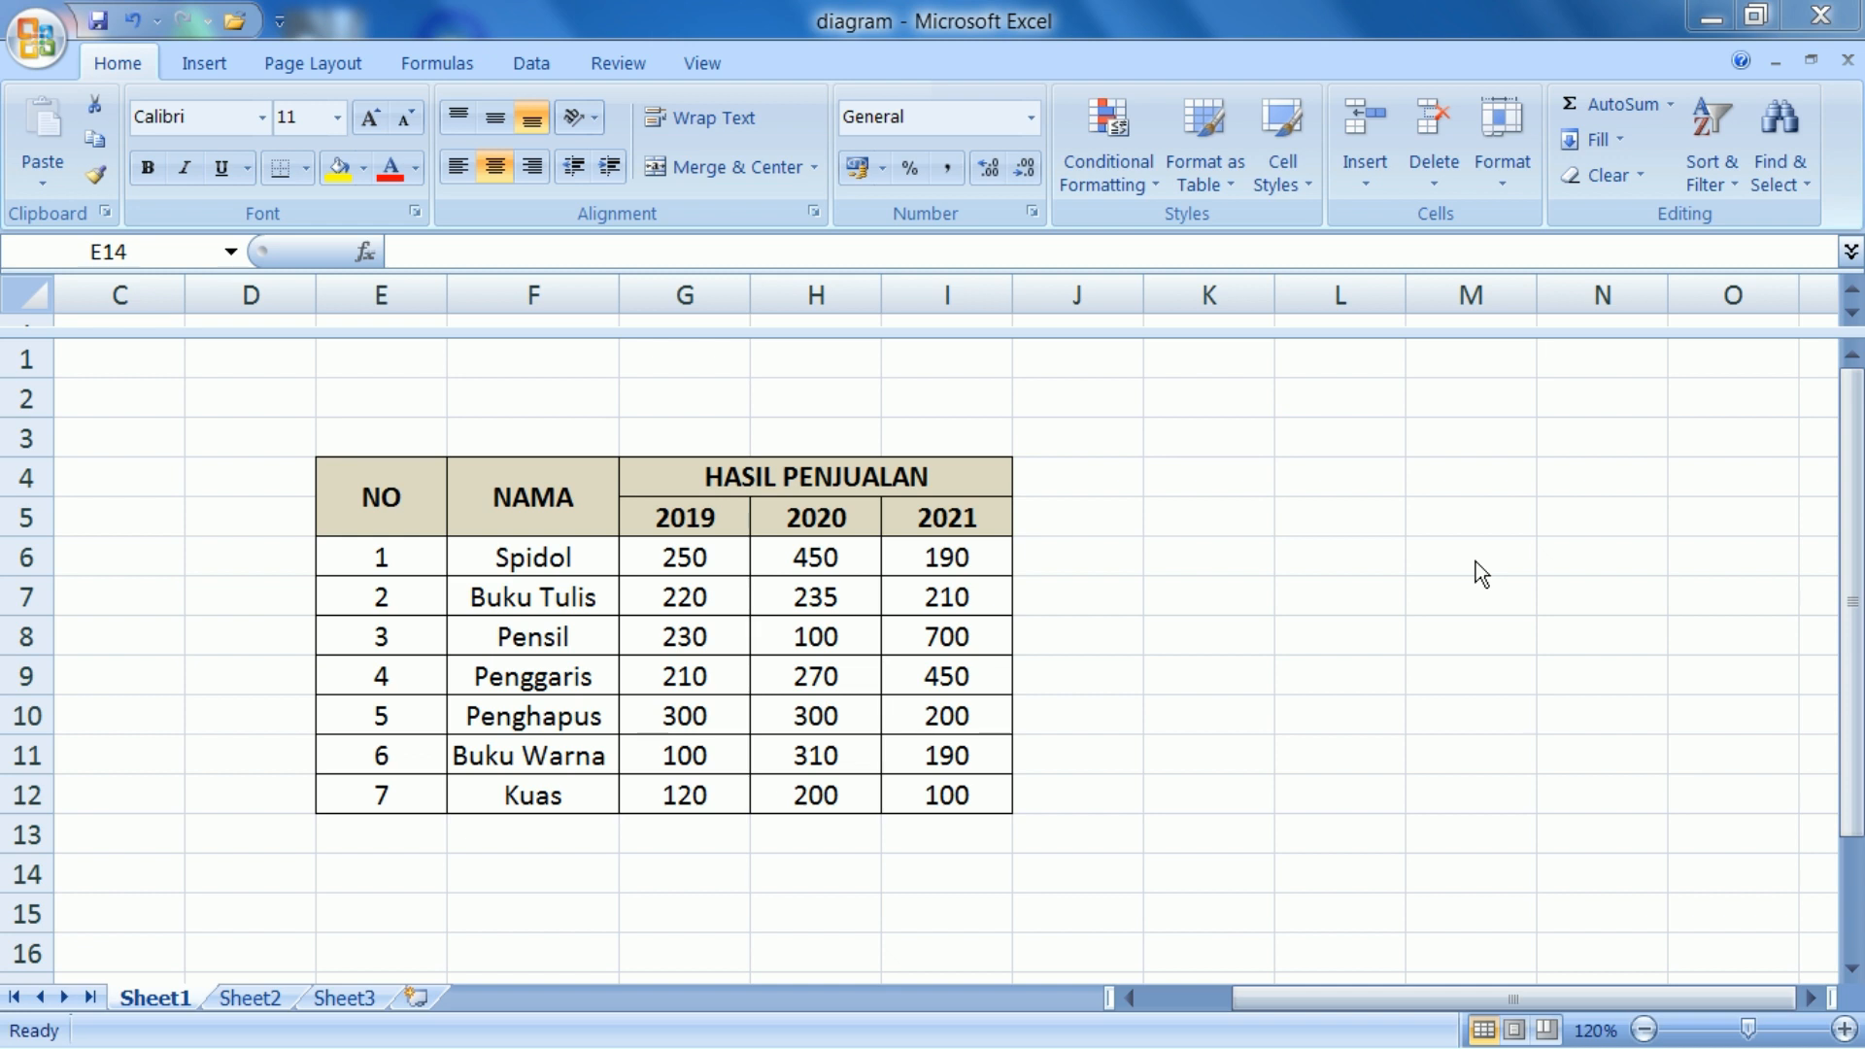
# Examine the sales table's NO, NAMA and HASIL PENJUALAN columns for 2019, 2020 and 2021
pyautogui.click(1366, 989)
pyautogui.moveTo(1268, 987)
pyautogui.mouseDown()
pyautogui.moveTo(1152, 987)
pyautogui.moveTo(1241, 987)
pyautogui.mouseUp()
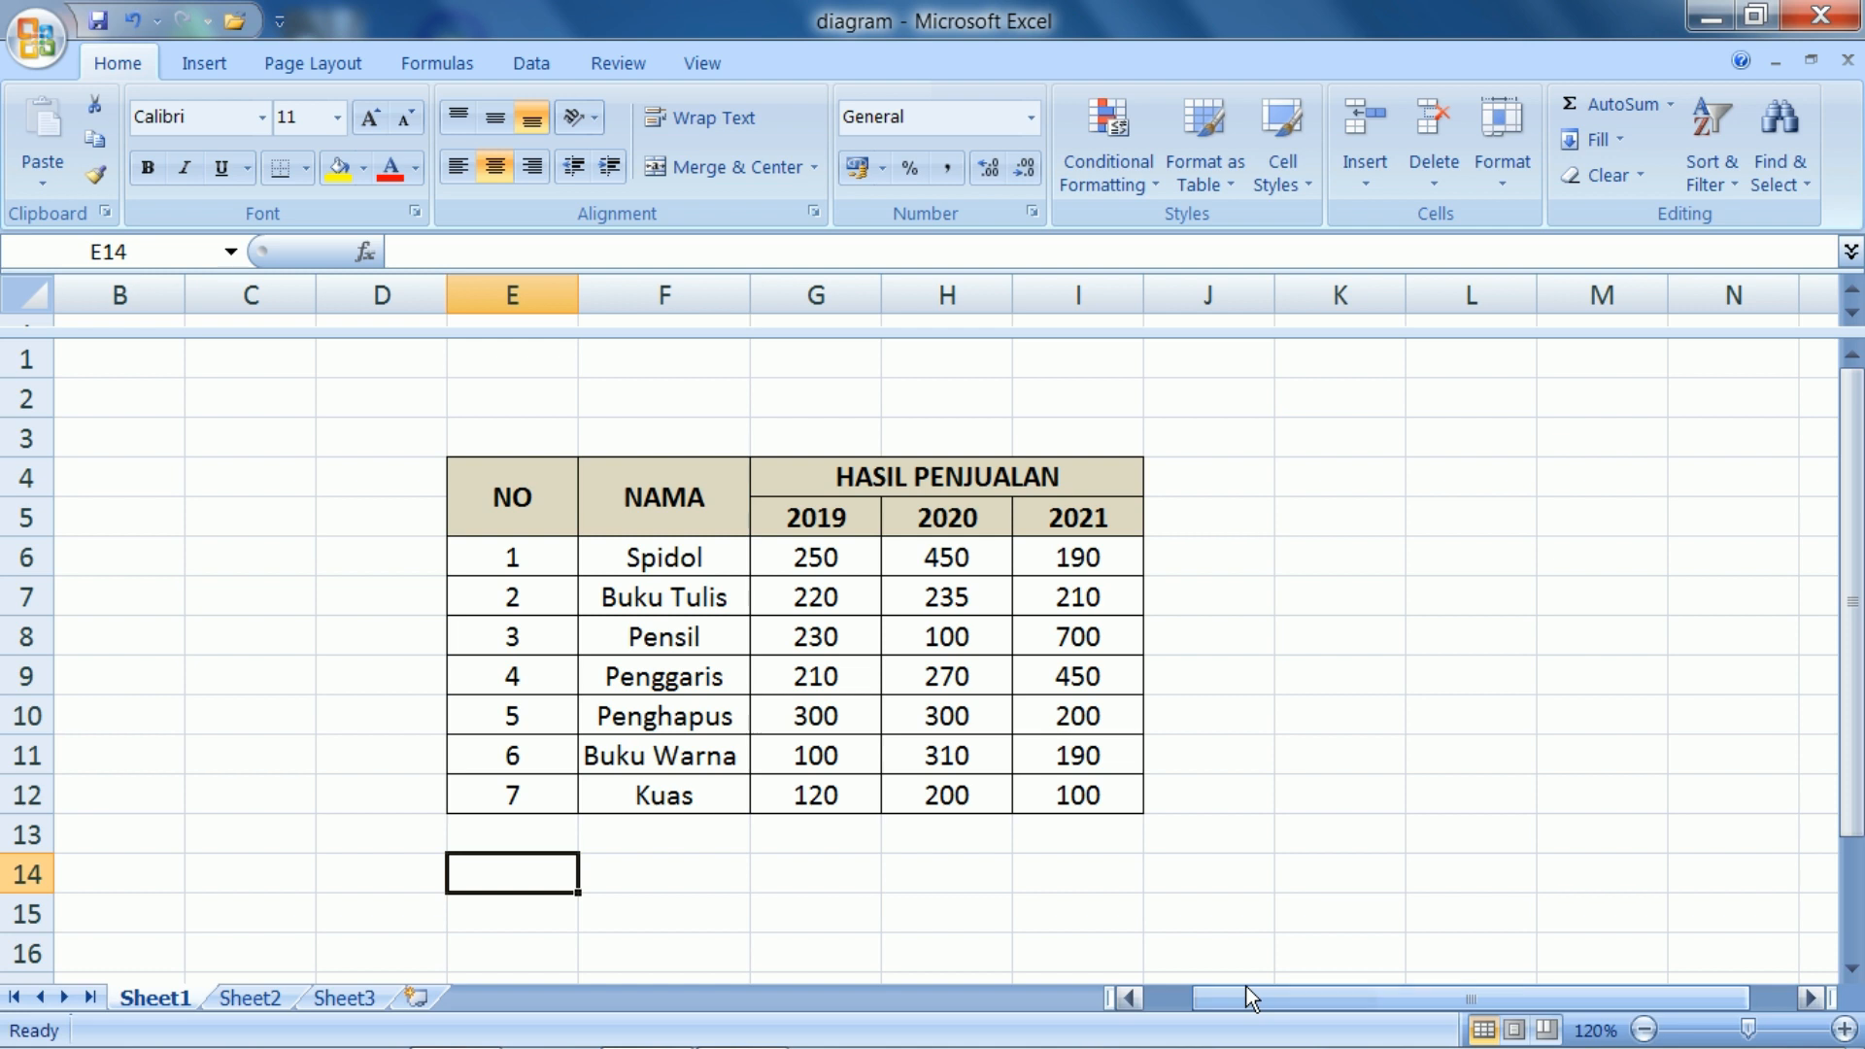
pyautogui.click(1114, 867)
pyautogui.click(380, 492)
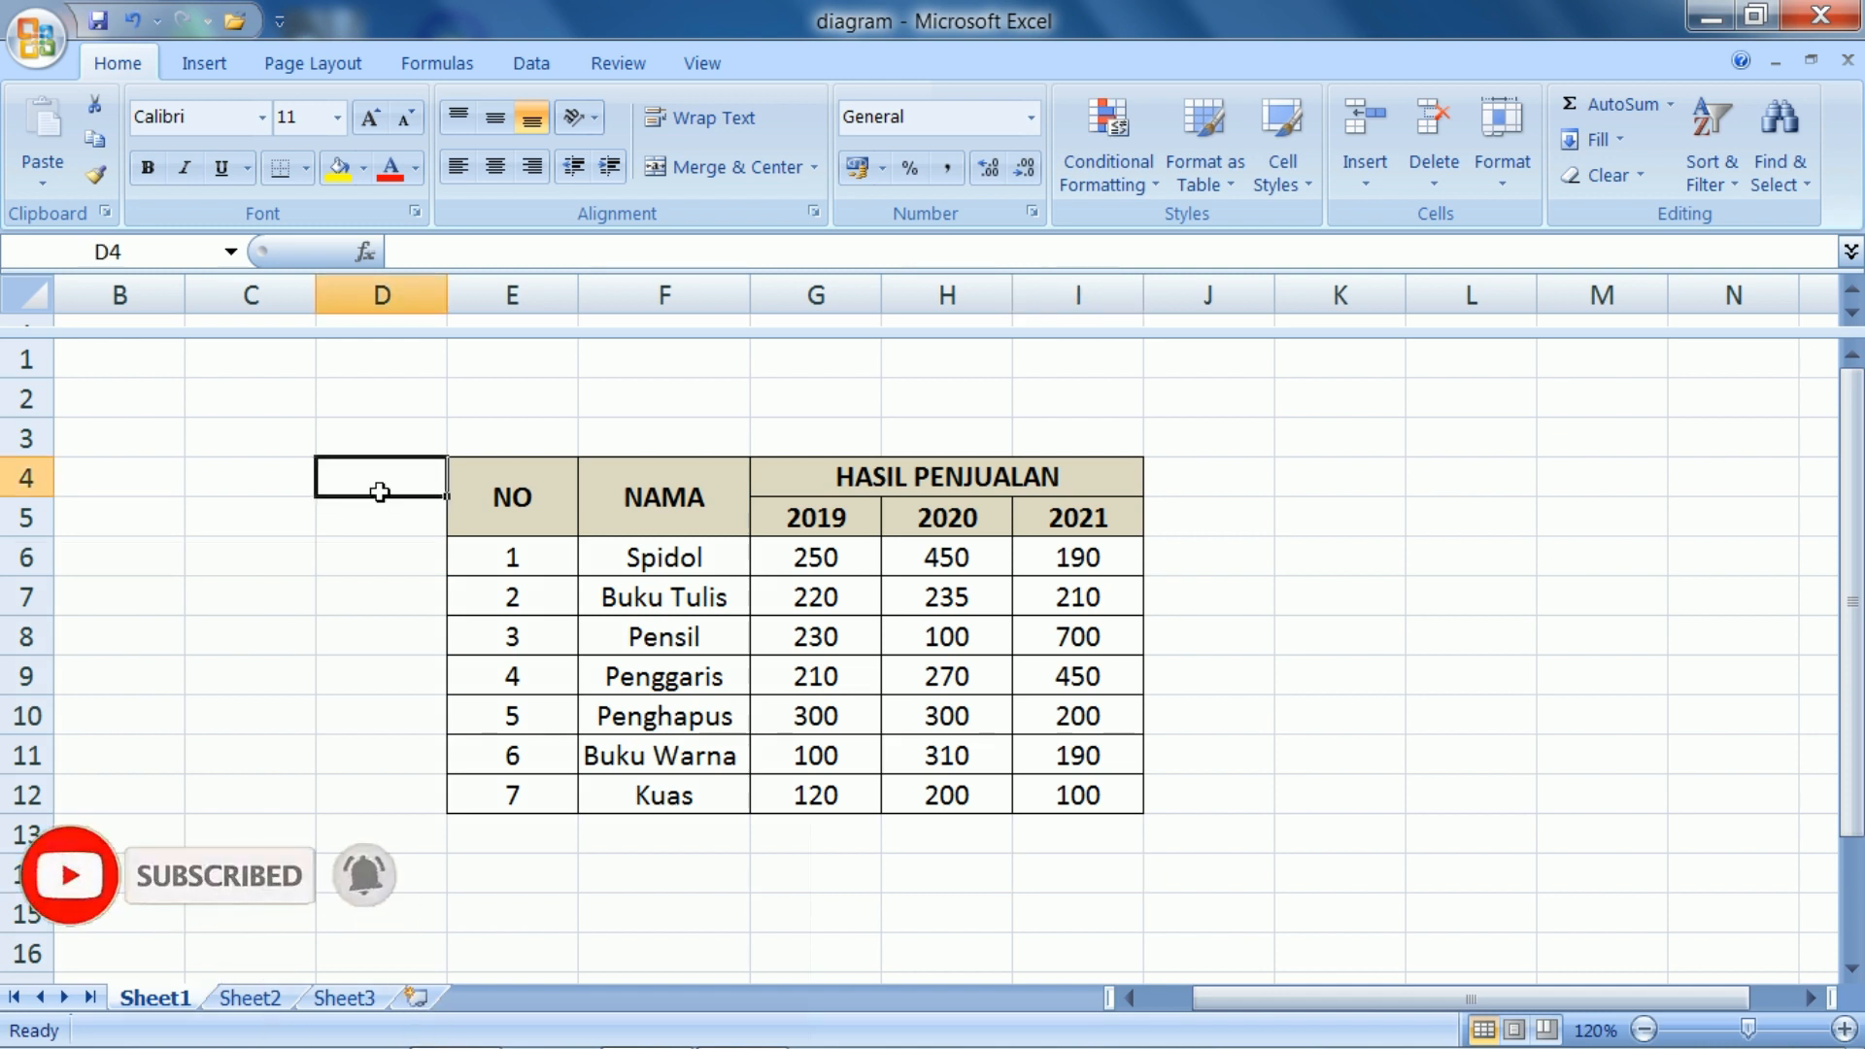
pyautogui.moveTo(499, 481); pyautogui.dragTo(503, 796)
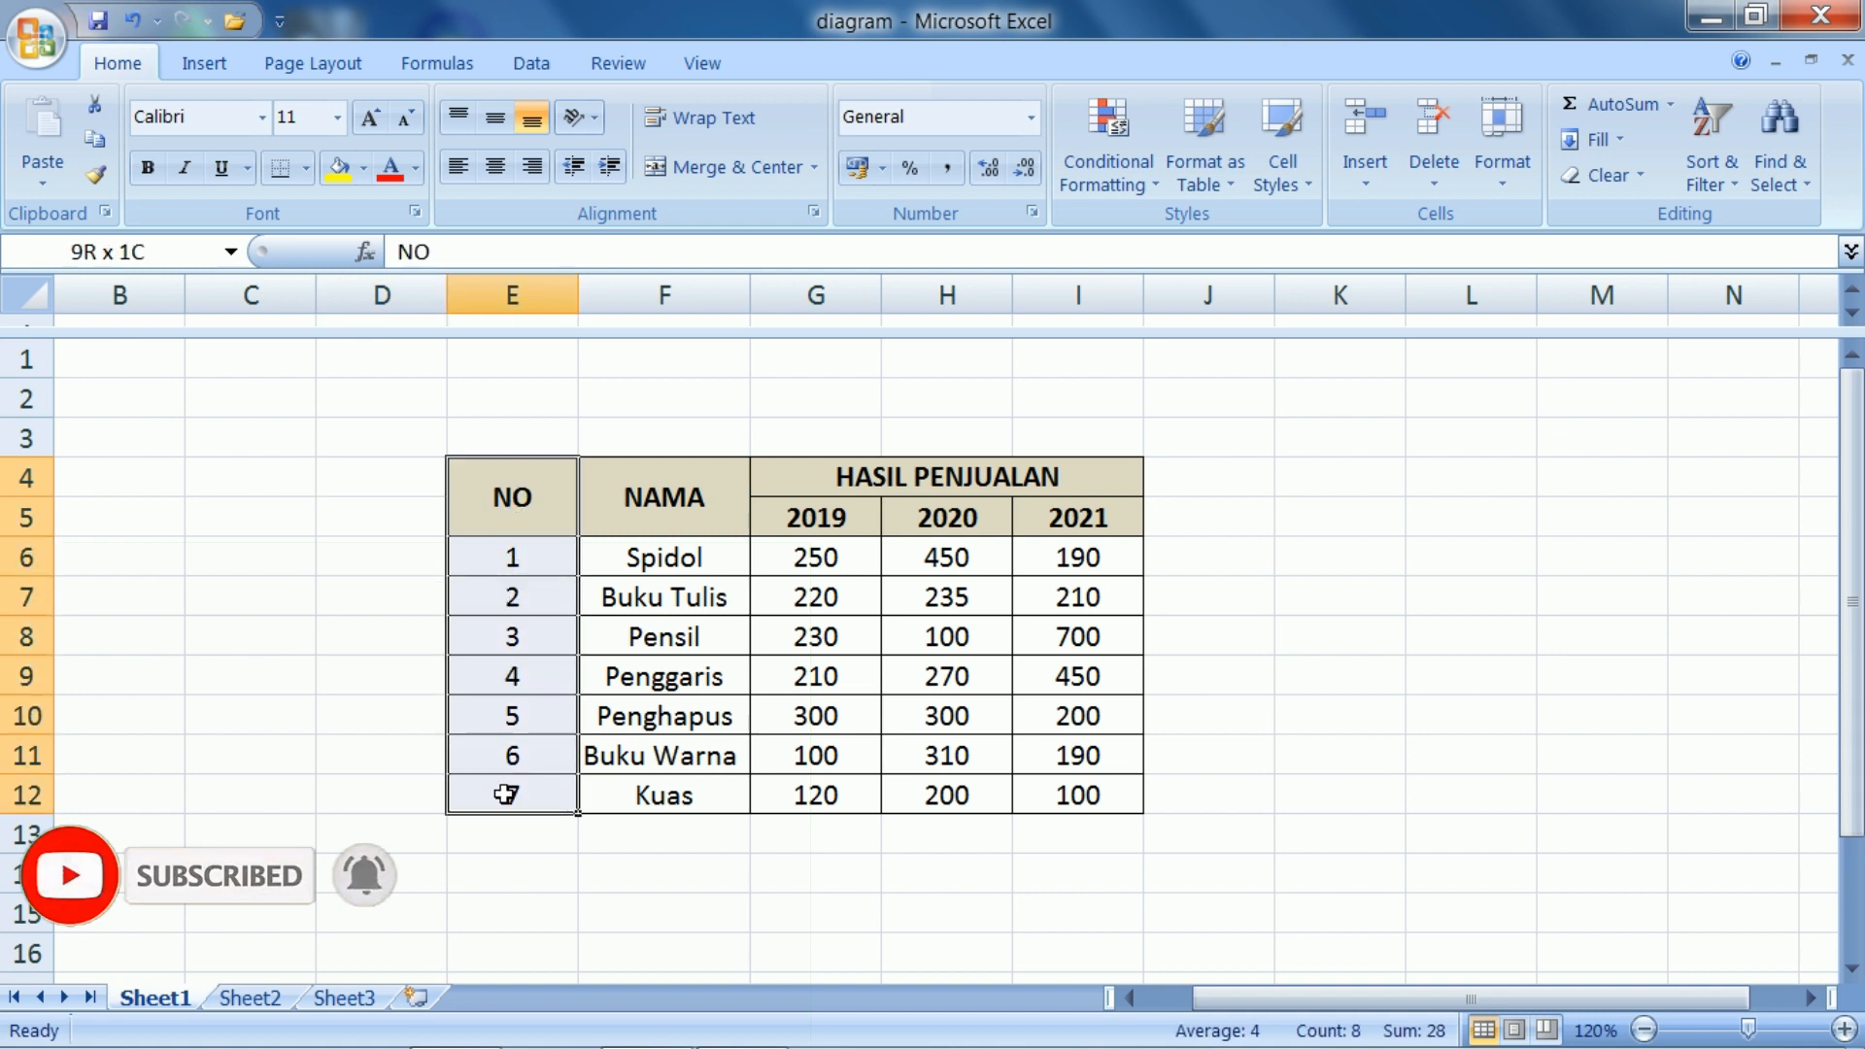
pyautogui.moveTo(664, 491); pyautogui.dragTo(671, 788)
pyautogui.click(285, 530)
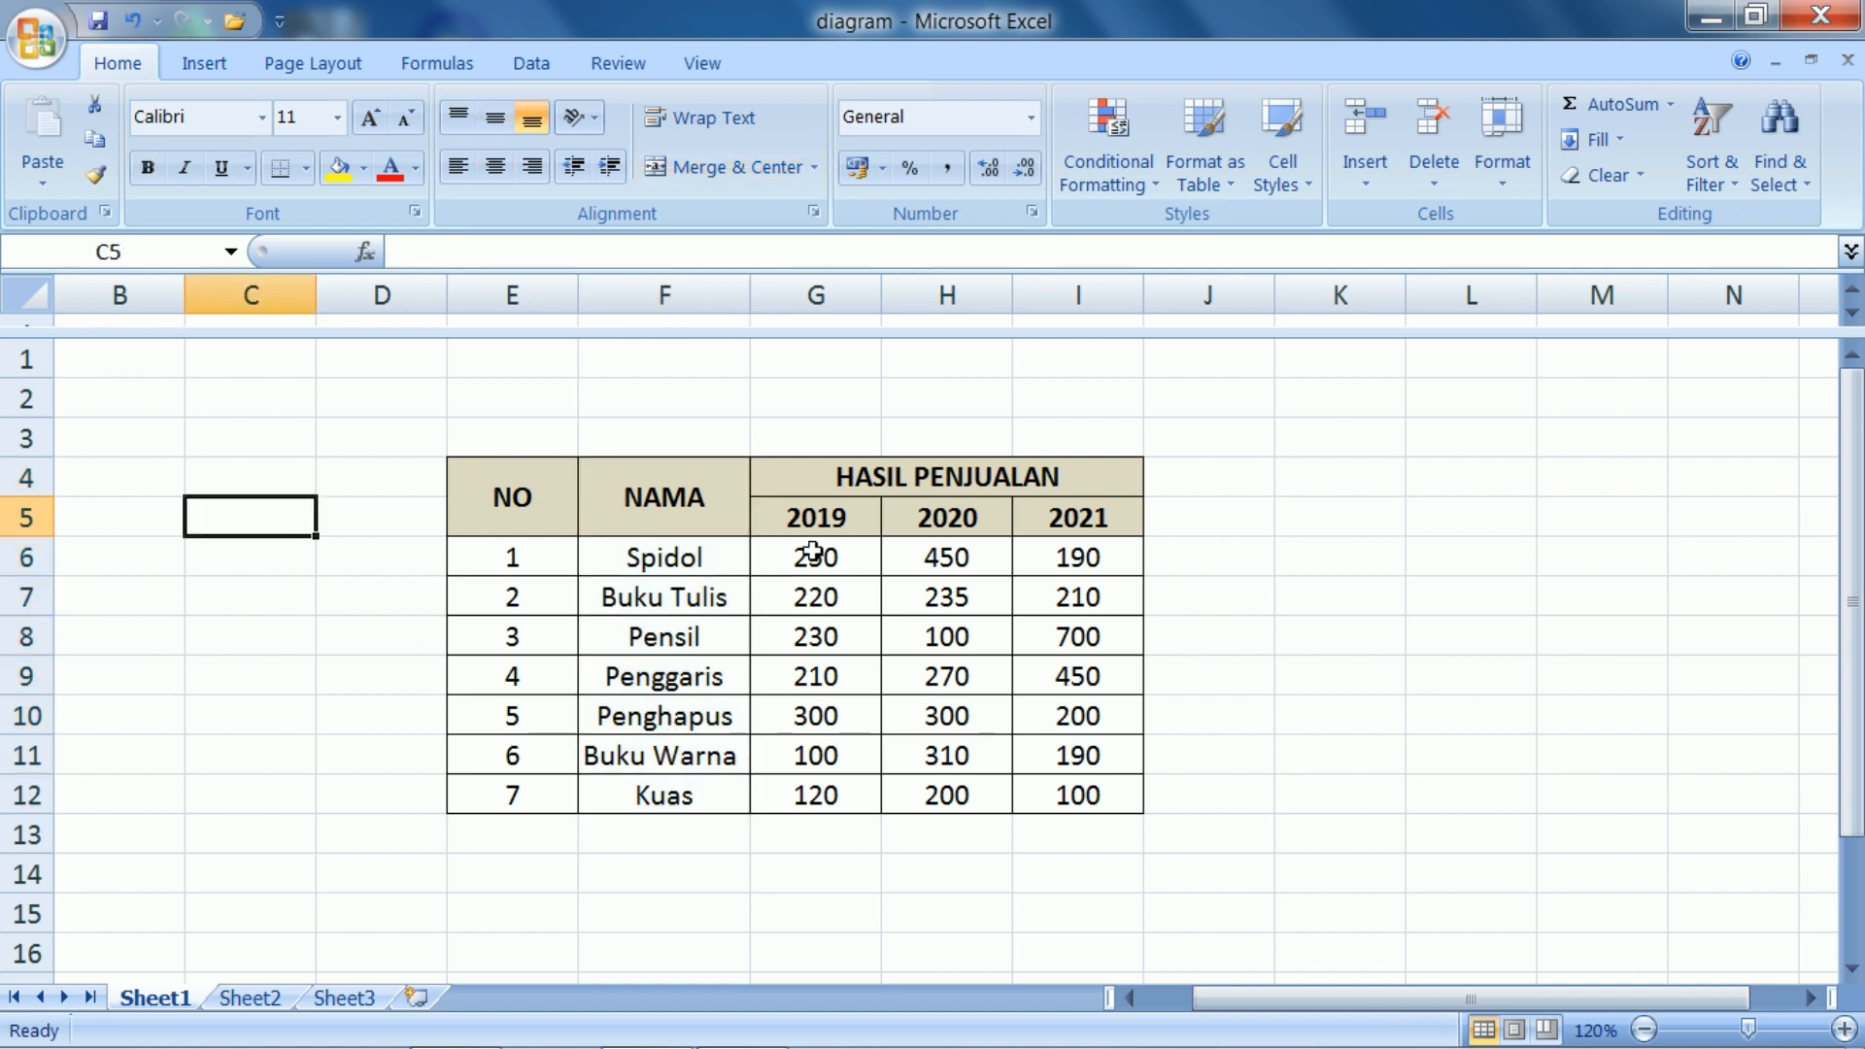
pyautogui.moveTo(817, 524); pyautogui.dragTo(803, 785)
pyautogui.moveTo(953, 524); pyautogui.dragTo(942, 791)
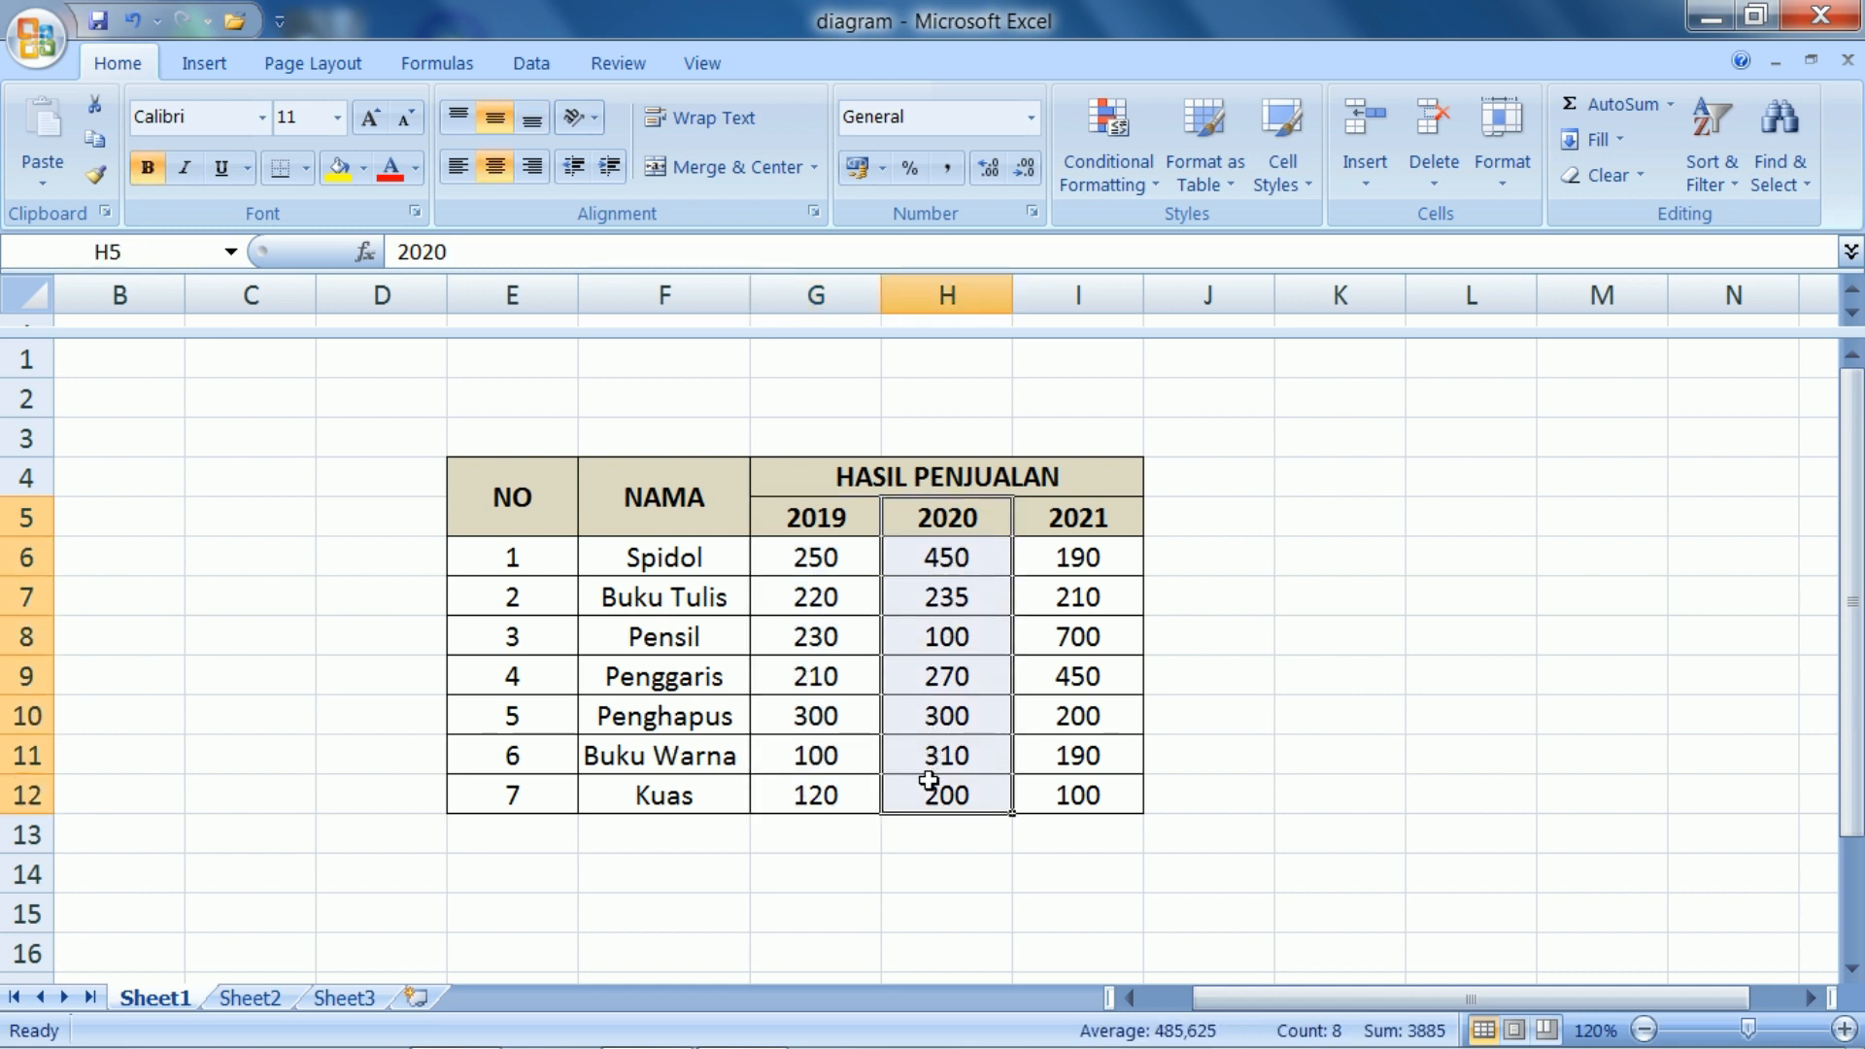
pyautogui.click(1053, 542)
pyautogui.moveTo(1053, 542); pyautogui.dragTo(1016, 789)
pyautogui.click(828, 844)
pyautogui.click(352, 647)
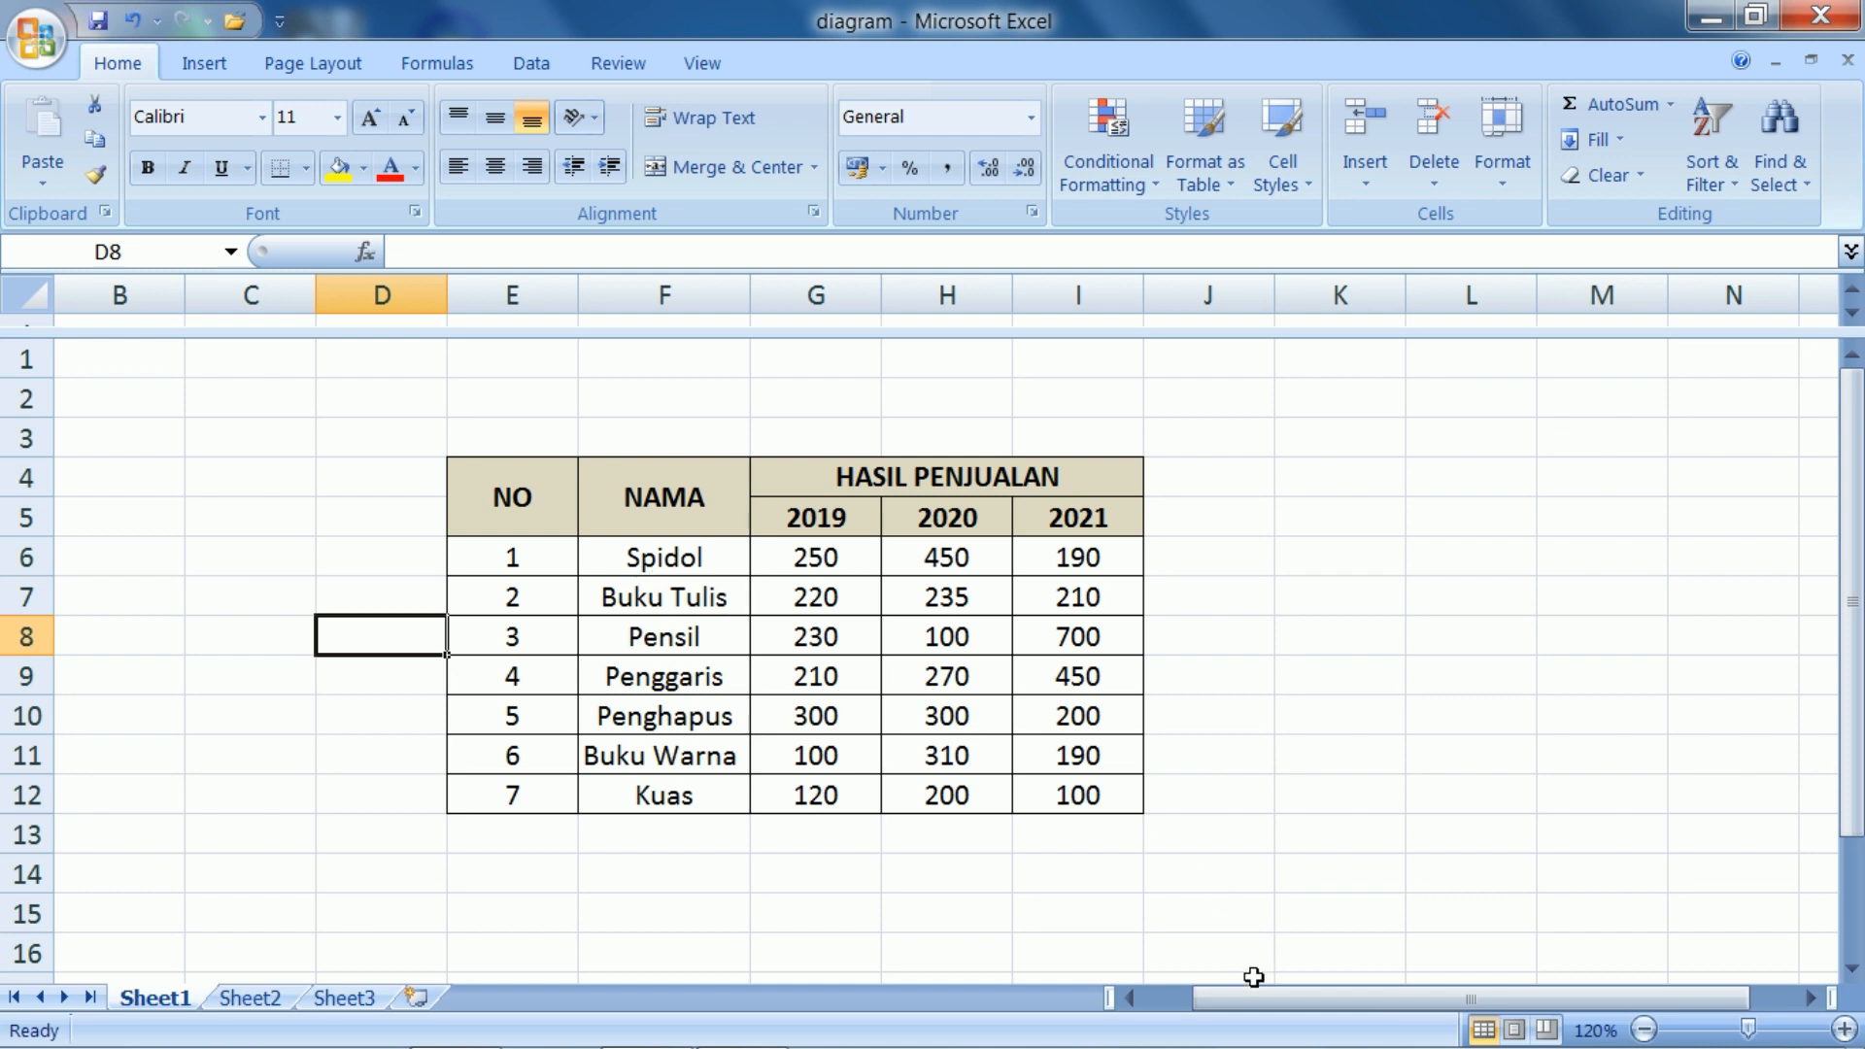
pyautogui.moveTo(1259, 998); pyautogui.dragTo(1319, 1023)
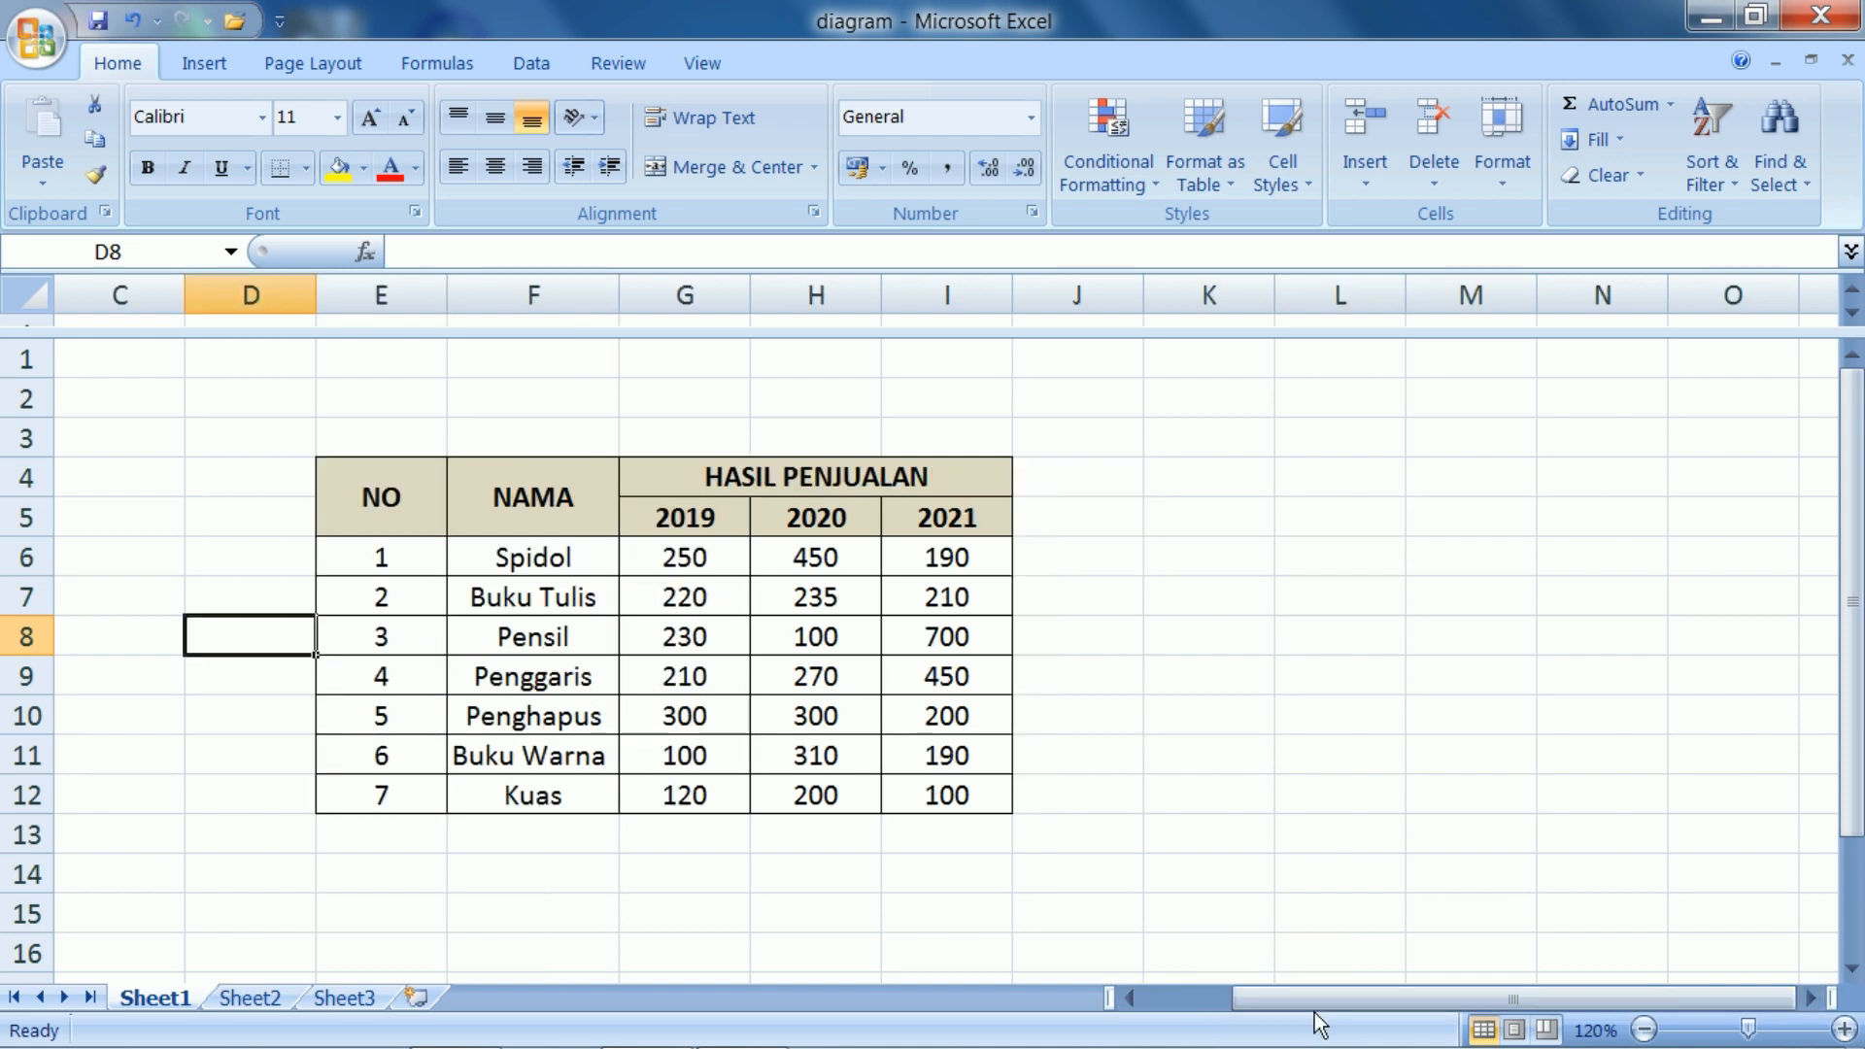
pyautogui.moveTo(1258, 1001); pyautogui.dragTo(1259, 1011)
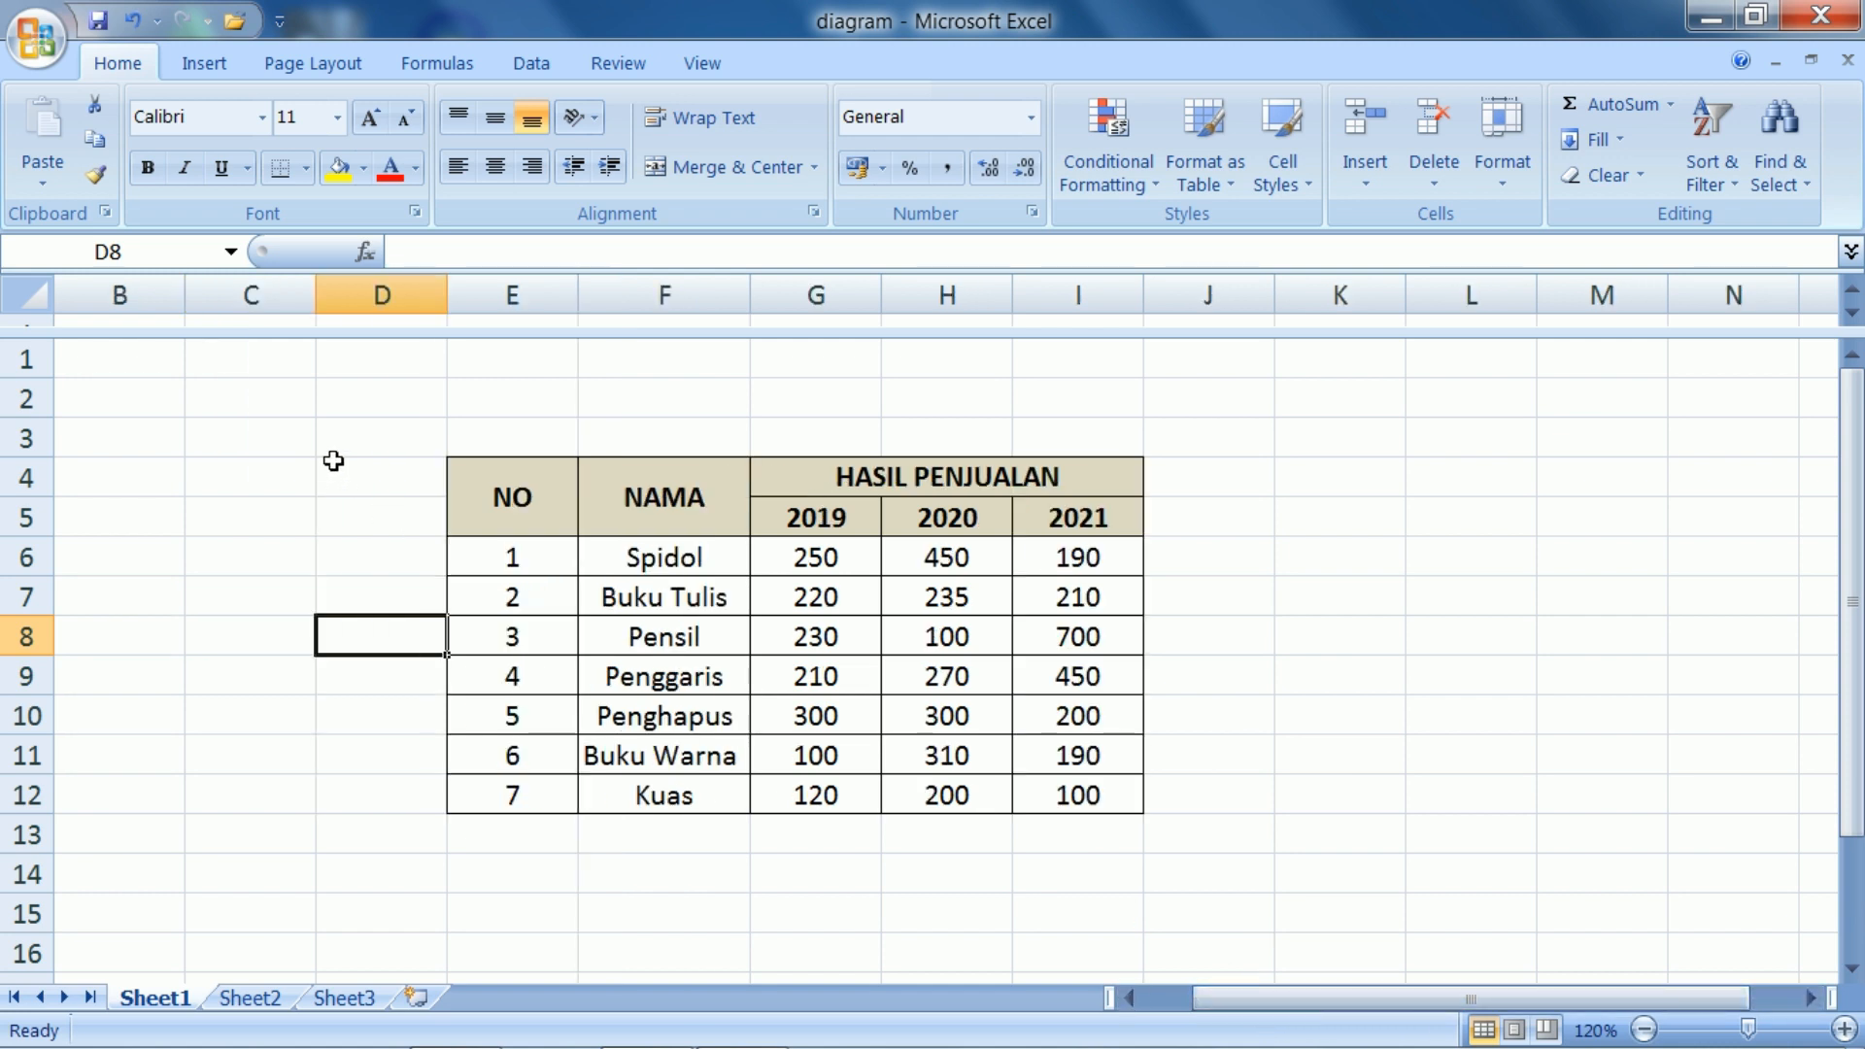
# Review the available chart types, including the Column, Line, Pie, Bar and Other Charts galleries
pyautogui.click(207, 59)
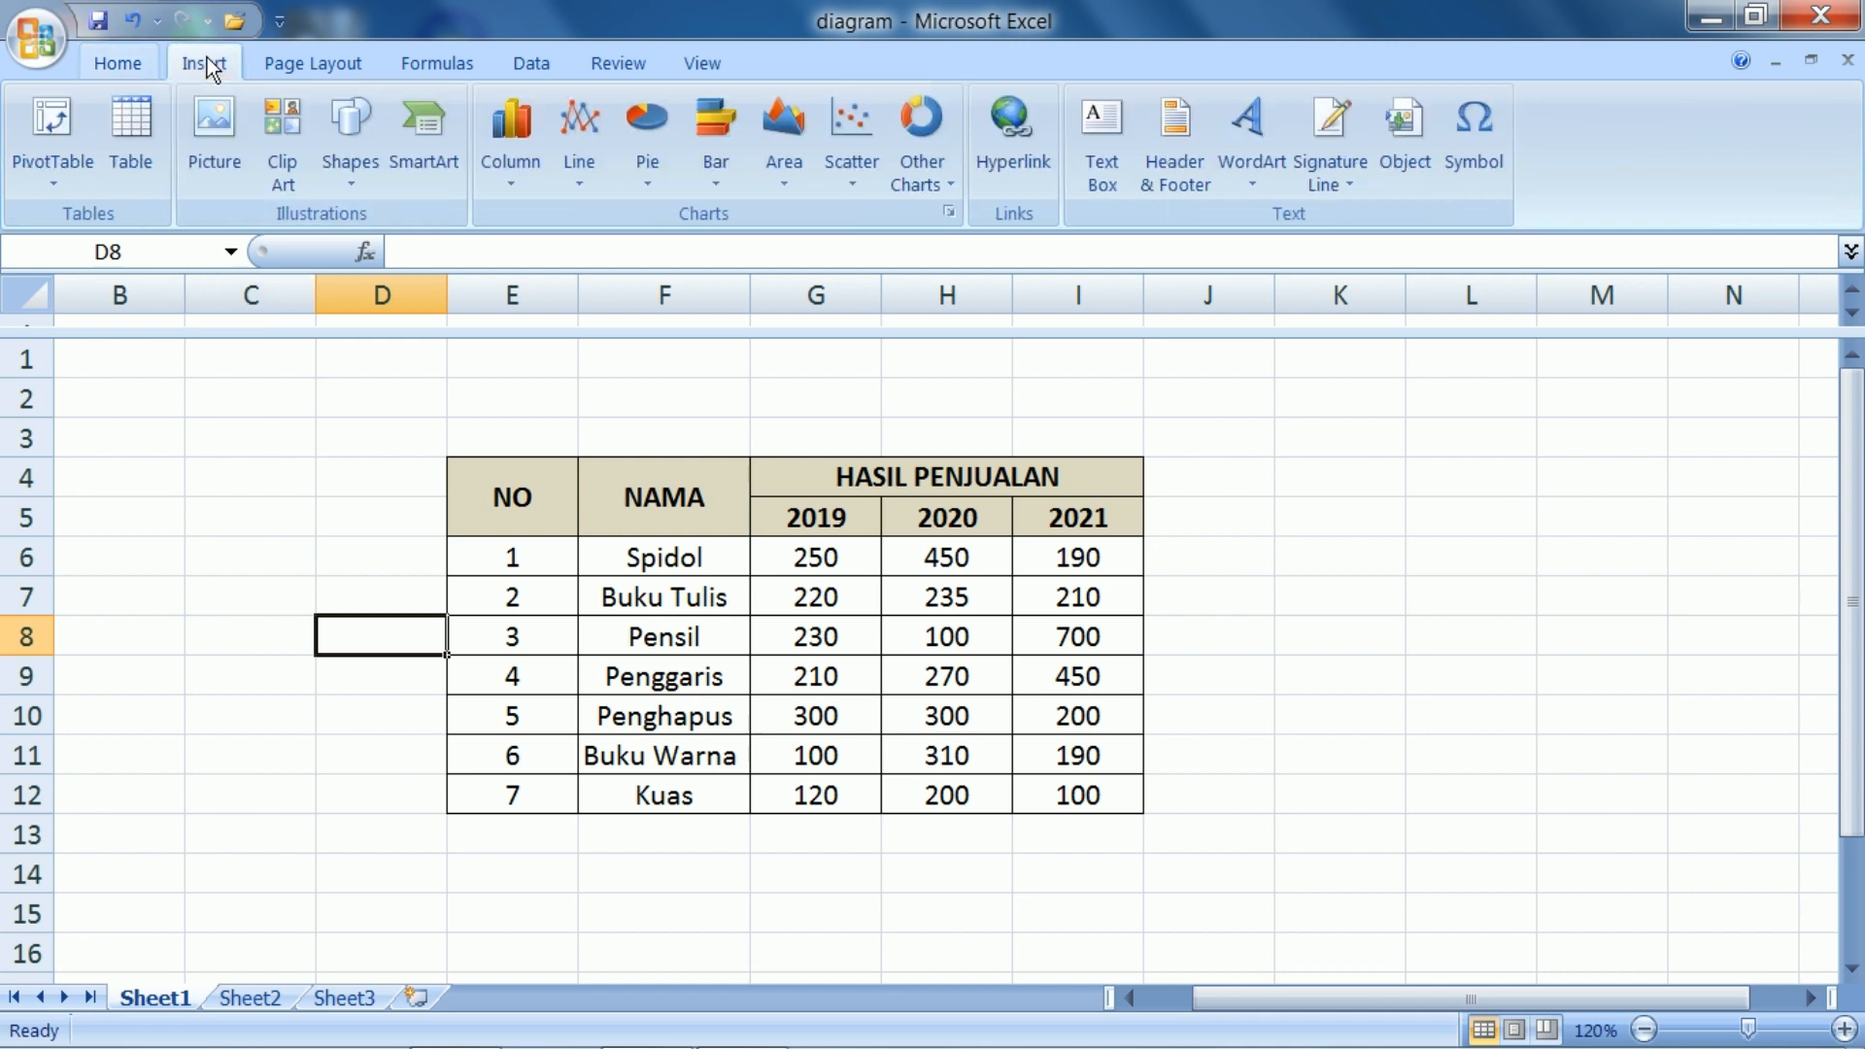
pyautogui.click(118, 63)
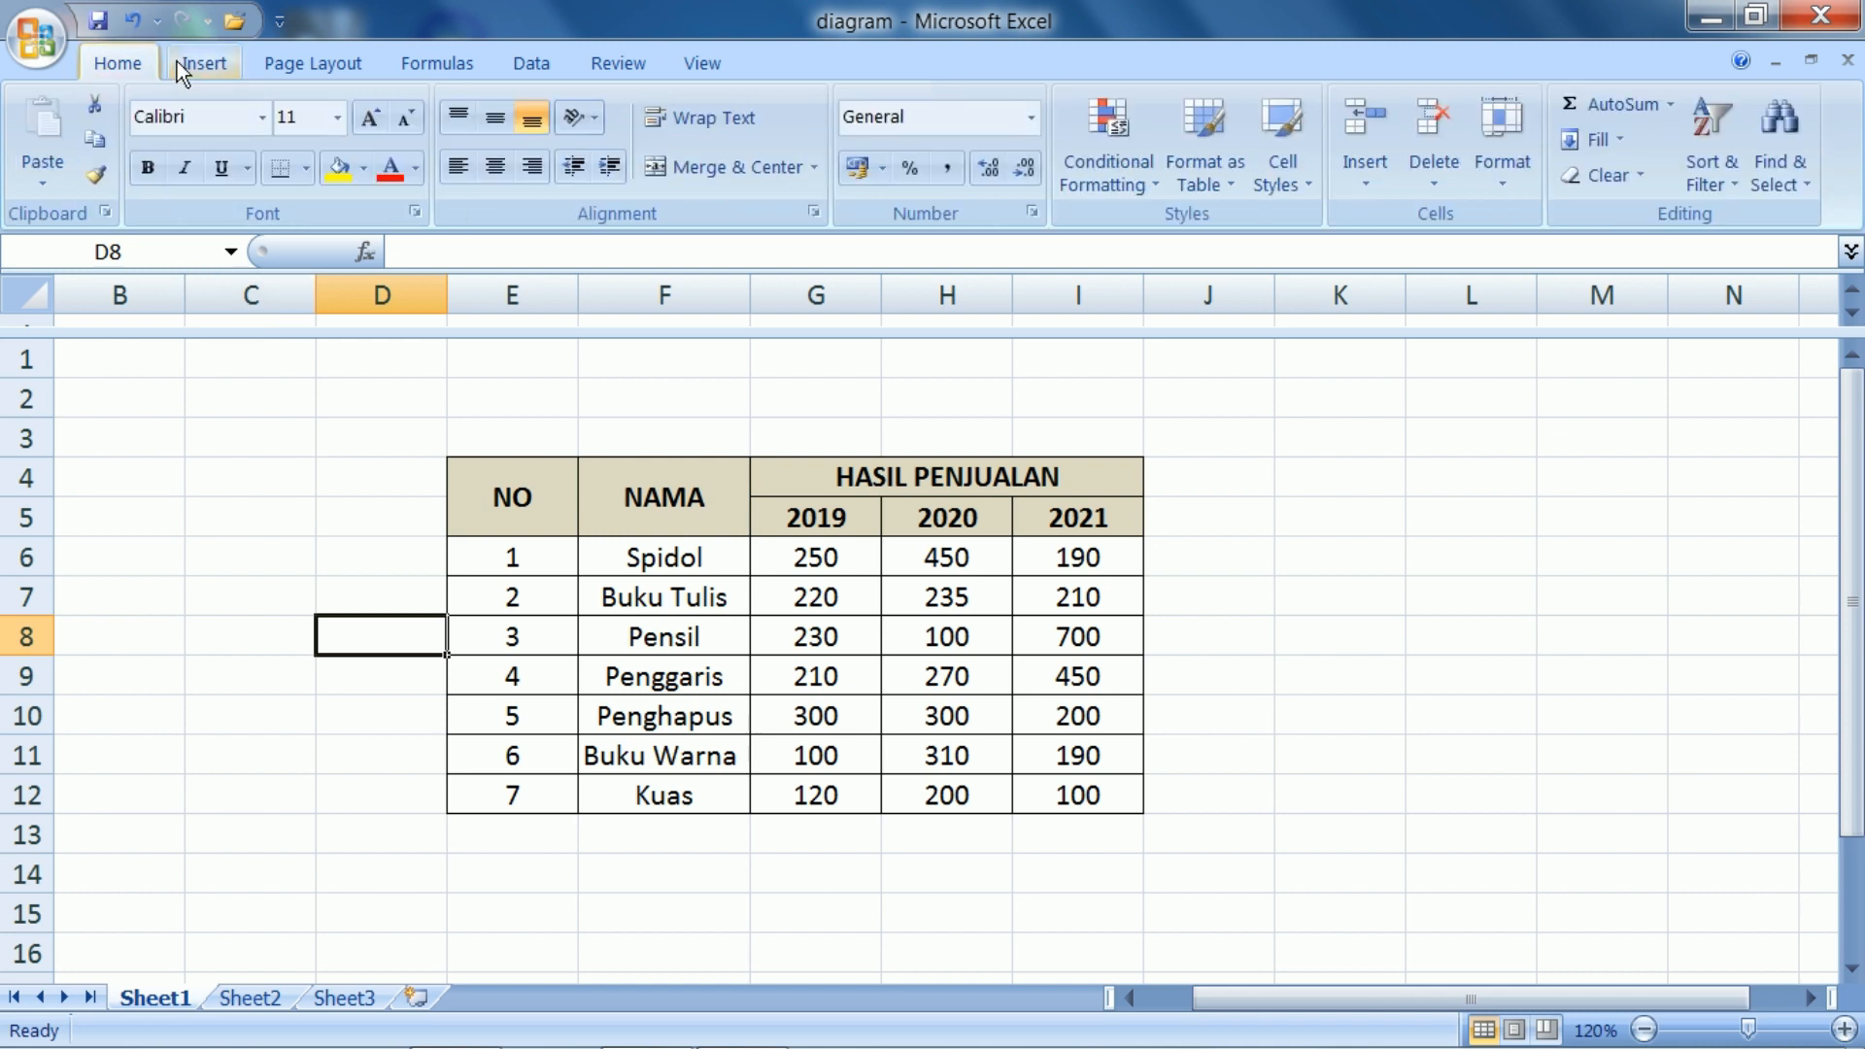
pyautogui.click(181, 61)
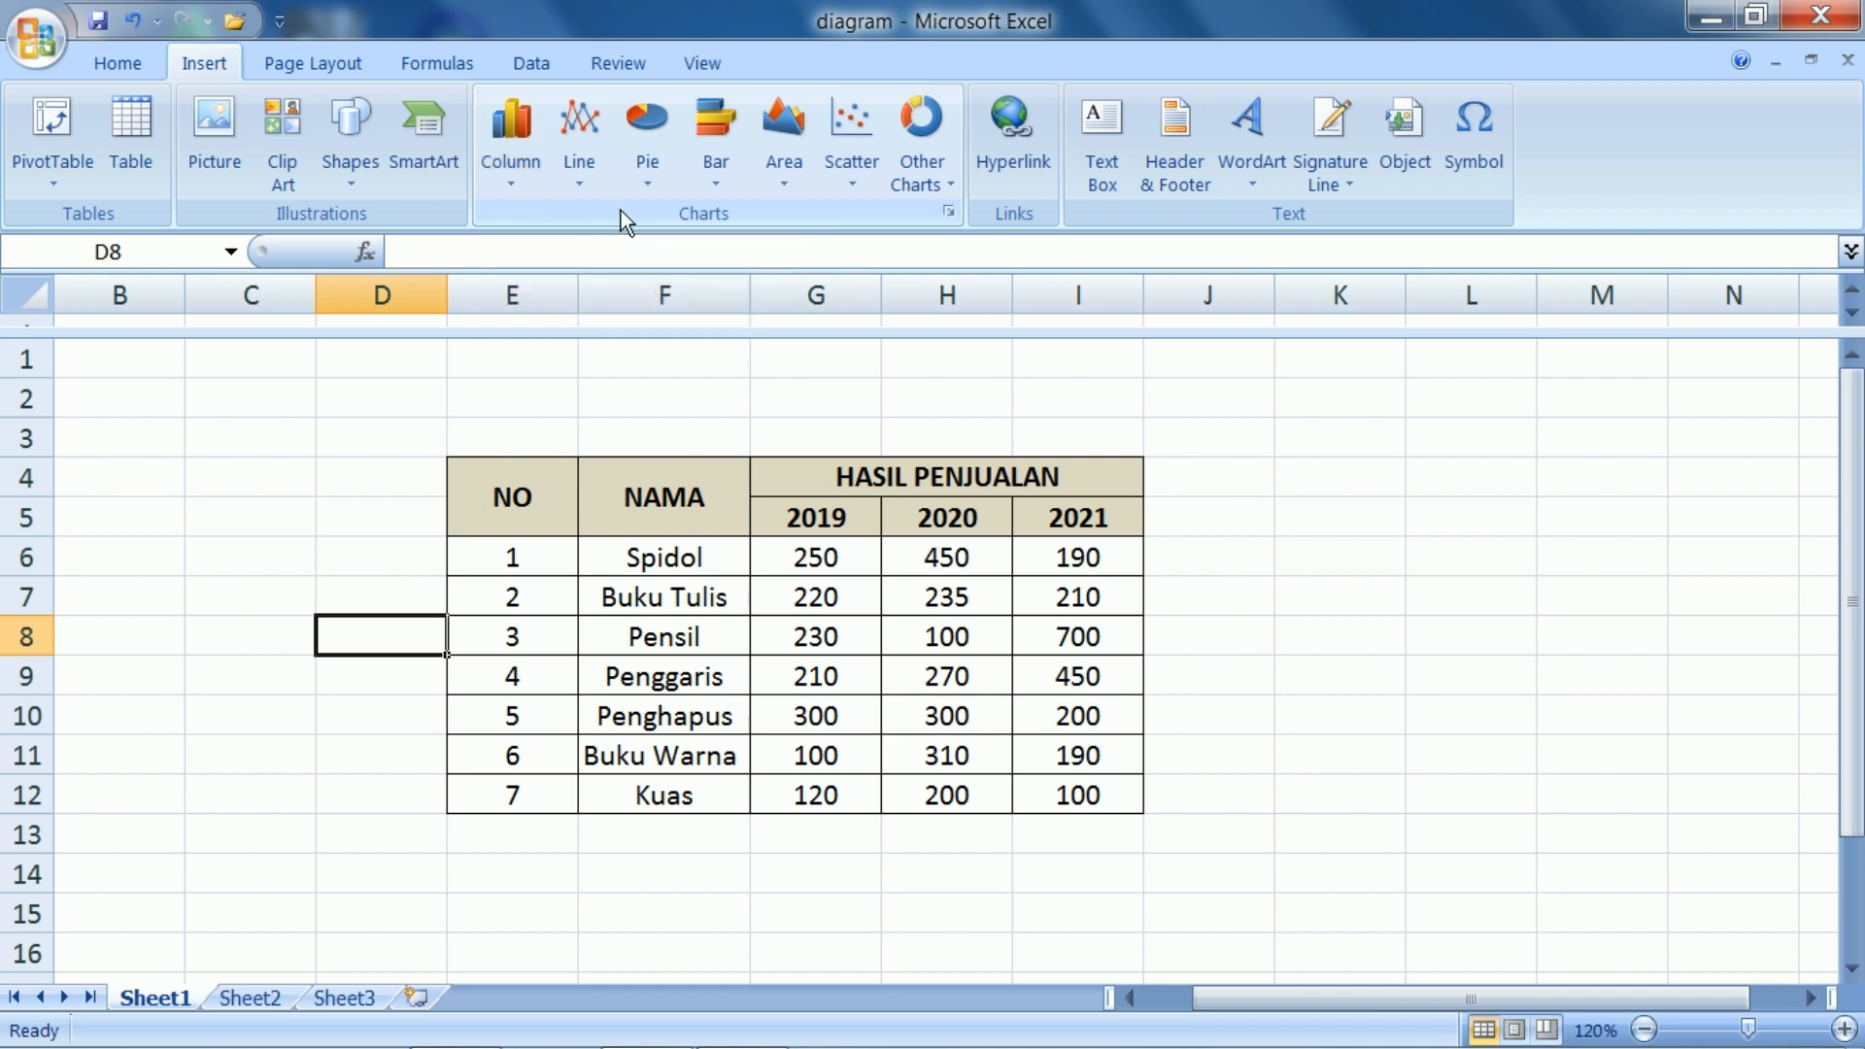
pyautogui.click(510, 190)
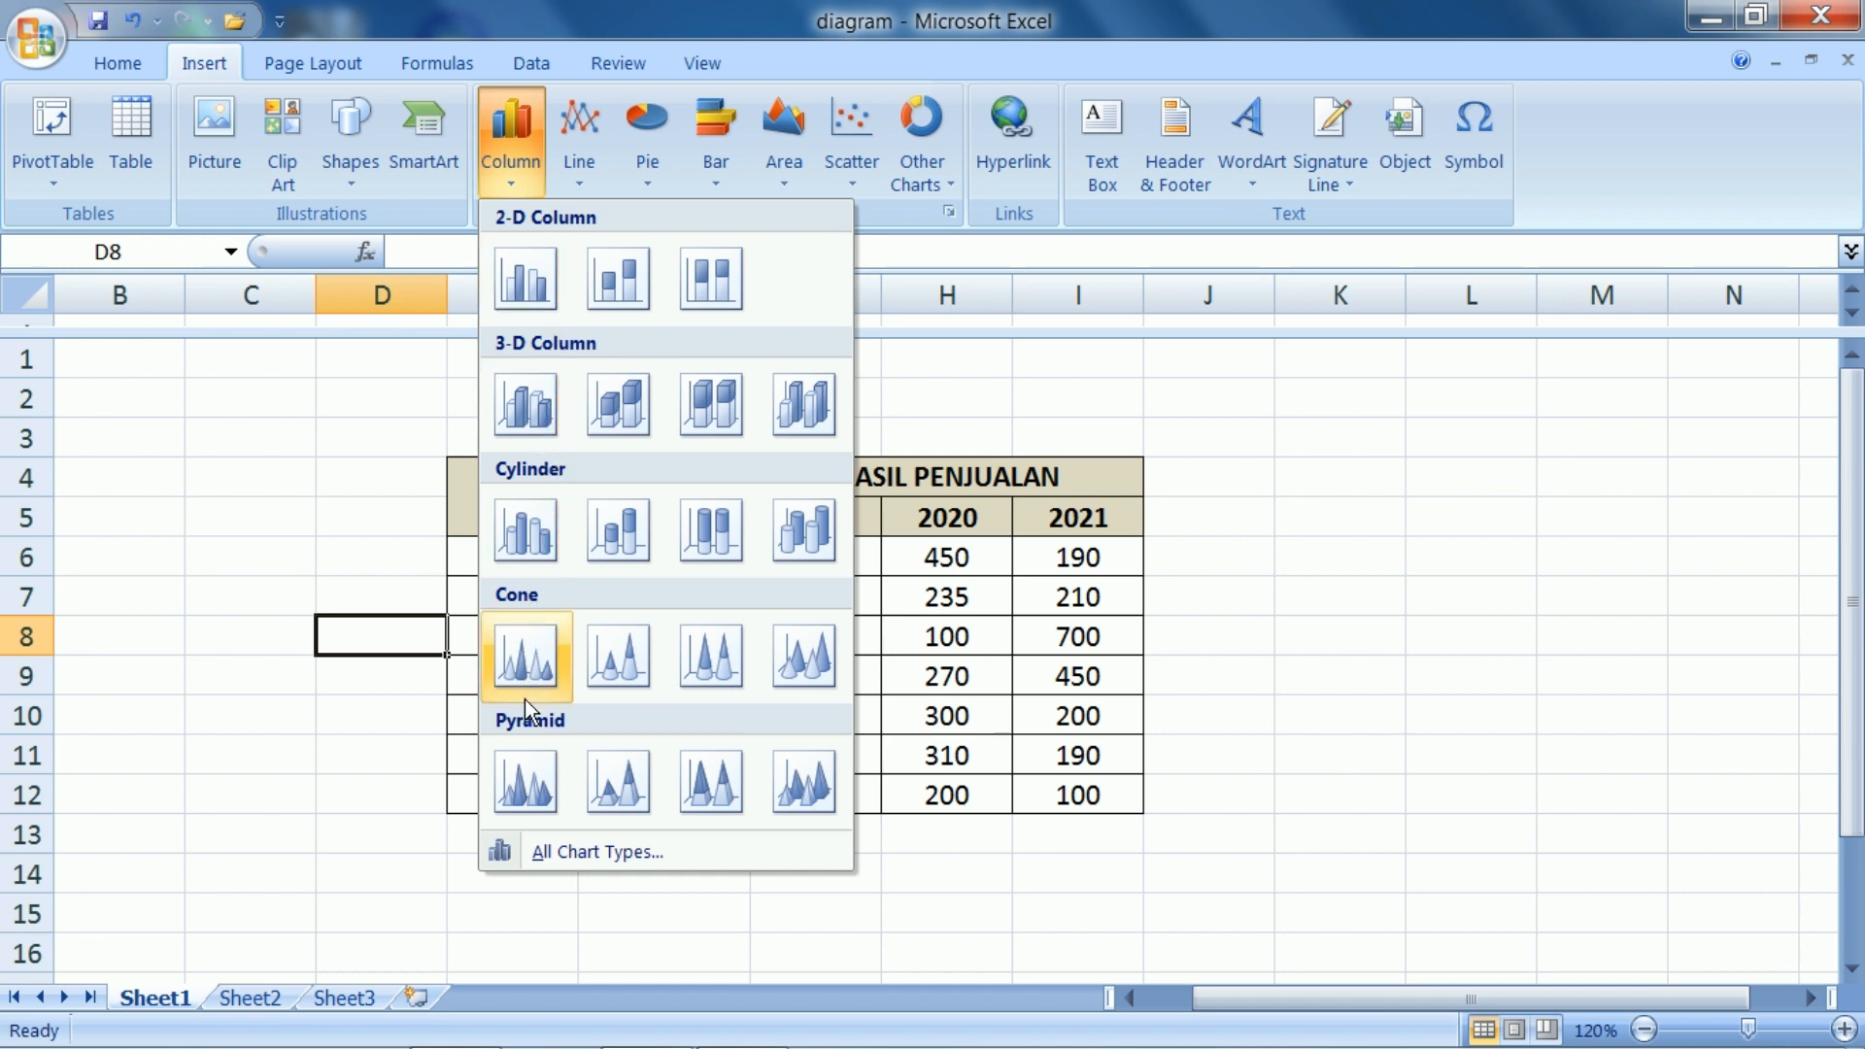
pyautogui.click(585, 177)
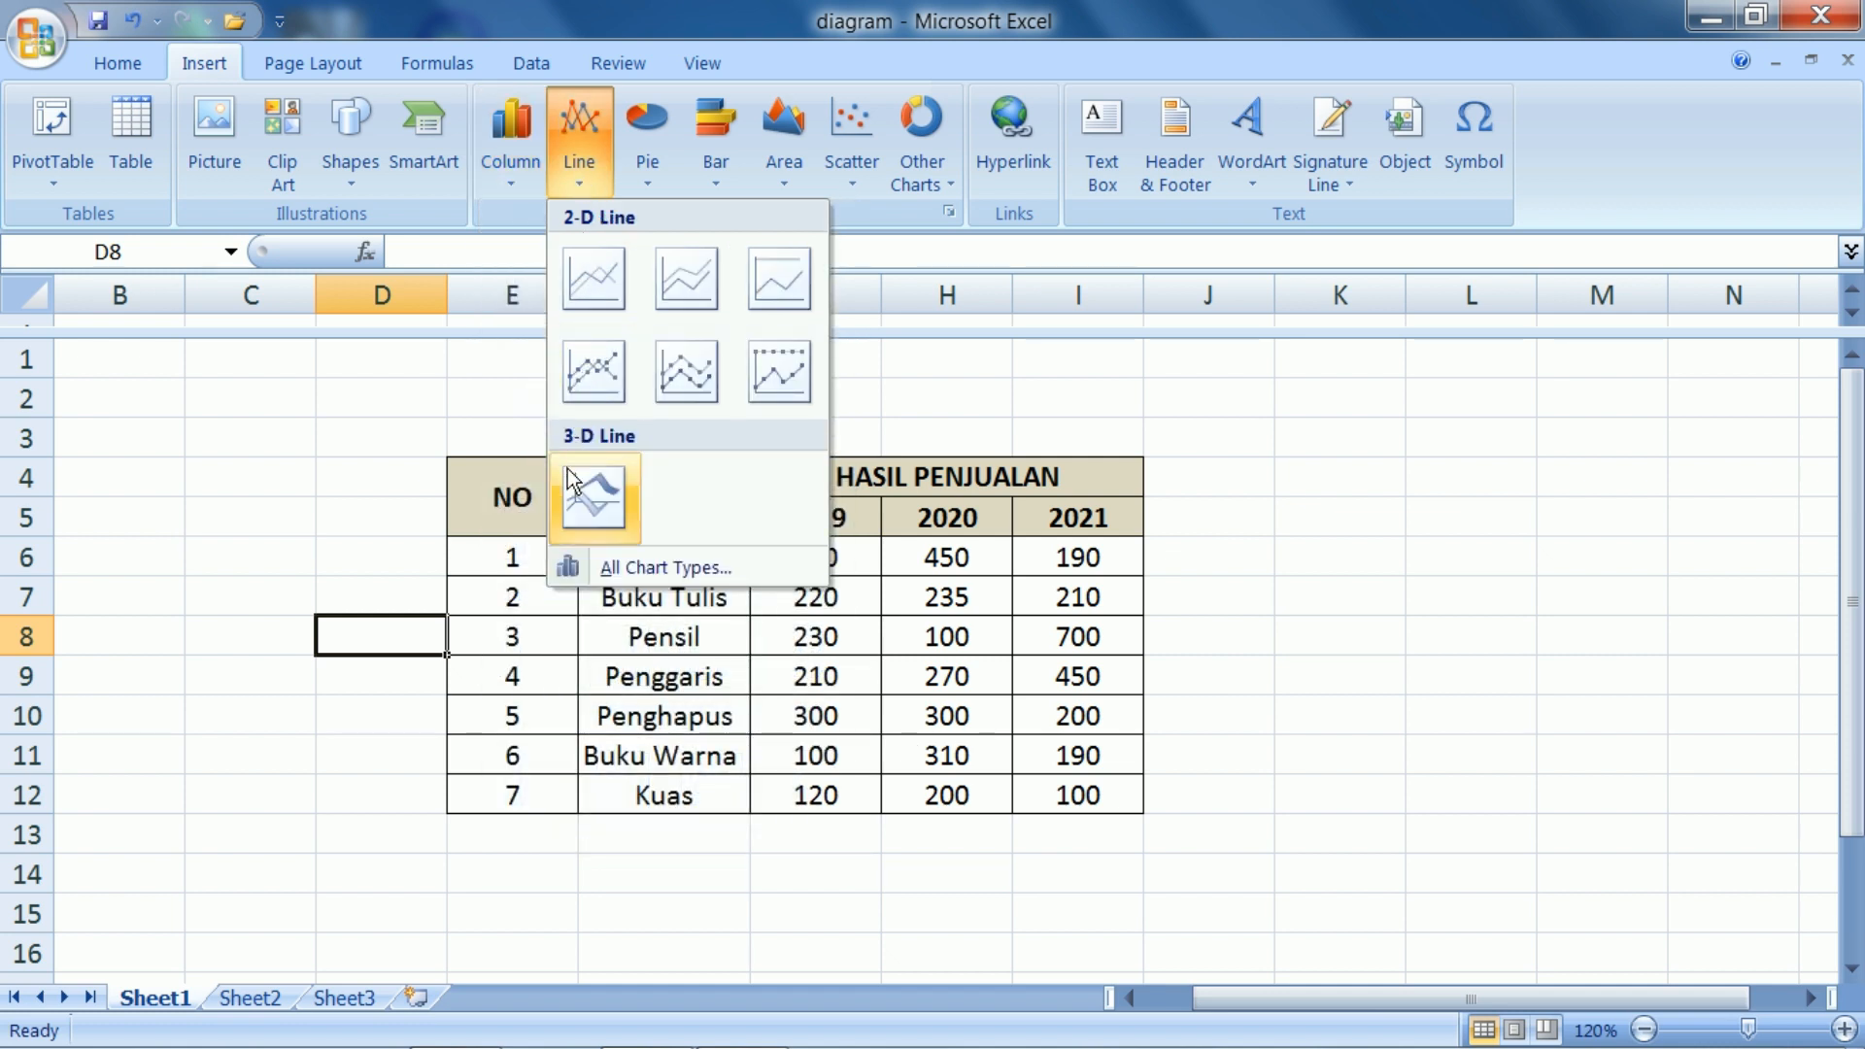
pyautogui.click(645, 186)
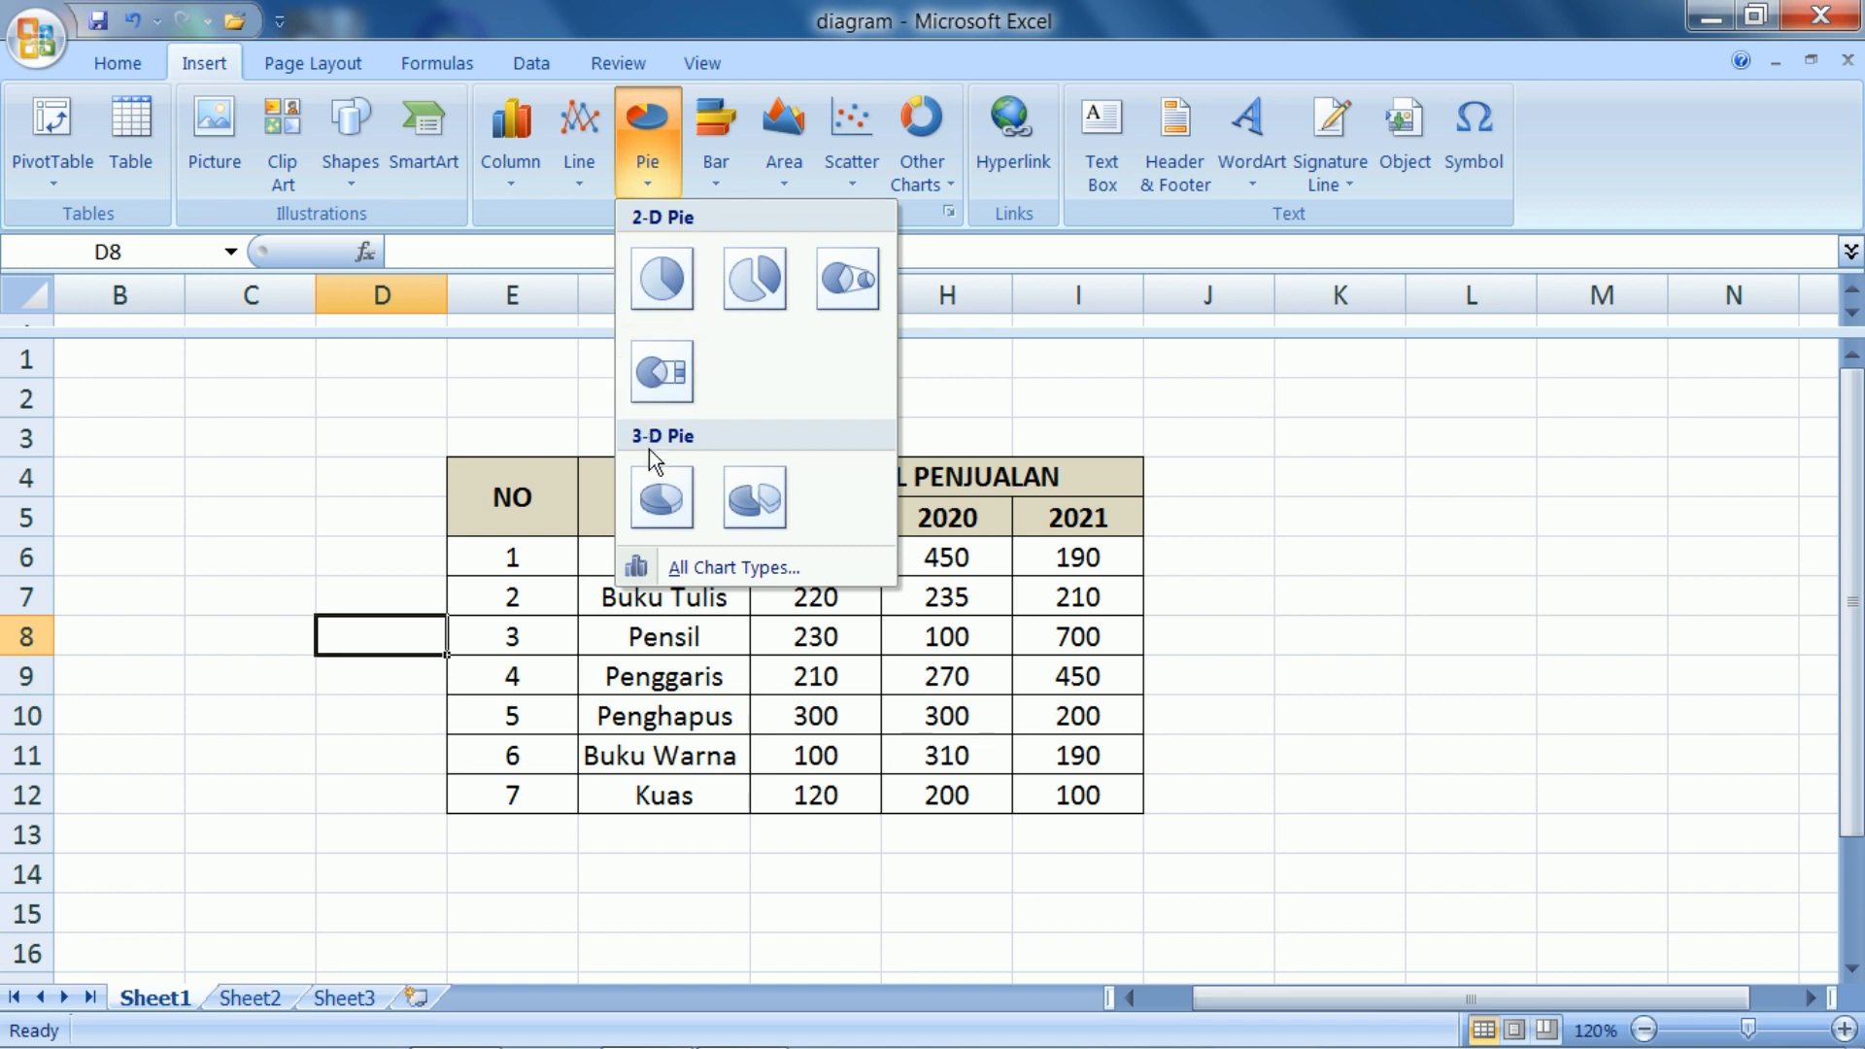
pyautogui.click(708, 179)
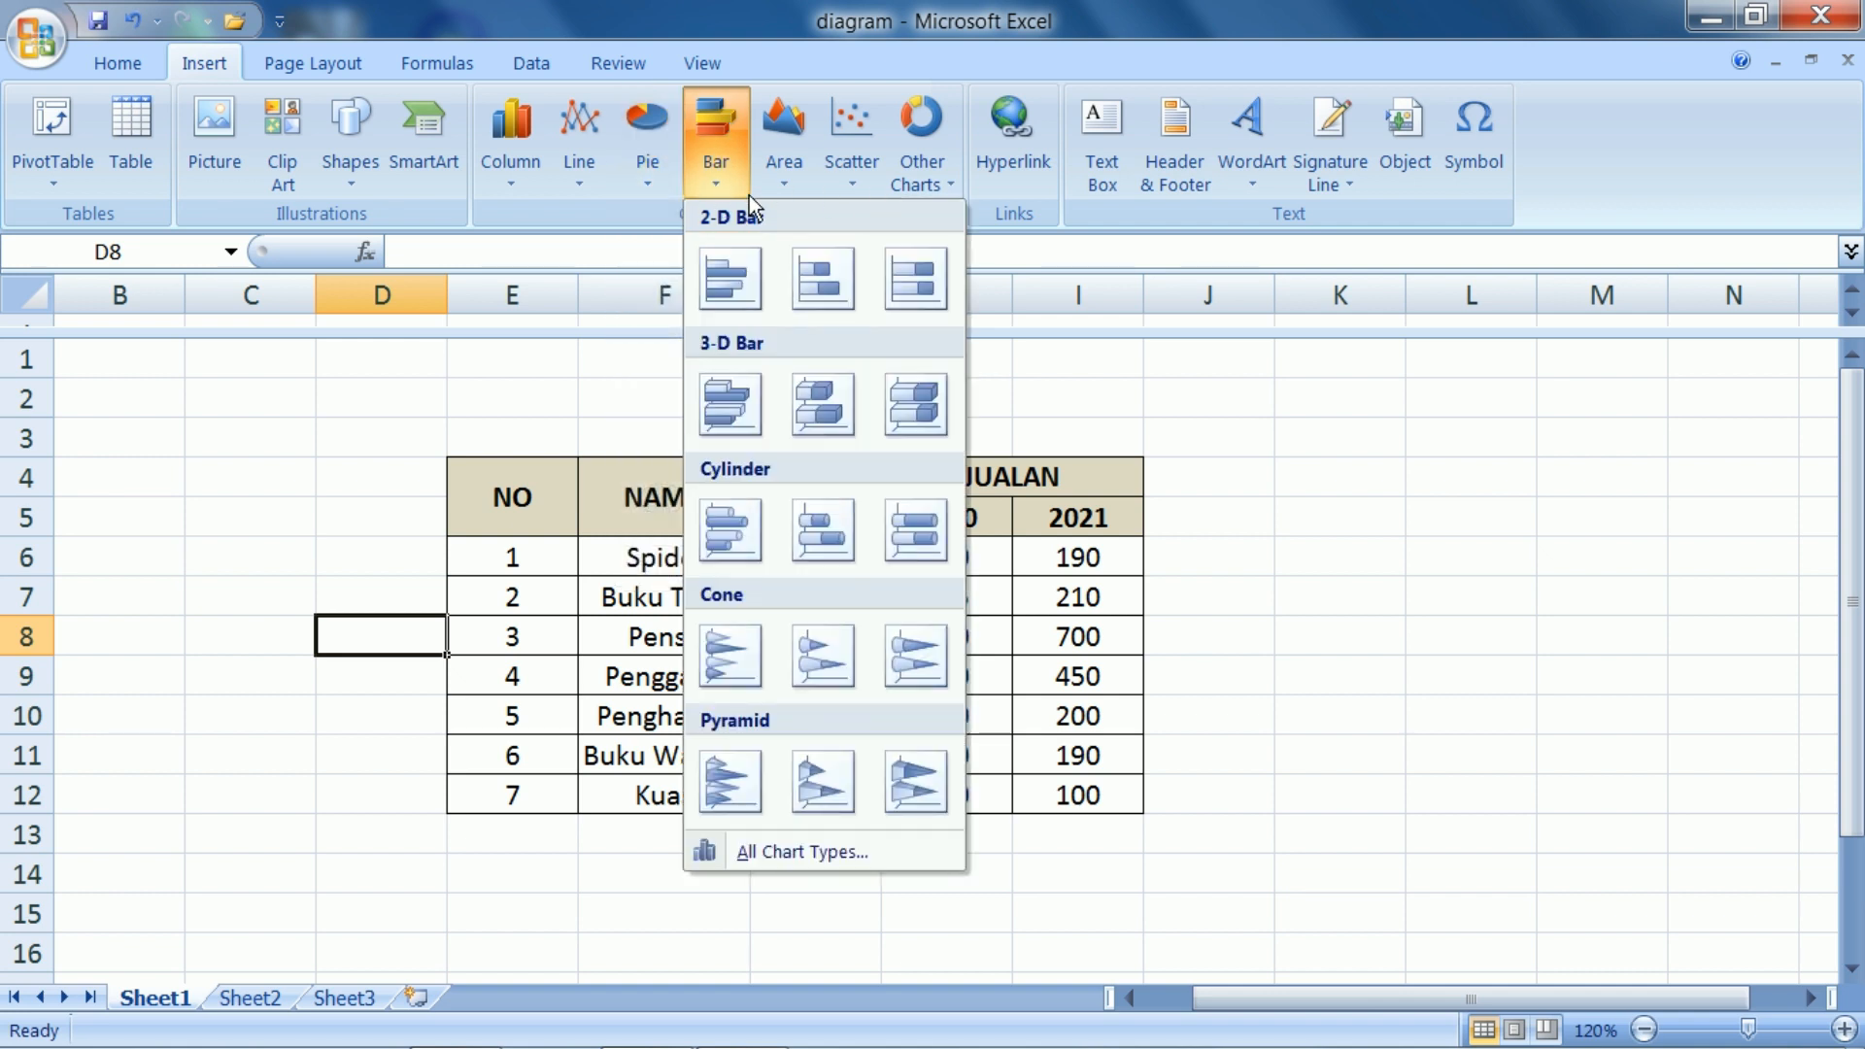
pyautogui.moveTo(927, 183)
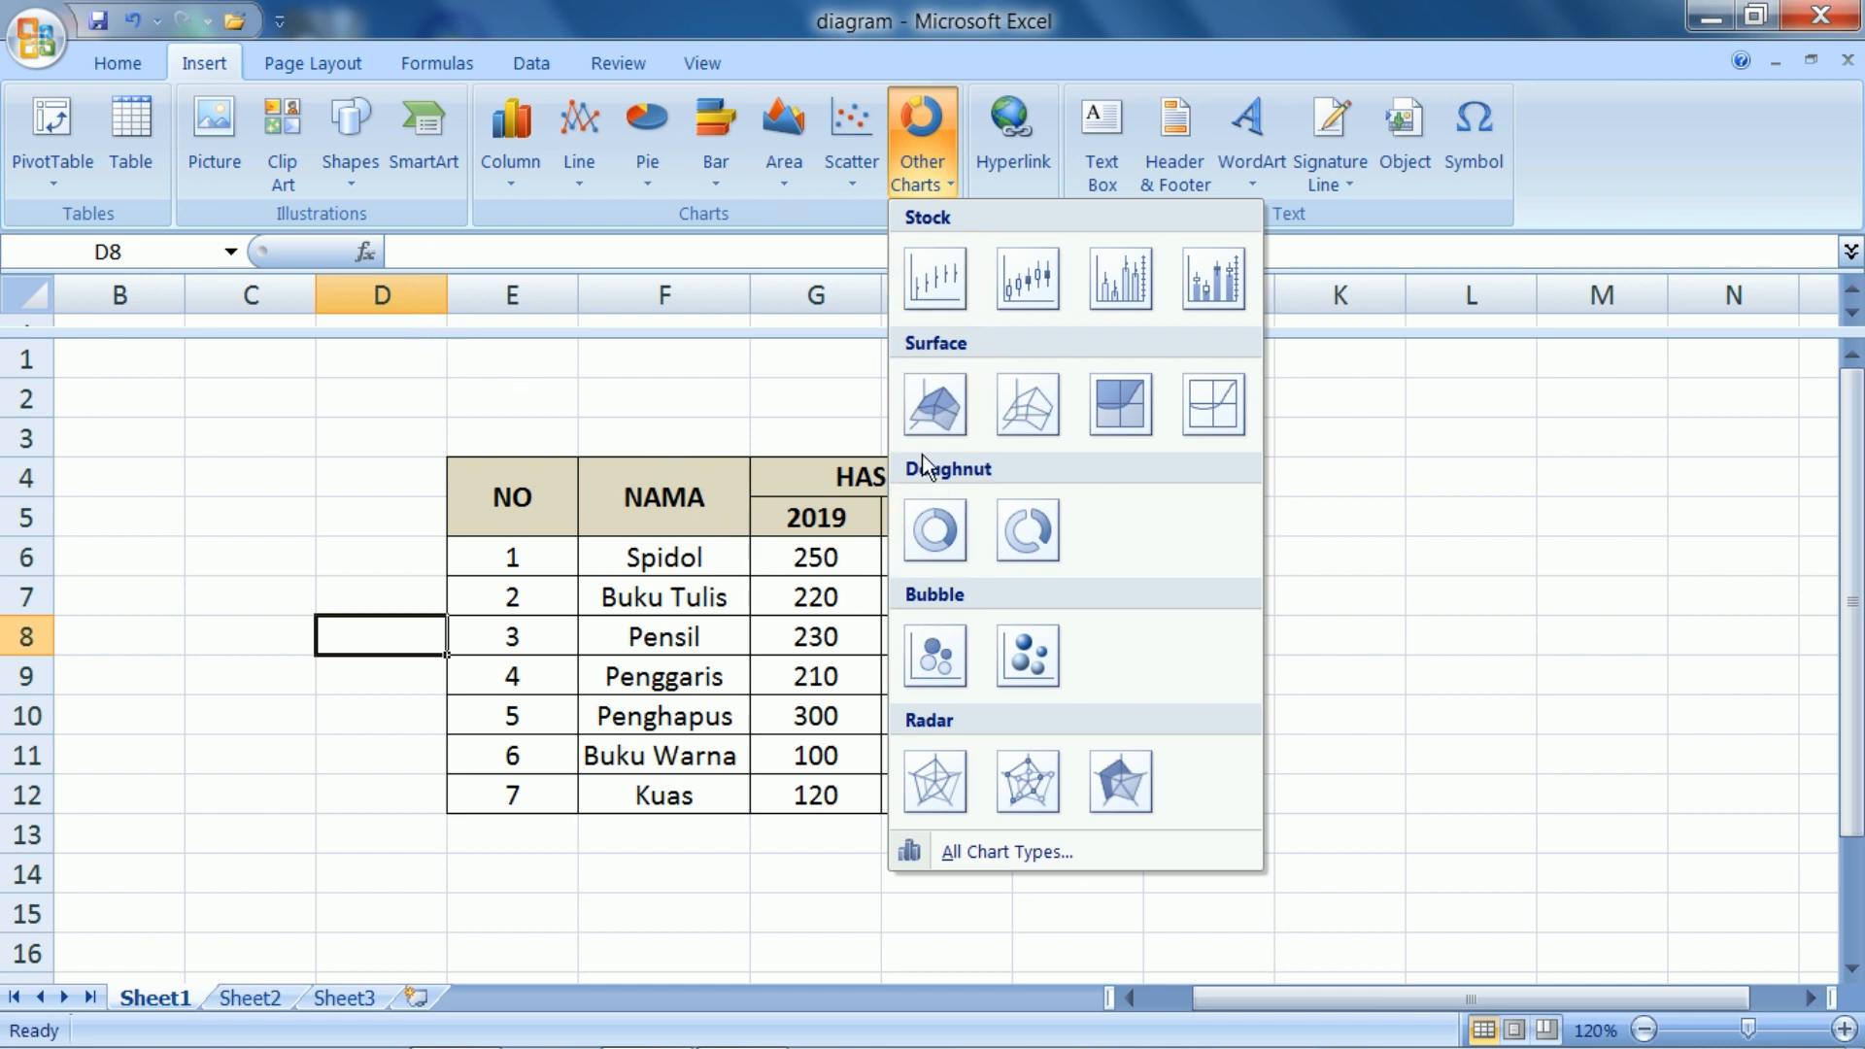
pyautogui.click(1346, 491)
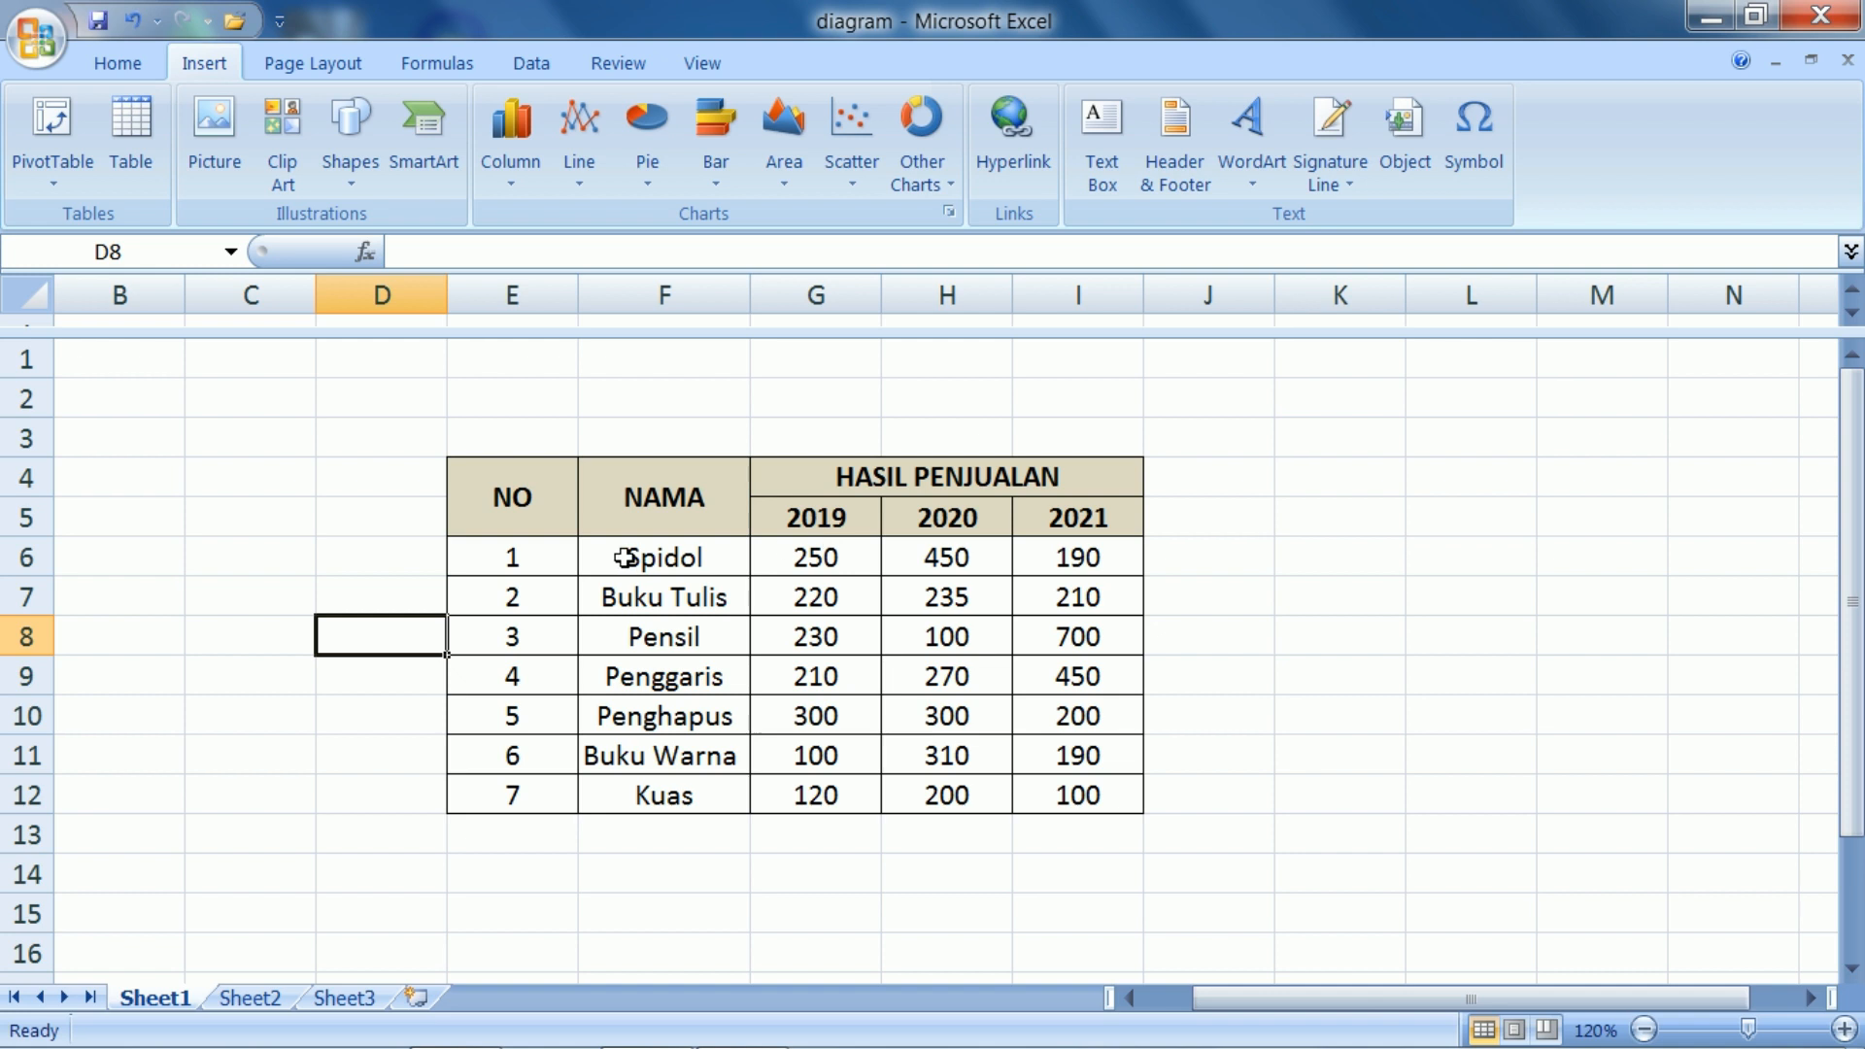
# Insert a 2-D Clustered Column chart from the product names and yearly sales in F6:I12
pyautogui.moveTo(627, 557); pyautogui.dragTo(1098, 799)
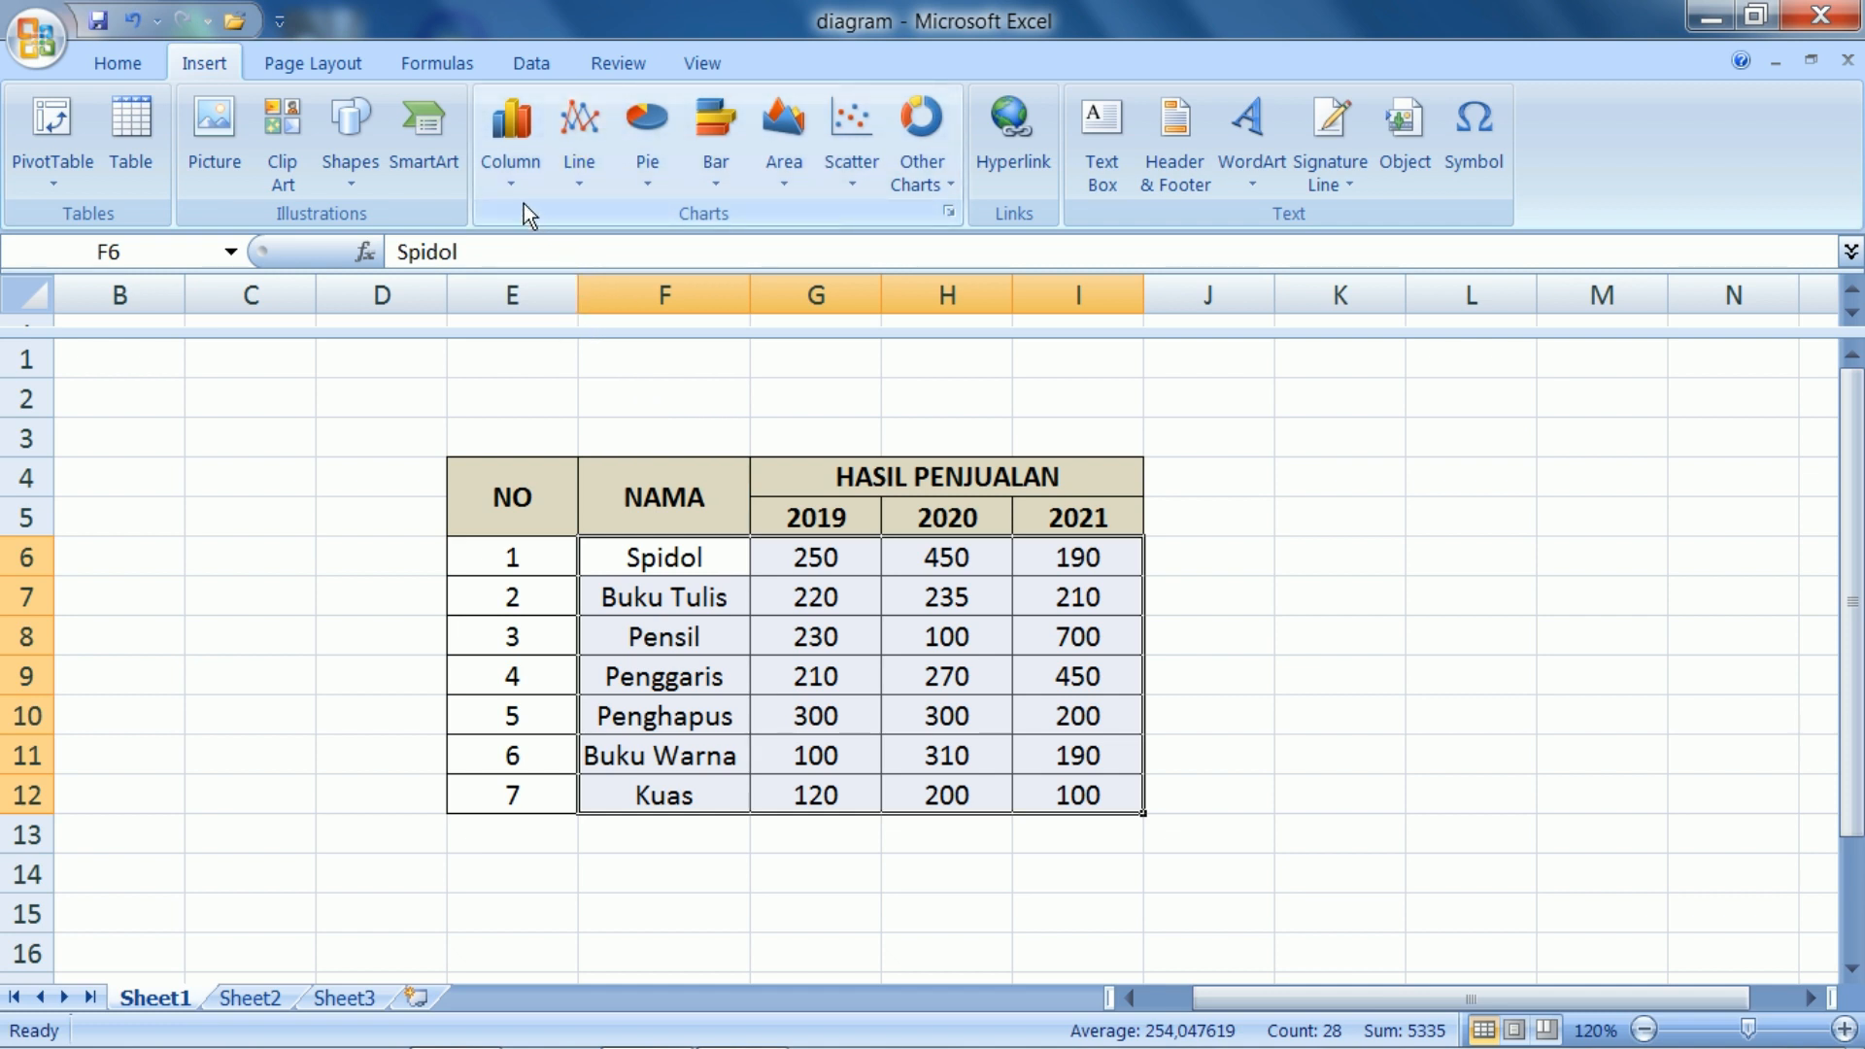
pyautogui.click(521, 179)
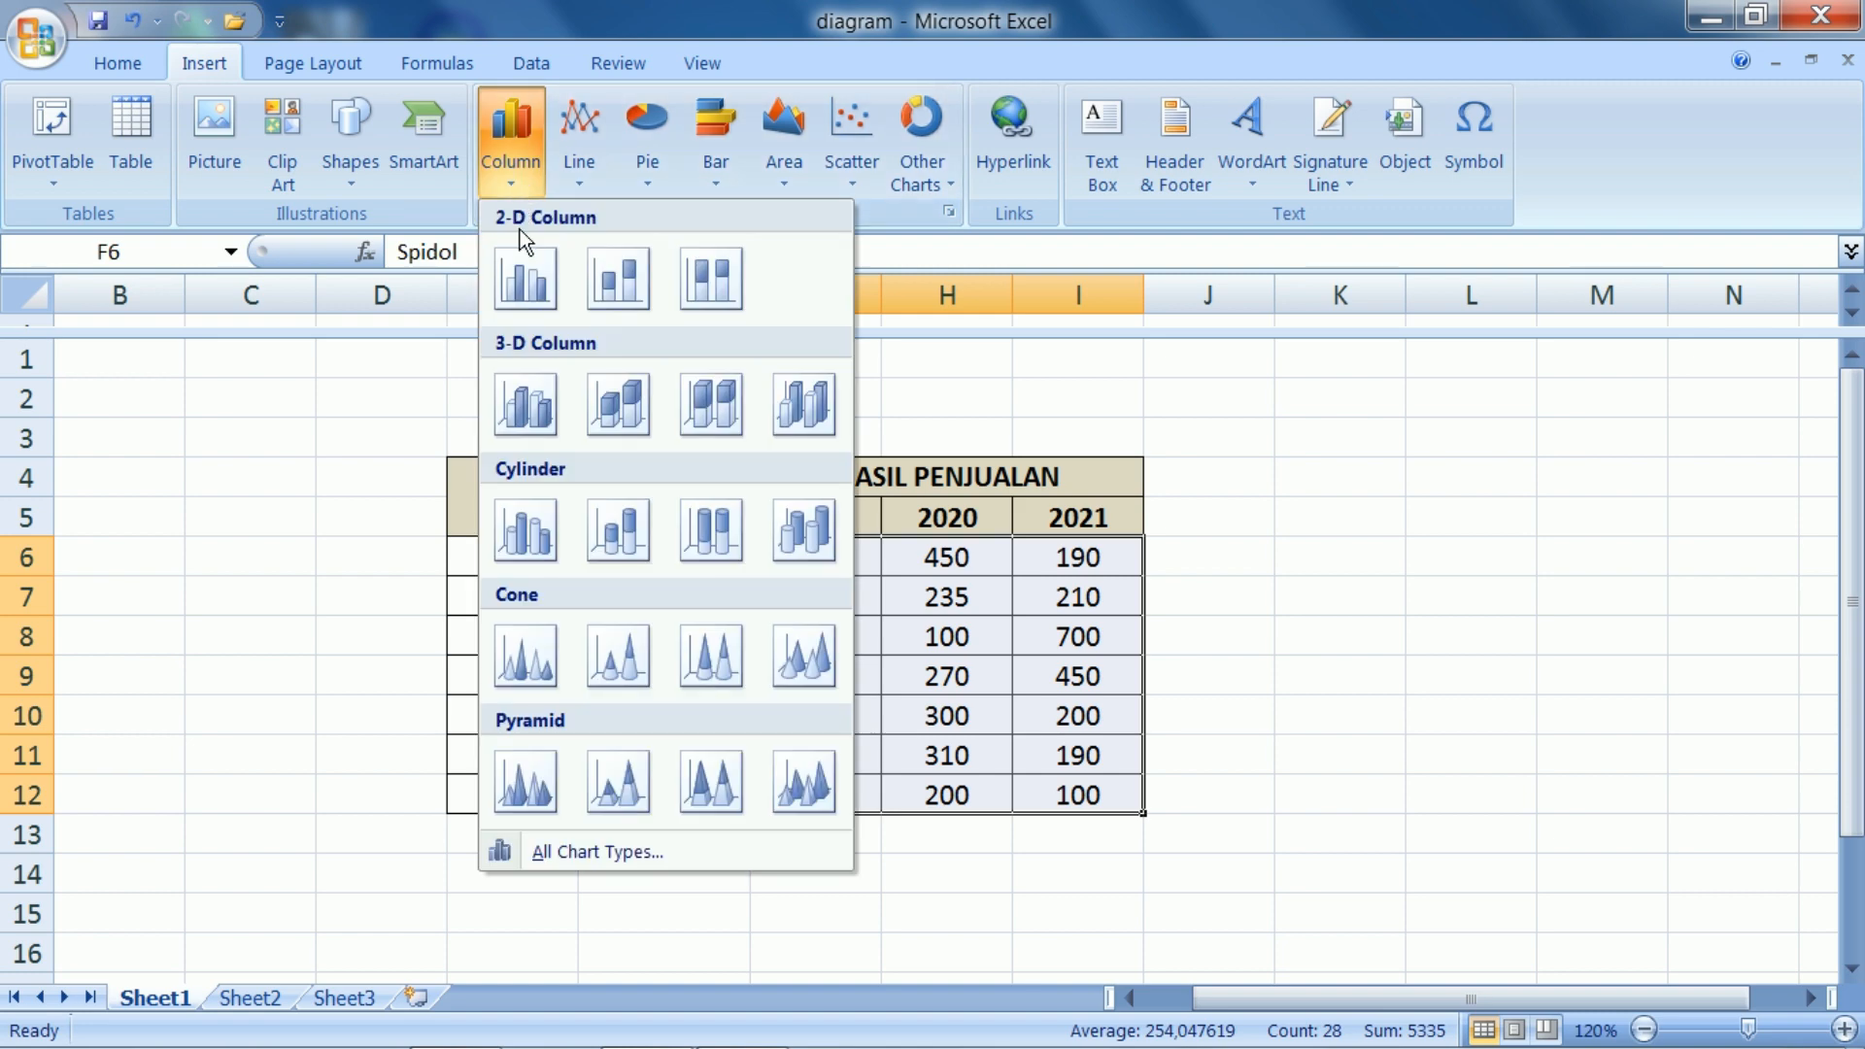
pyautogui.click(525, 280)
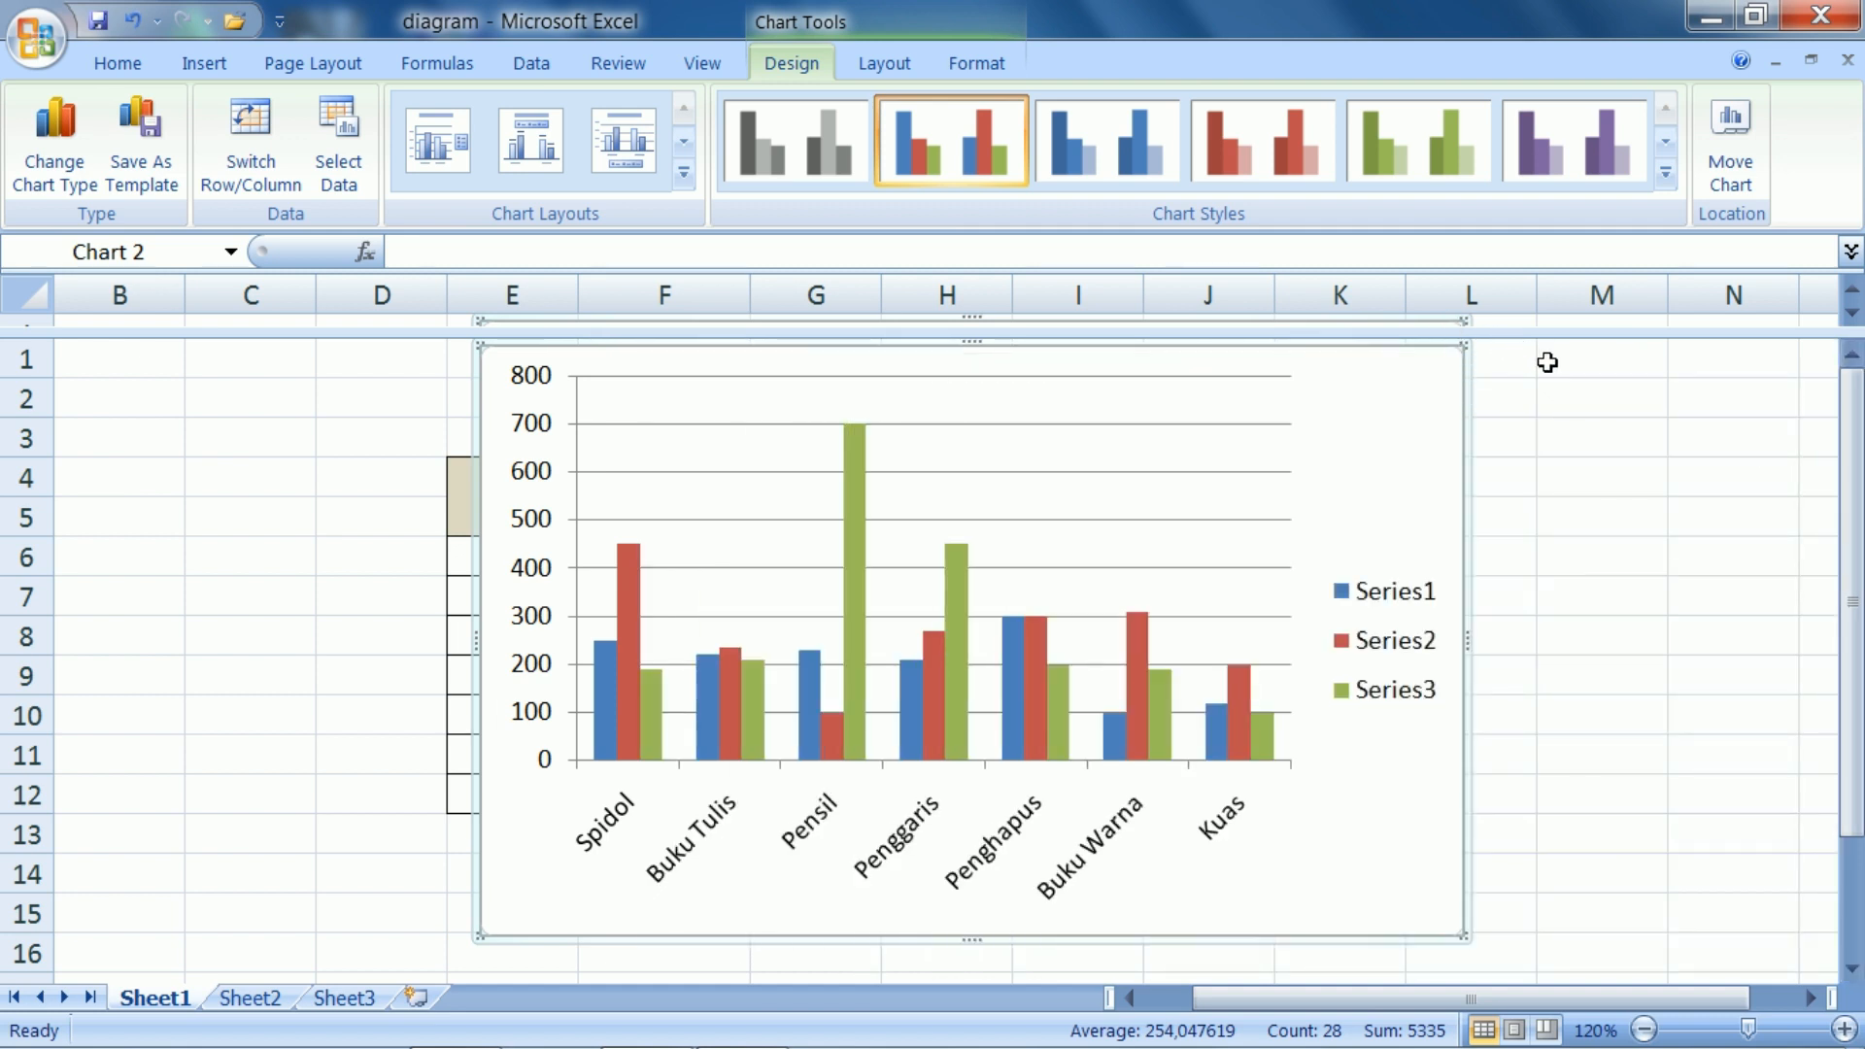
# Move the column chart to the empty cells right of the sales table so it no longer covers the data
pyautogui.moveTo(1353, 359); pyautogui.dragTo(1567, 409)
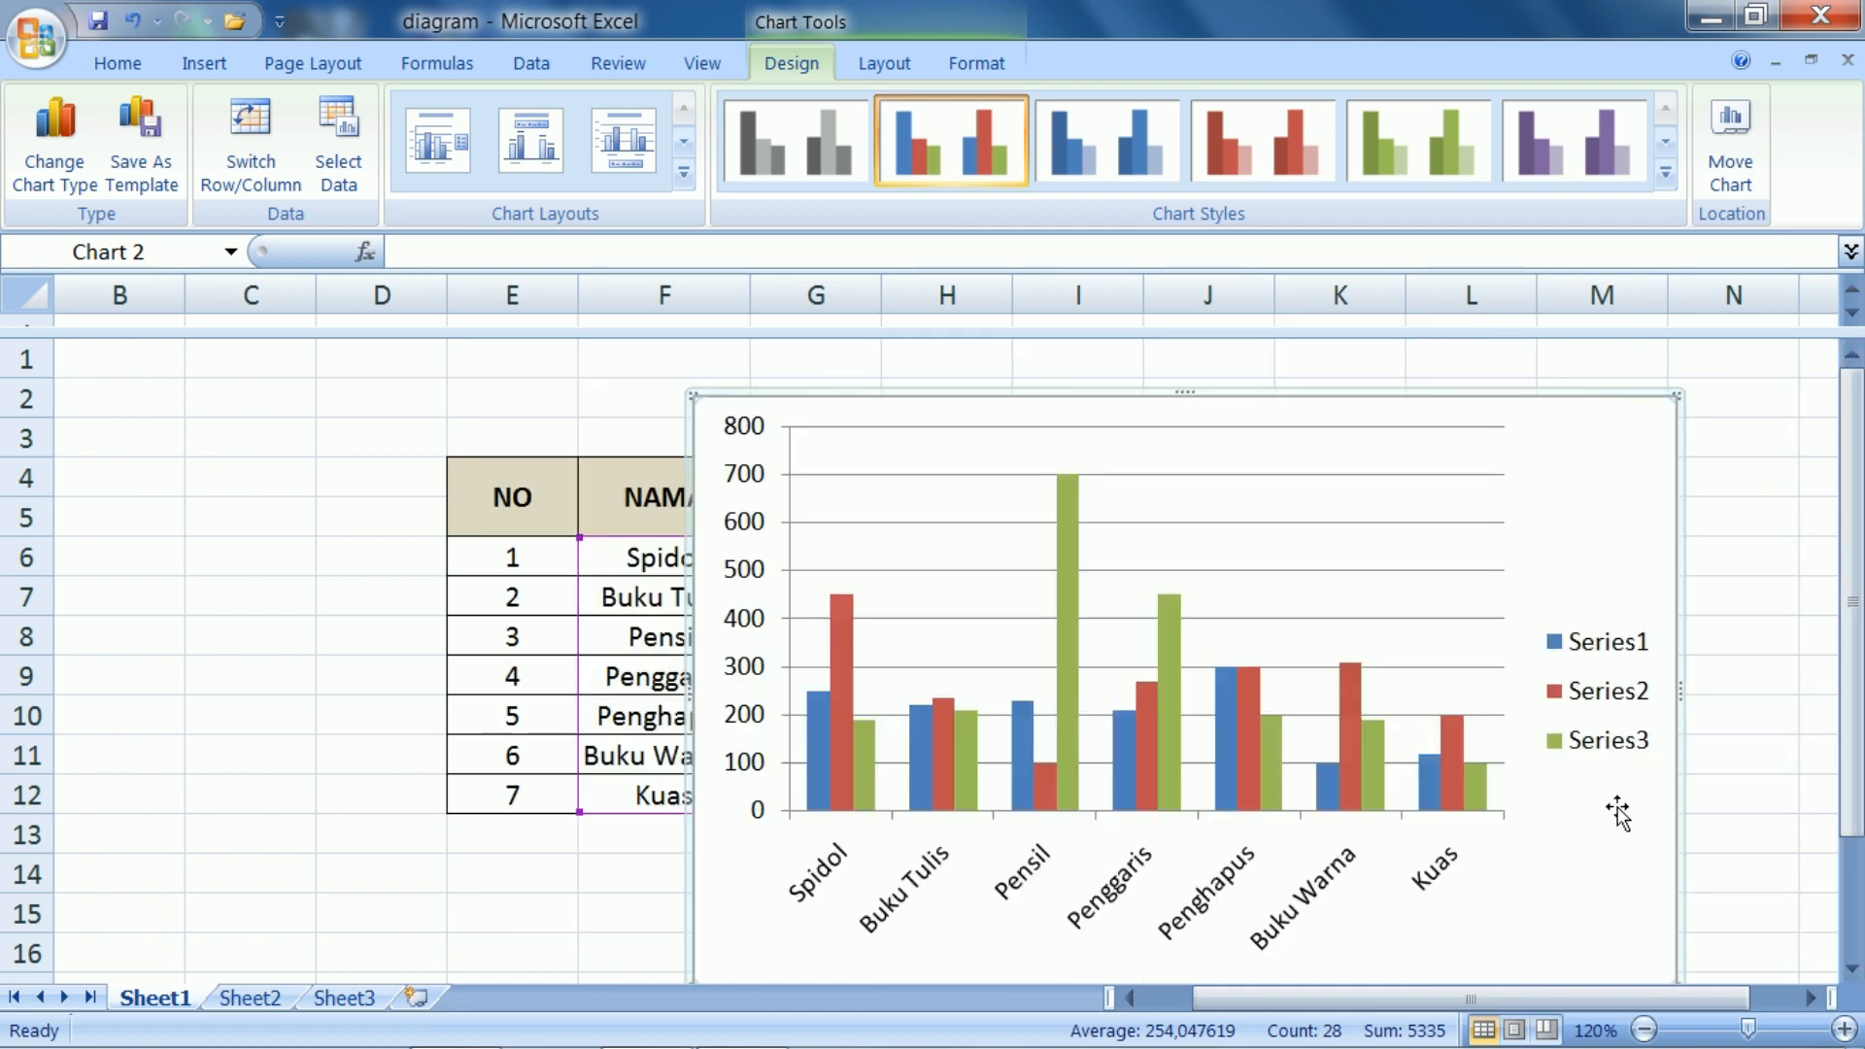
pyautogui.moveTo(1707, 1004); pyautogui.dragTo(1806, 994)
pyautogui.click(1810, 998)
pyautogui.click(1810, 997)
pyautogui.click(1810, 998)
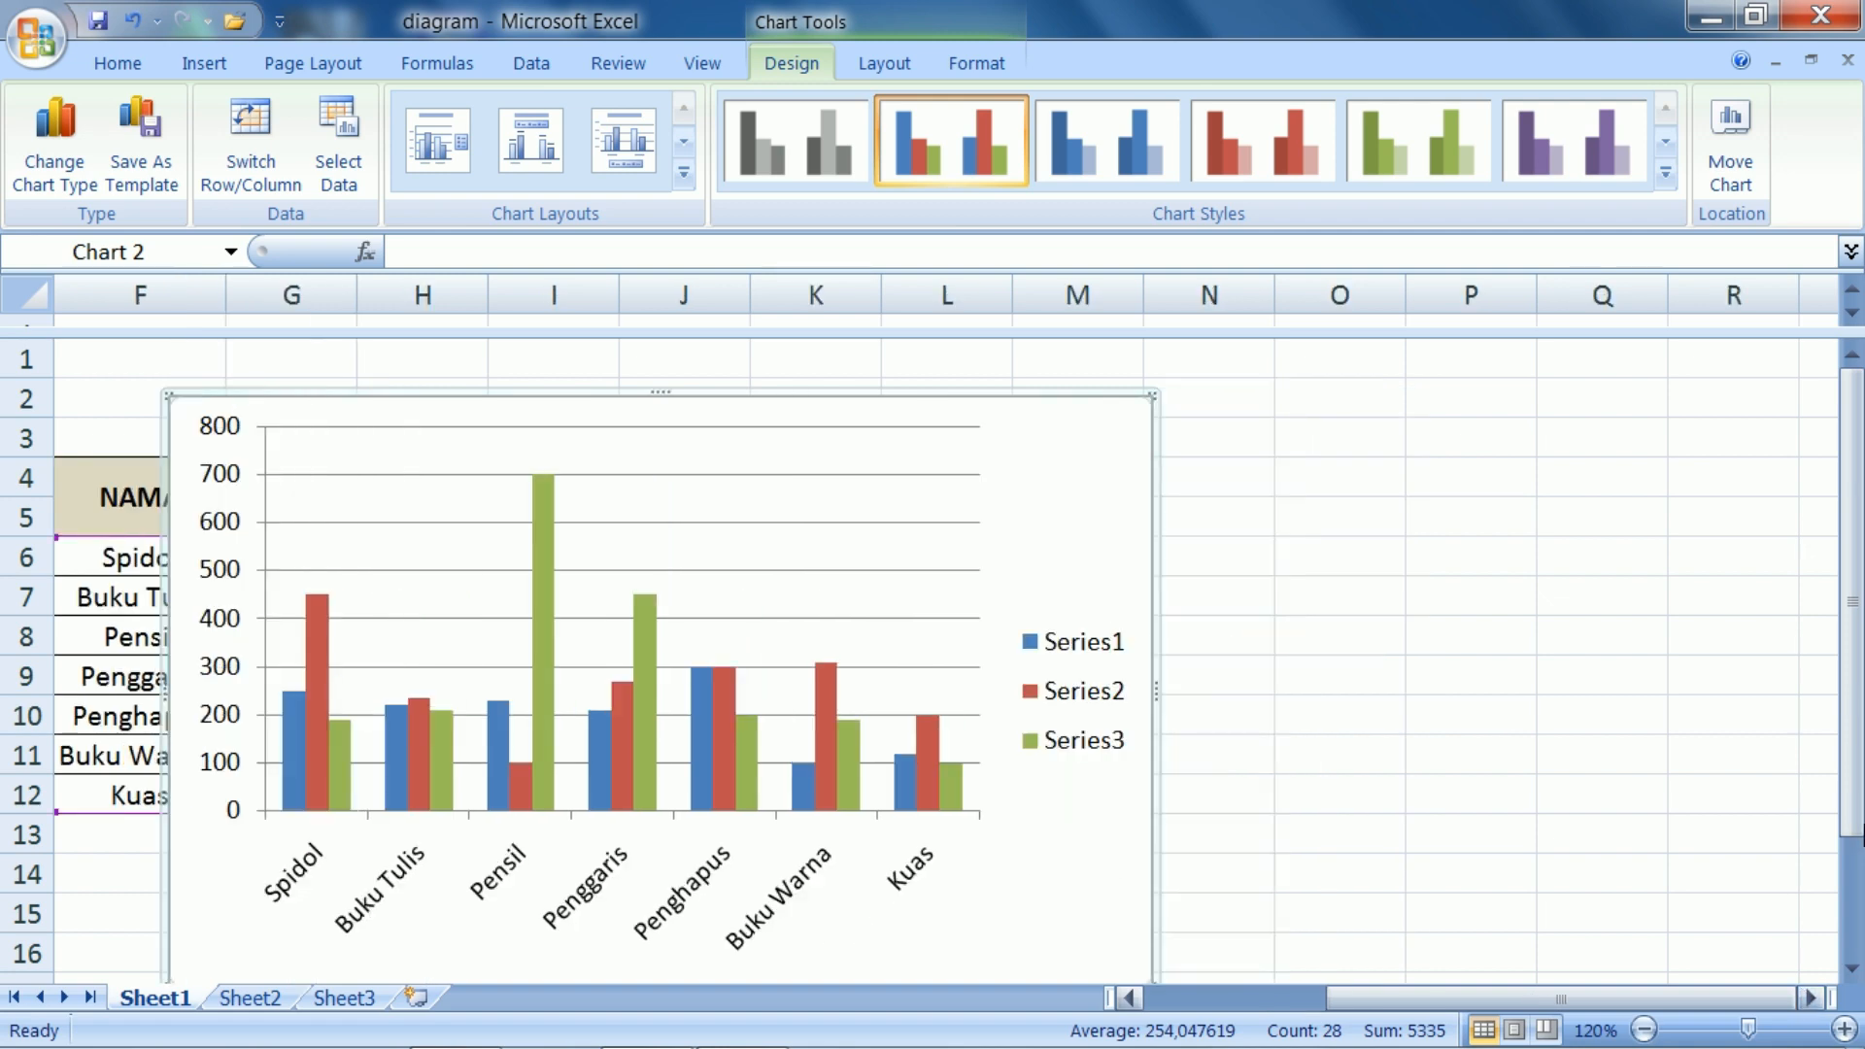
pyautogui.moveTo(1854, 602); pyautogui.dragTo(1854, 633)
pyautogui.moveTo(1128, 366); pyautogui.dragTo(1678, 366)
pyautogui.moveTo(1412, 999); pyautogui.dragTo(1338, 1006)
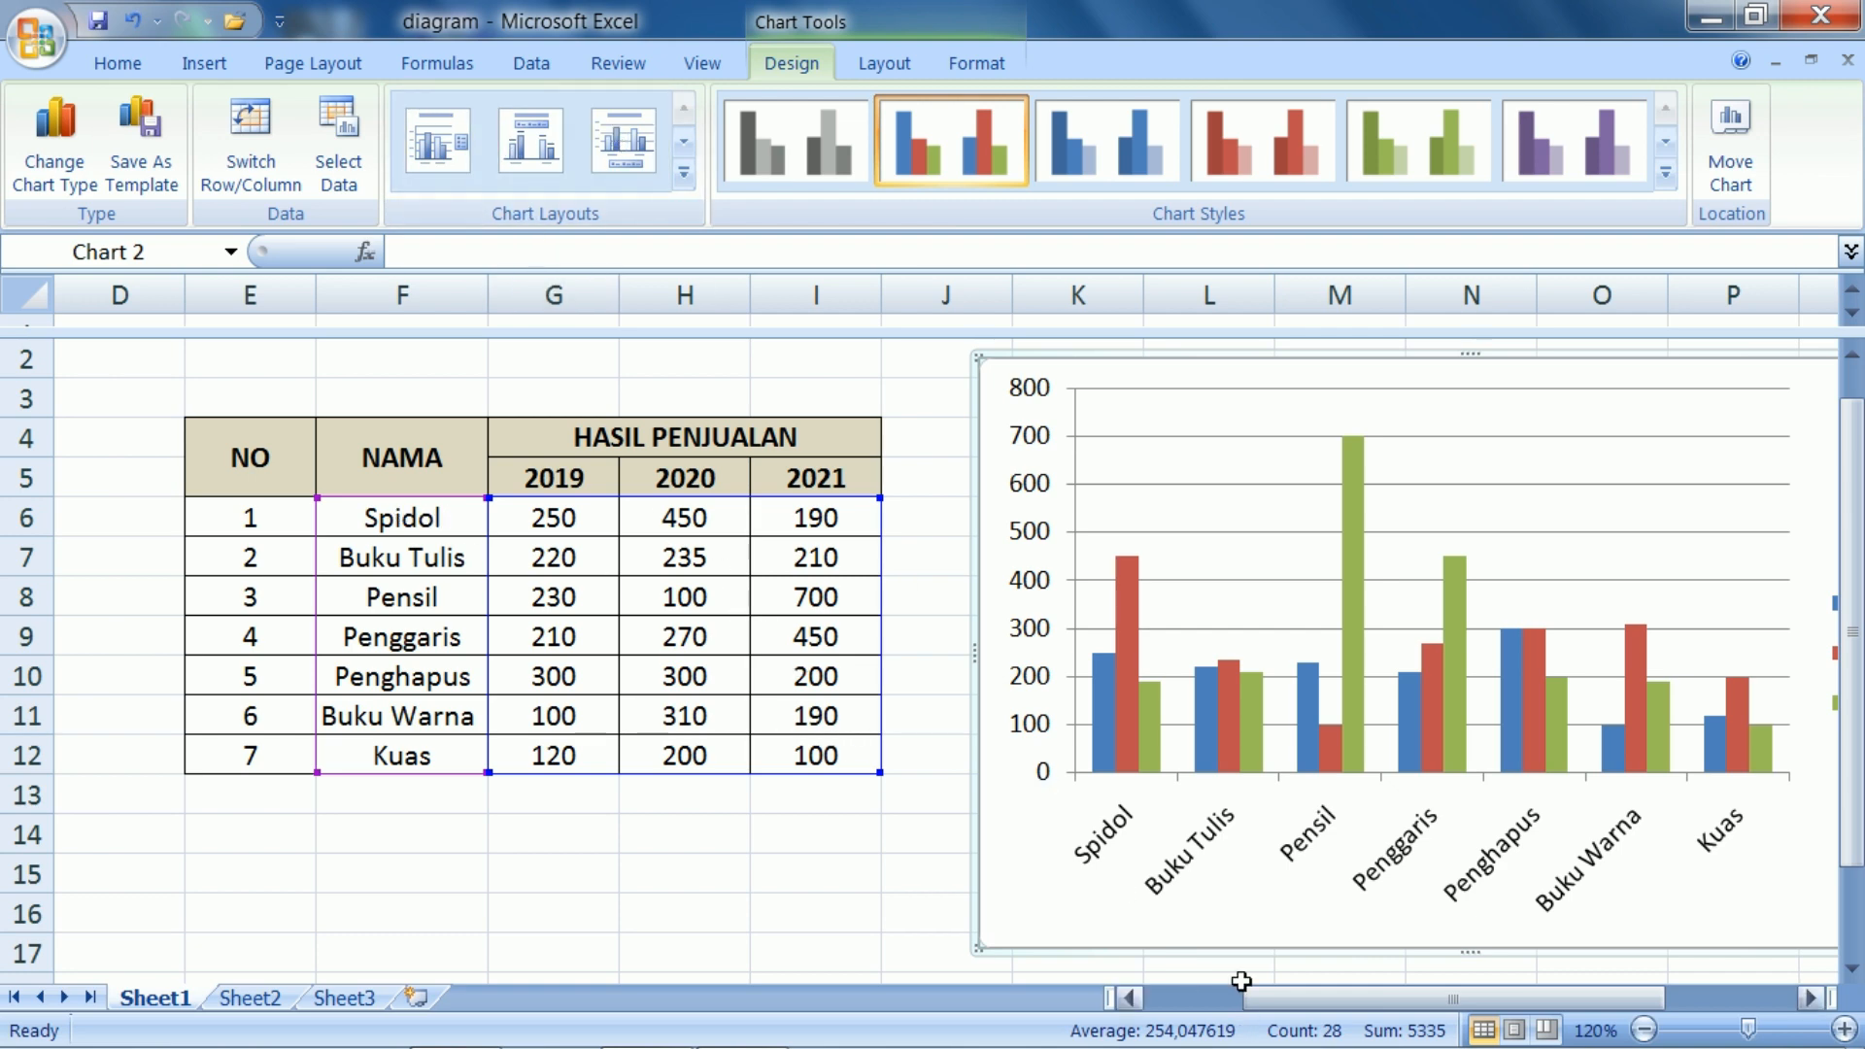
pyautogui.moveTo(1295, 1010); pyautogui.dragTo(1424, 1007)
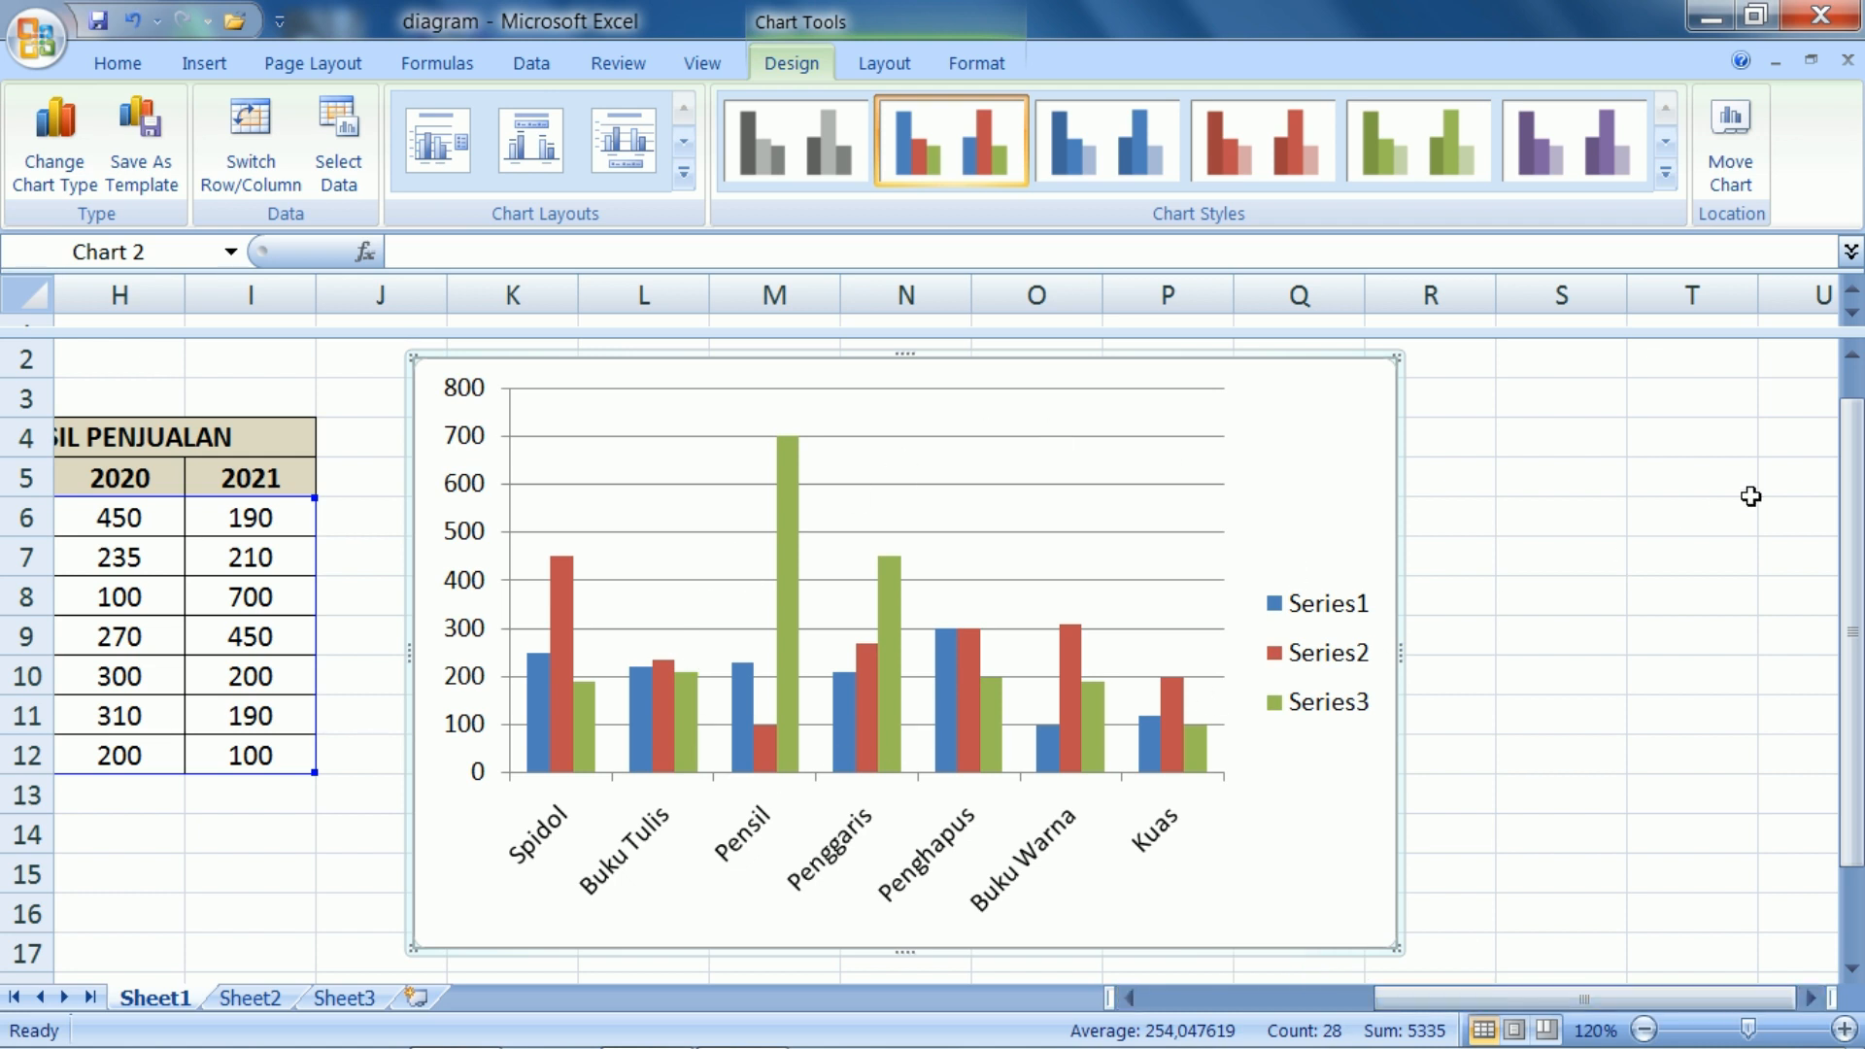
pyautogui.moveTo(1852, 484); pyautogui.dragTo(1852, 512)
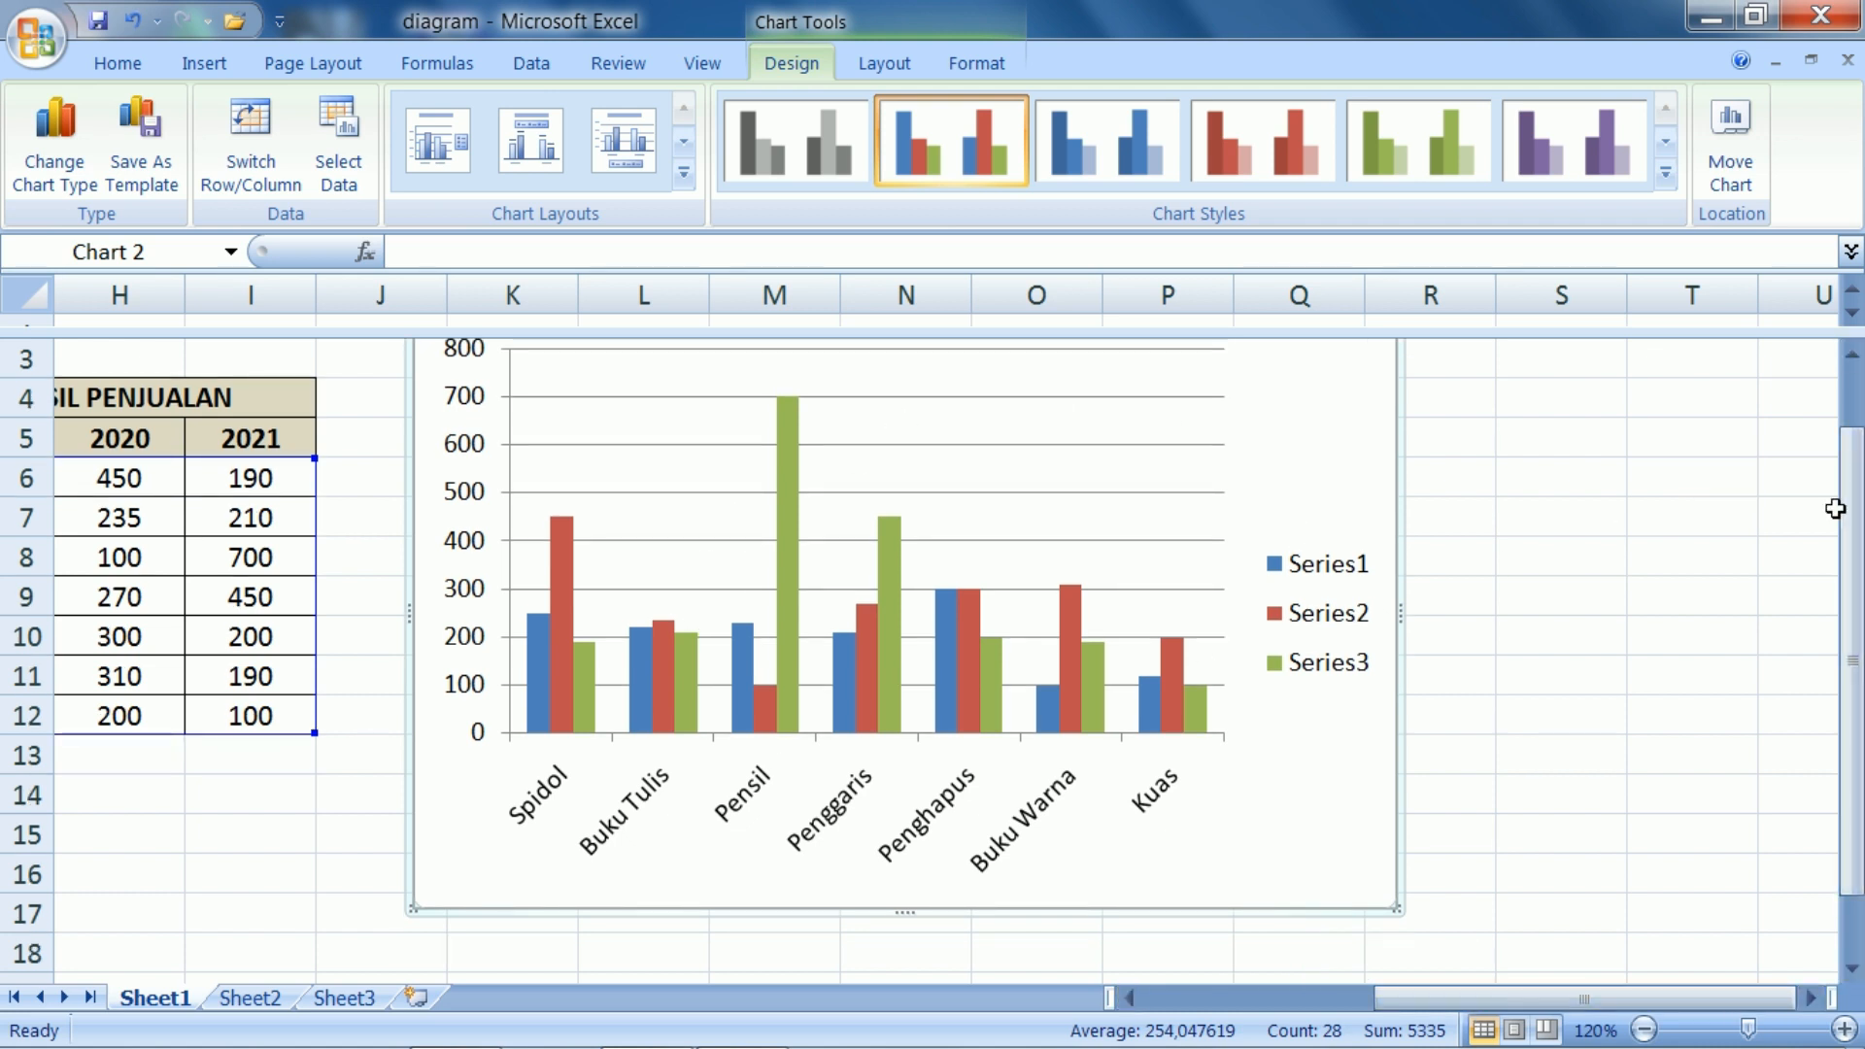
# Undo the chart's moves and its insertion, leaving only the sales table on the sheet
pyautogui.hotkey('ctrl', 'z')
pyautogui.hotkey('ctrl', 'z')
pyautogui.hotkey('ctrl', 'z')
pyautogui.hotkey('ctrl', 'z')
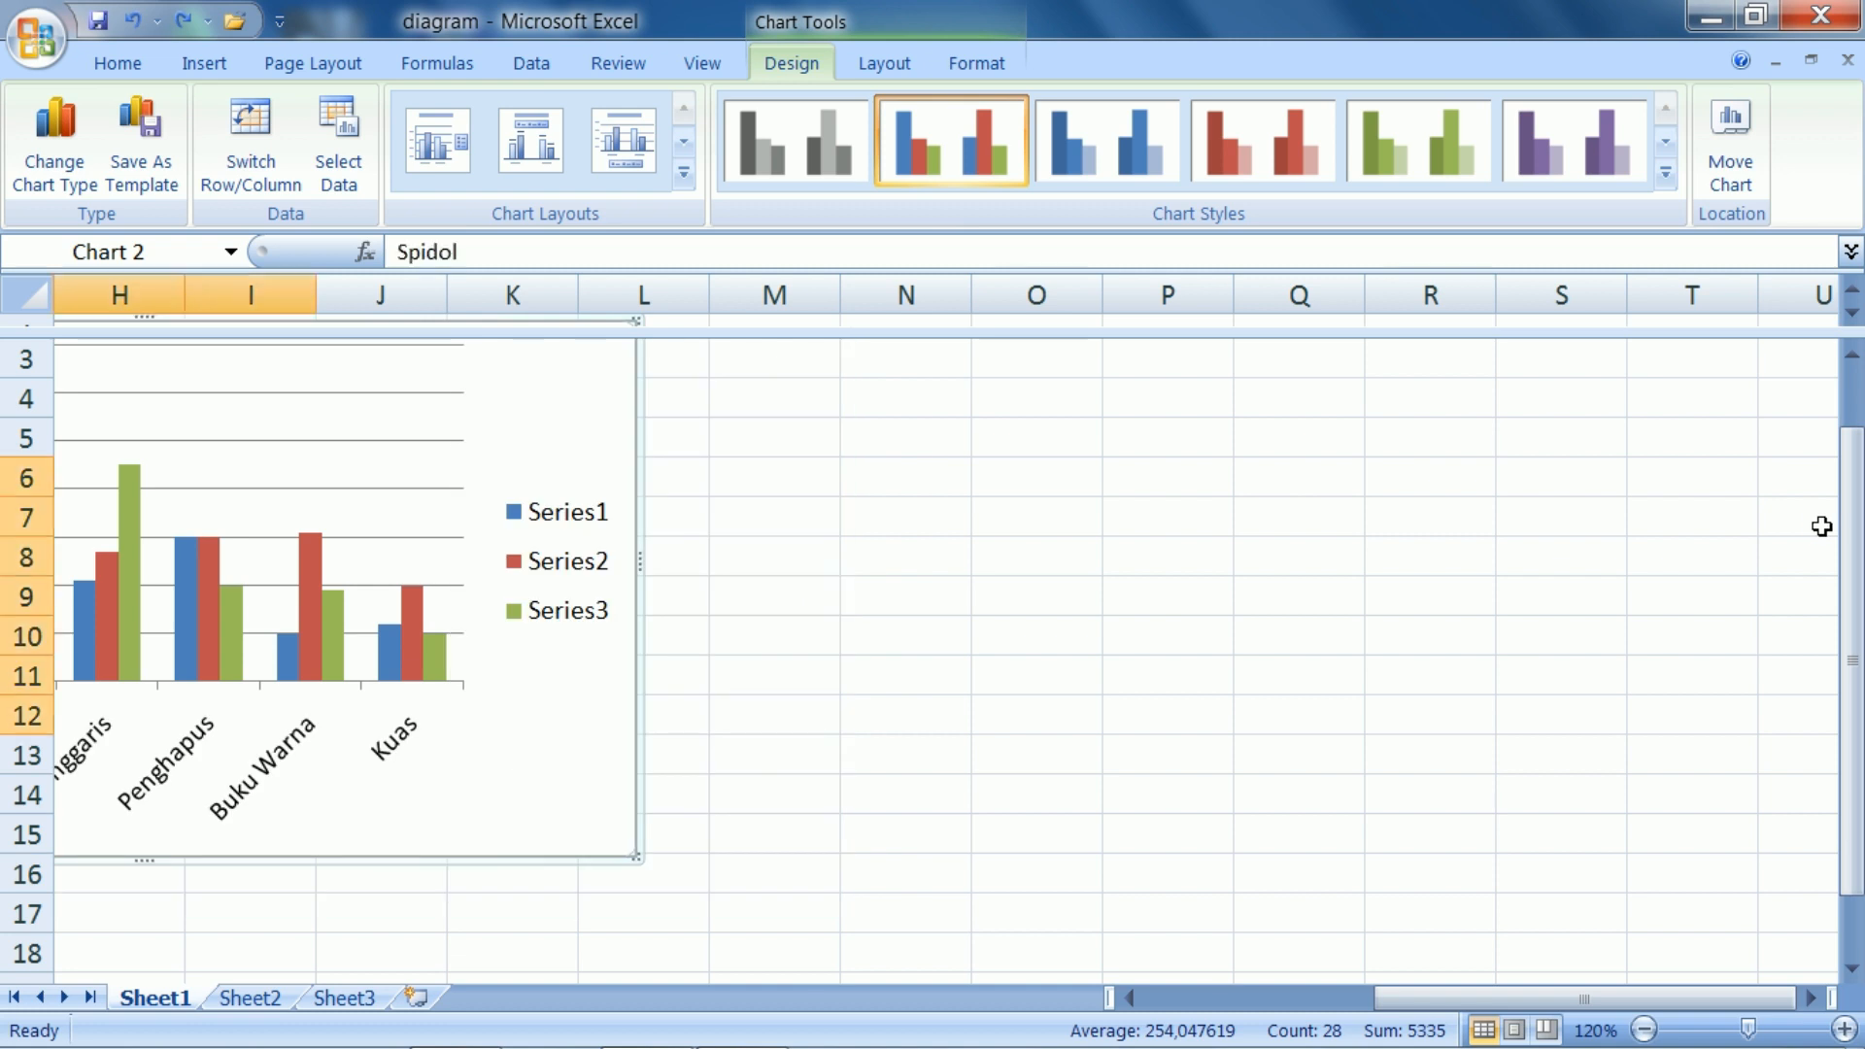
pyautogui.moveTo(1584, 1007); pyautogui.dragTo(1312, 1001)
pyautogui.click(1287, 899)
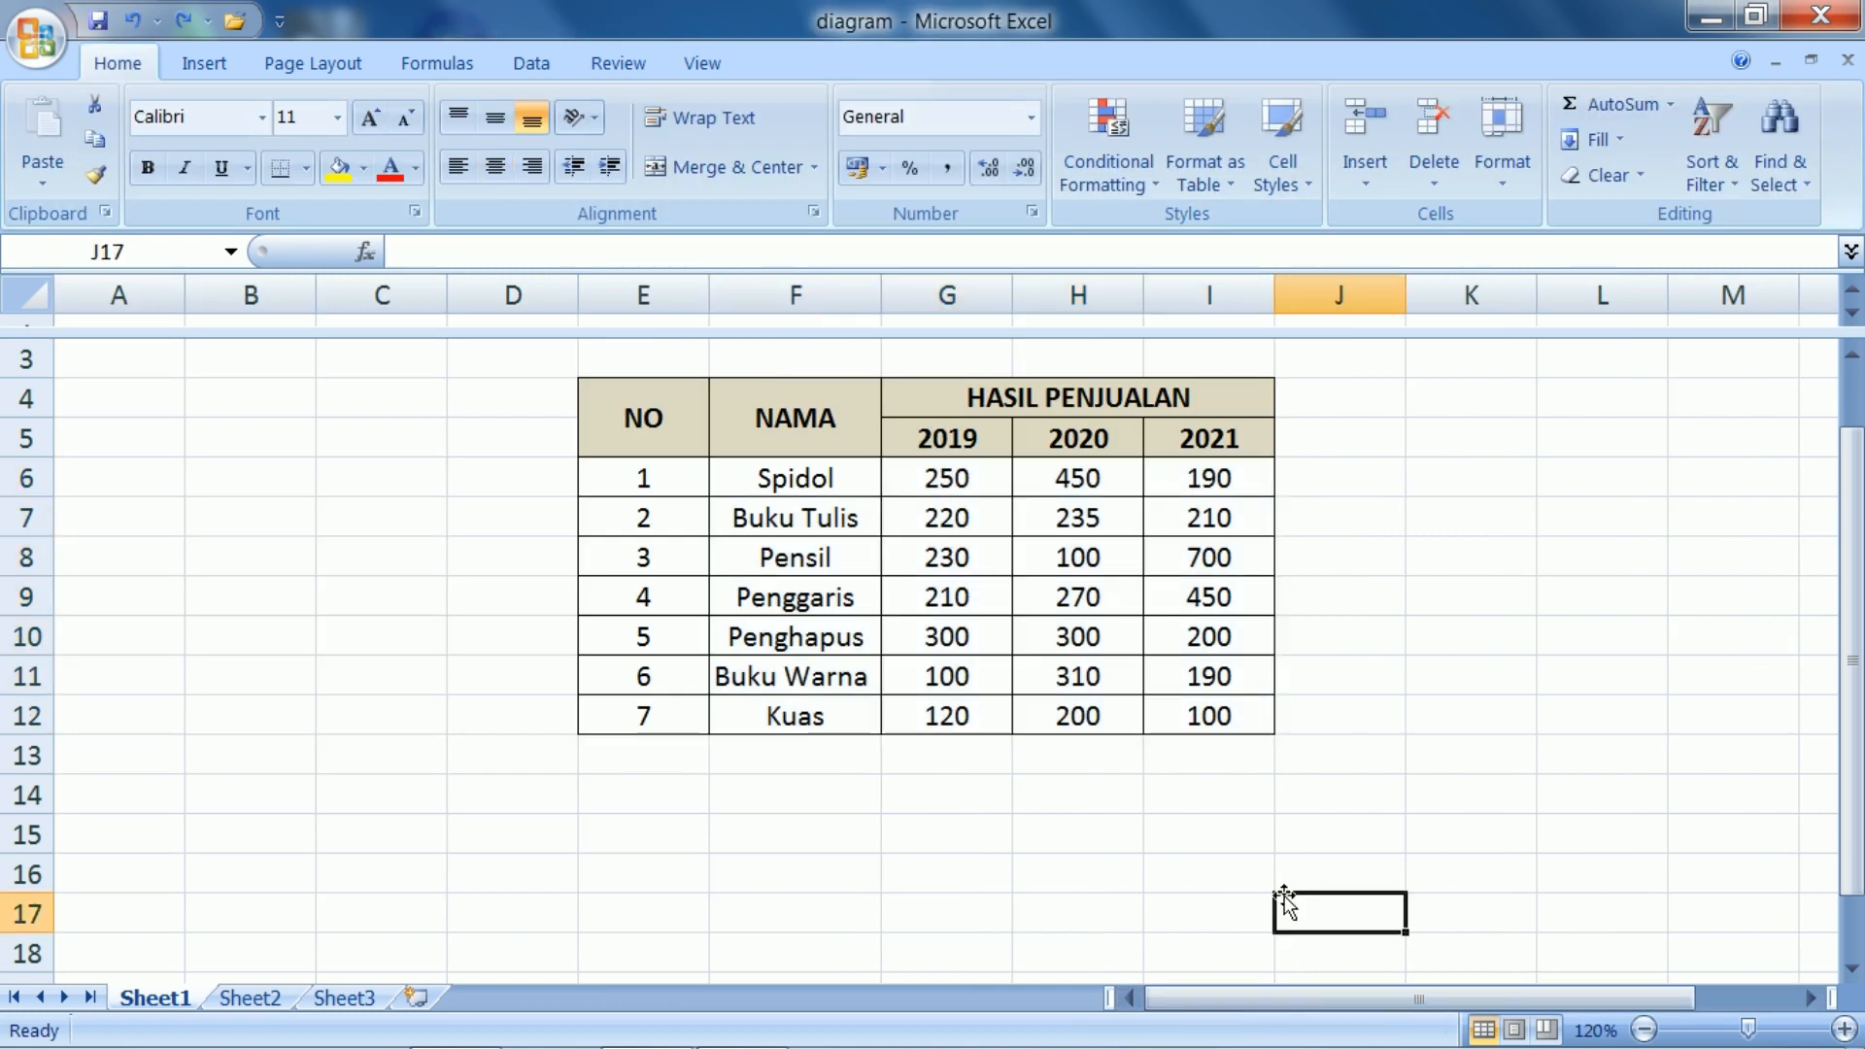
# Insert a blank 2-D Clustered Column chart with an empty cell selected instead of the table data
pyautogui.scroll(1, 1734, 790)
pyautogui.moveTo(1657, 1010); pyautogui.dragTo(1764, 1010)
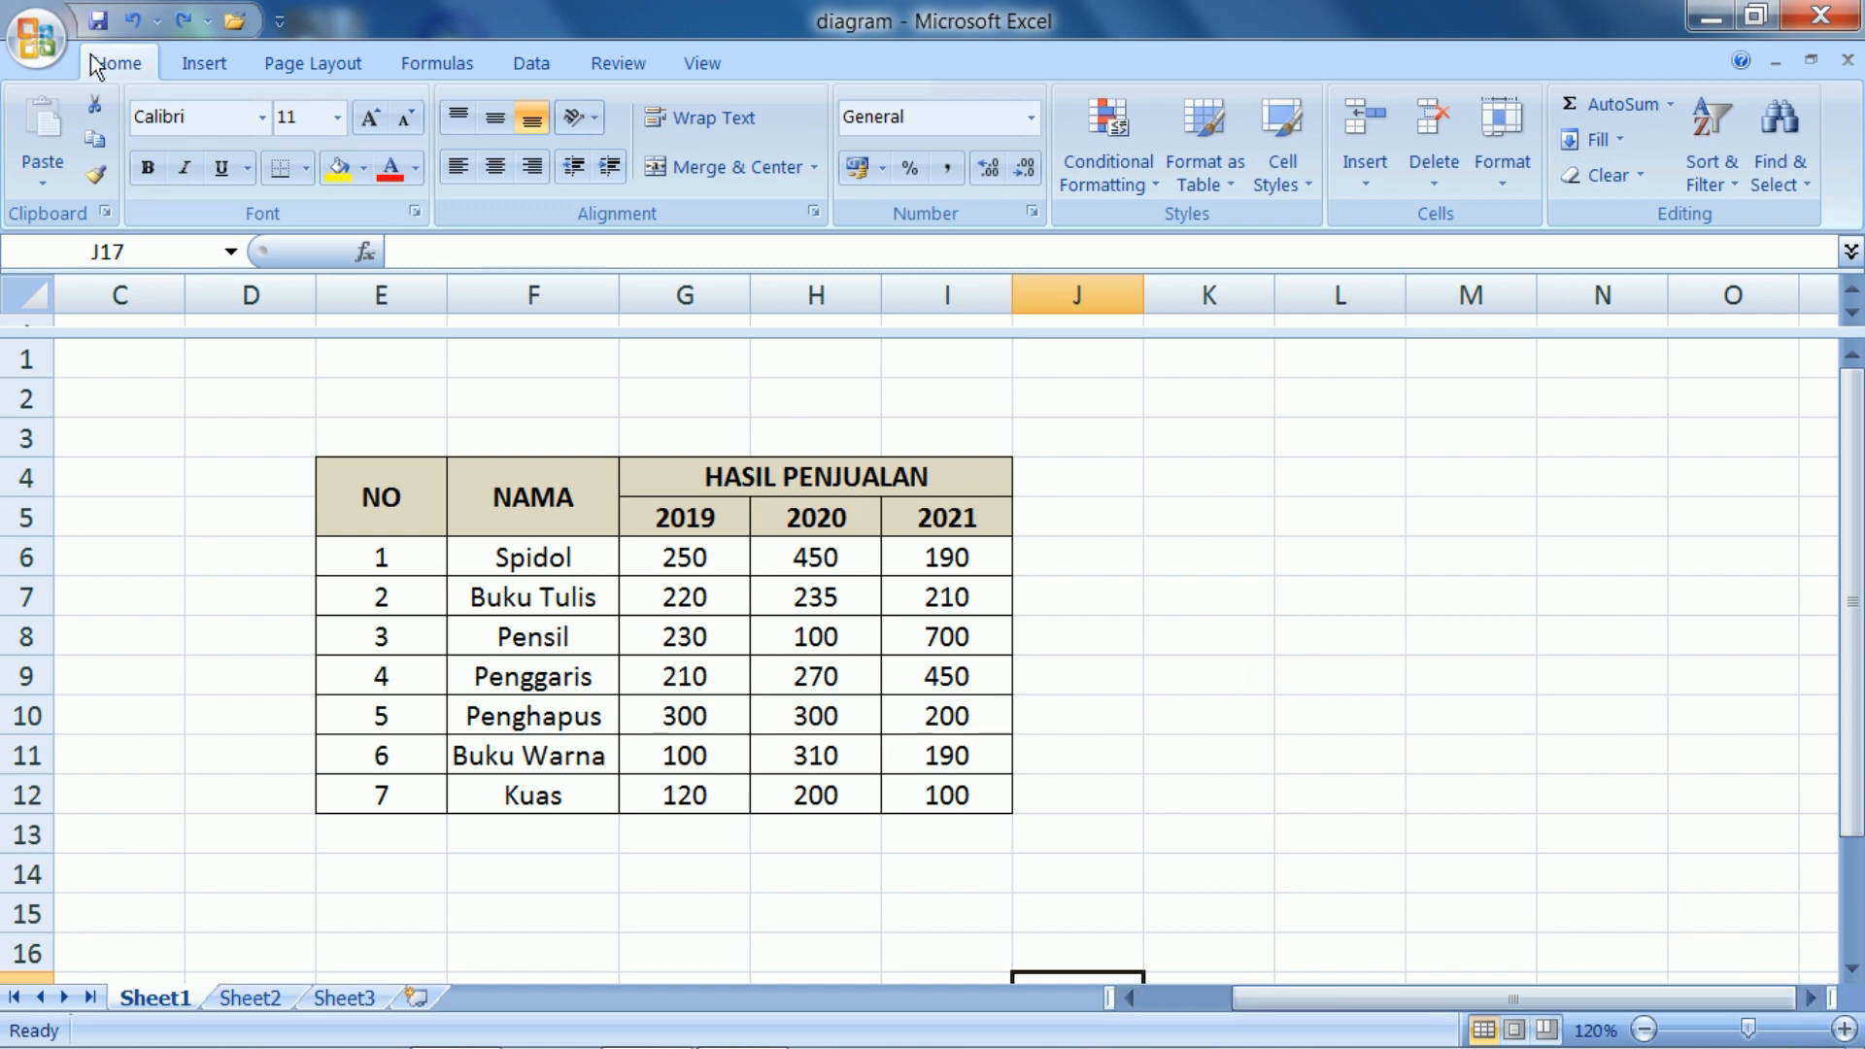
pyautogui.click(220, 75)
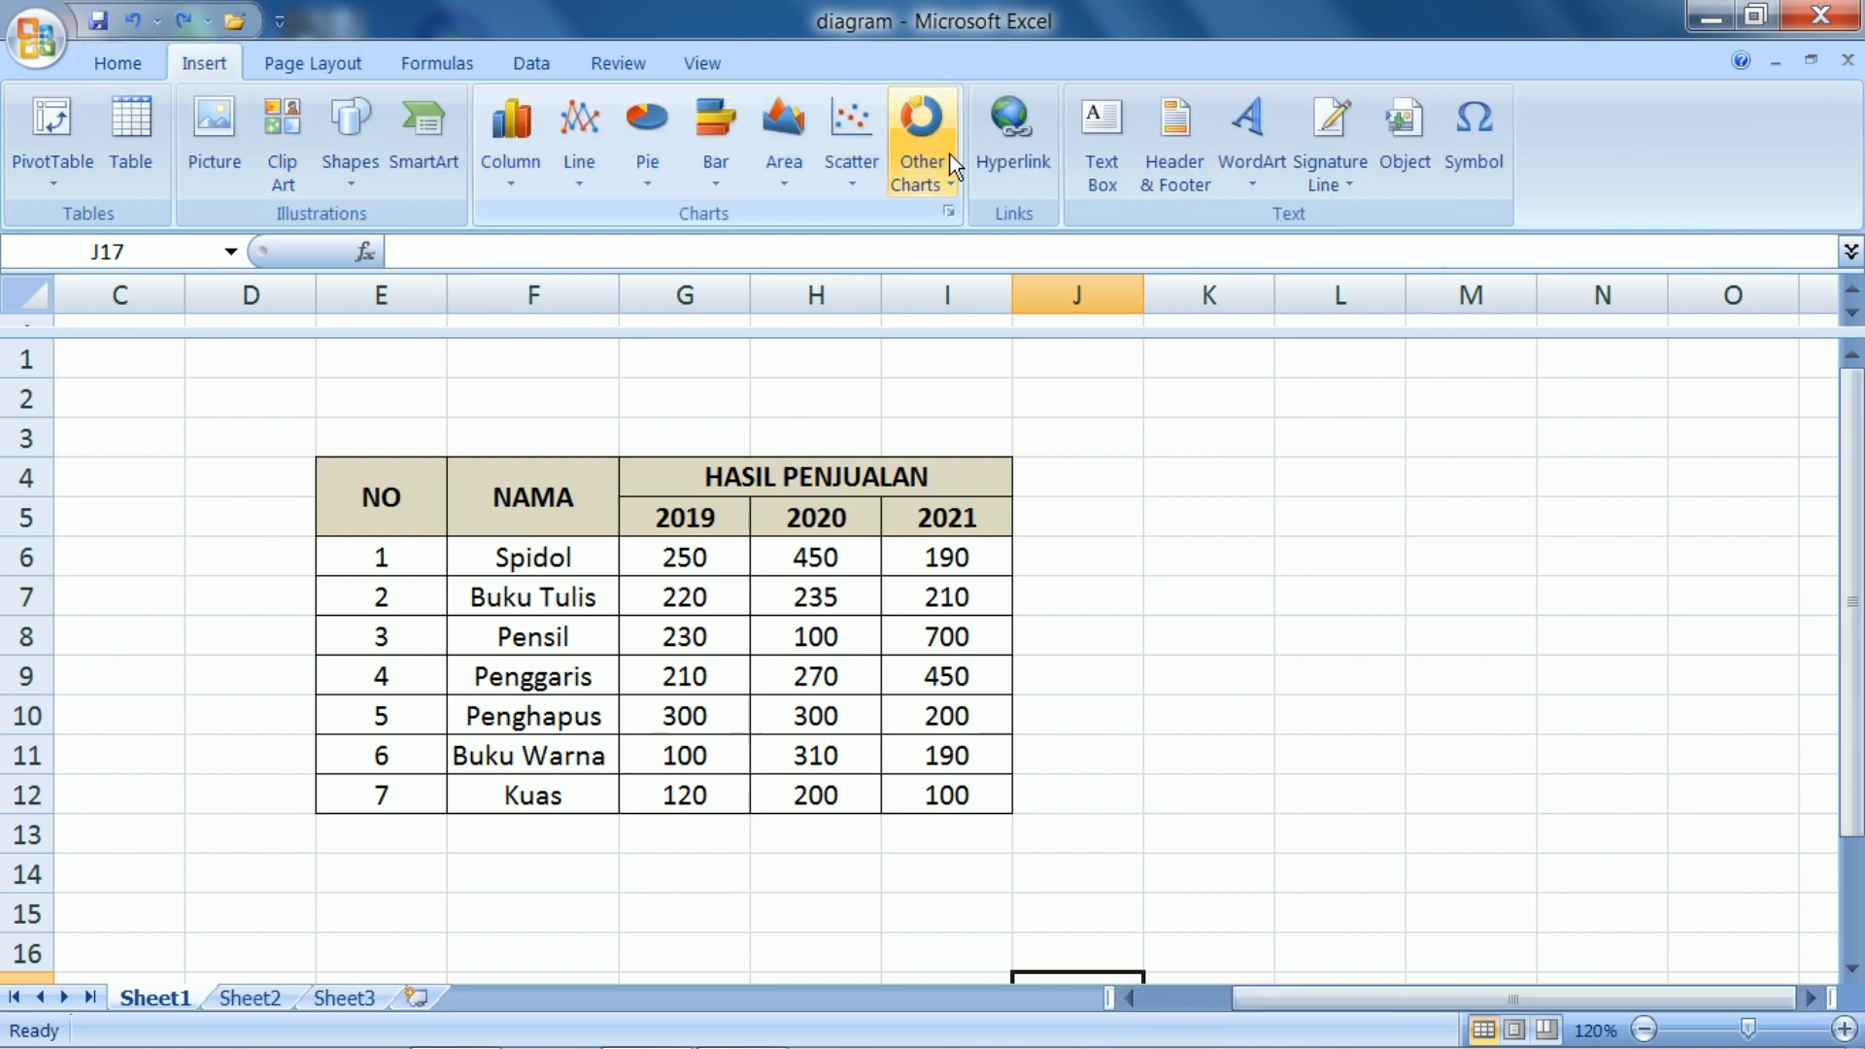
pyautogui.click(515, 179)
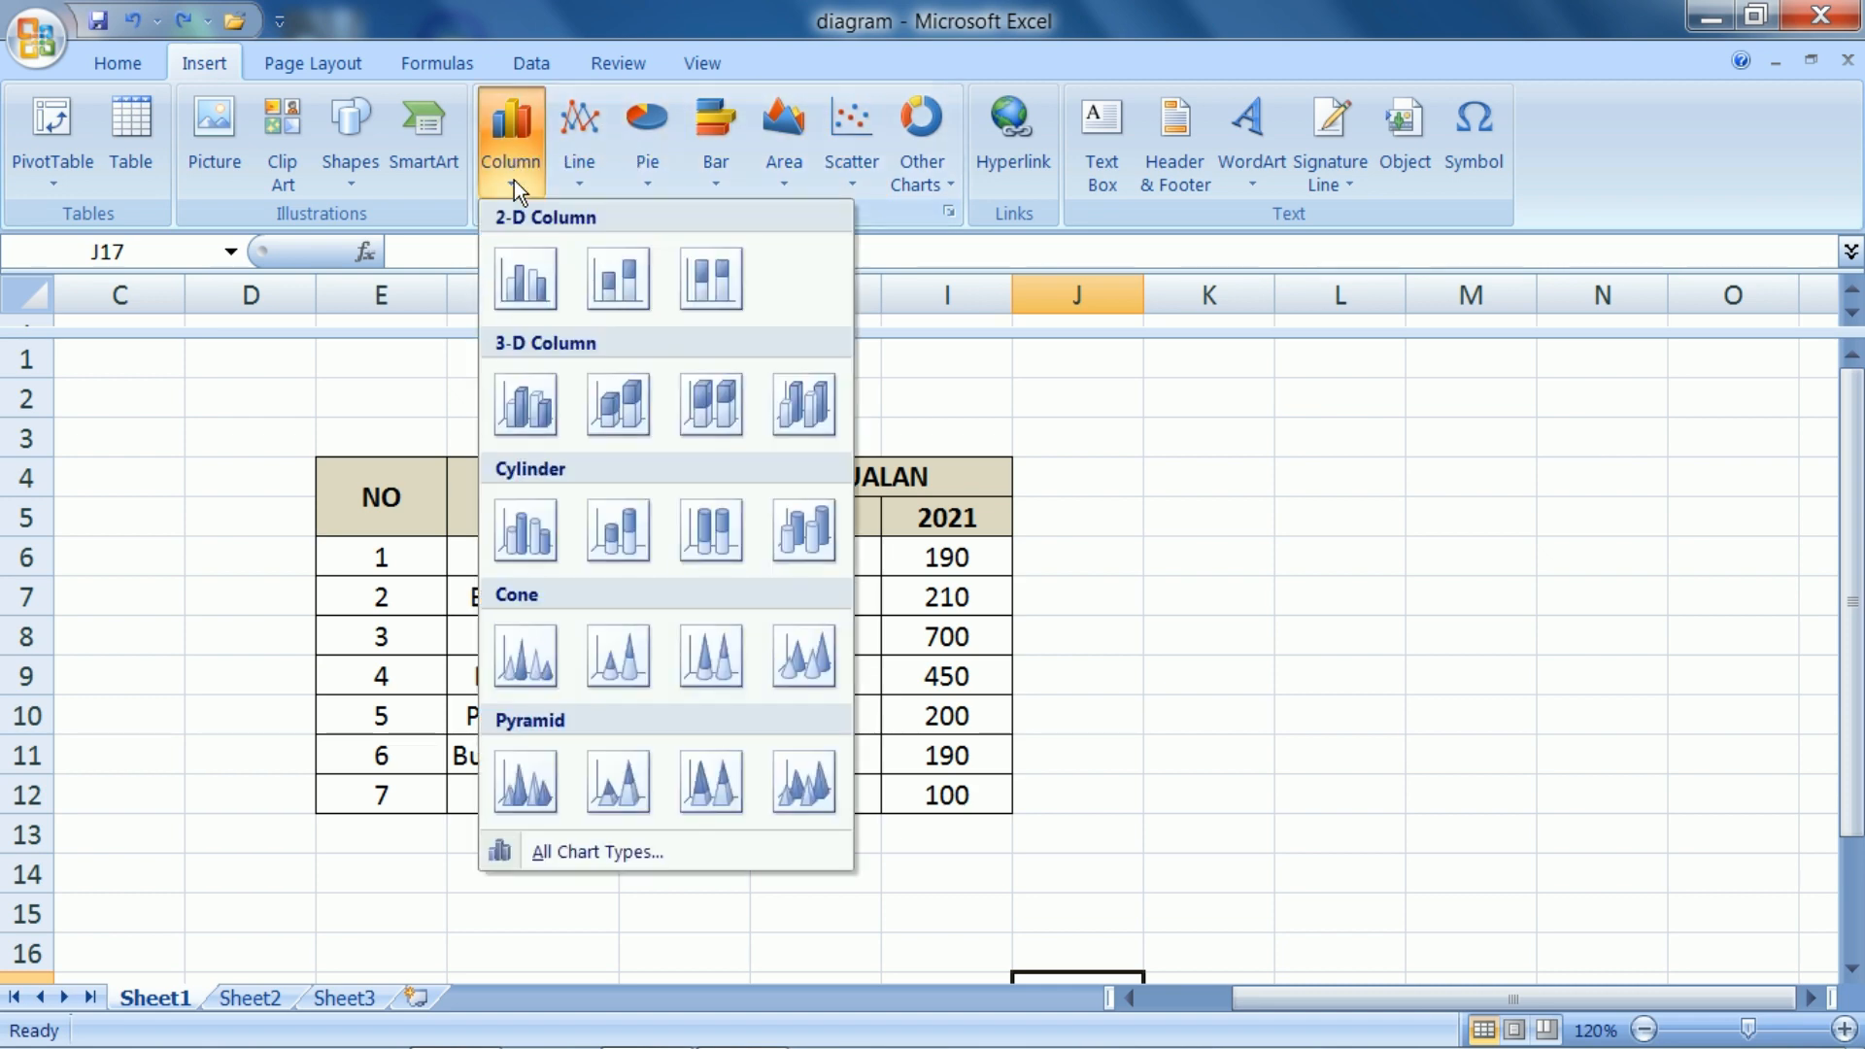
pyautogui.click(525, 282)
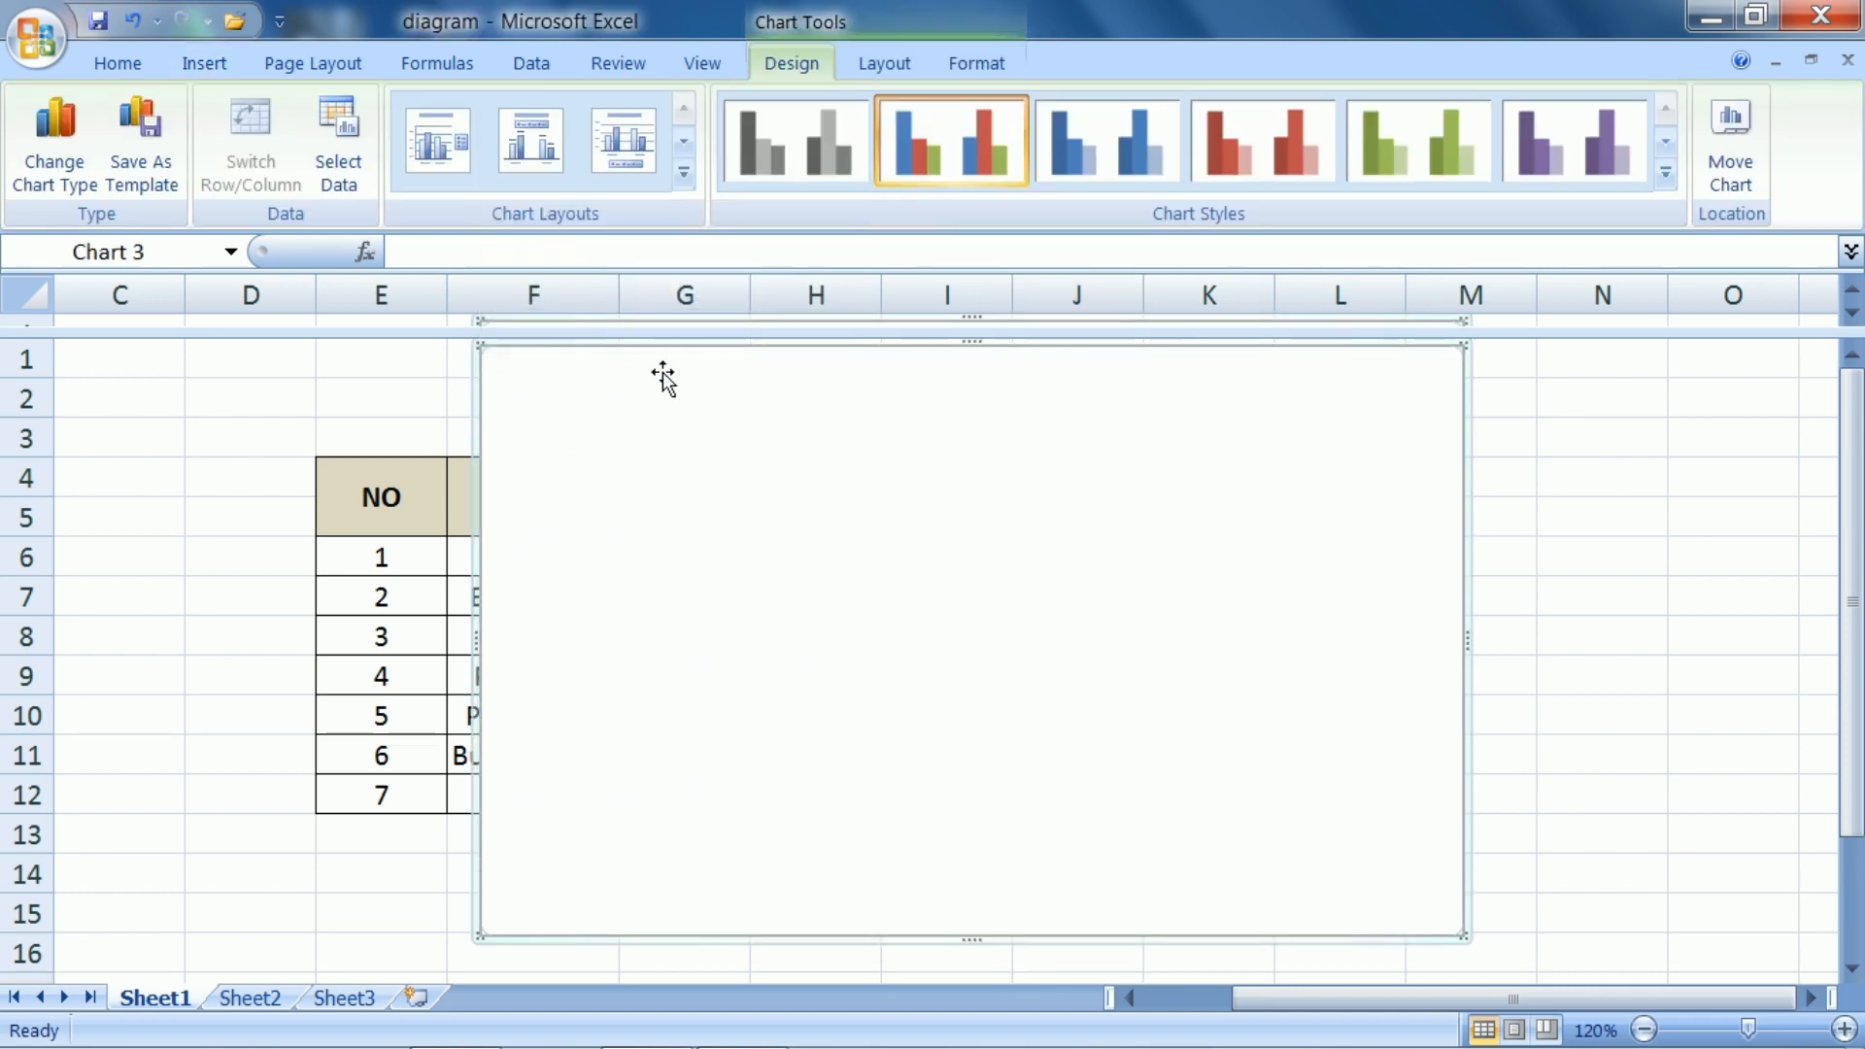
# Move the blank chart beside the sales table, starting at row 2 in column J
pyautogui.moveTo(672, 372); pyautogui.dragTo(1245, 413)
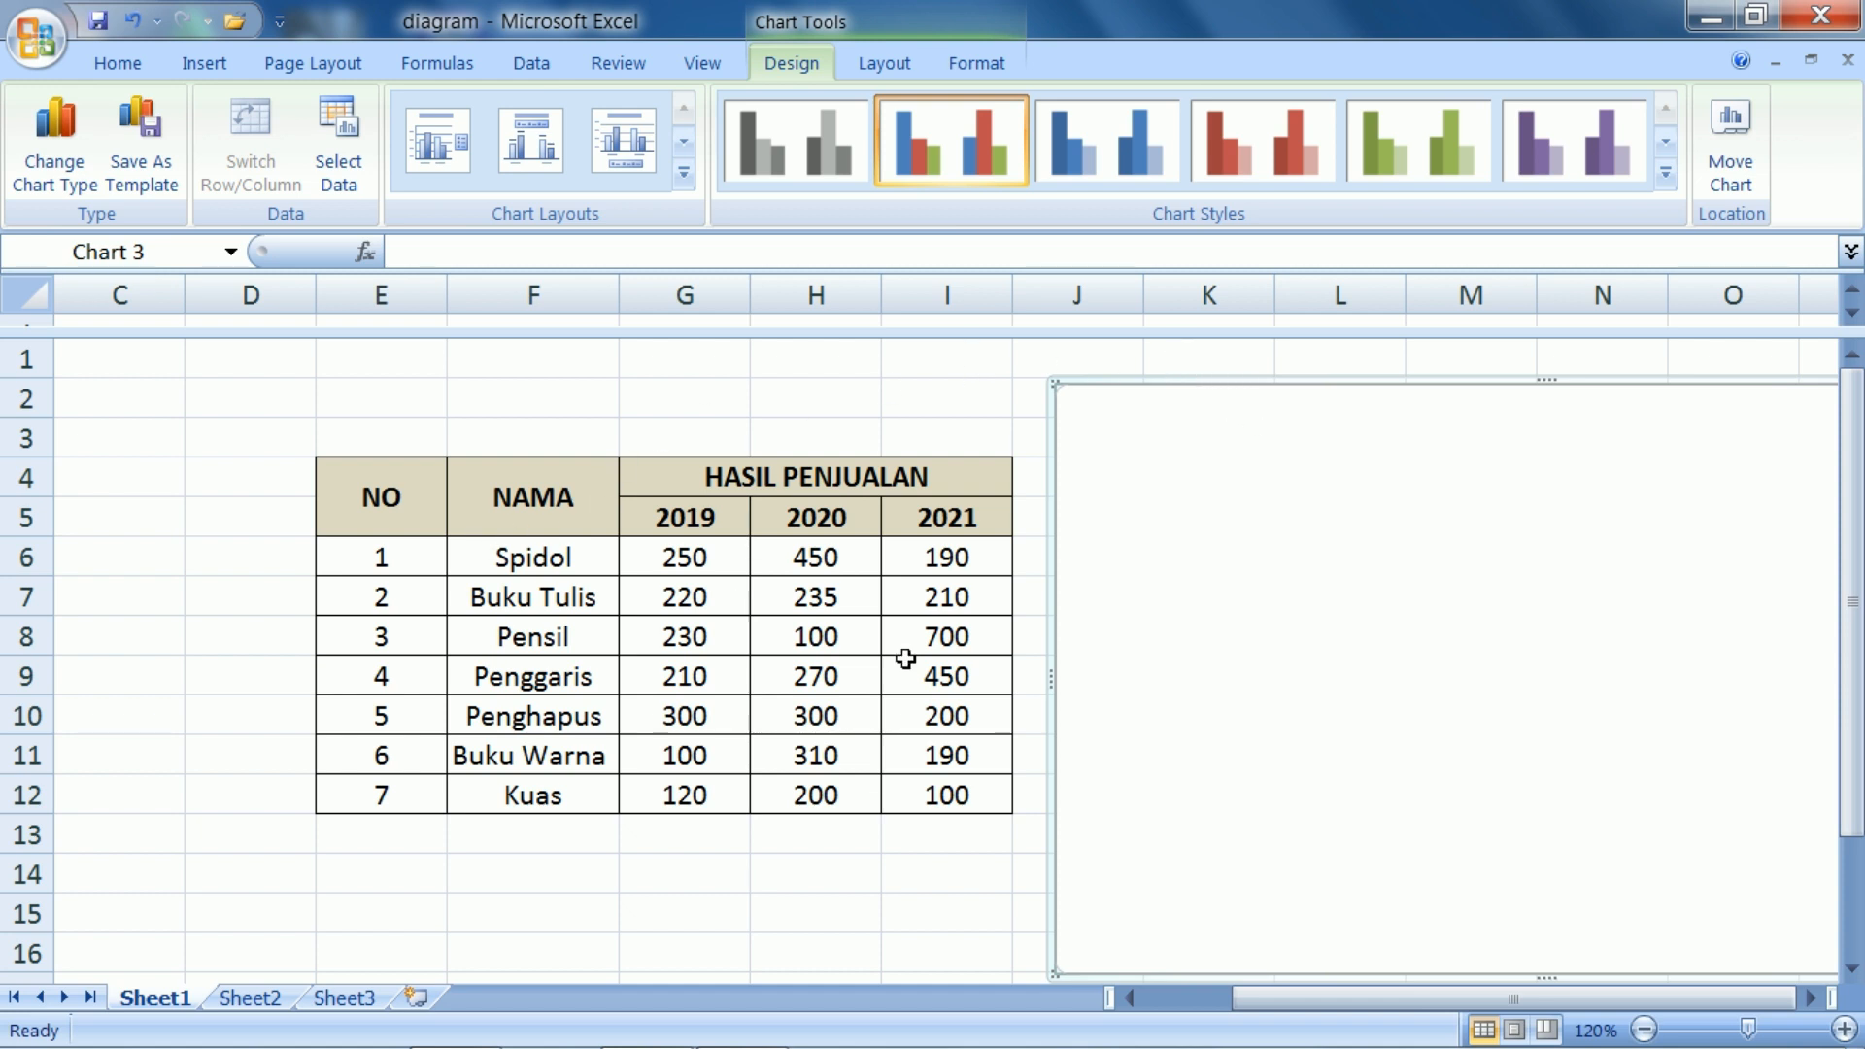
pyautogui.click(1812, 999)
pyautogui.click(1812, 999)
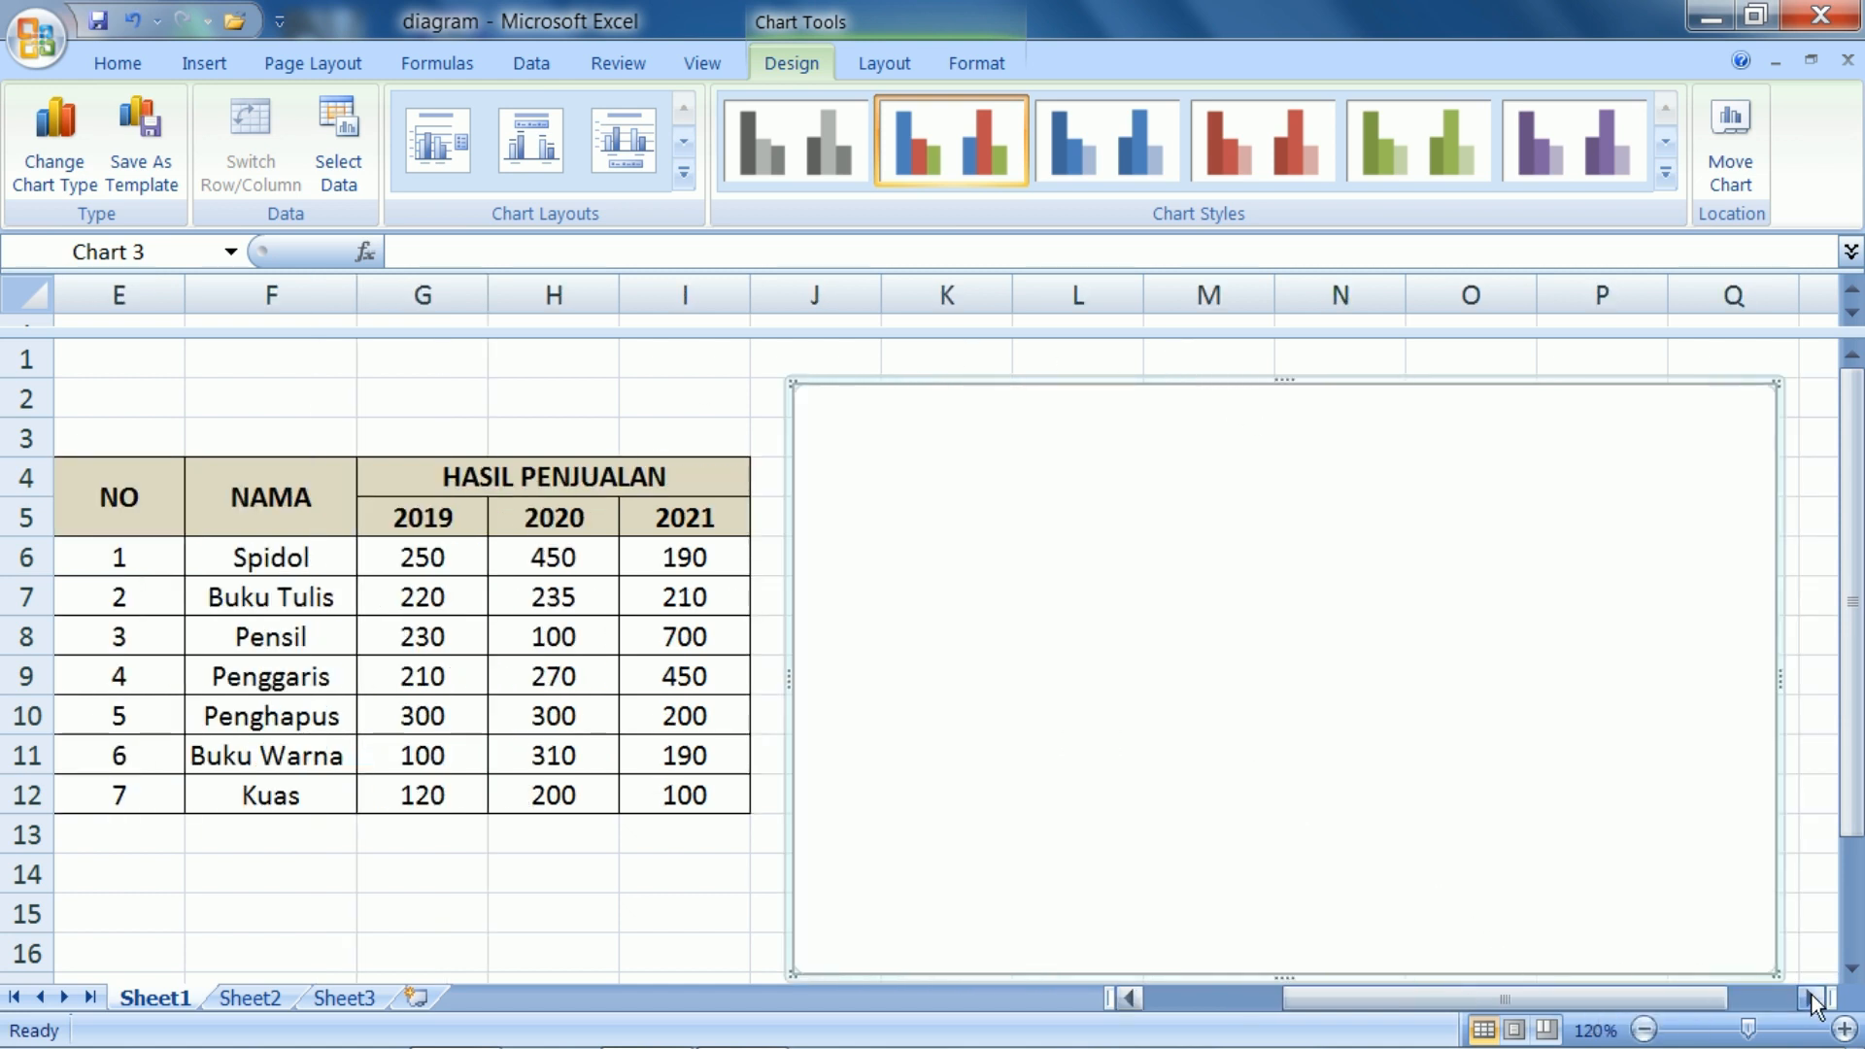
pyautogui.click(1812, 999)
pyautogui.moveTo(1851, 821); pyautogui.dragTo(1852, 854)
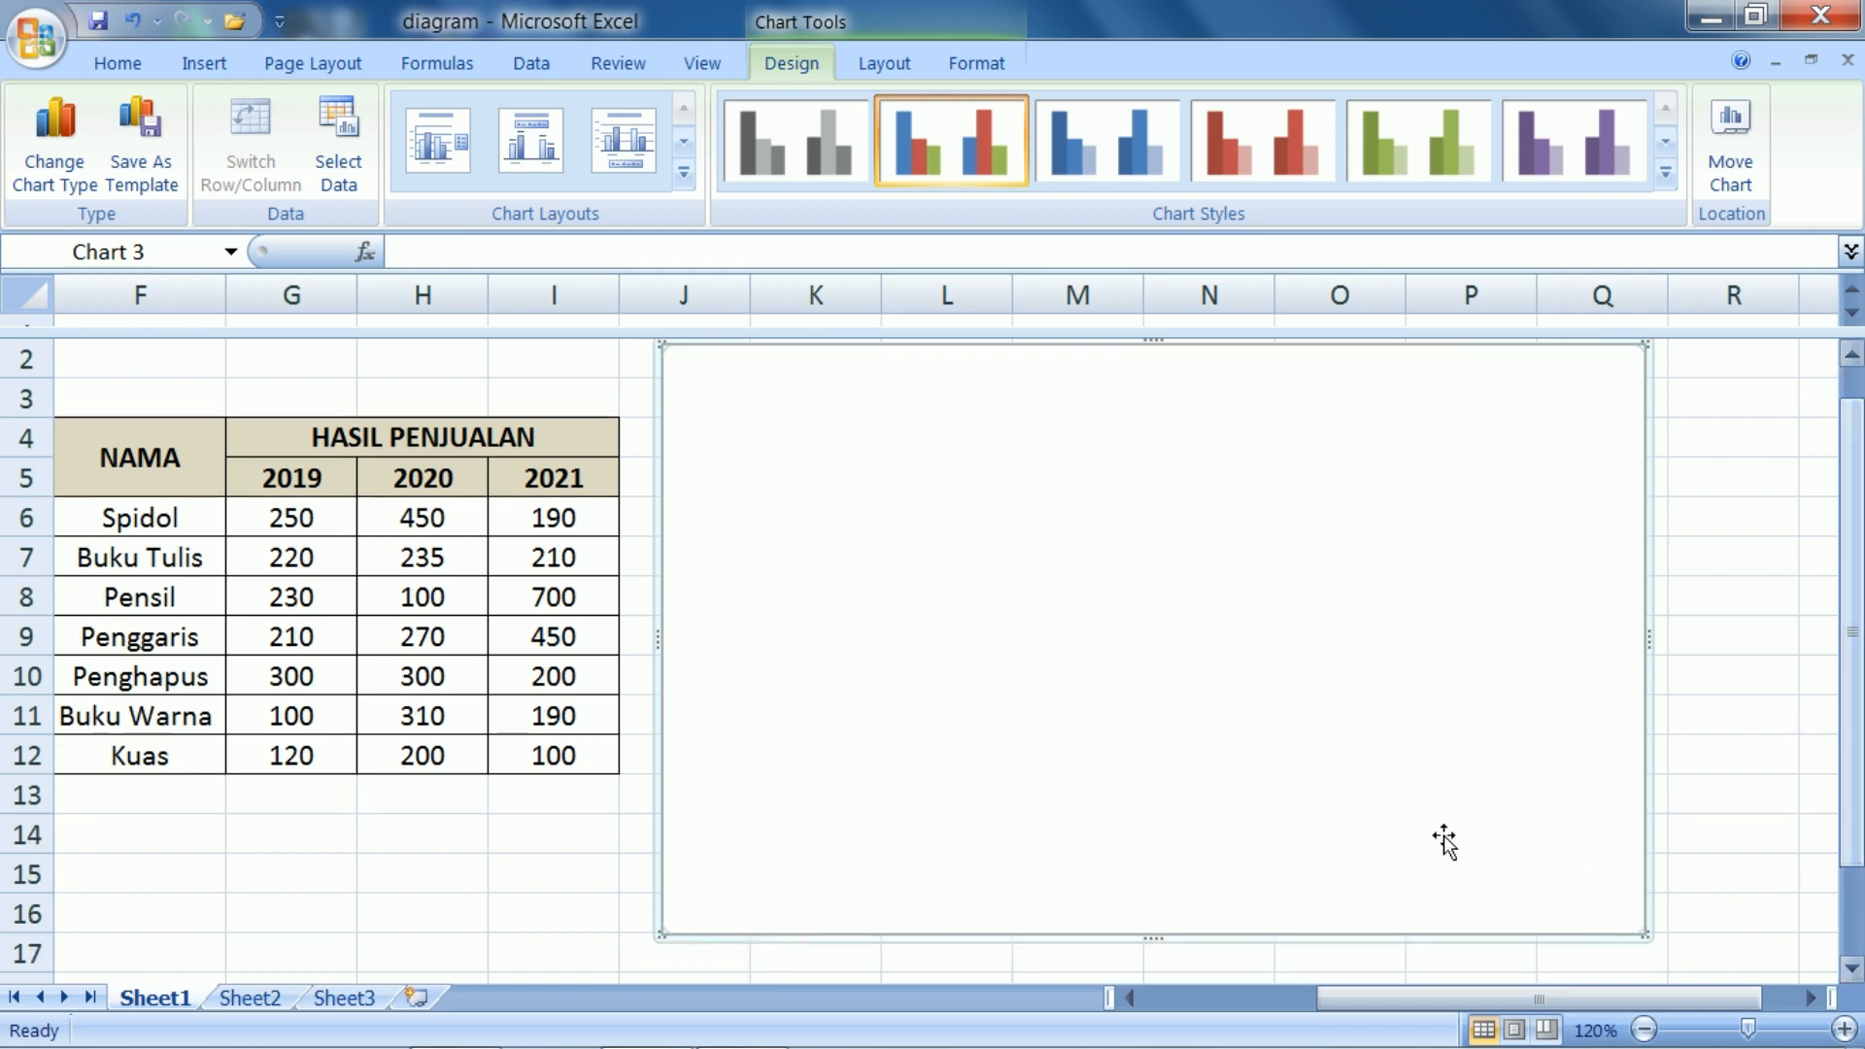
# Set the blank chart's data range to F6:I12 on Sheet1, and shift the chart slightly right of the sales table
pyautogui.rightClick(783, 525)
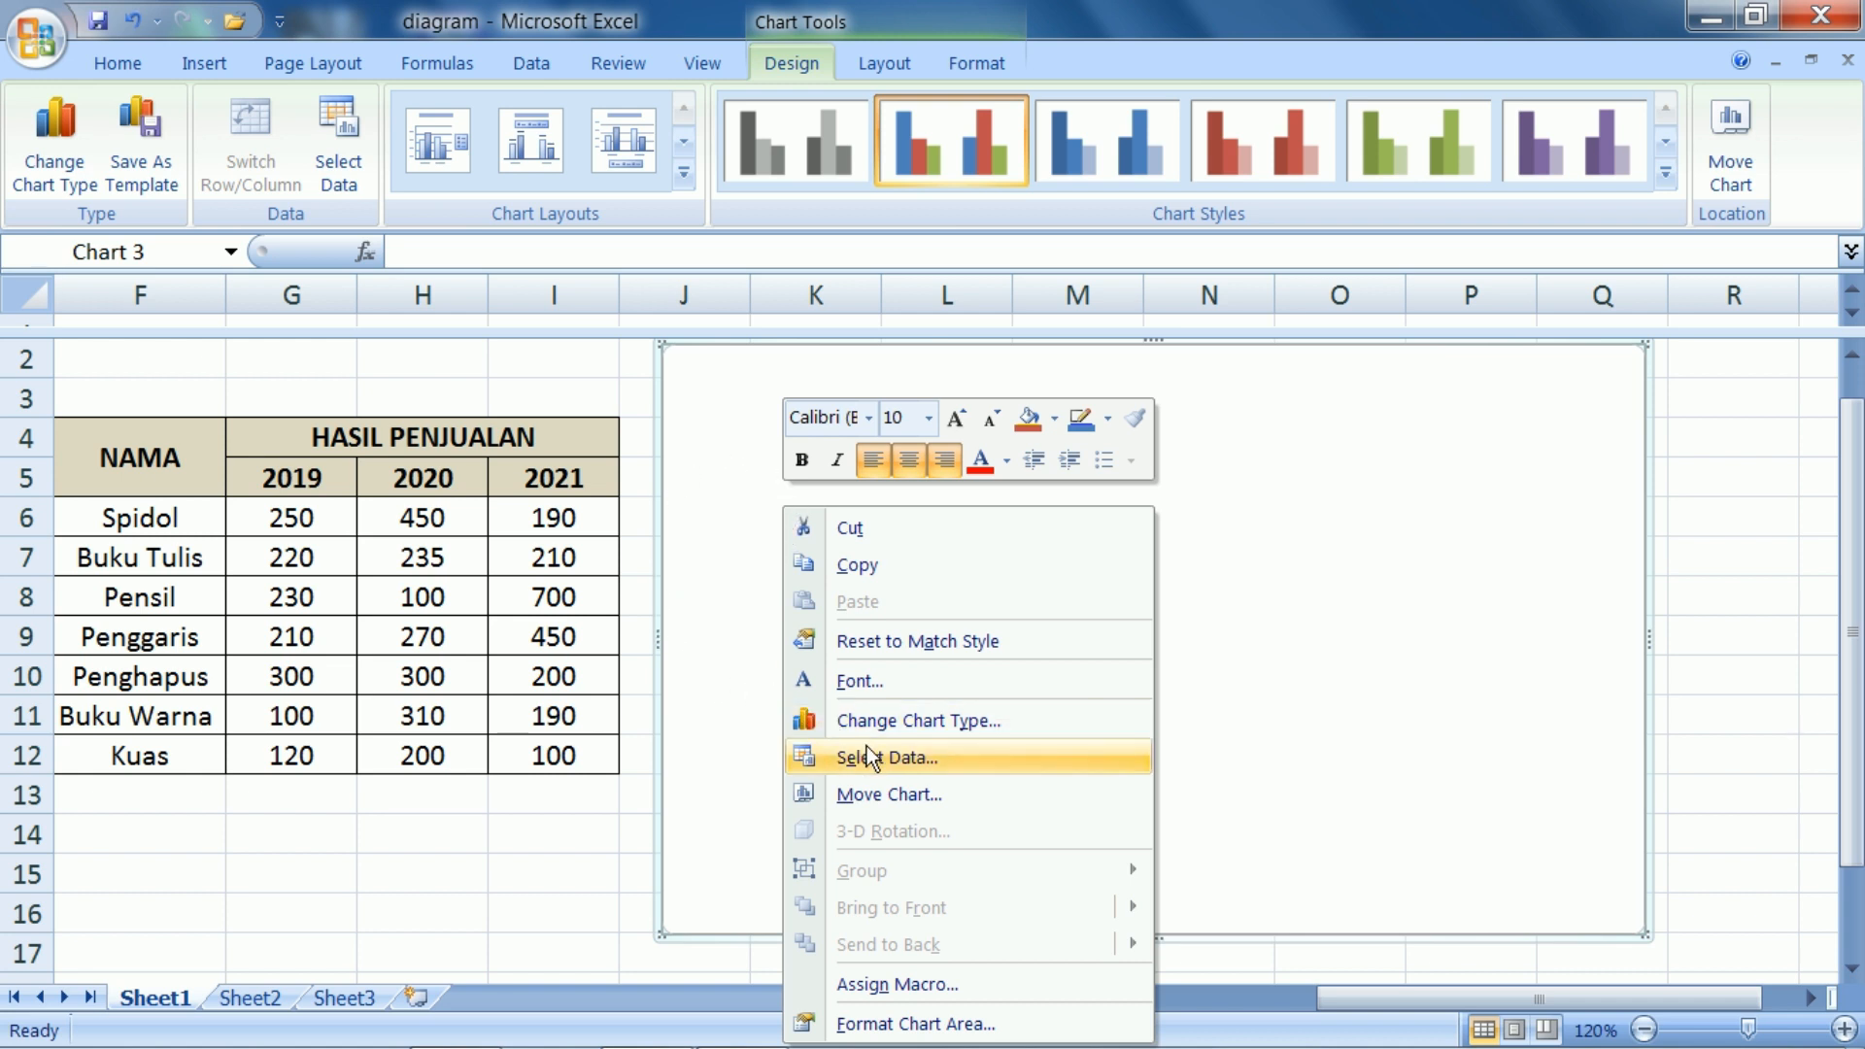
pyautogui.click(901, 766)
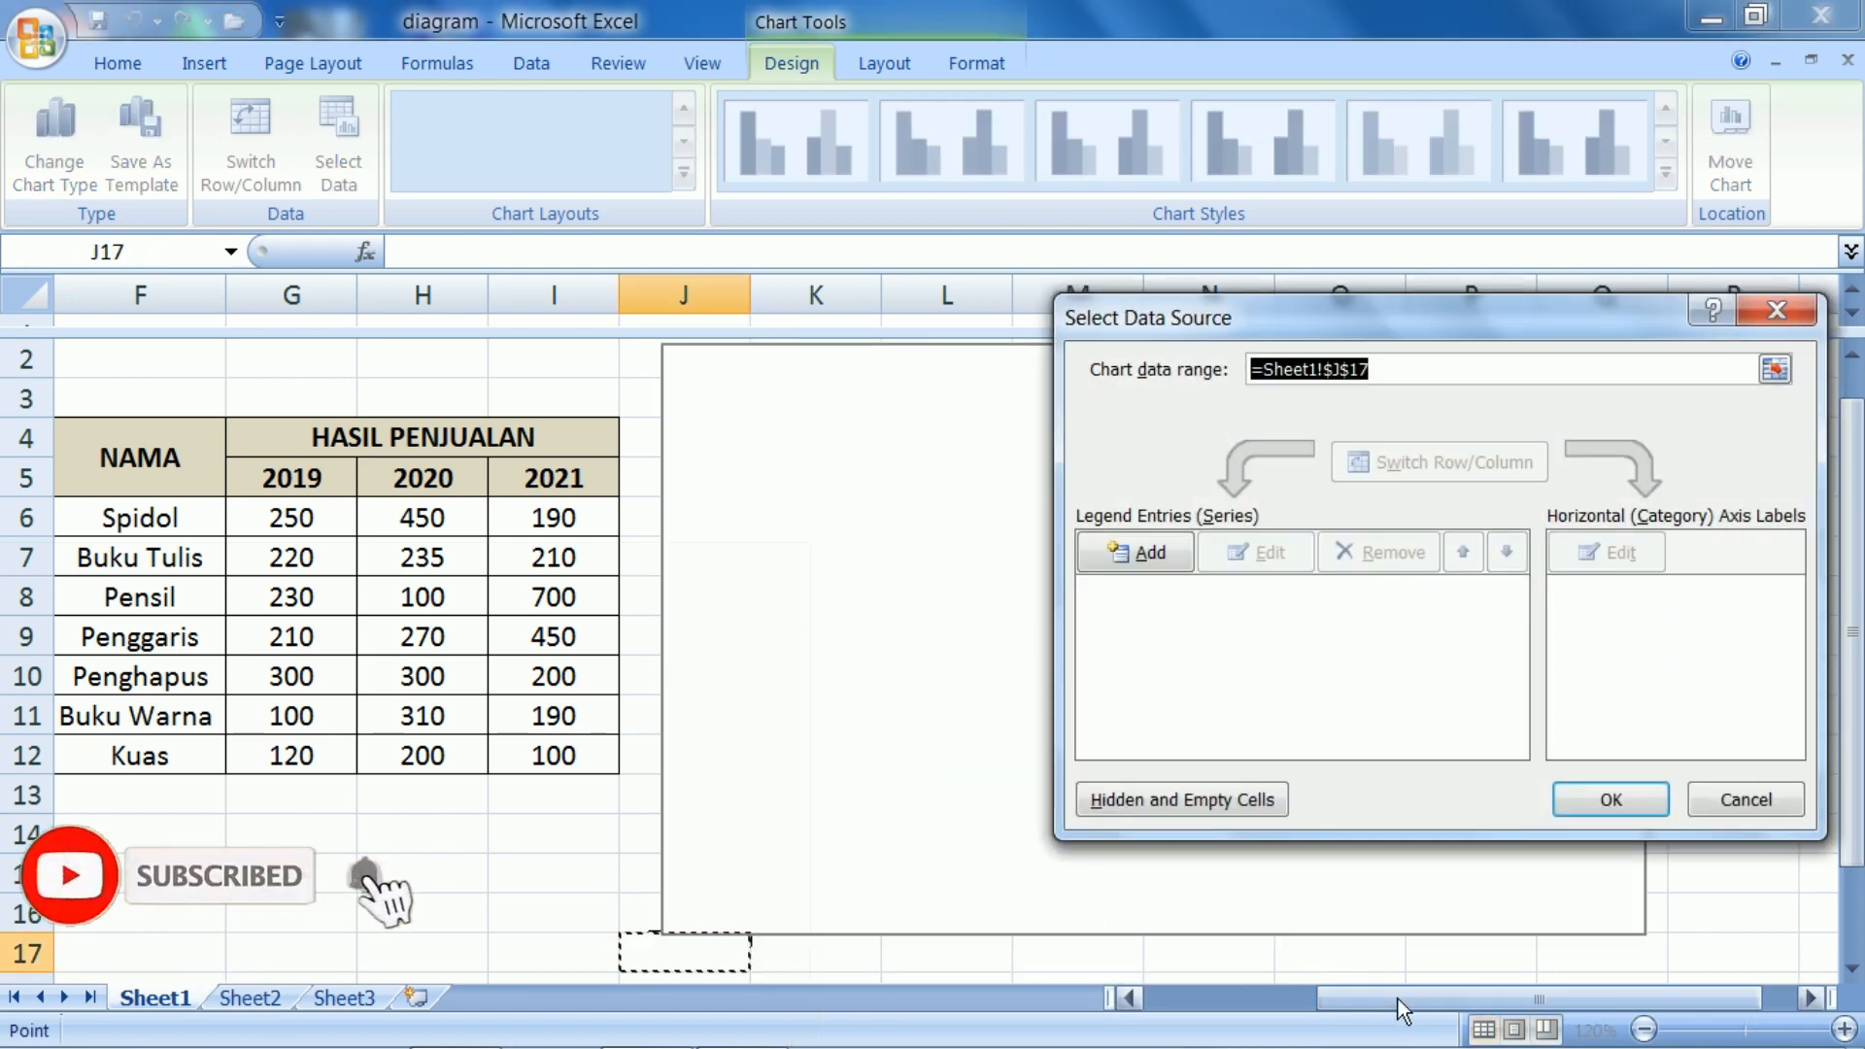
pyautogui.moveTo(1397, 999); pyautogui.dragTo(1316, 1002)
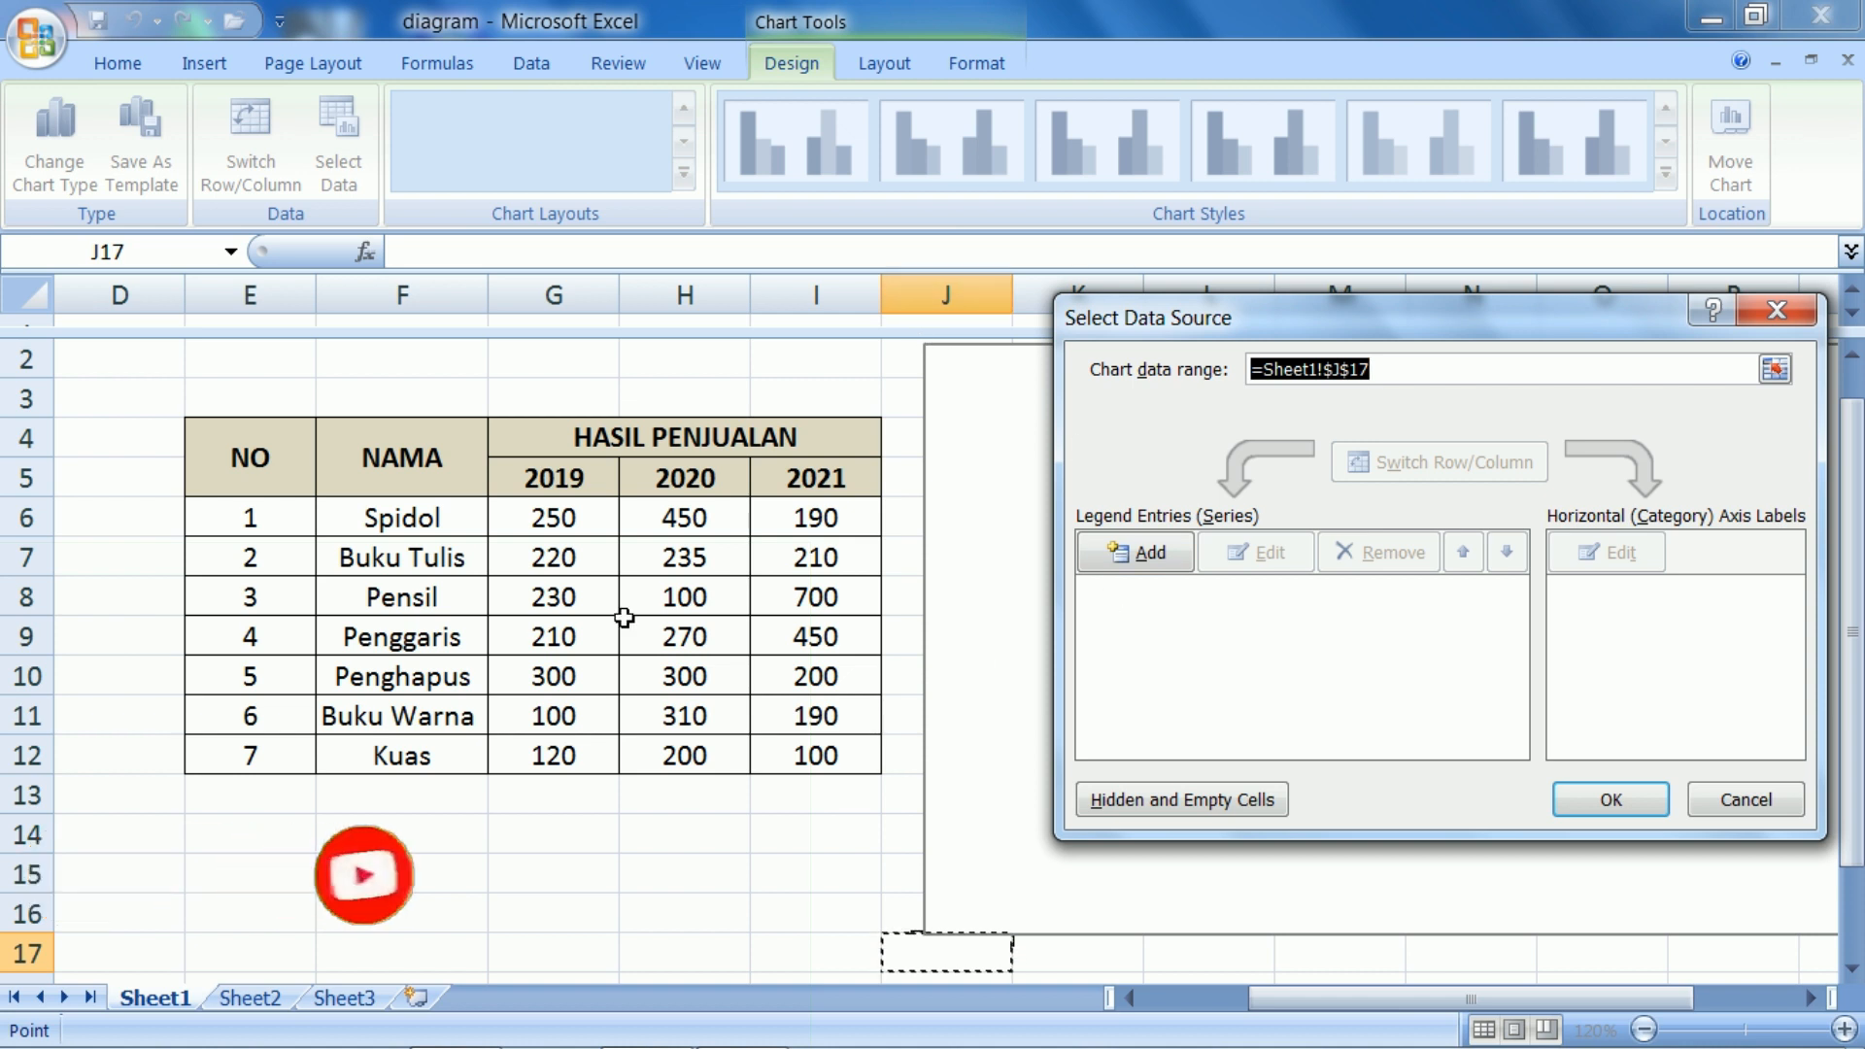
pyautogui.click(359, 519)
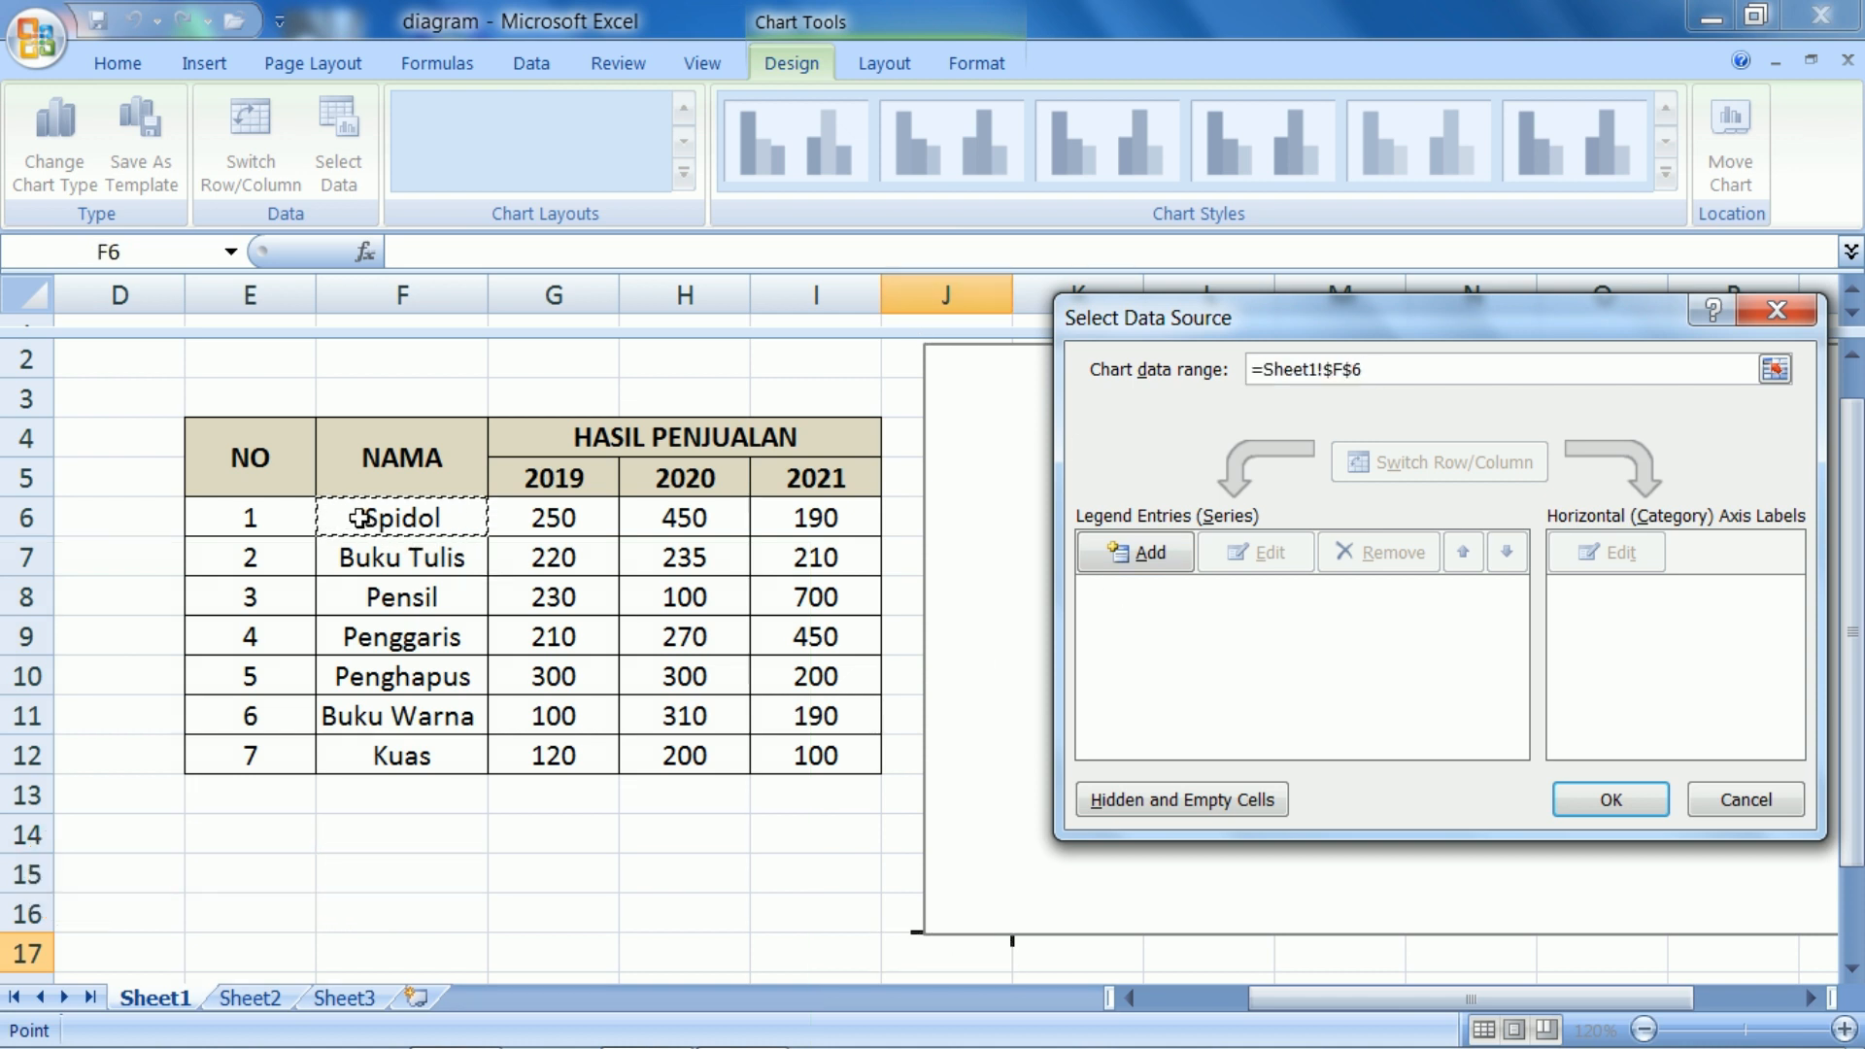
pyautogui.moveTo(360, 519); pyautogui.dragTo(803, 760)
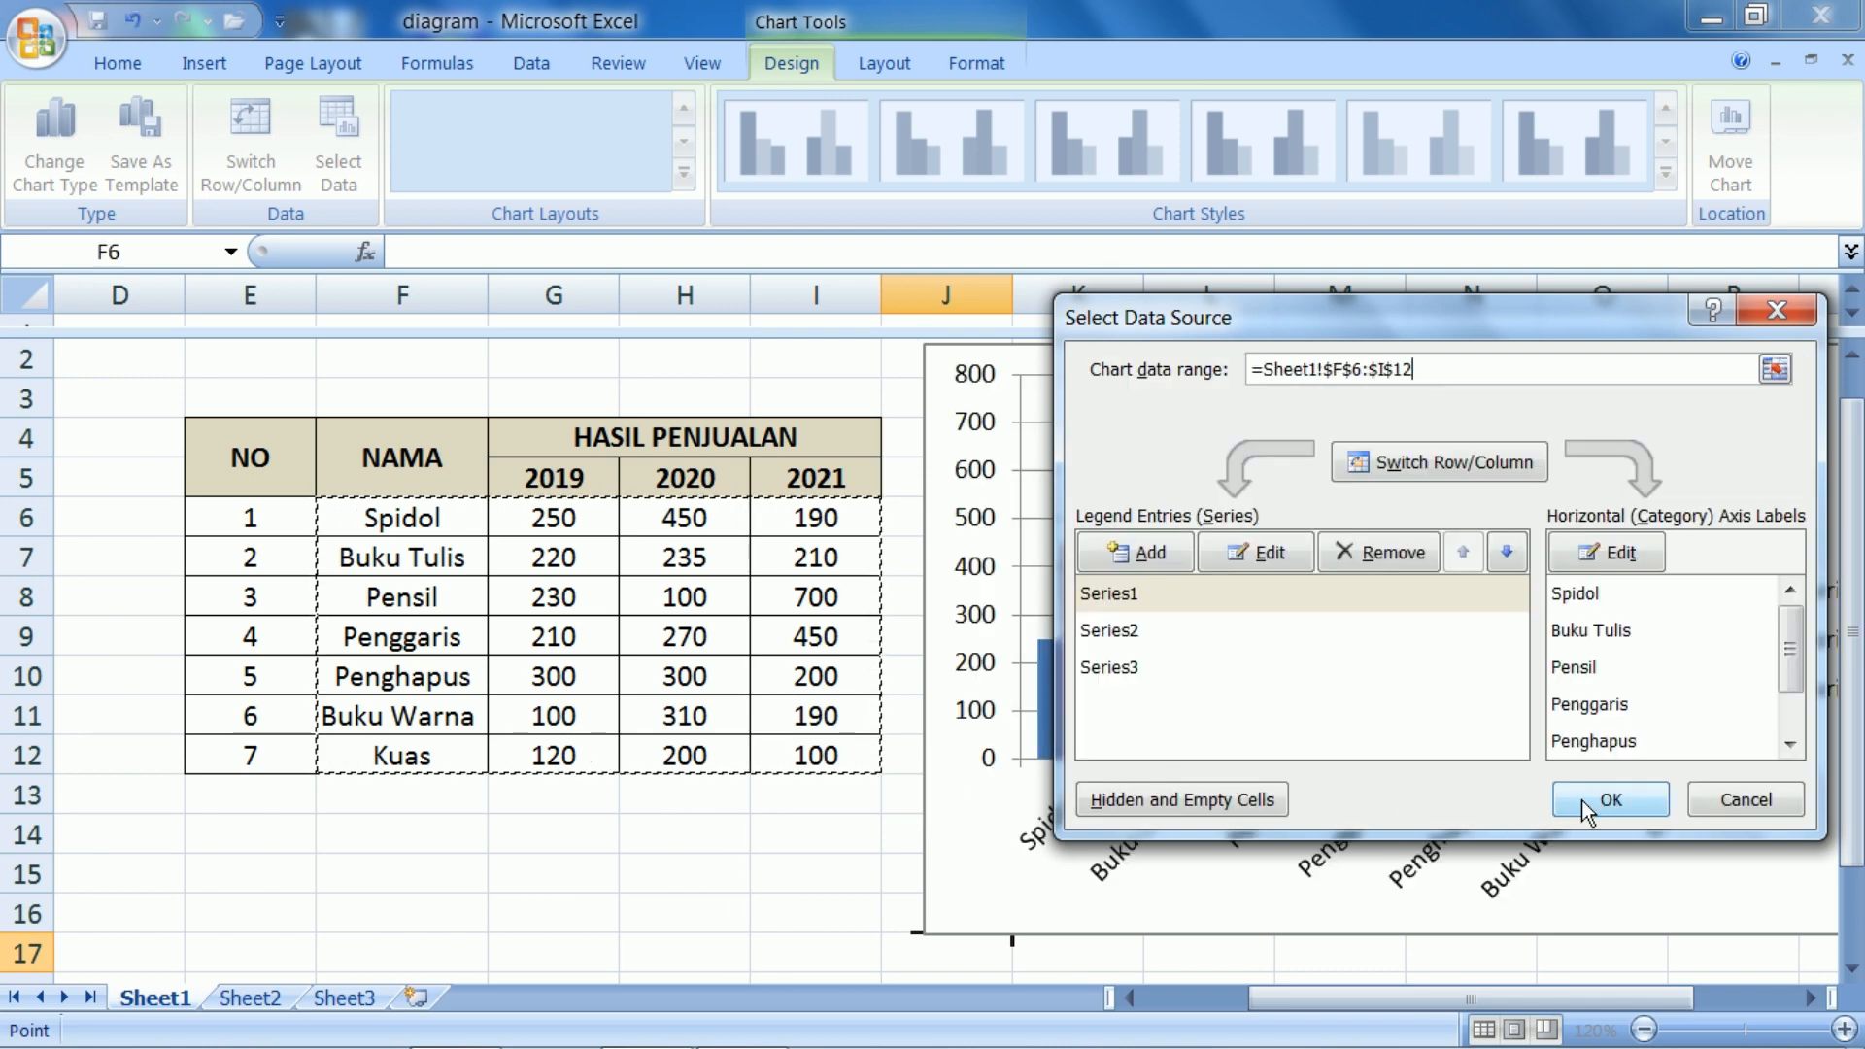
pyautogui.click(1582, 801)
pyautogui.moveTo(1601, 1000); pyautogui.dragTo(1700, 1004)
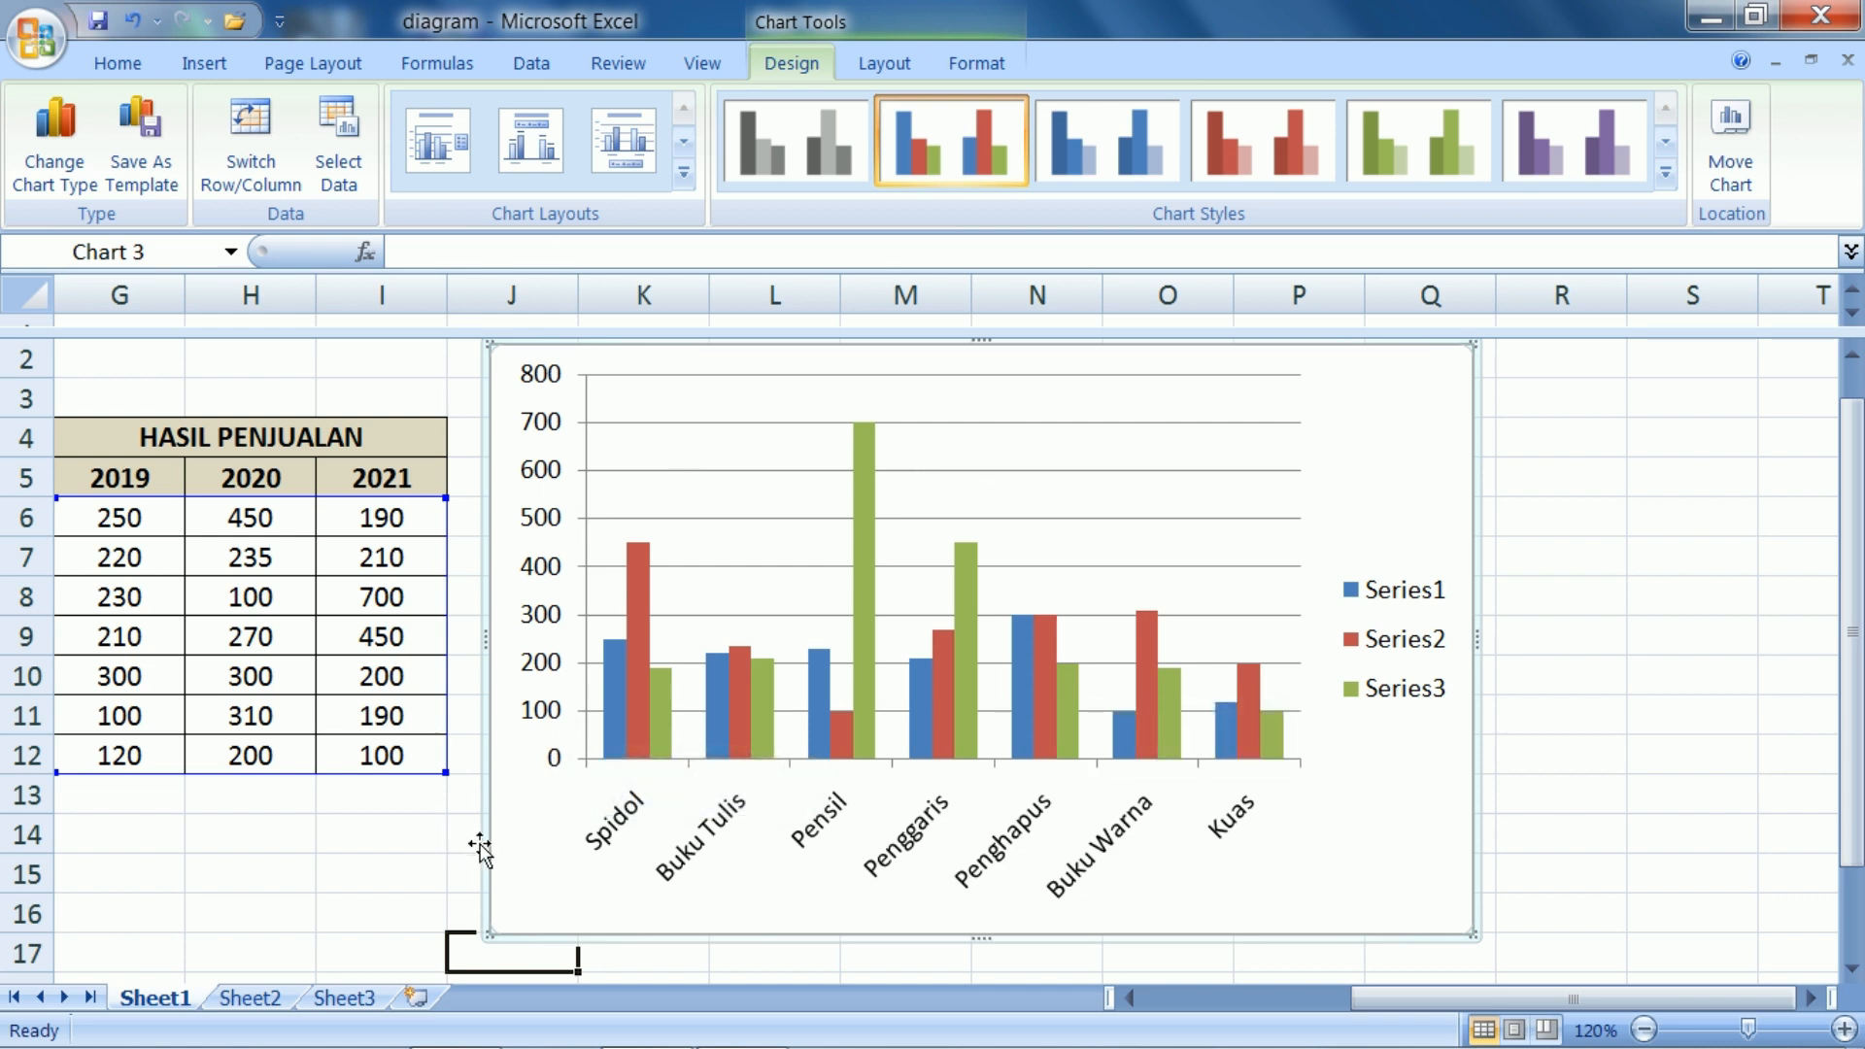
pyautogui.moveTo(487, 845); pyautogui.dragTo(522, 836)
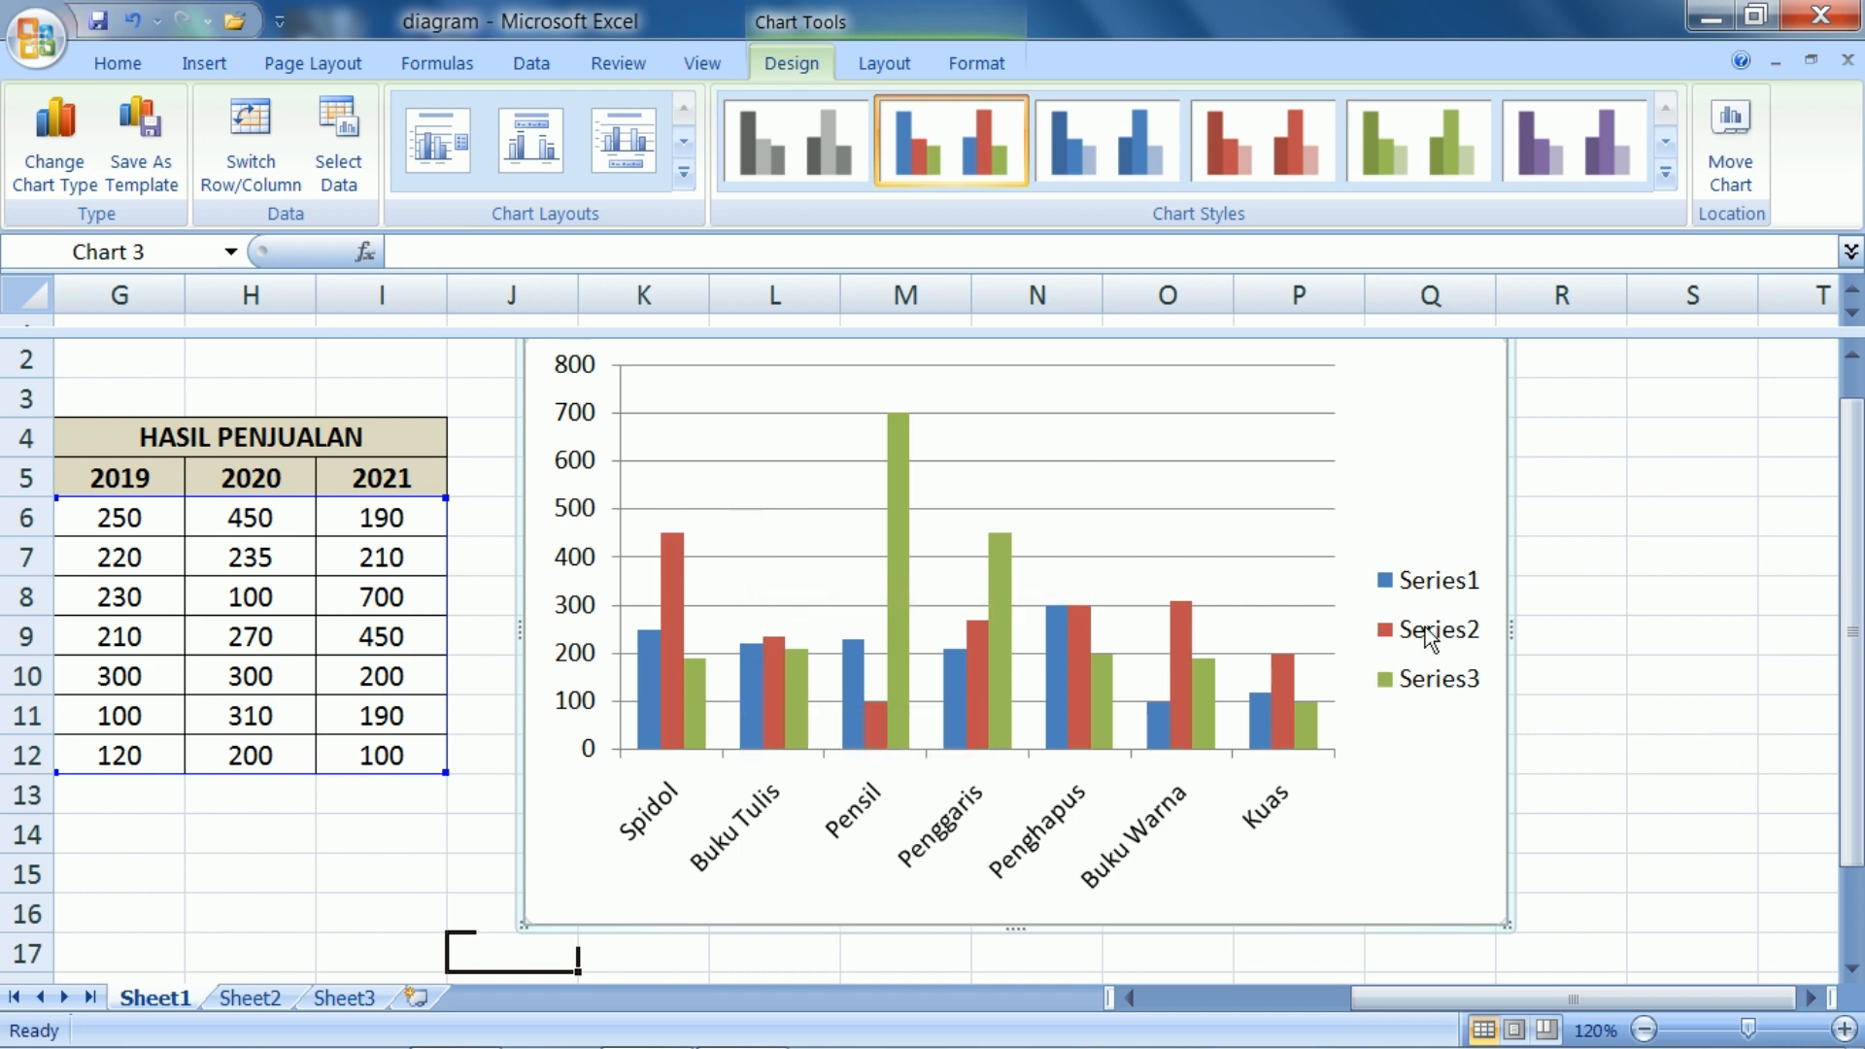
# Compare the chart's legend entries with the year headers in G5:I5 of the sales table
pyautogui.click(1439, 594)
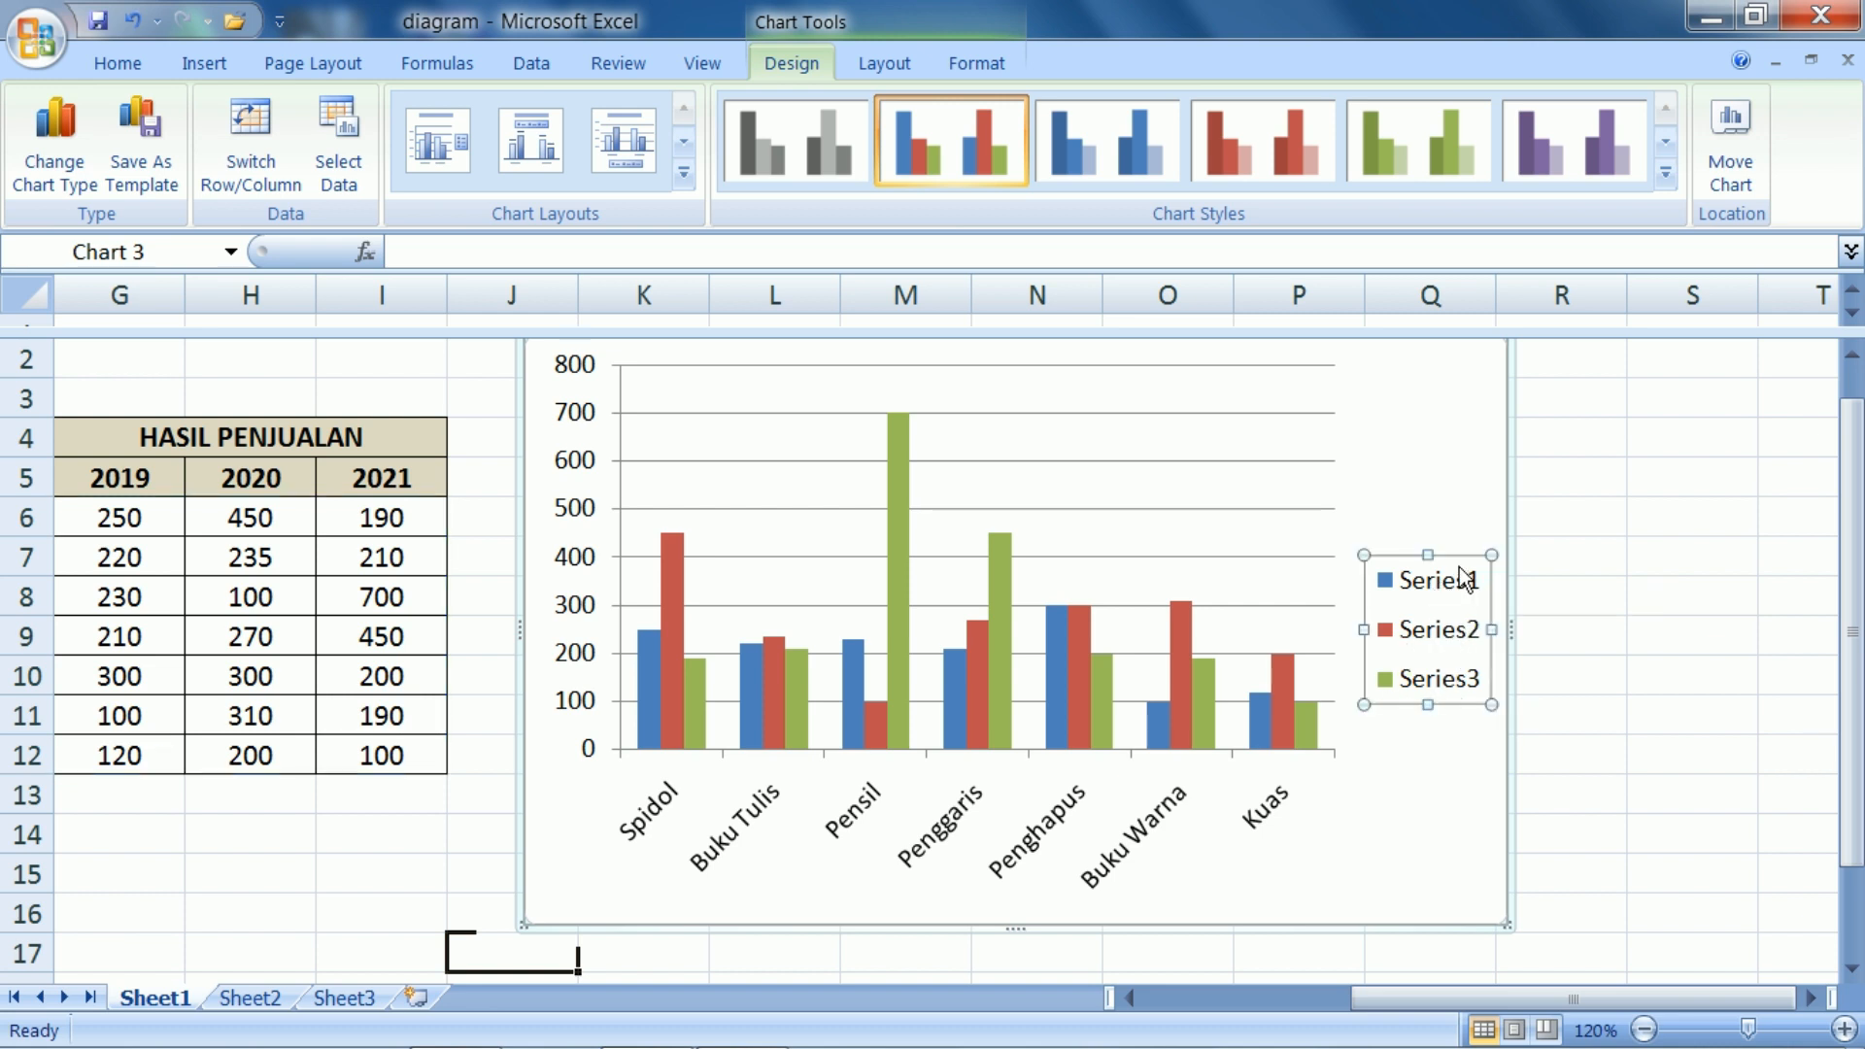
pyautogui.moveTo(1451, 995); pyautogui.dragTo(1421, 995)
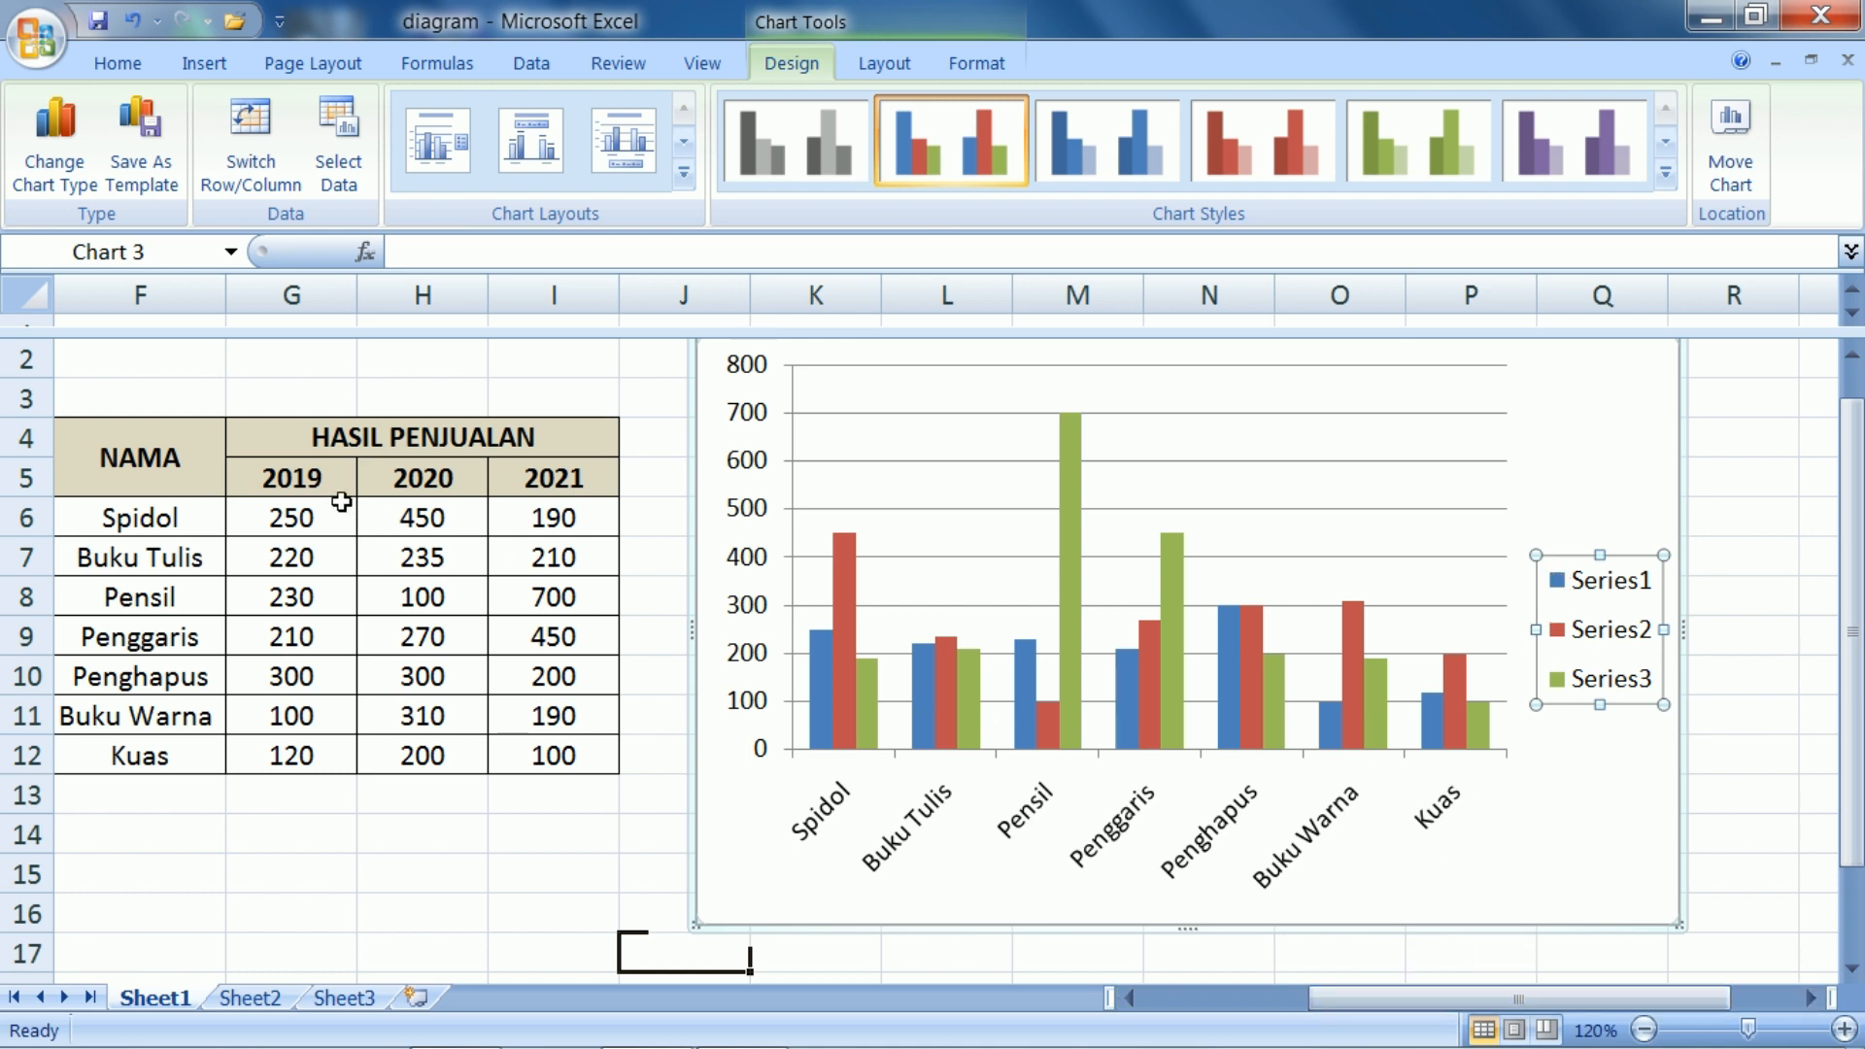
pyautogui.moveTo(1379, 995); pyautogui.dragTo(1343, 999)
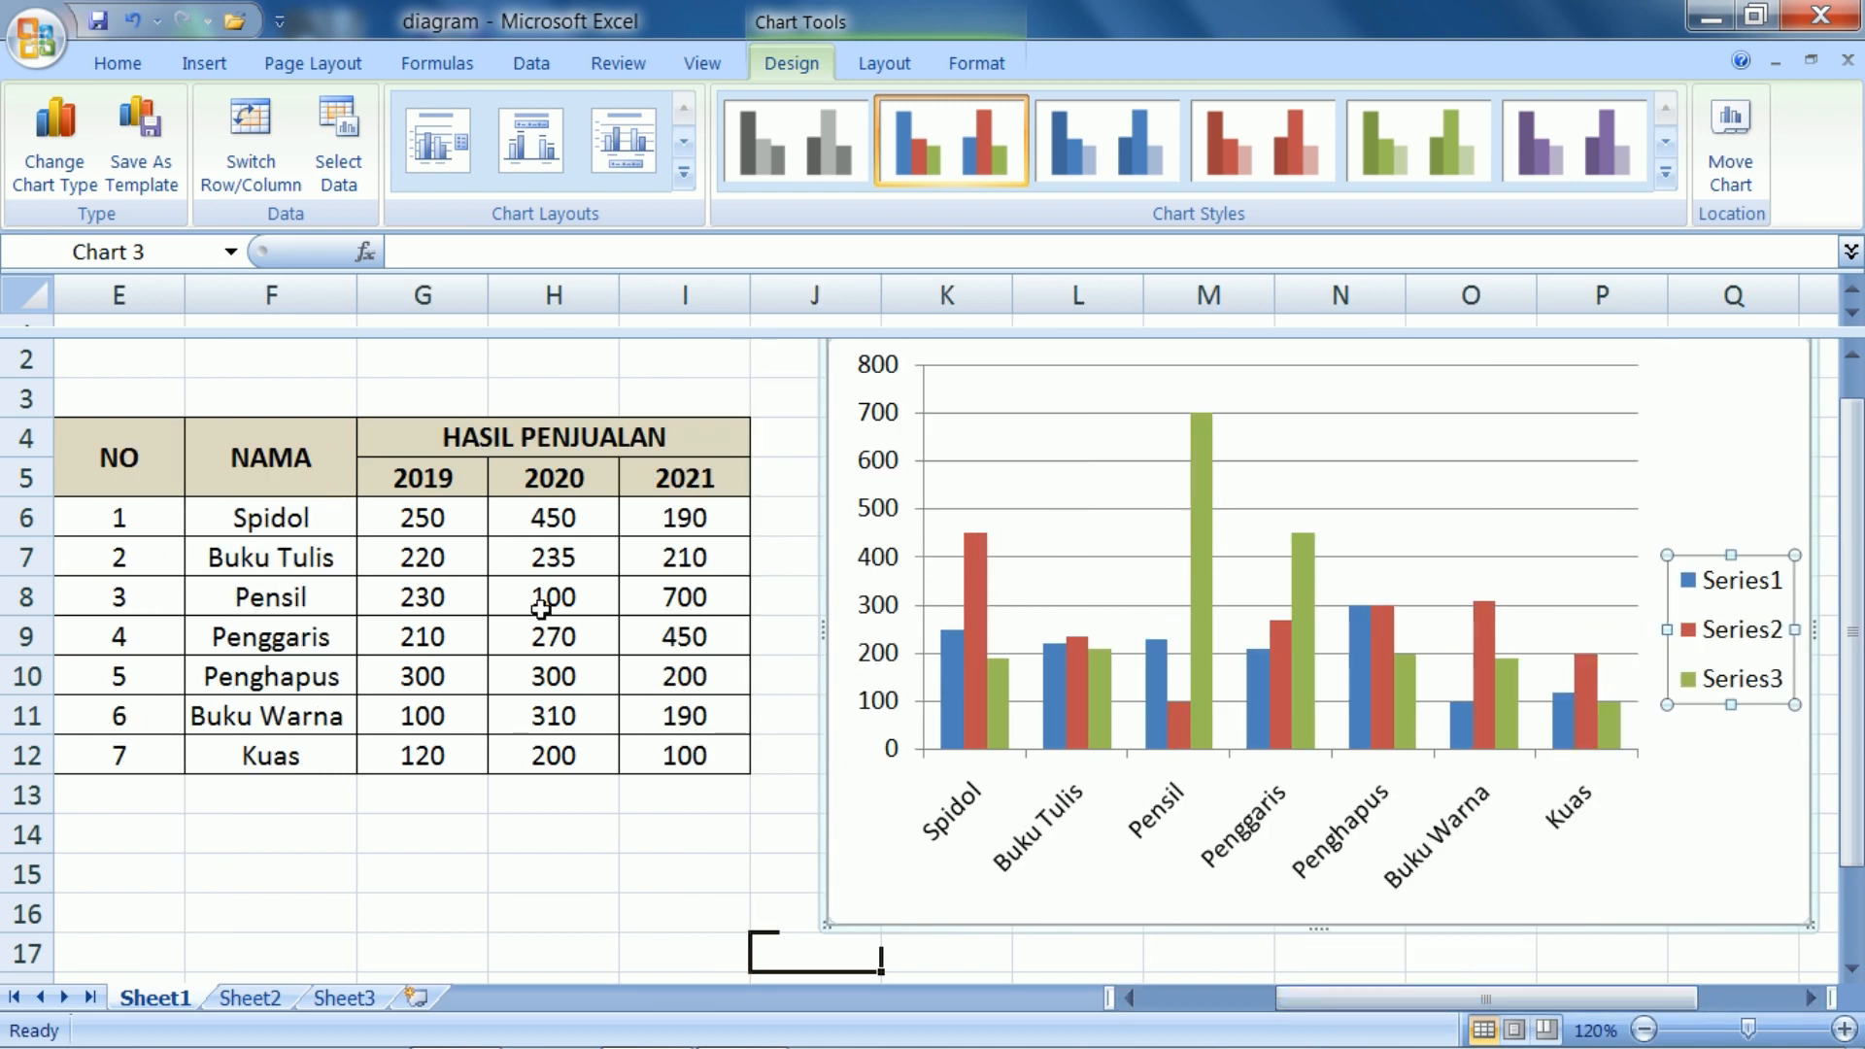
pyautogui.click(399, 480)
pyautogui.click(531, 485)
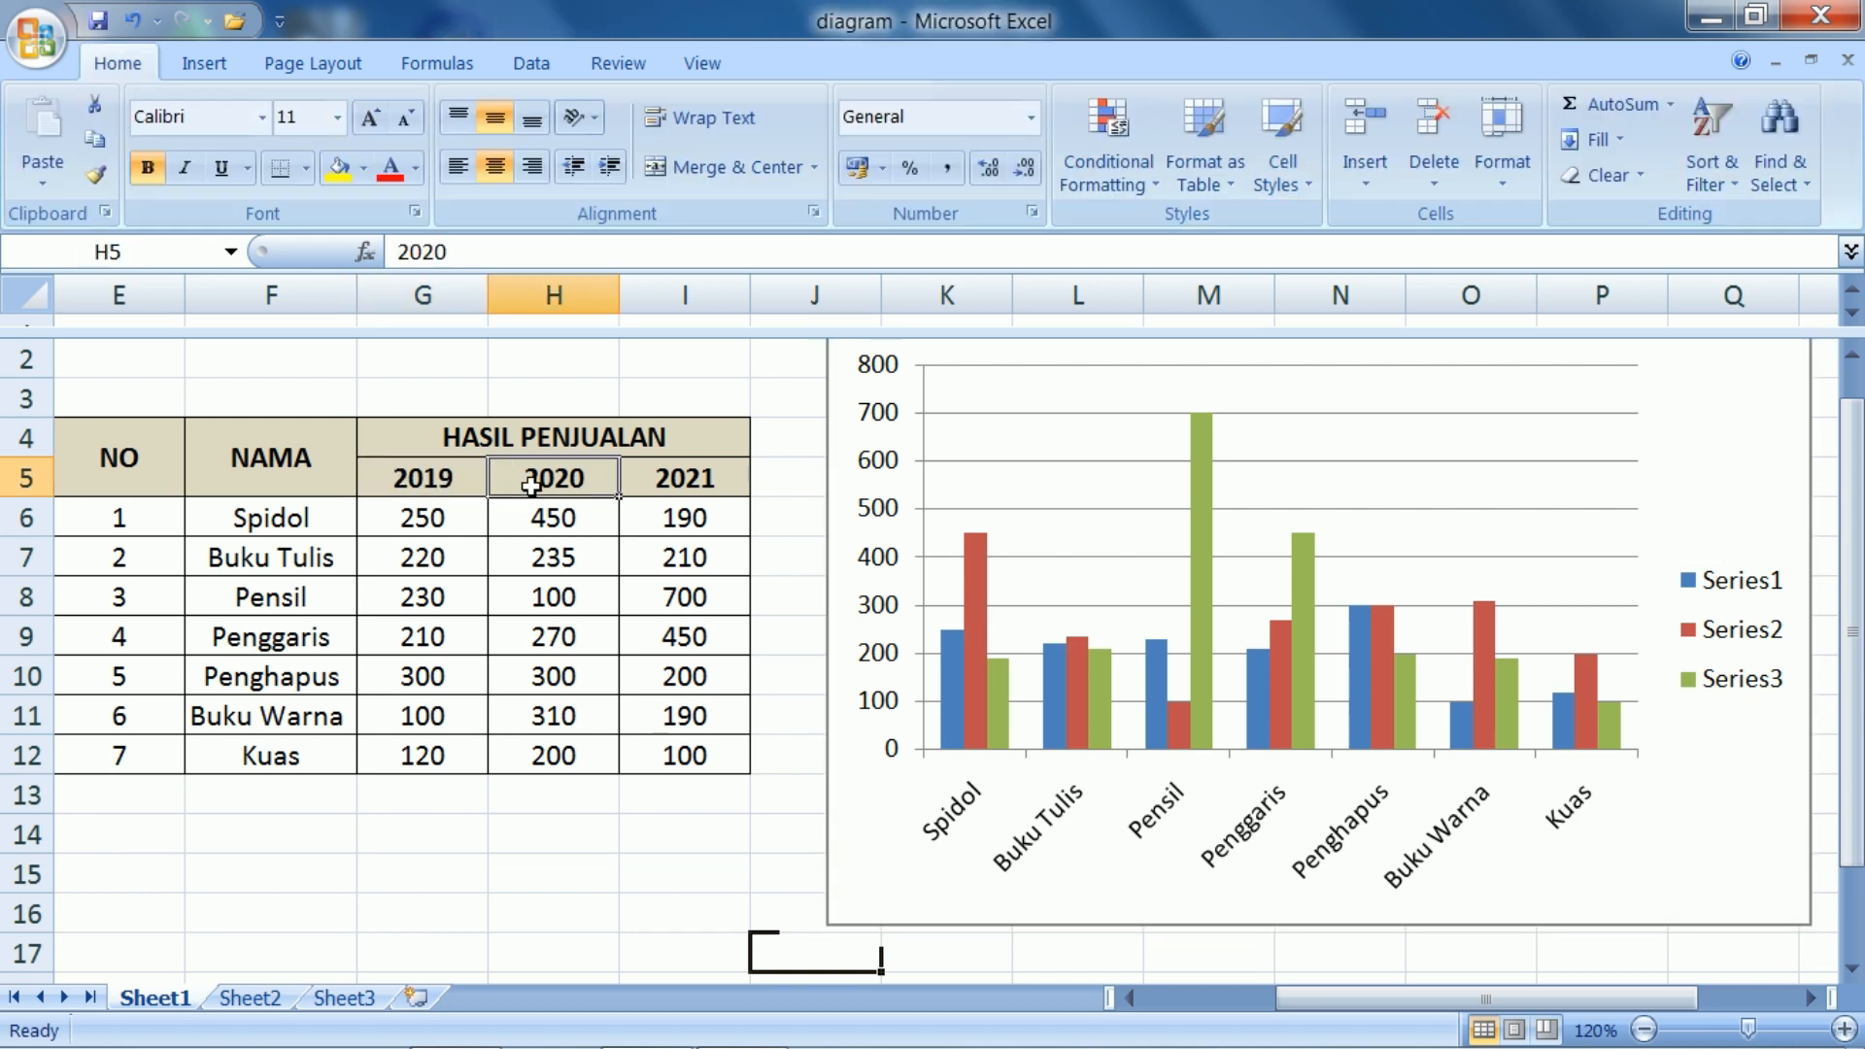
pyautogui.click(651, 488)
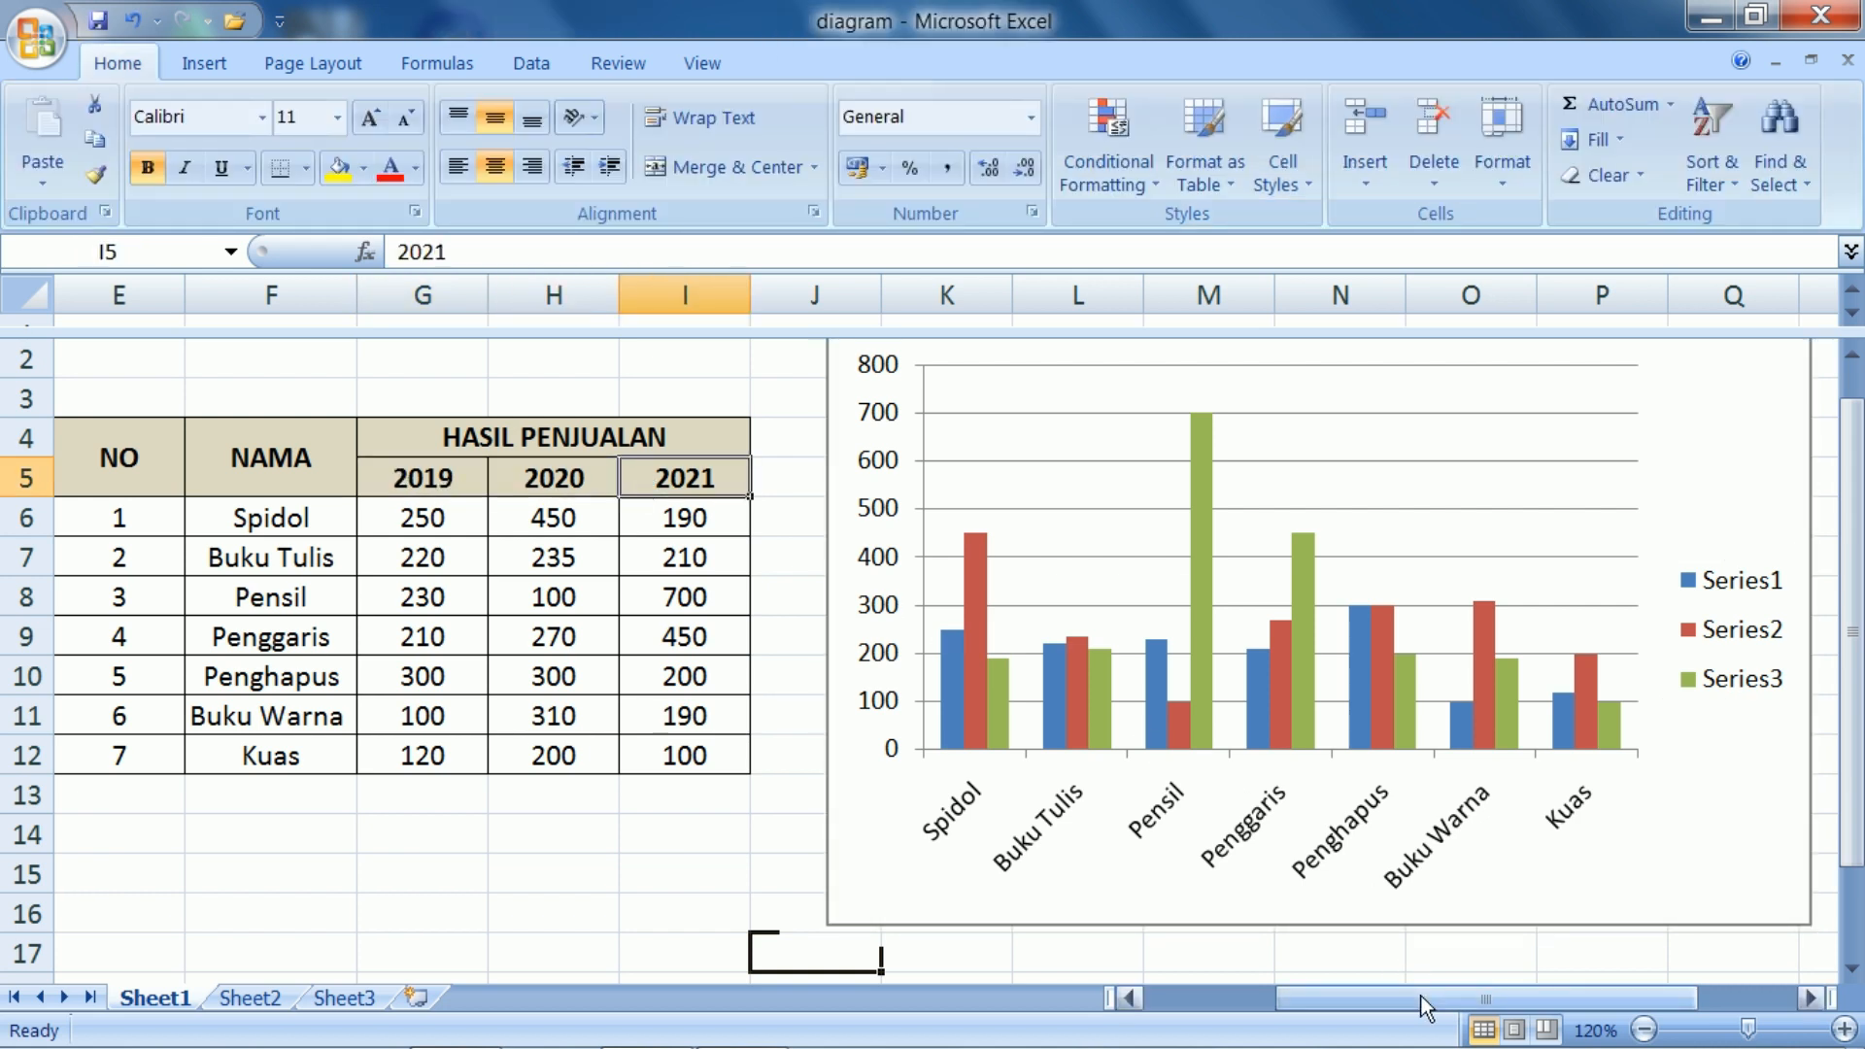
pyautogui.click(400, 486)
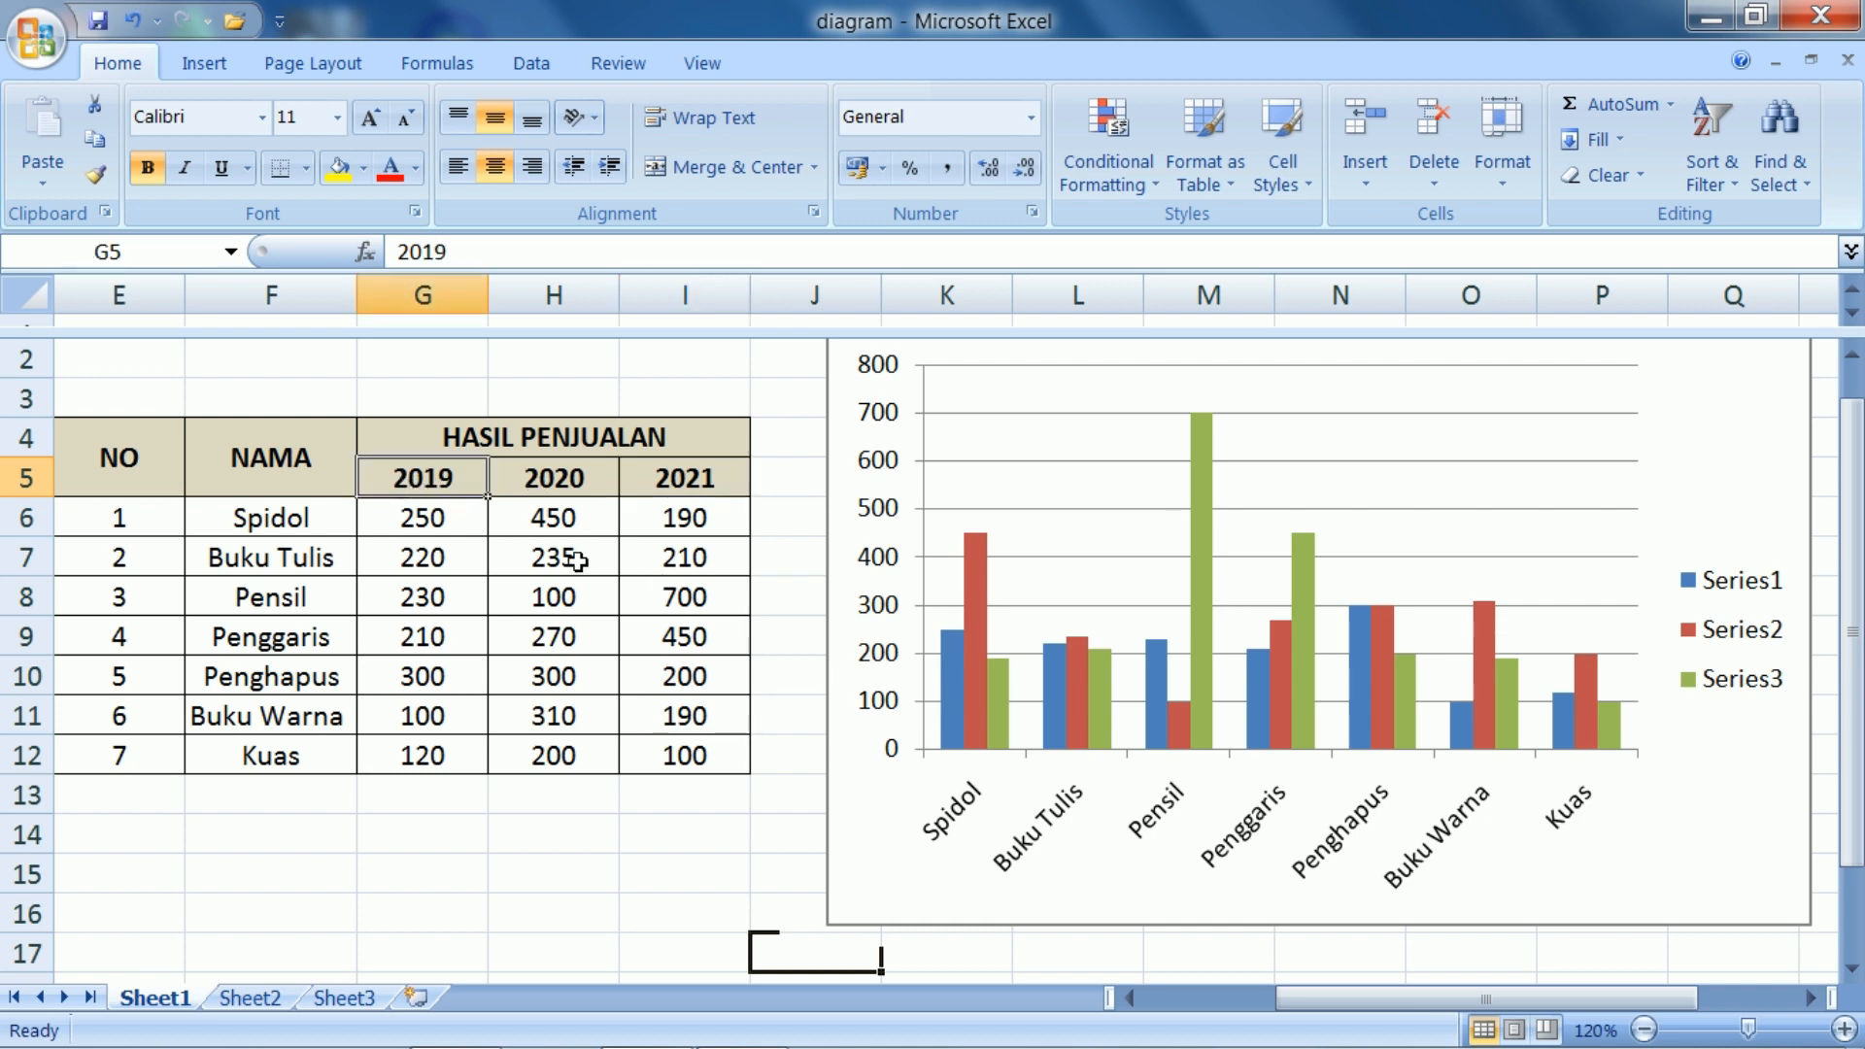
pyautogui.click(553, 475)
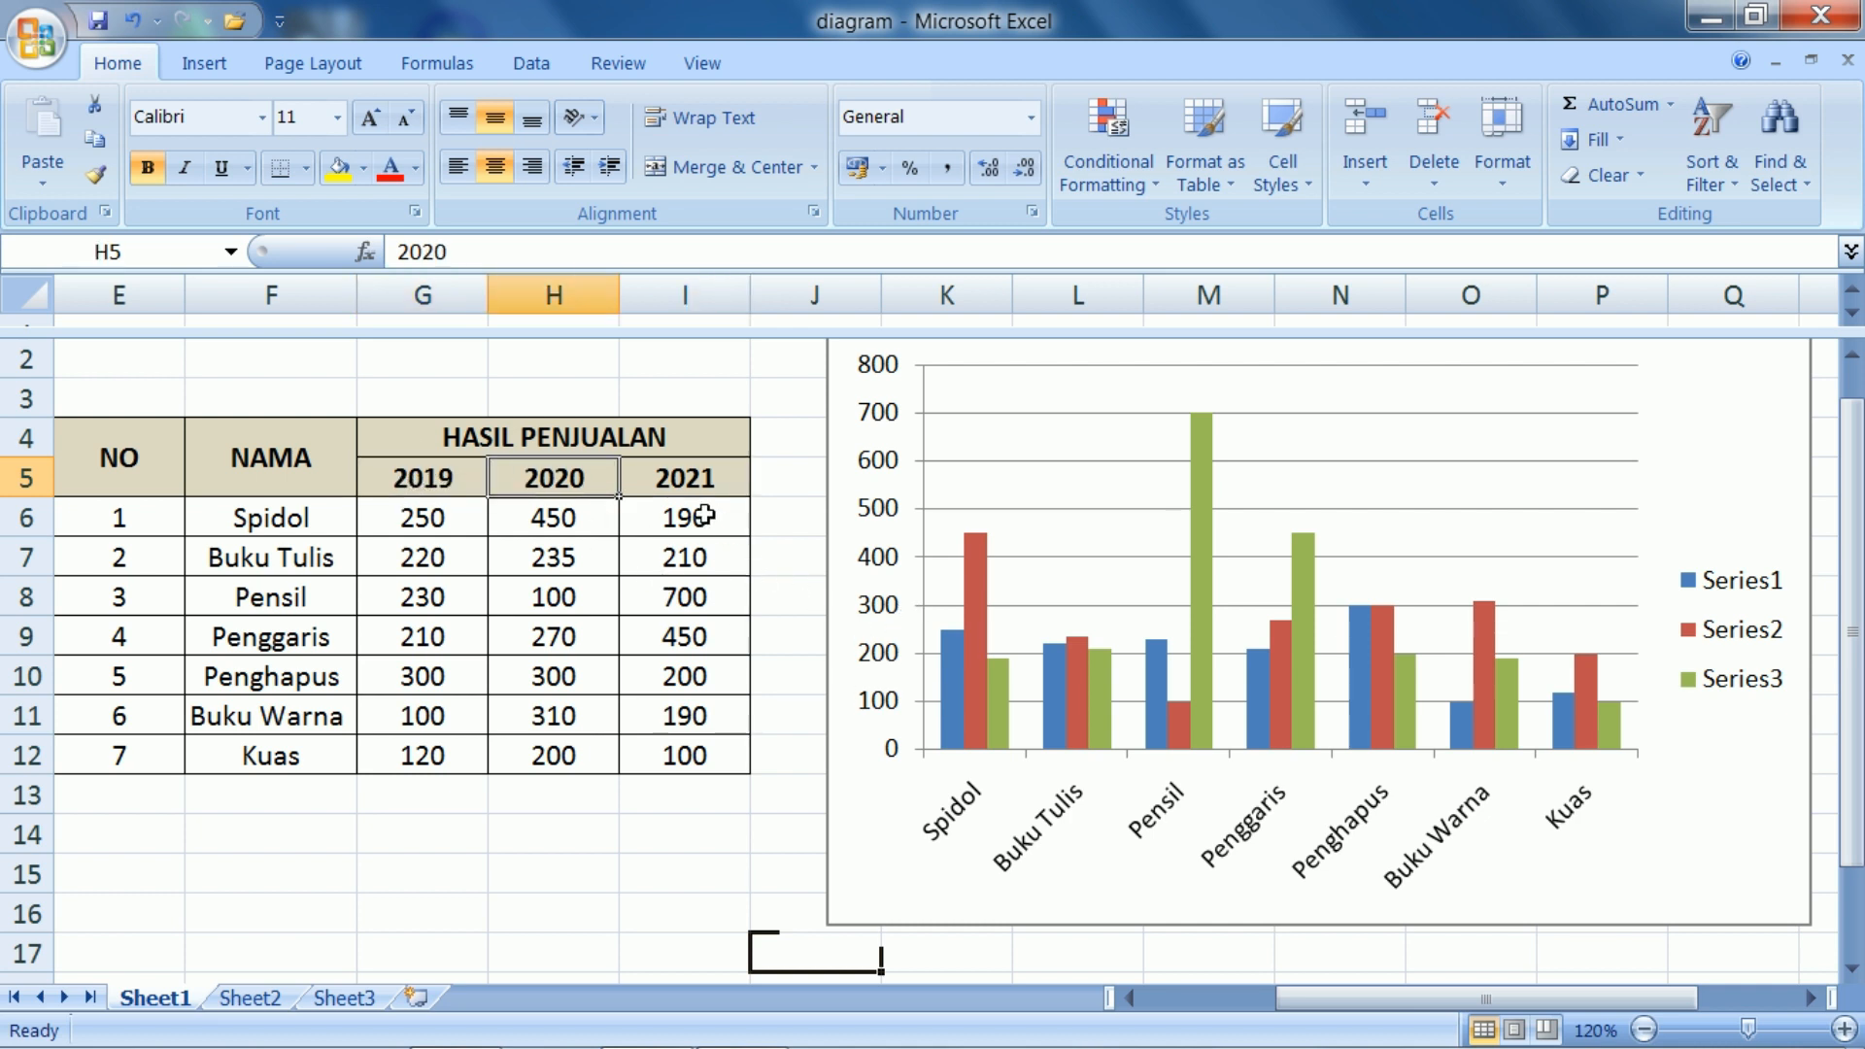
pyautogui.click(688, 489)
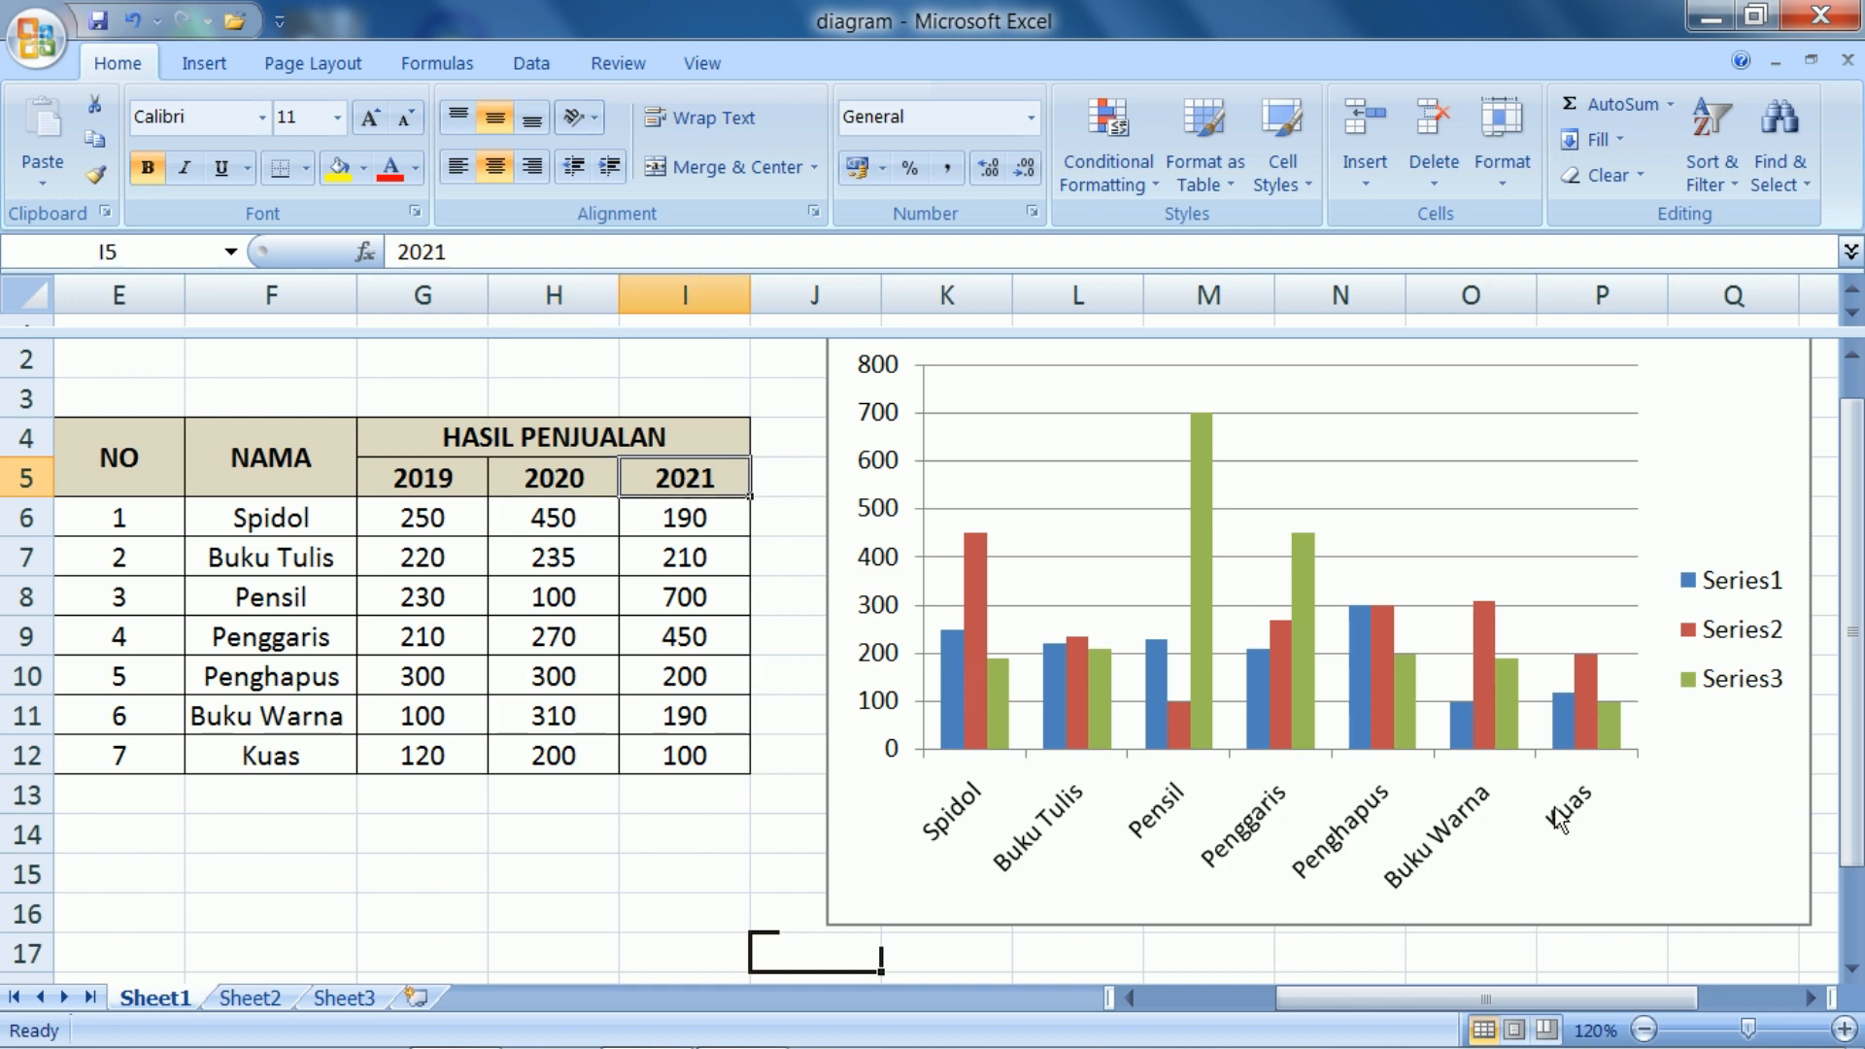
# In the chart's data source, link the name of Series1 to the 2019 header in cell G5
pyautogui.moveTo(1598, 998); pyautogui.dragTo(1773, 993)
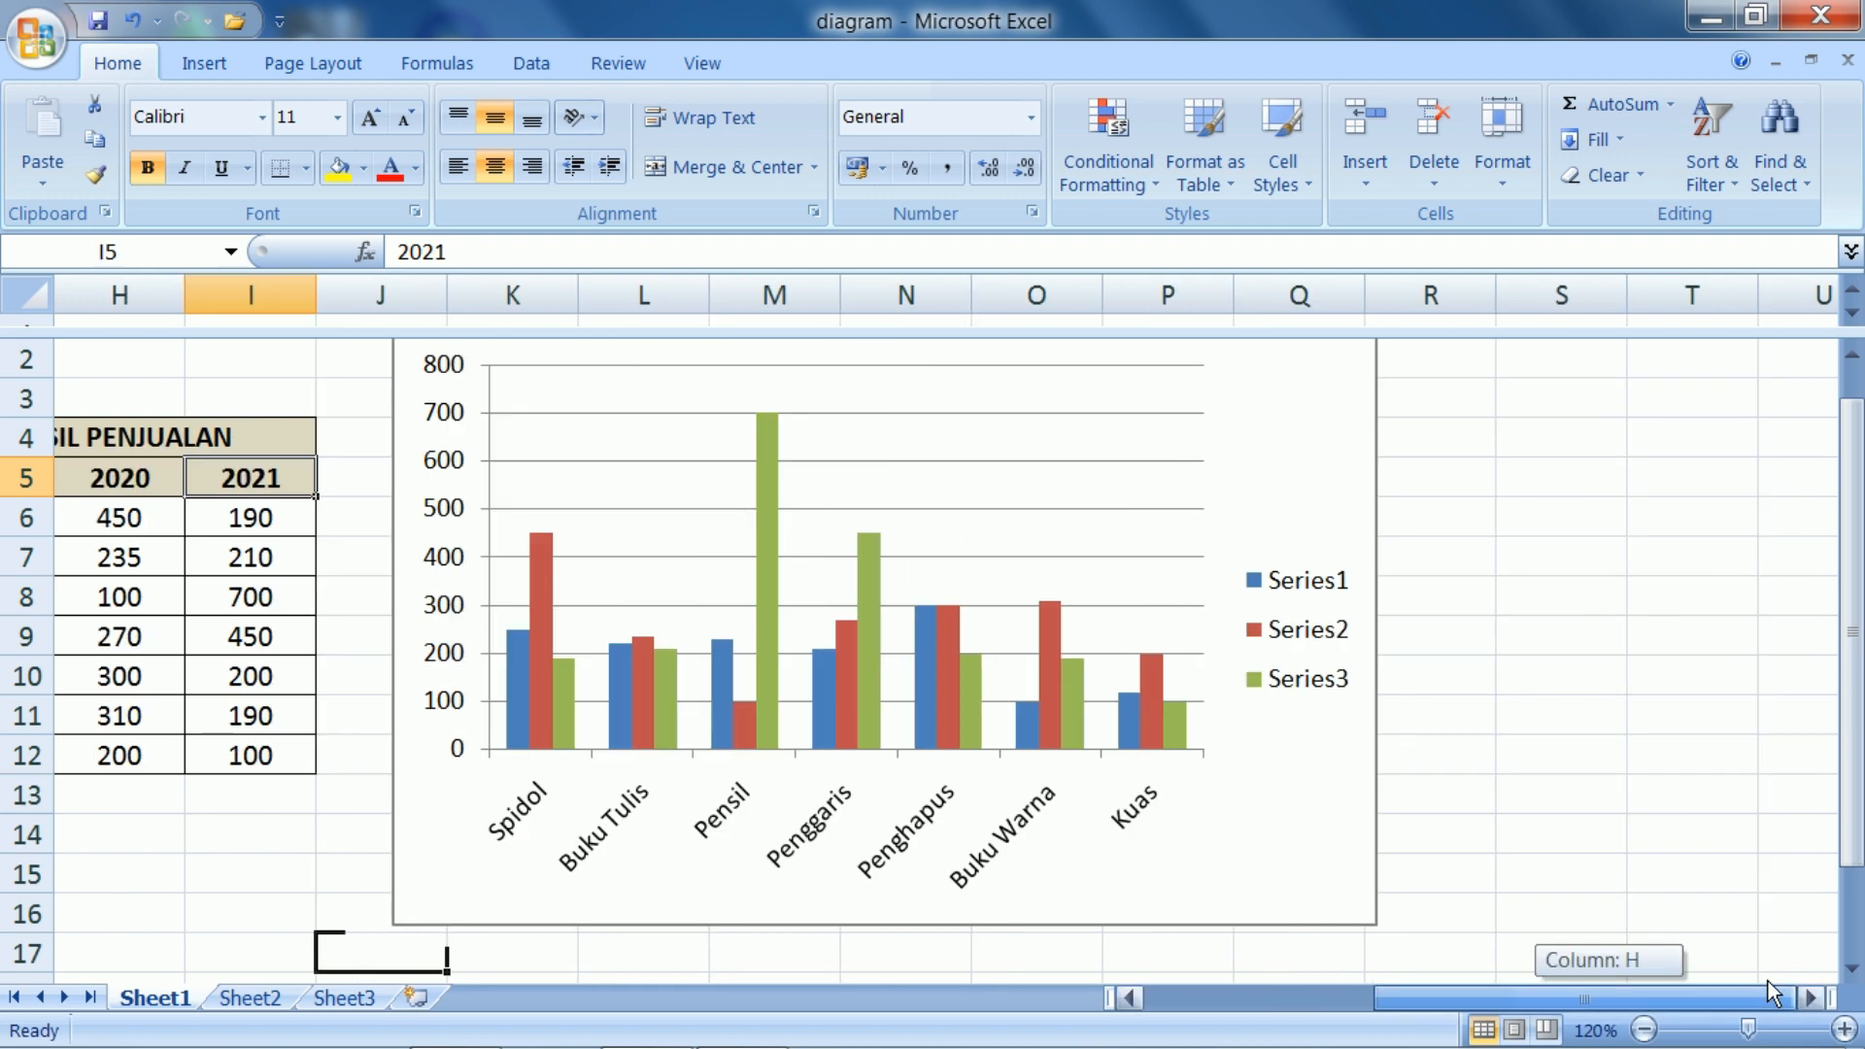
pyautogui.click(1320, 589)
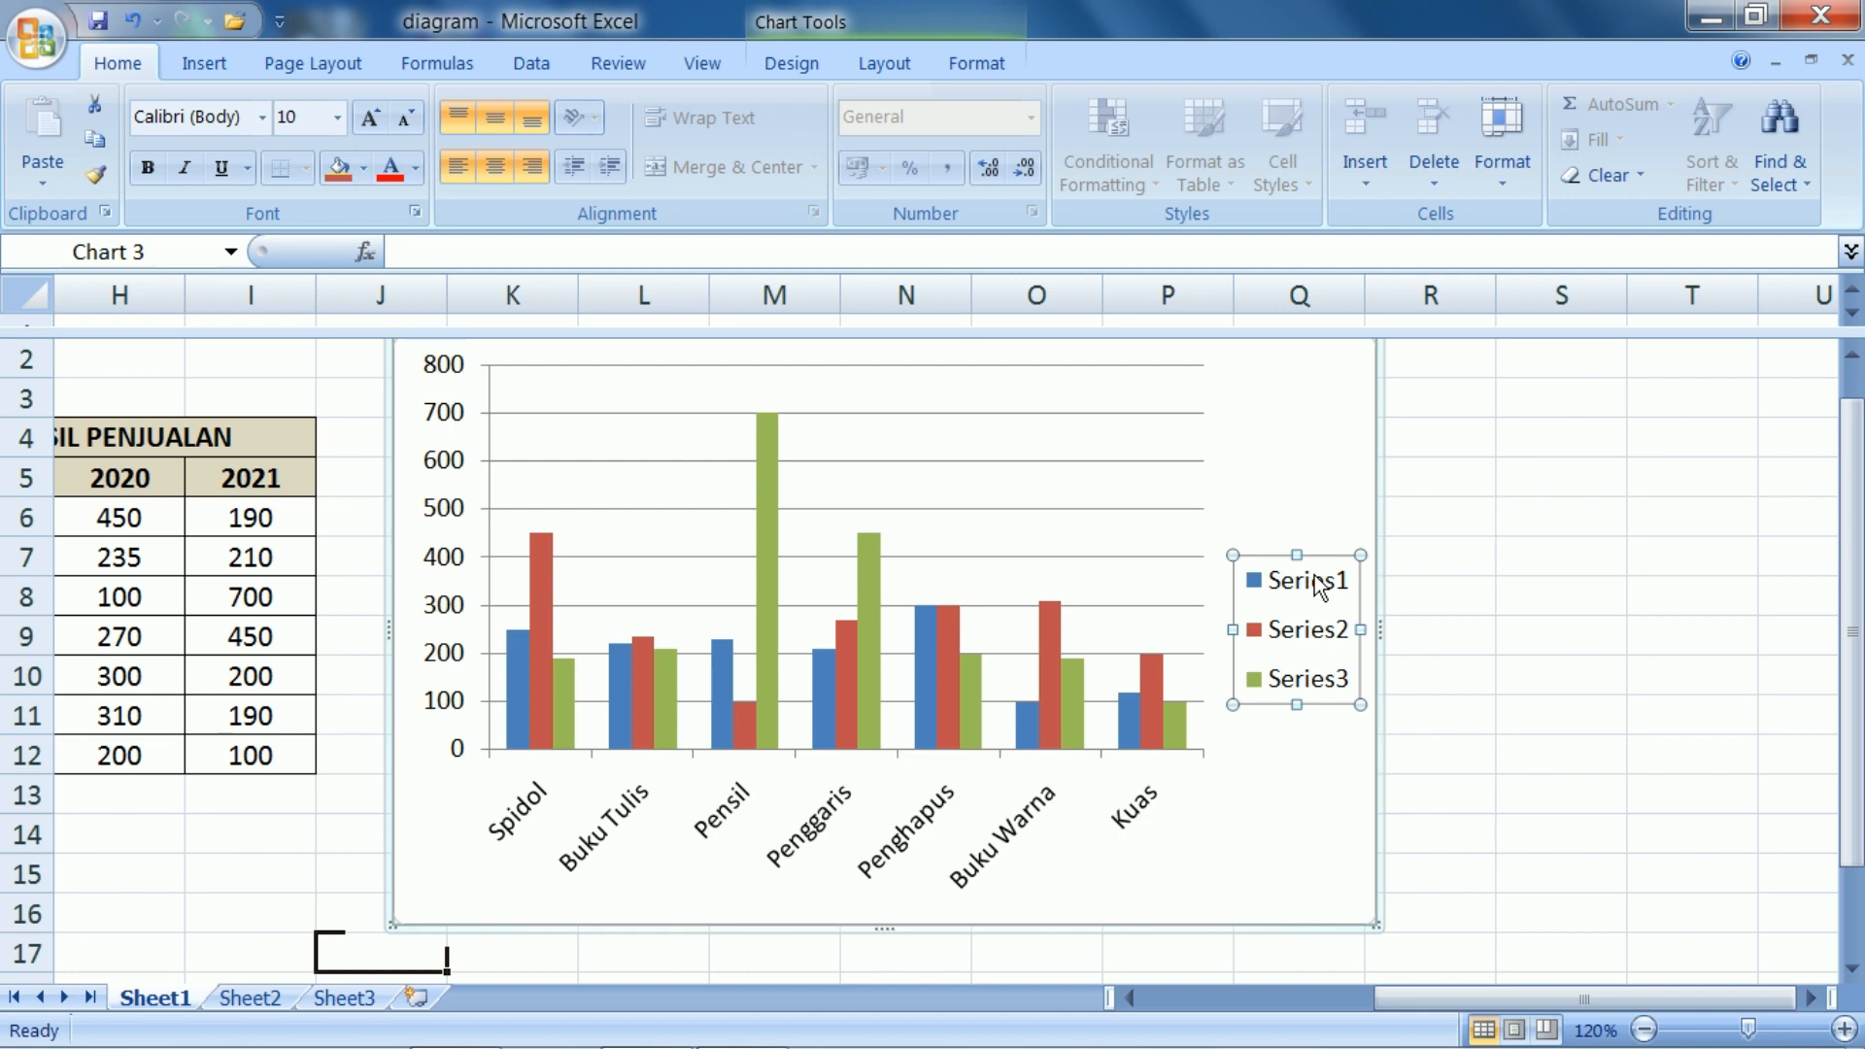
pyautogui.rightClick(1319, 586)
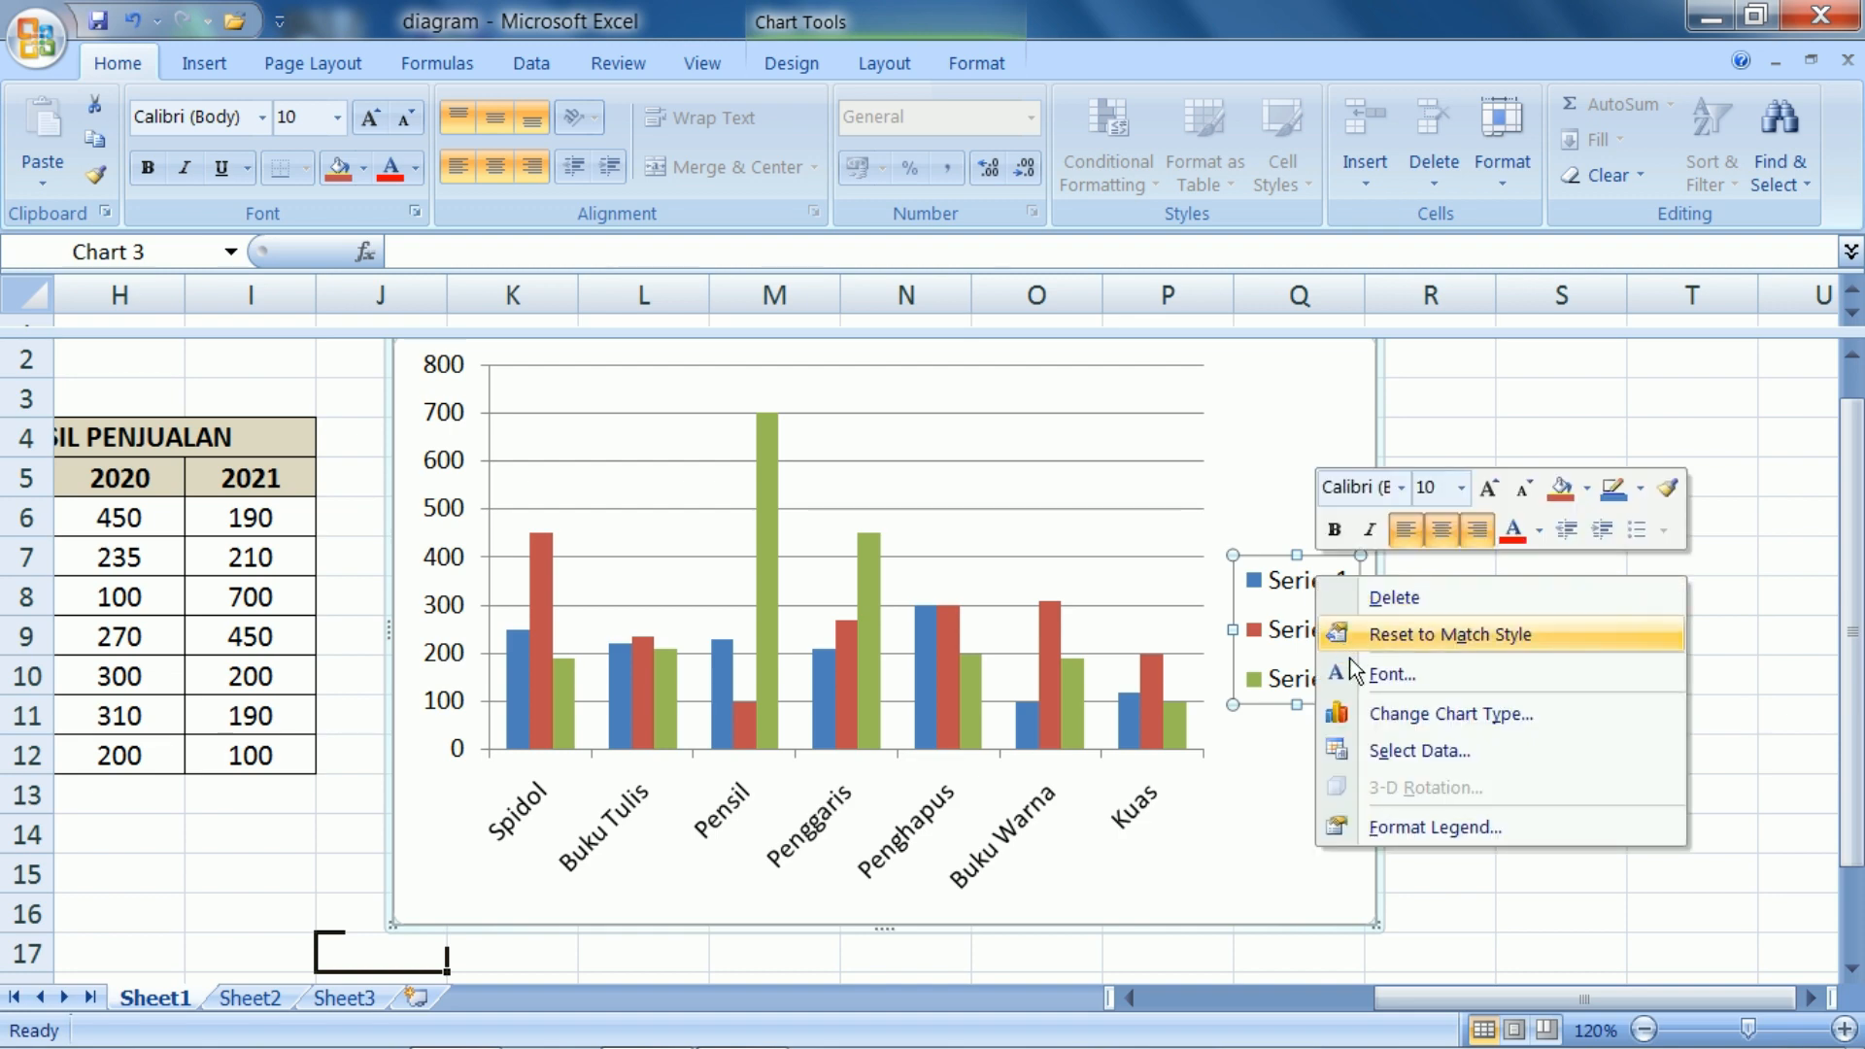
pyautogui.click(1383, 750)
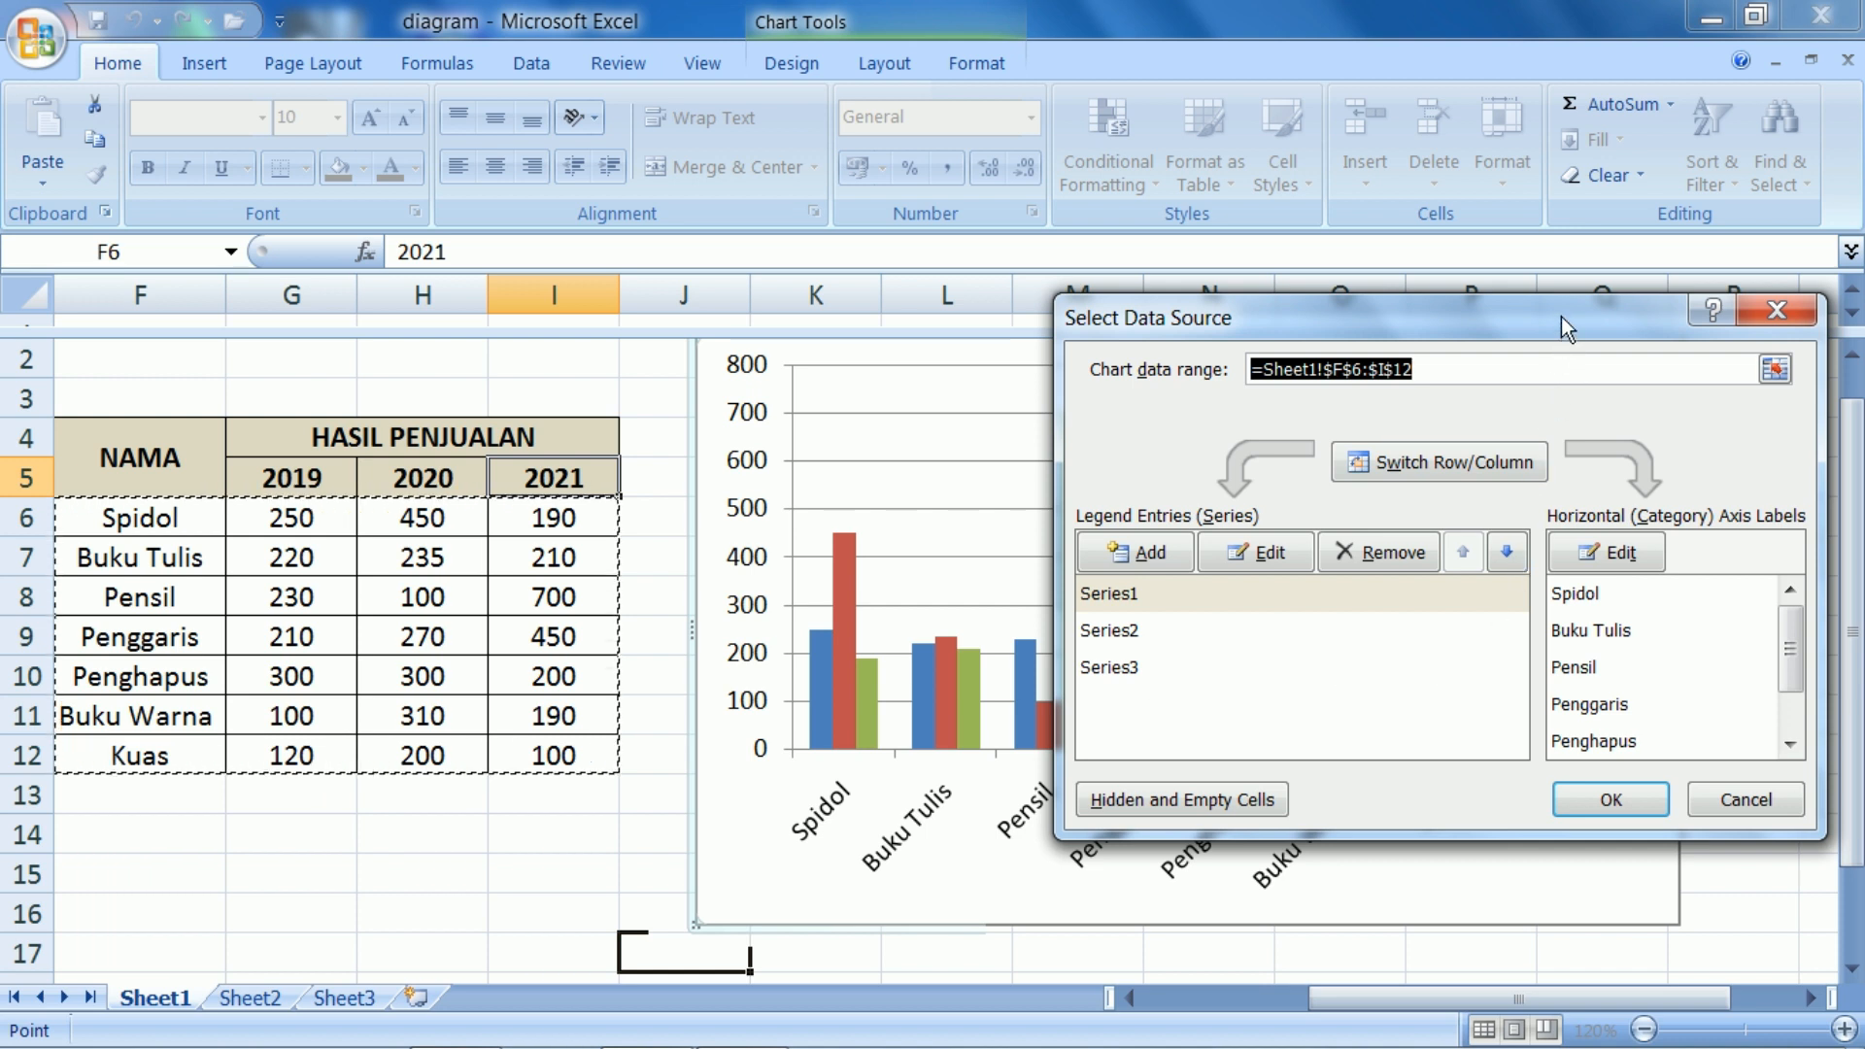
pyautogui.moveTo(1560, 317); pyautogui.dragTo(1497, 364)
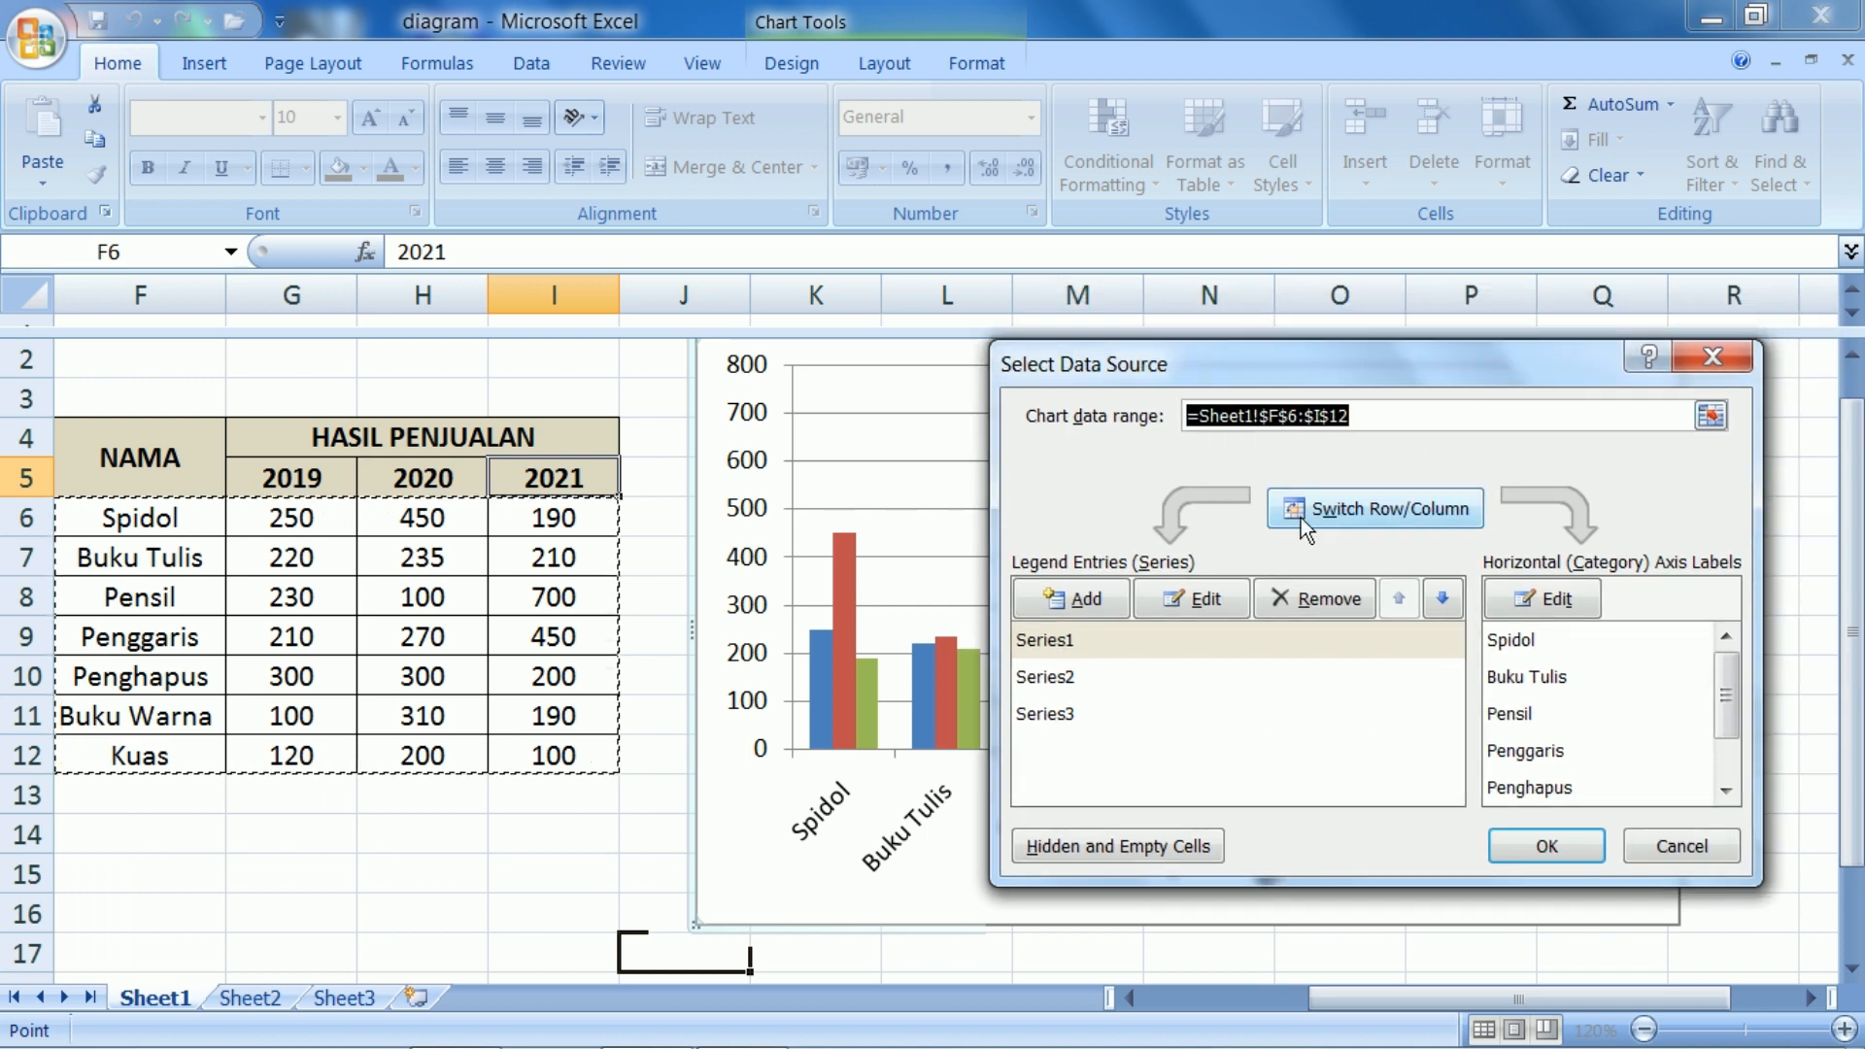
pyautogui.click(1104, 645)
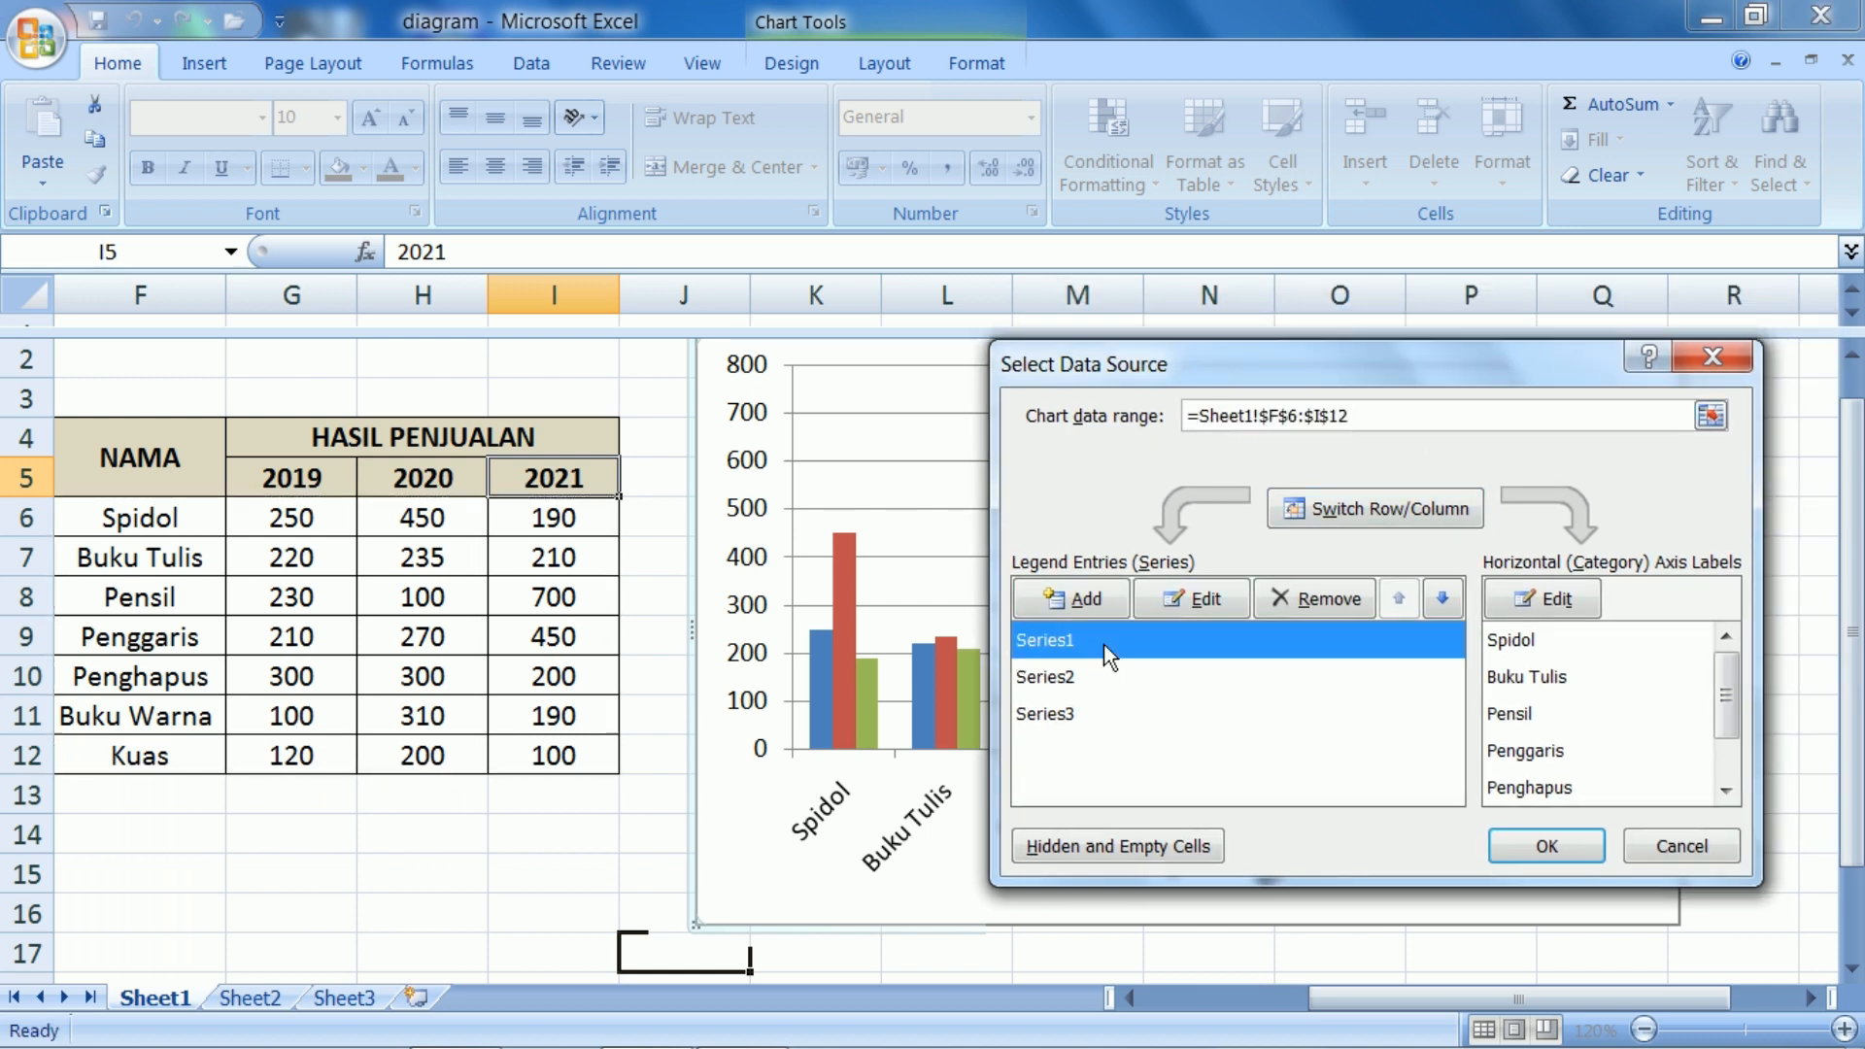
pyautogui.click(1170, 597)
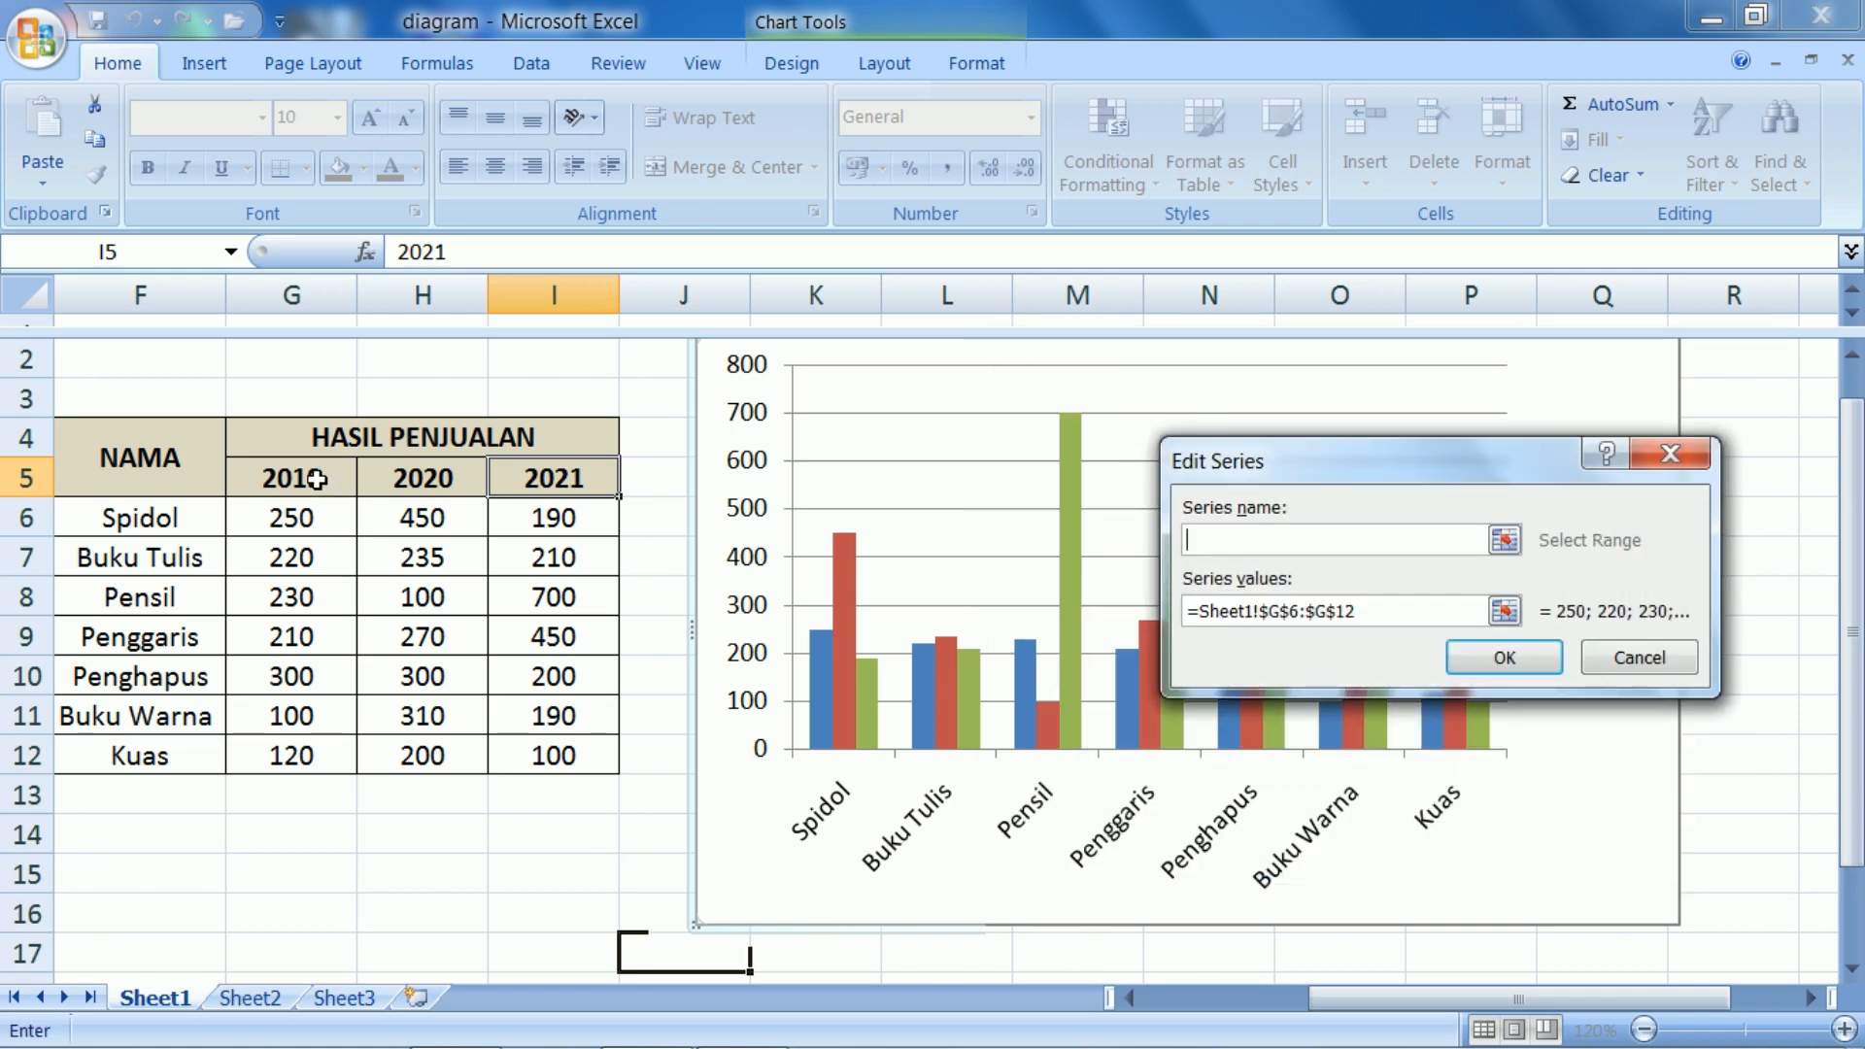
pyautogui.click(316, 479)
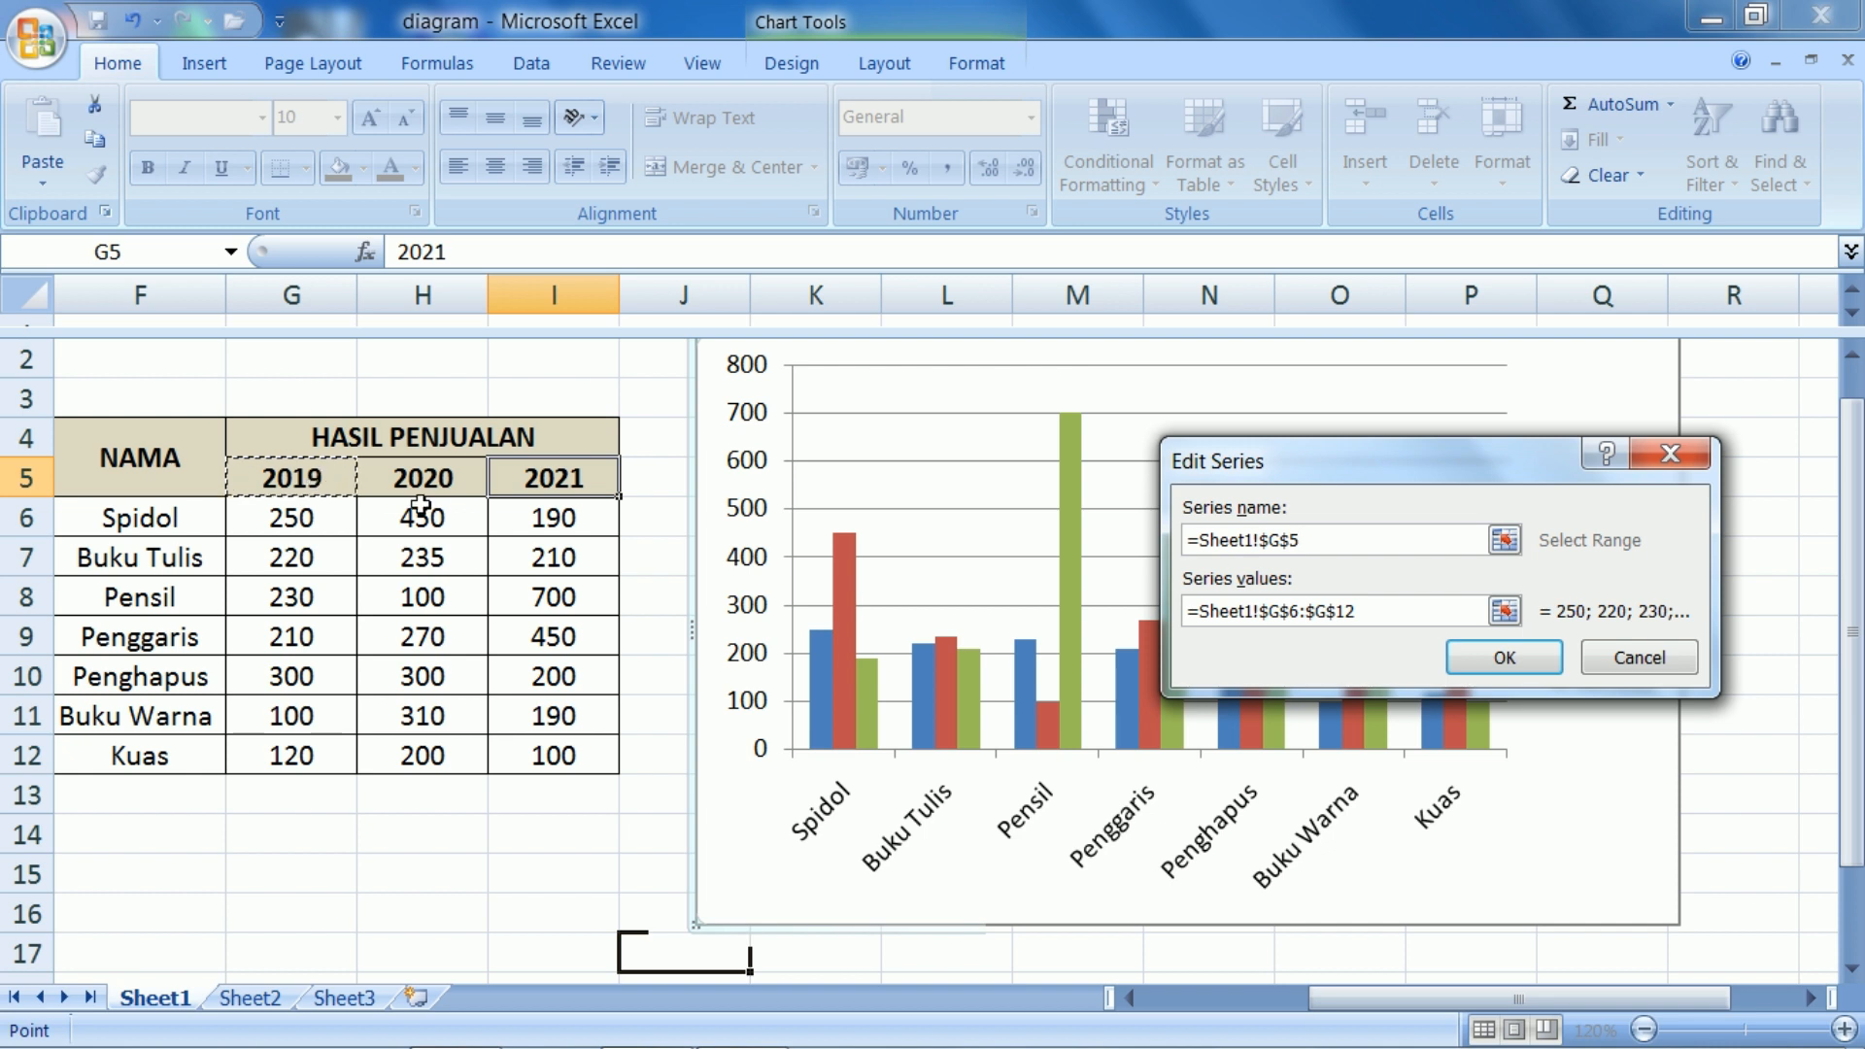
pyautogui.click(1497, 651)
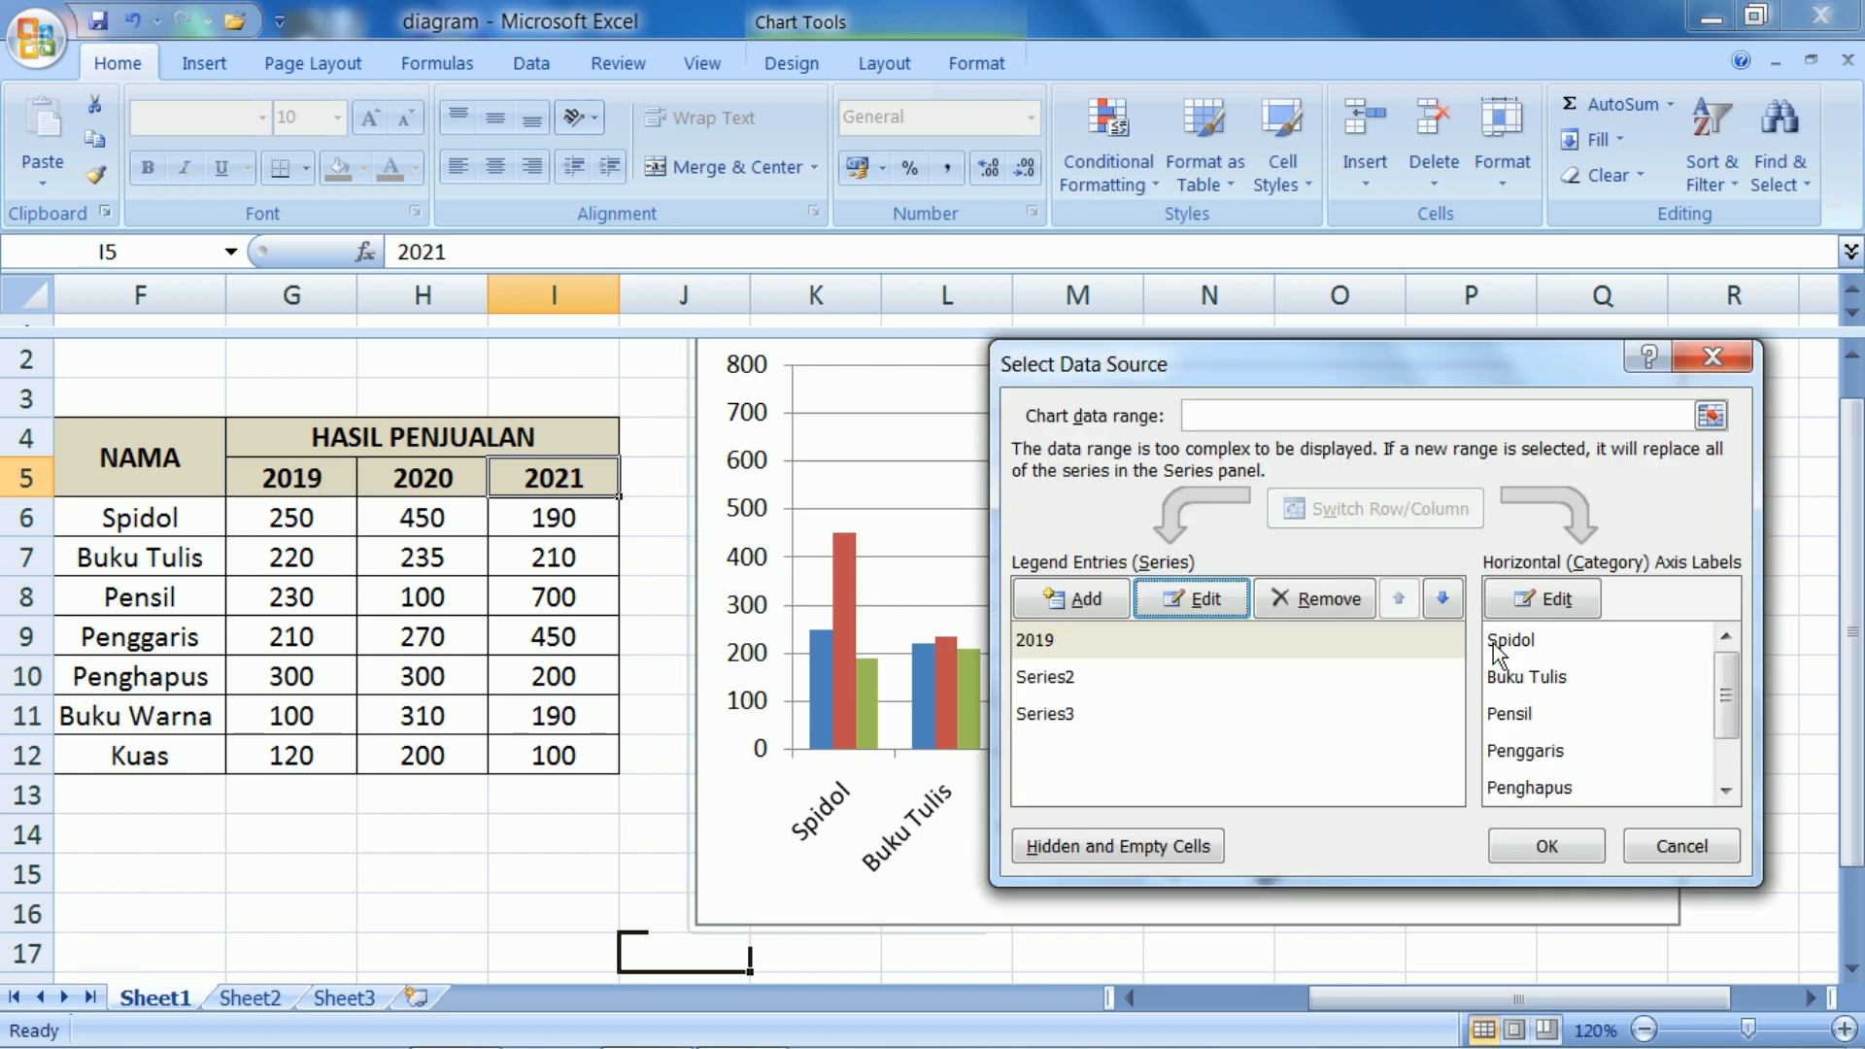
# Link the name of Series2 to the 2020 header in cell H5
pyautogui.click(1048, 683)
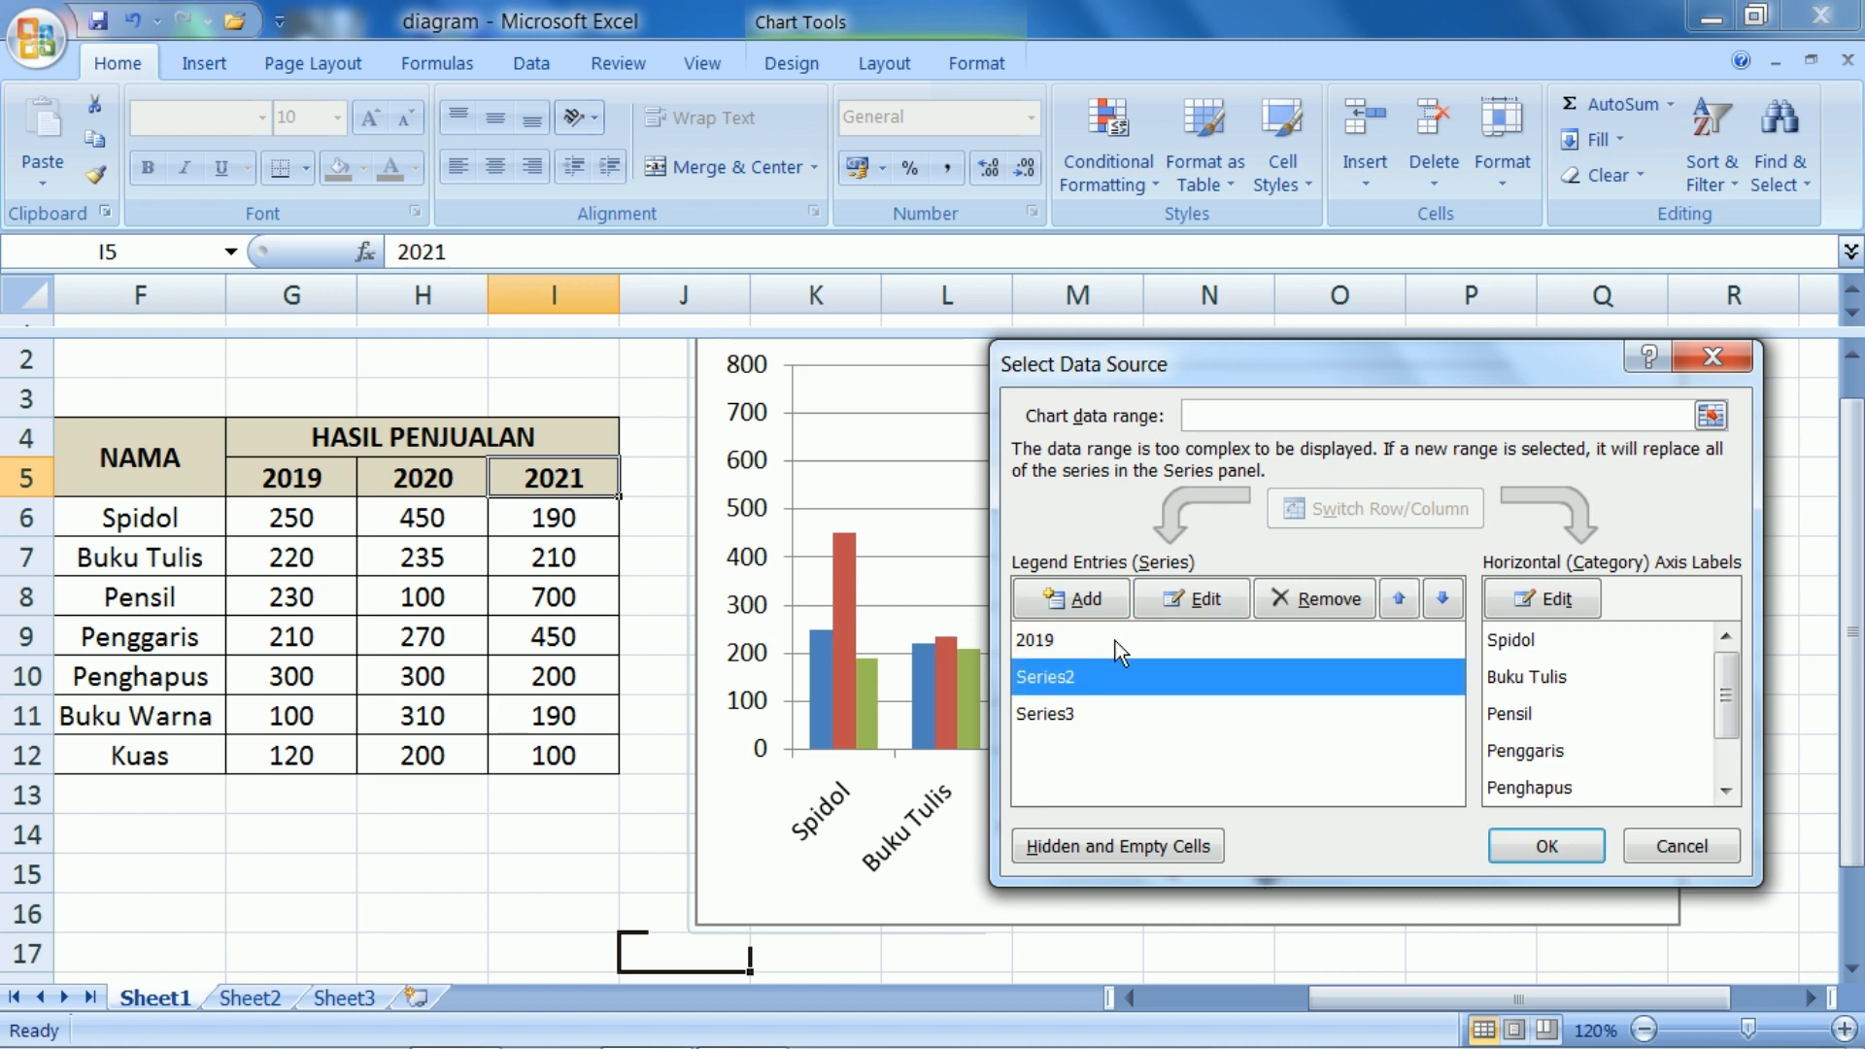
pyautogui.click(1203, 614)
pyautogui.click(419, 484)
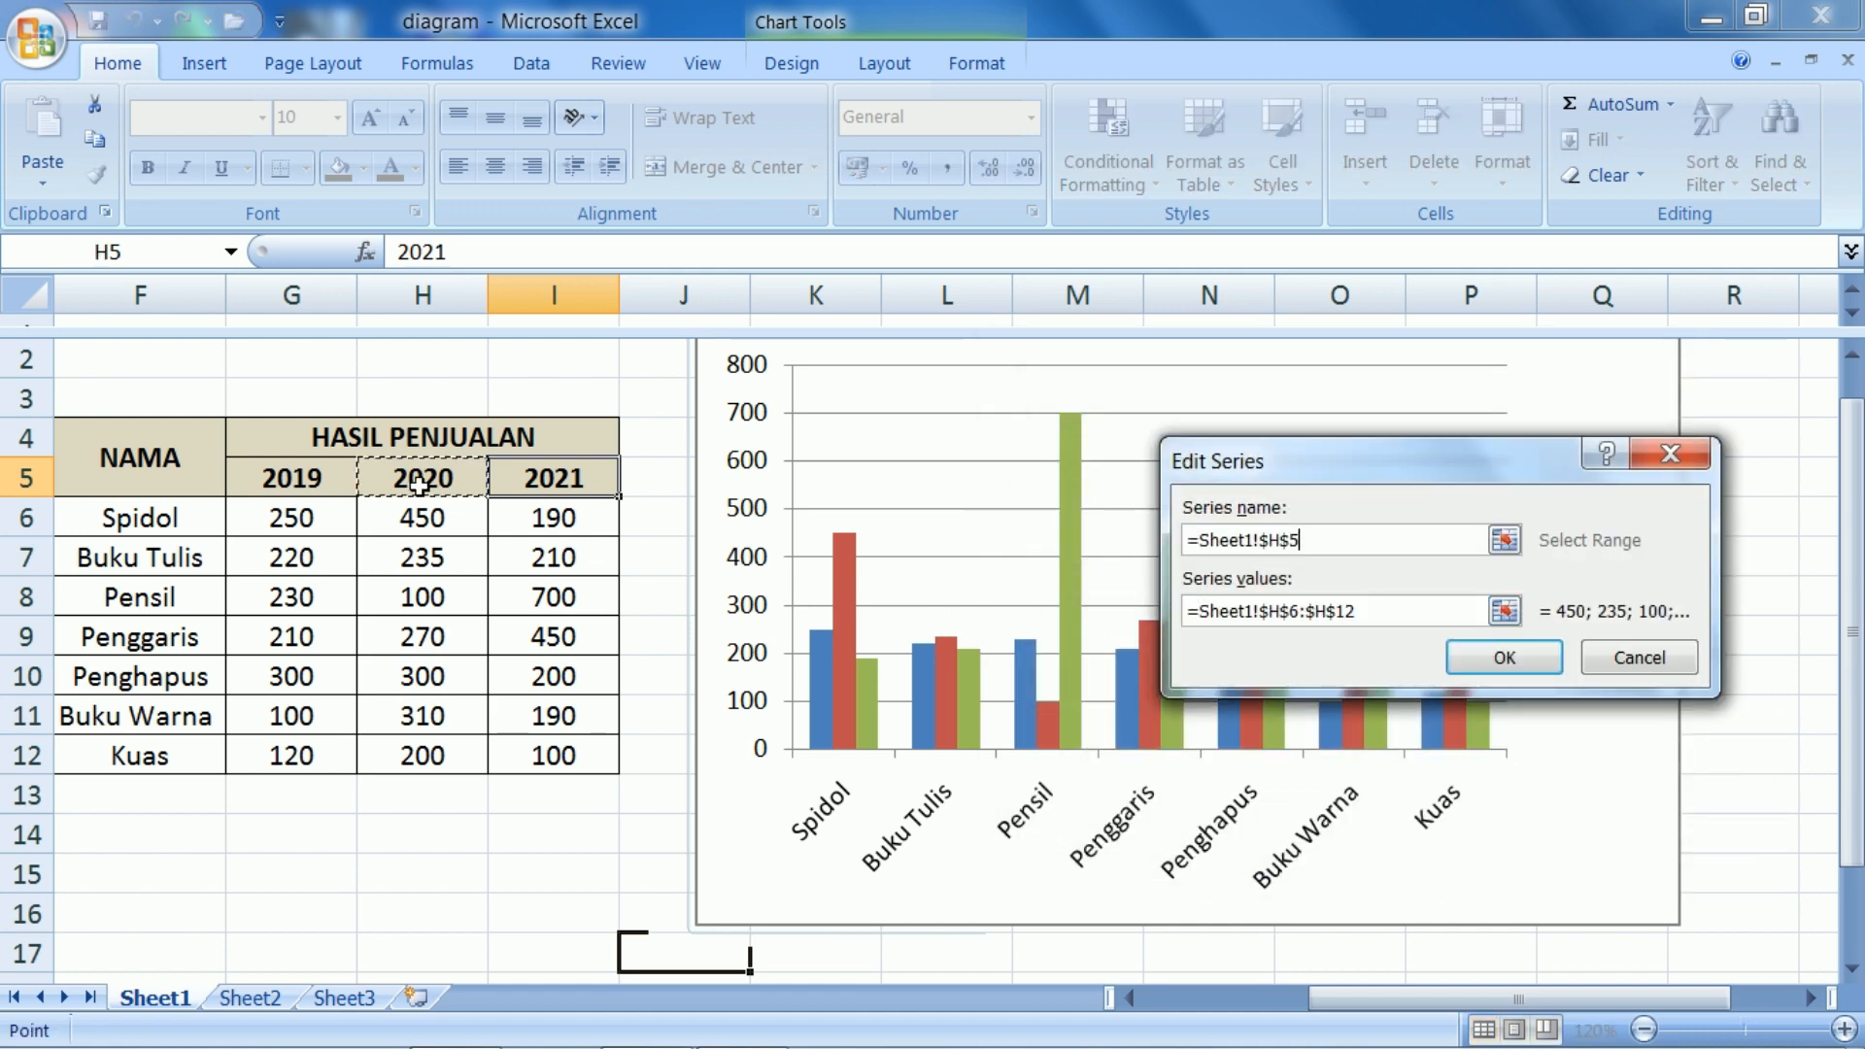
pyautogui.click(1497, 658)
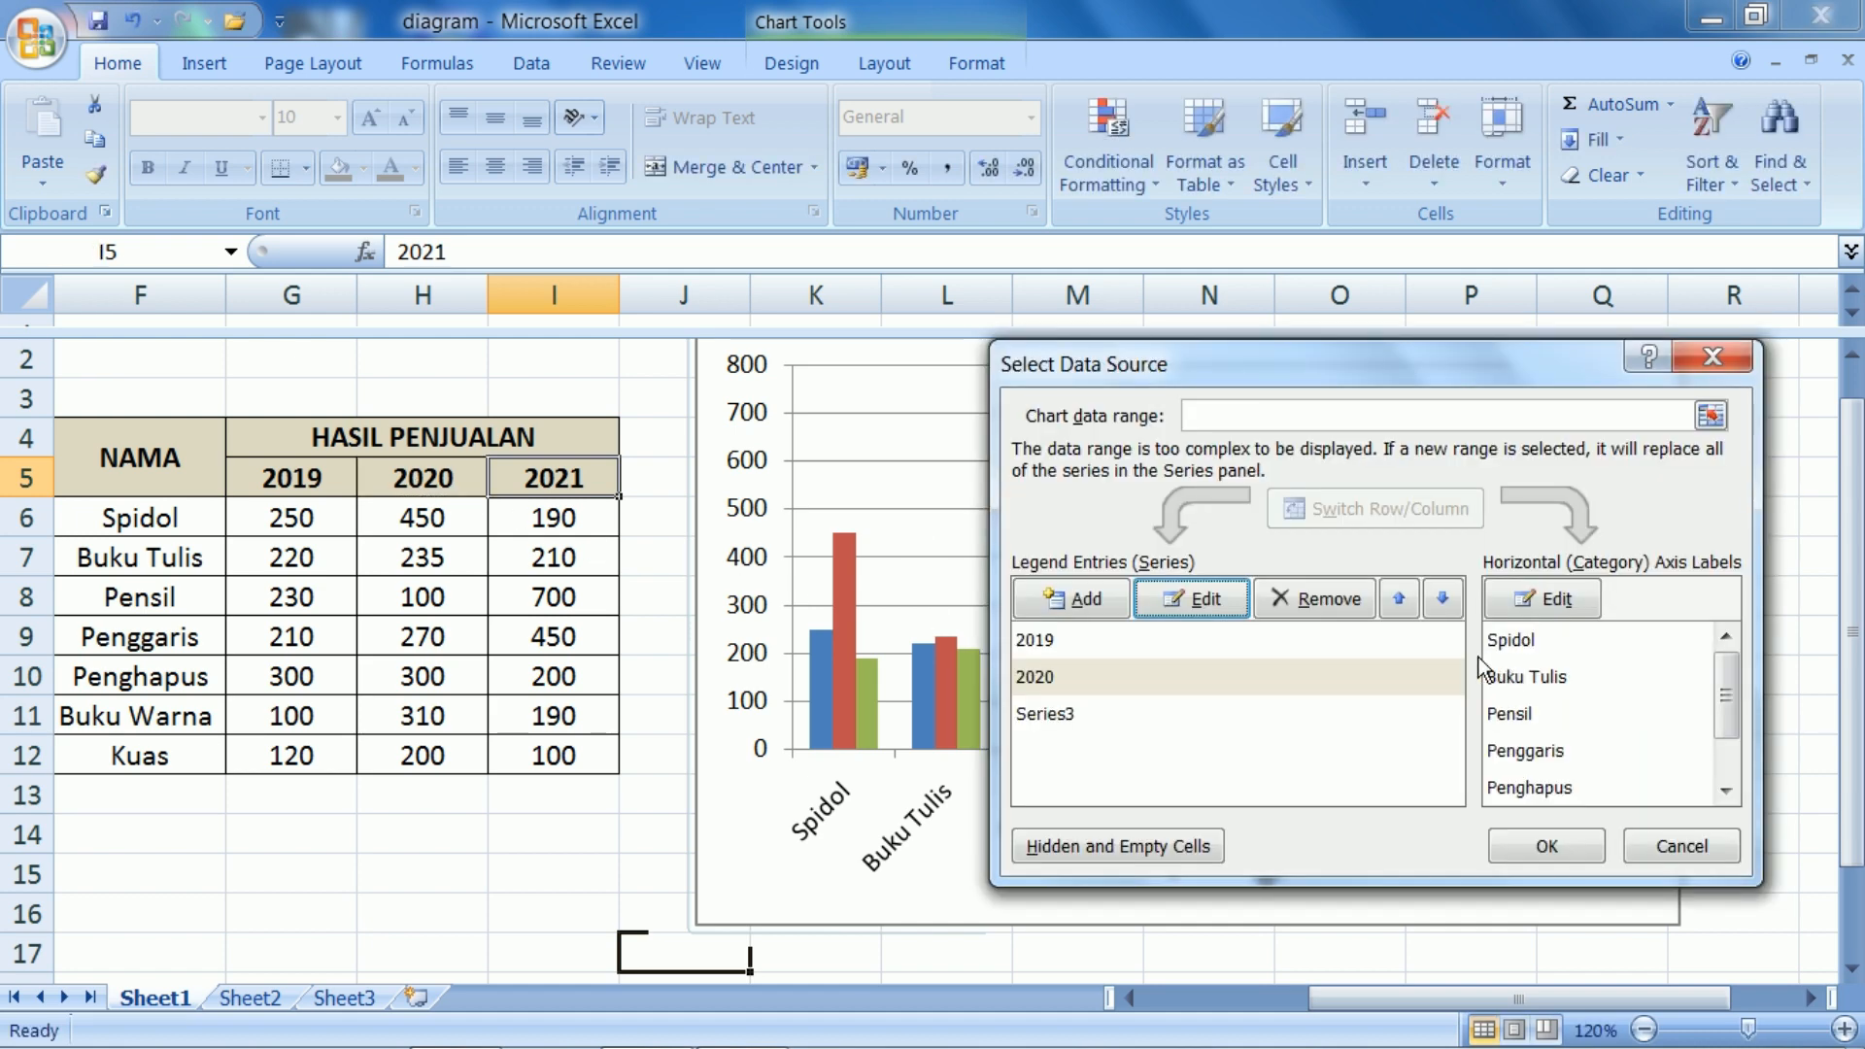
# Link the name of Series3 to the 2021 header in cell I5 and apply the data source changes
pyautogui.click(1057, 717)
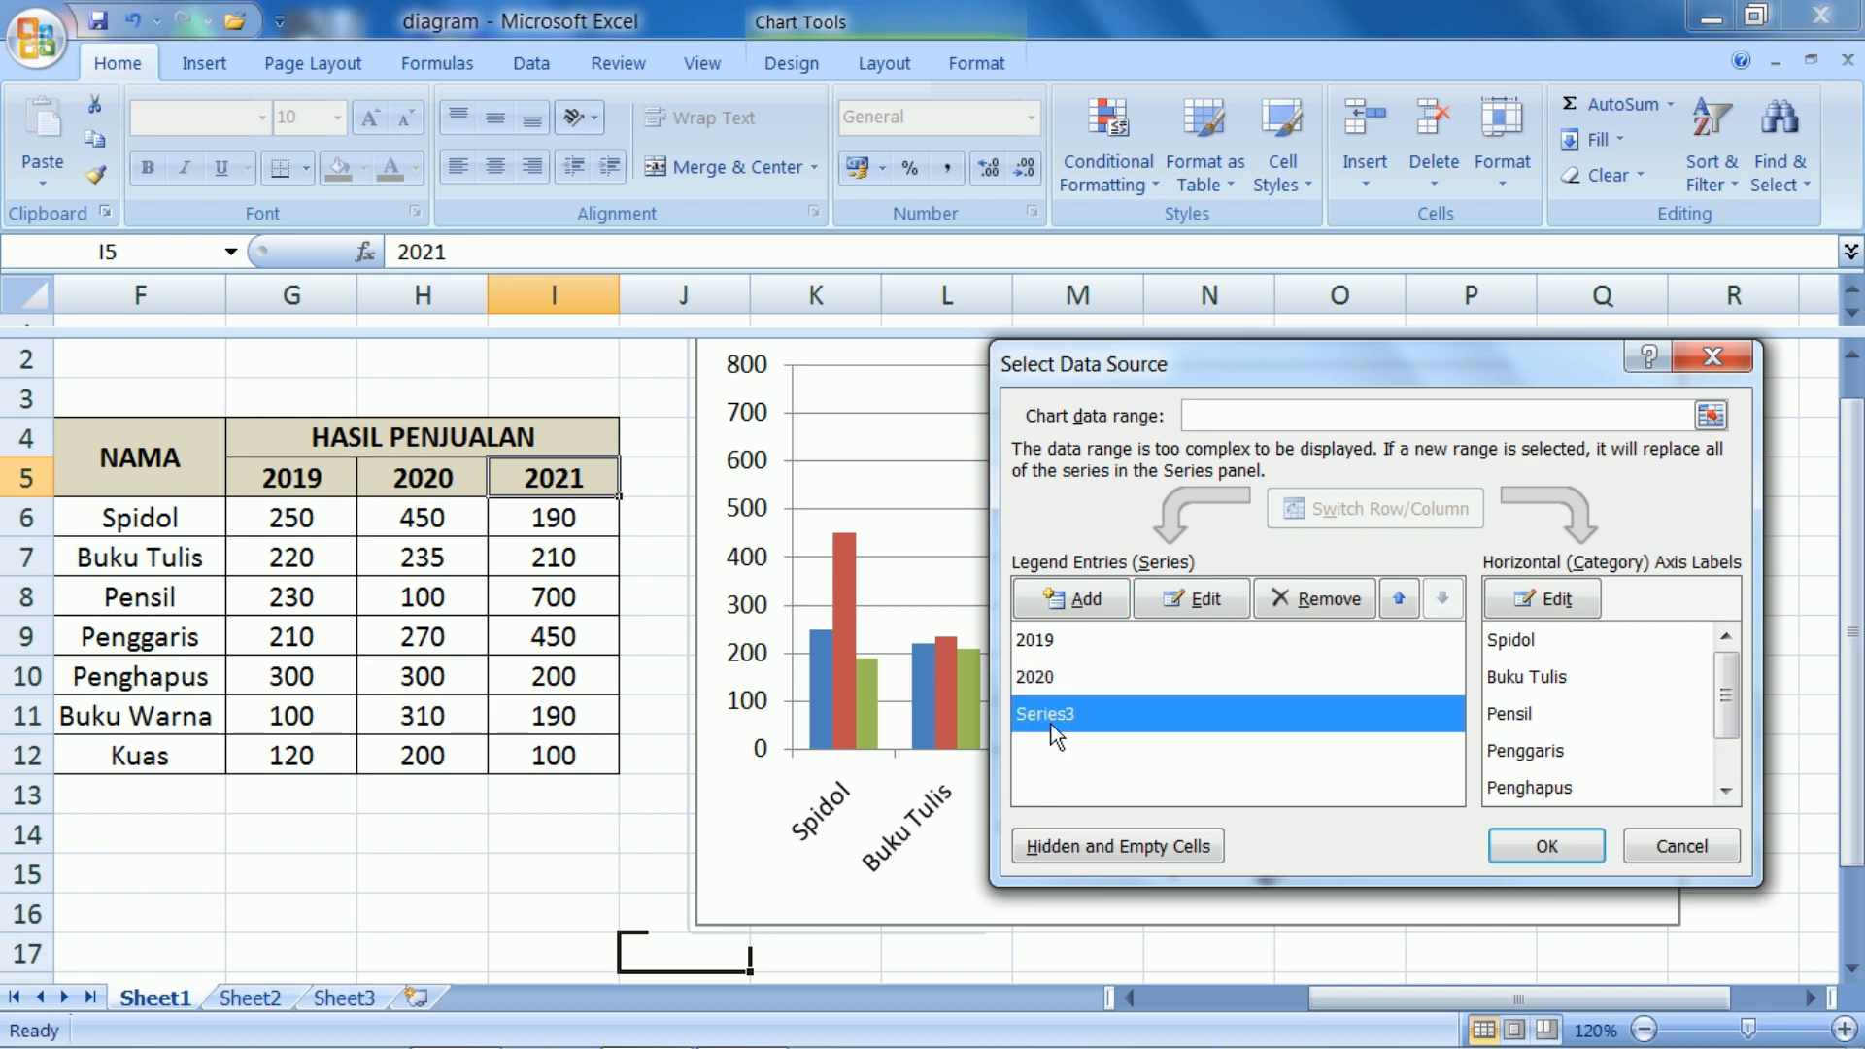
pyautogui.click(1210, 598)
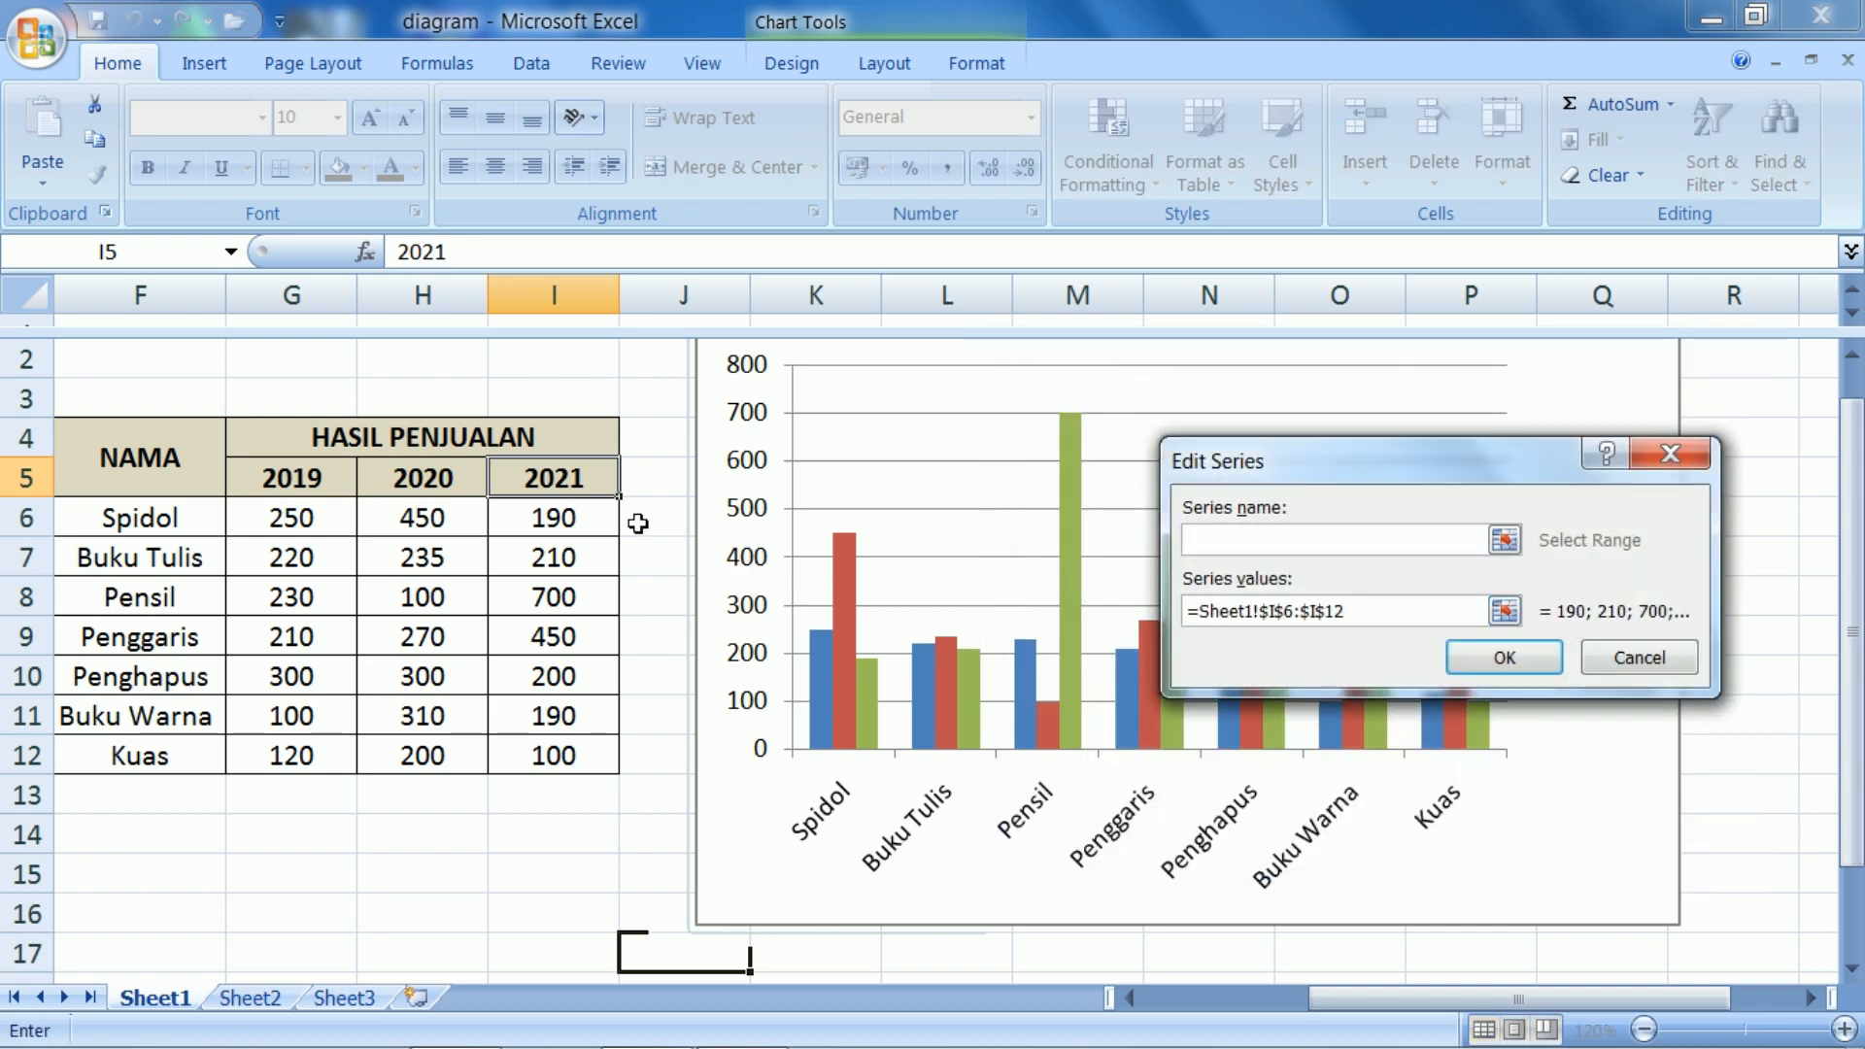
pyautogui.click(564, 489)
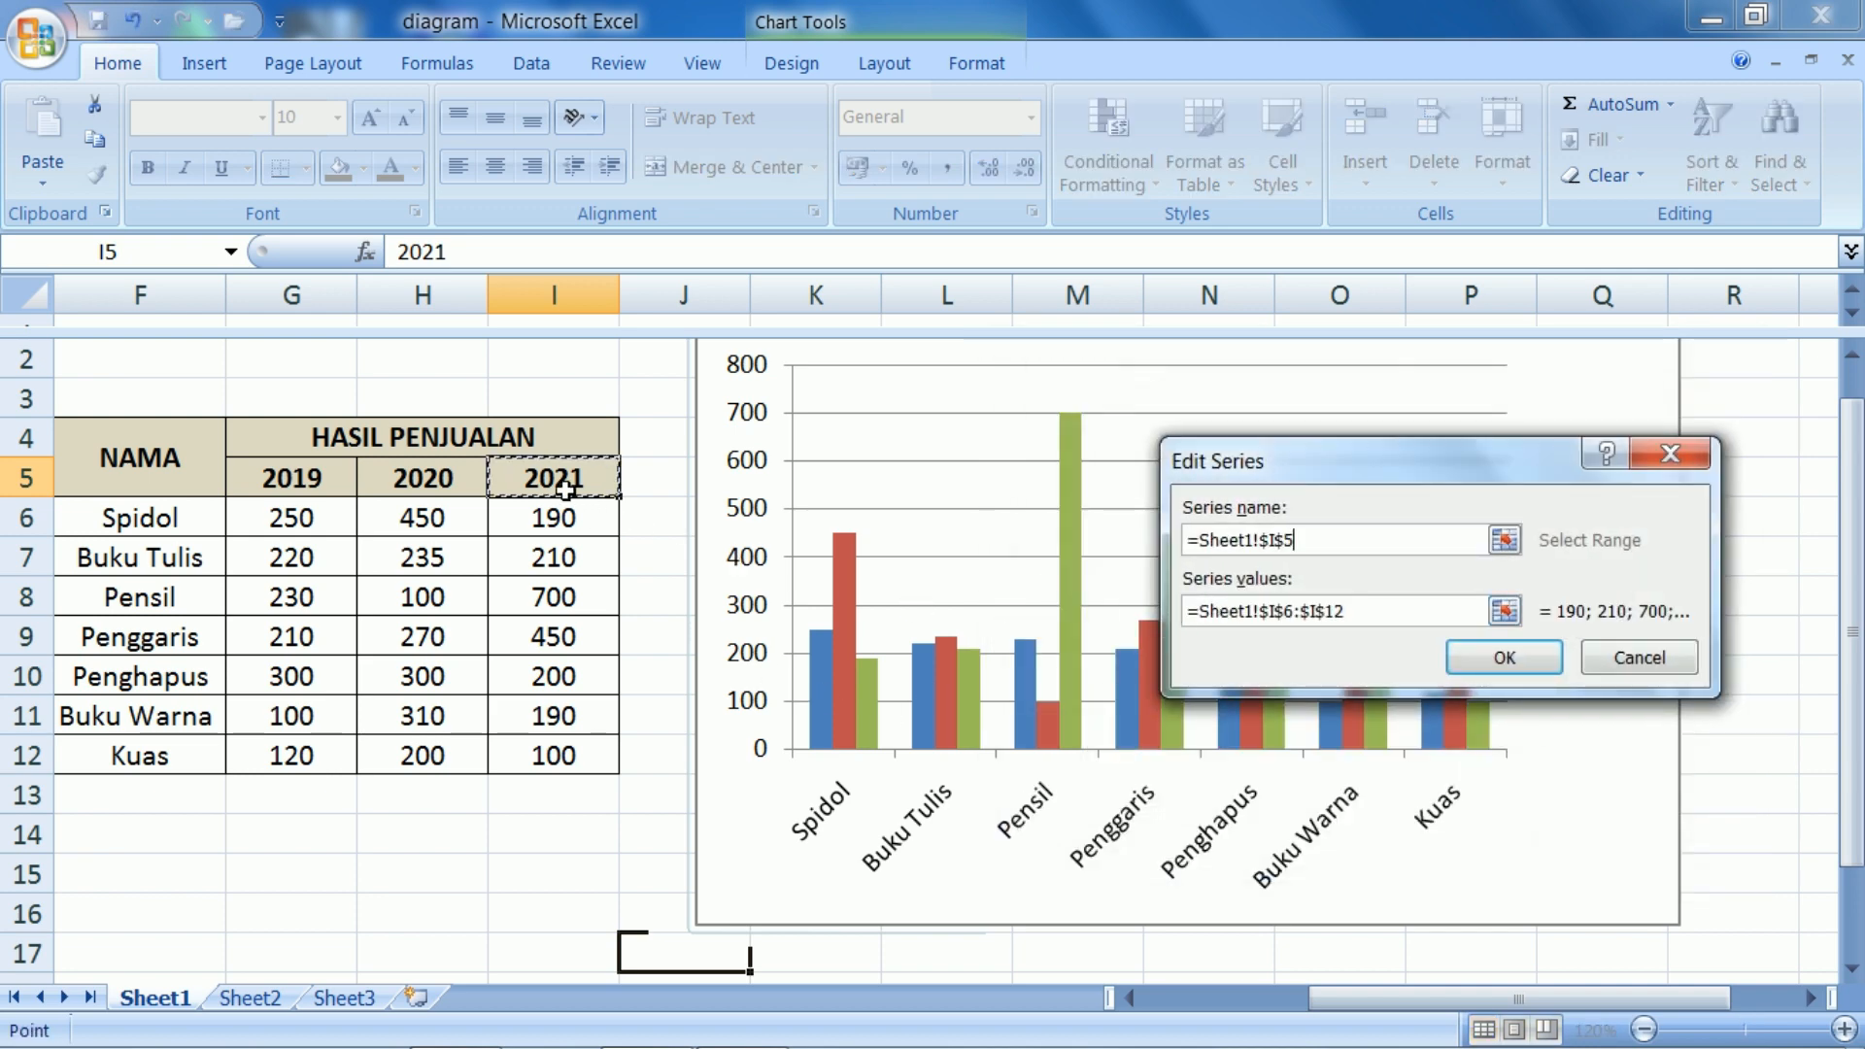
pyautogui.click(1489, 656)
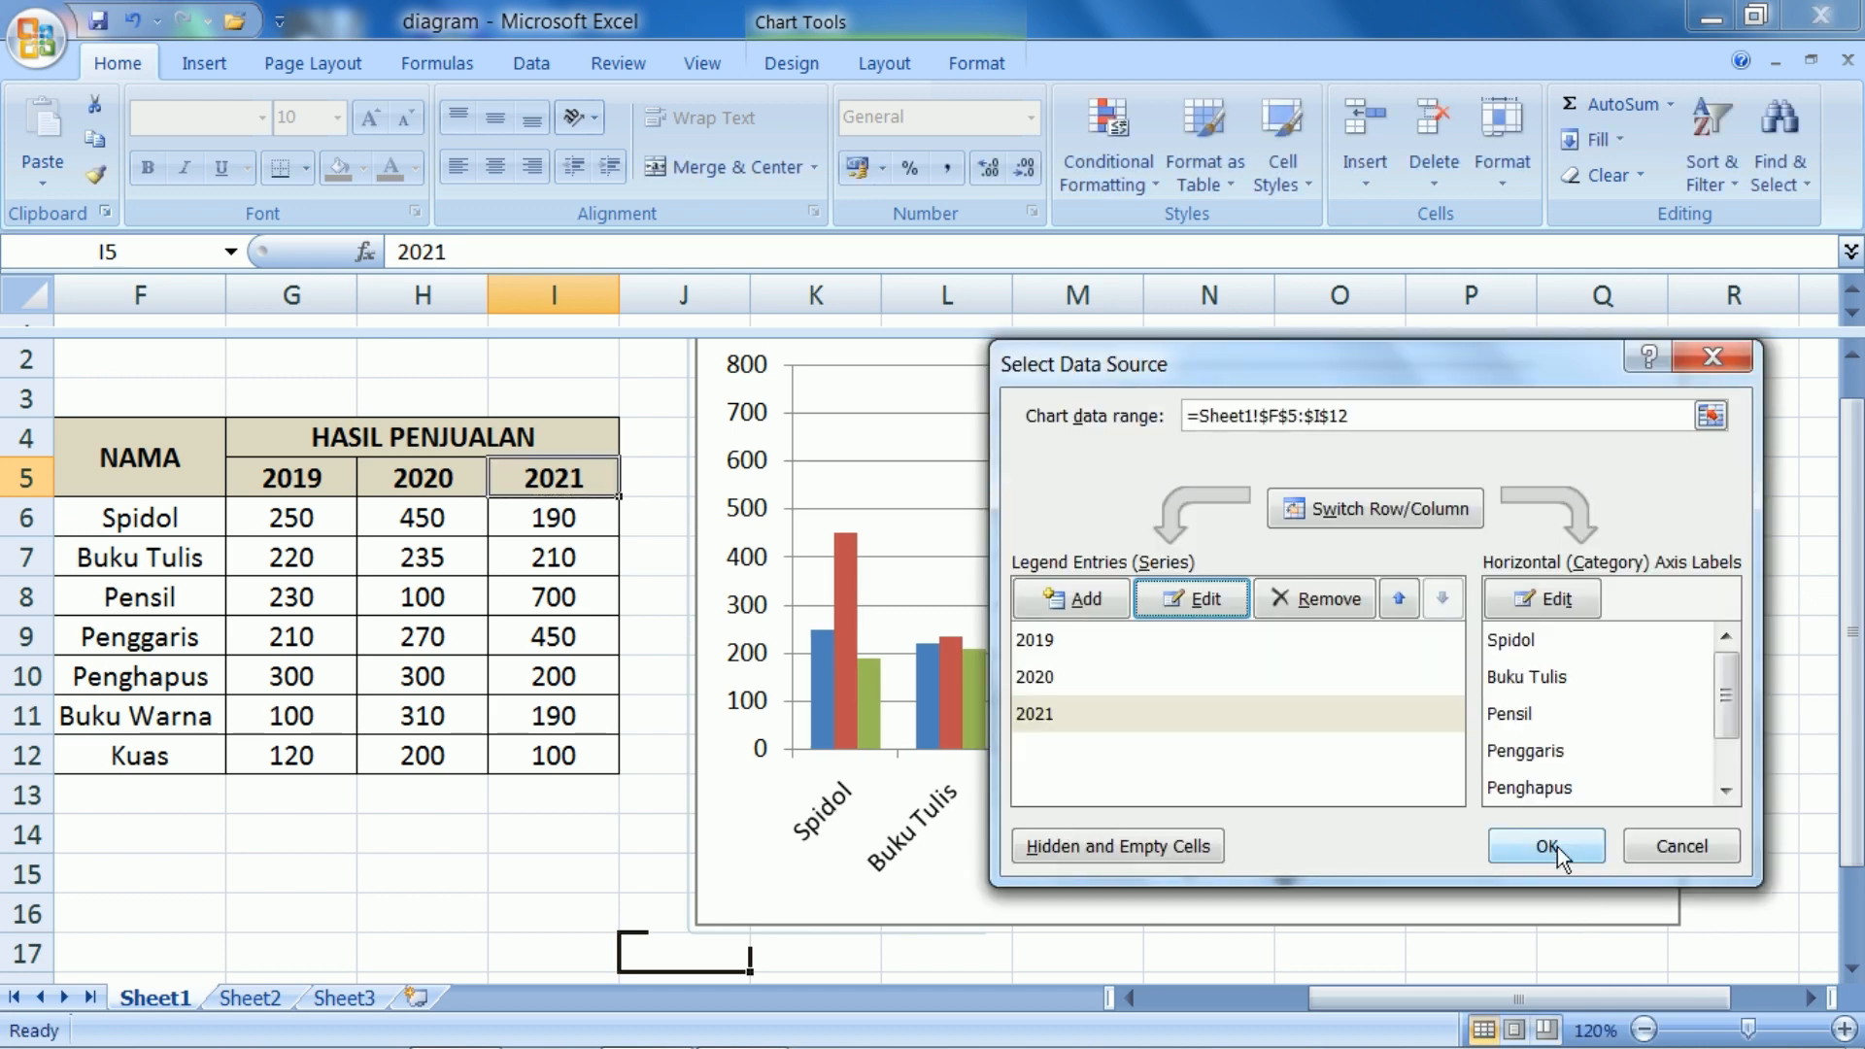
pyautogui.click(1558, 847)
pyautogui.click(1791, 590)
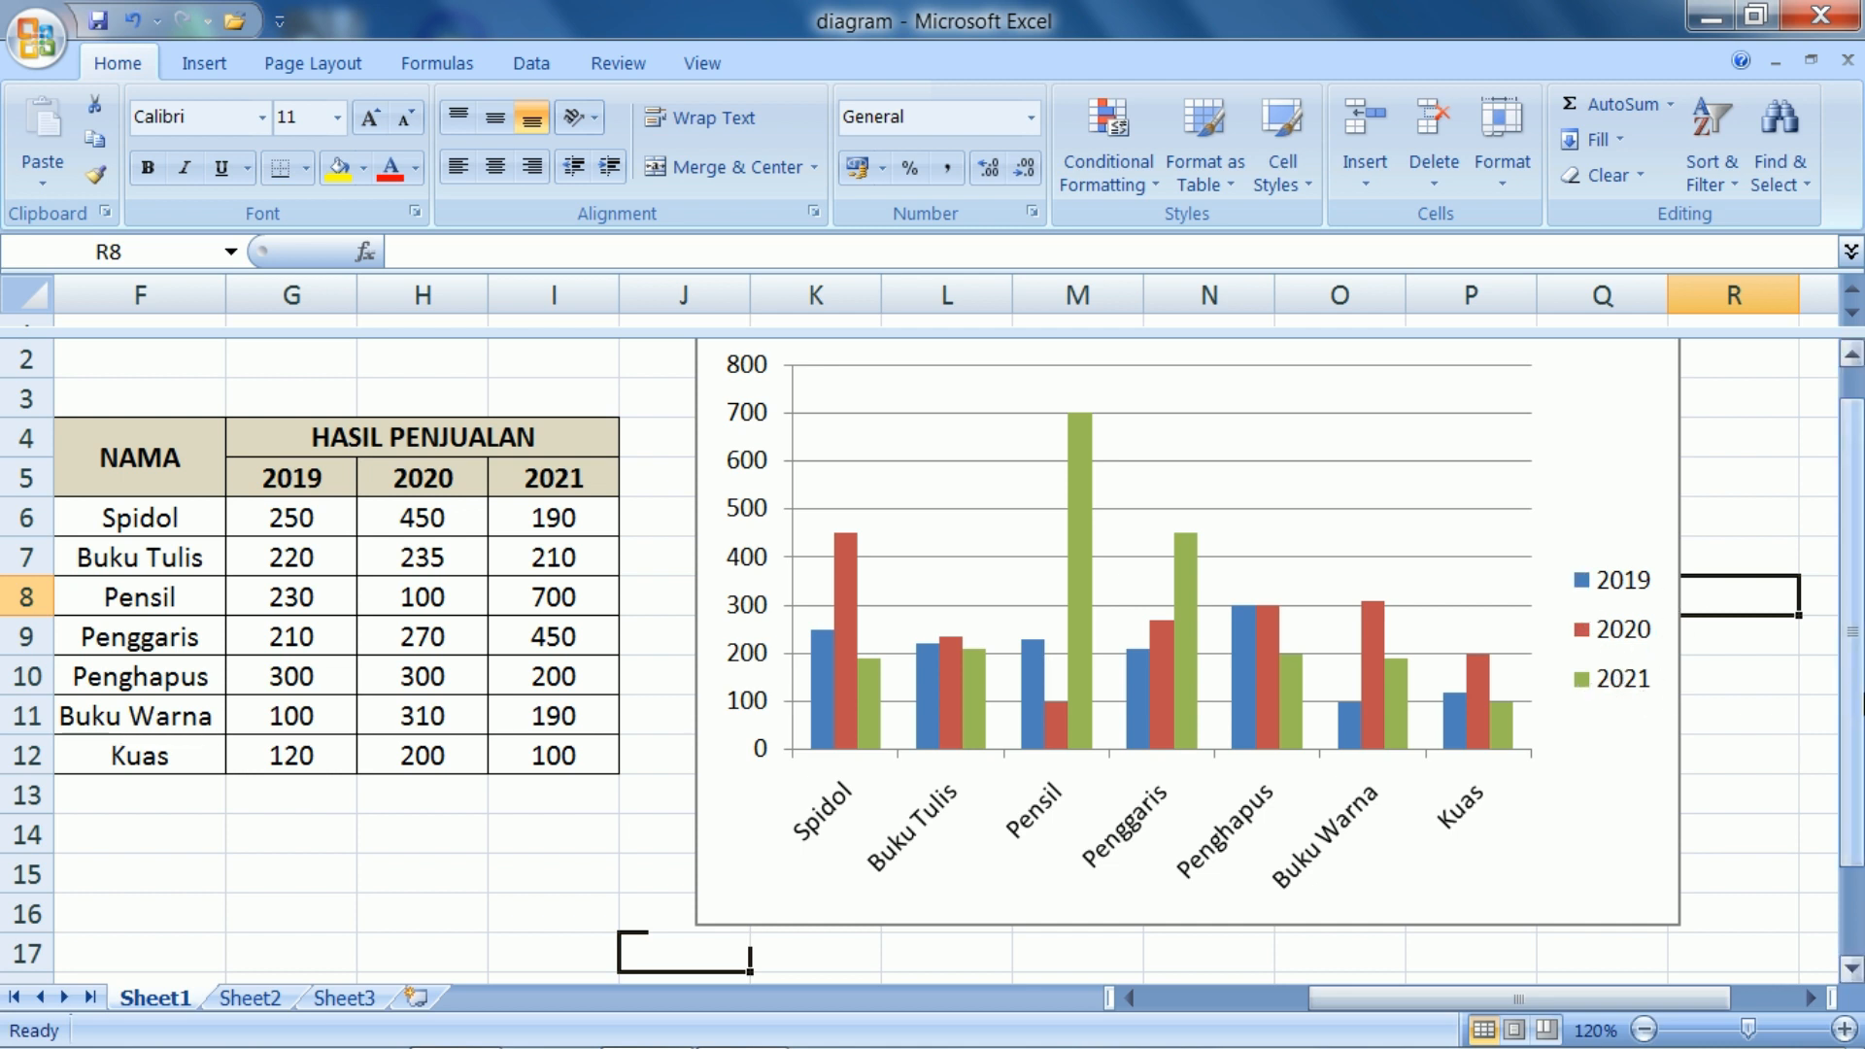
# Add a title above the column chart reading "HASIL PENJUALAN"
pyautogui.moveTo(1852, 721); pyautogui.dragTo(1852, 692)
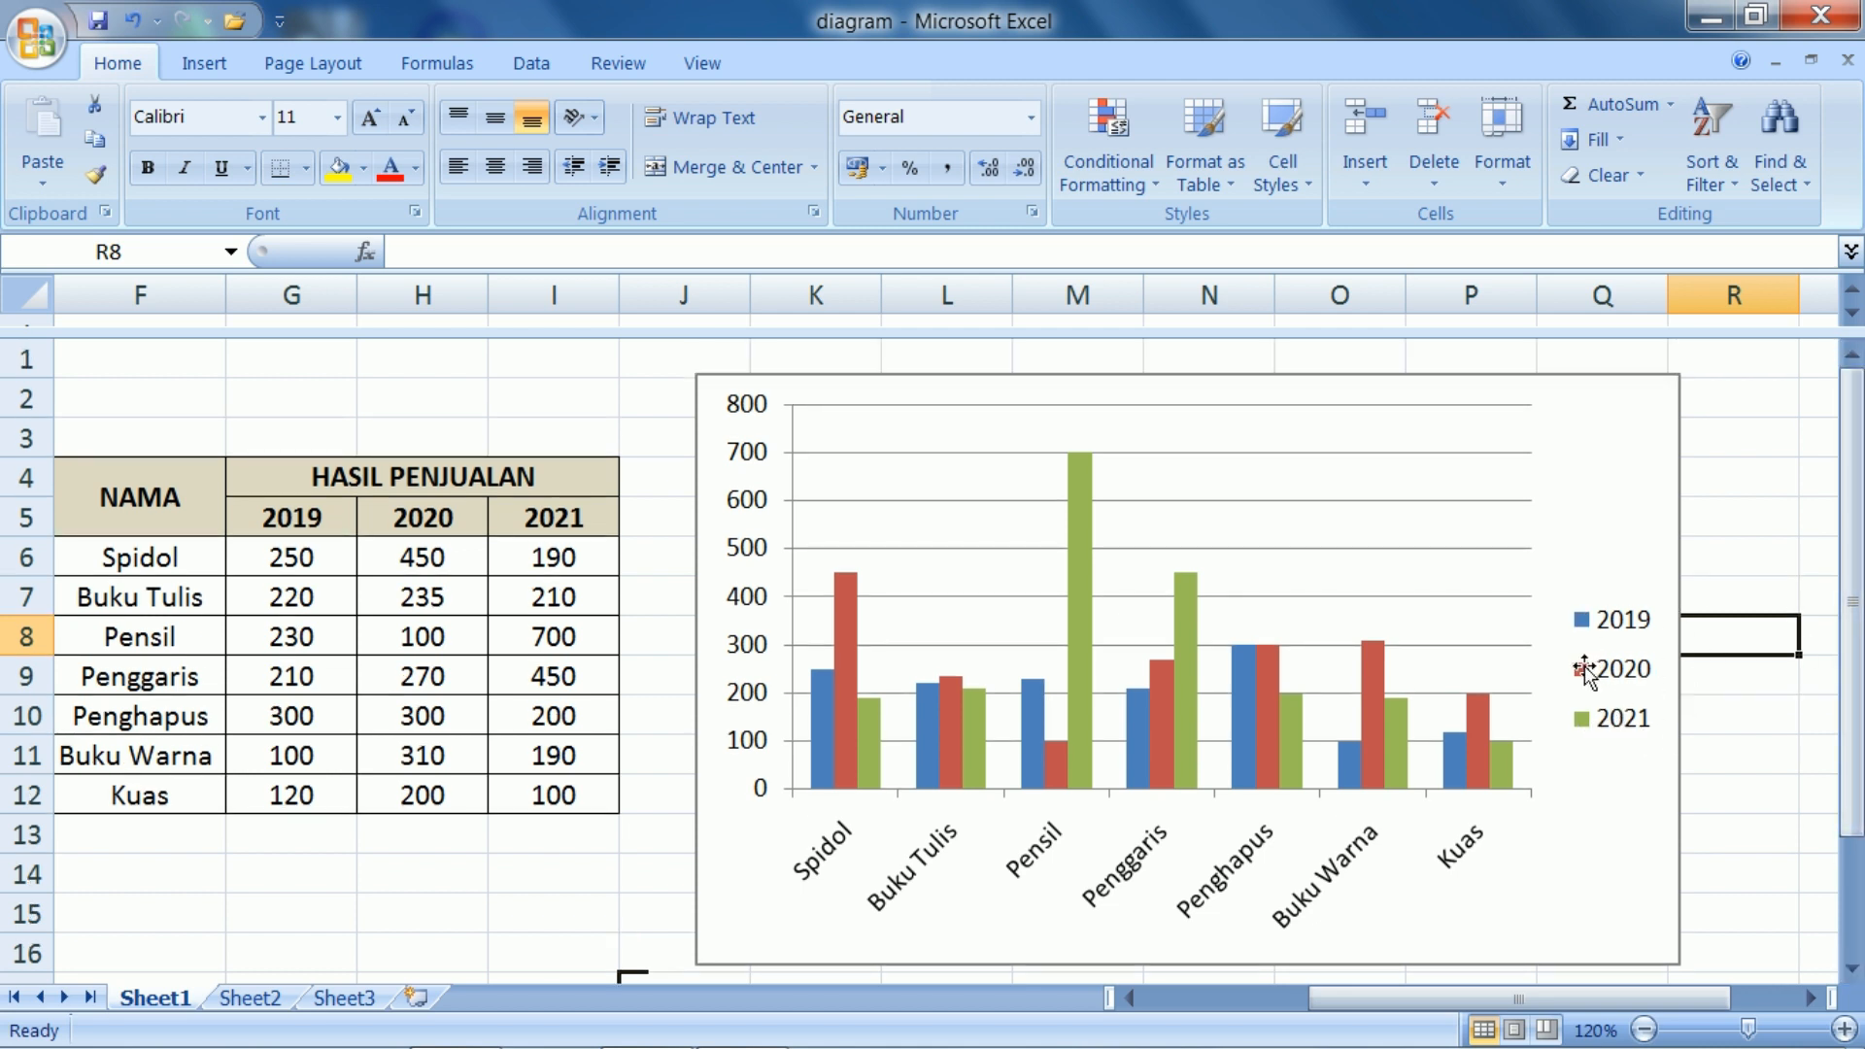
pyautogui.click(1634, 488)
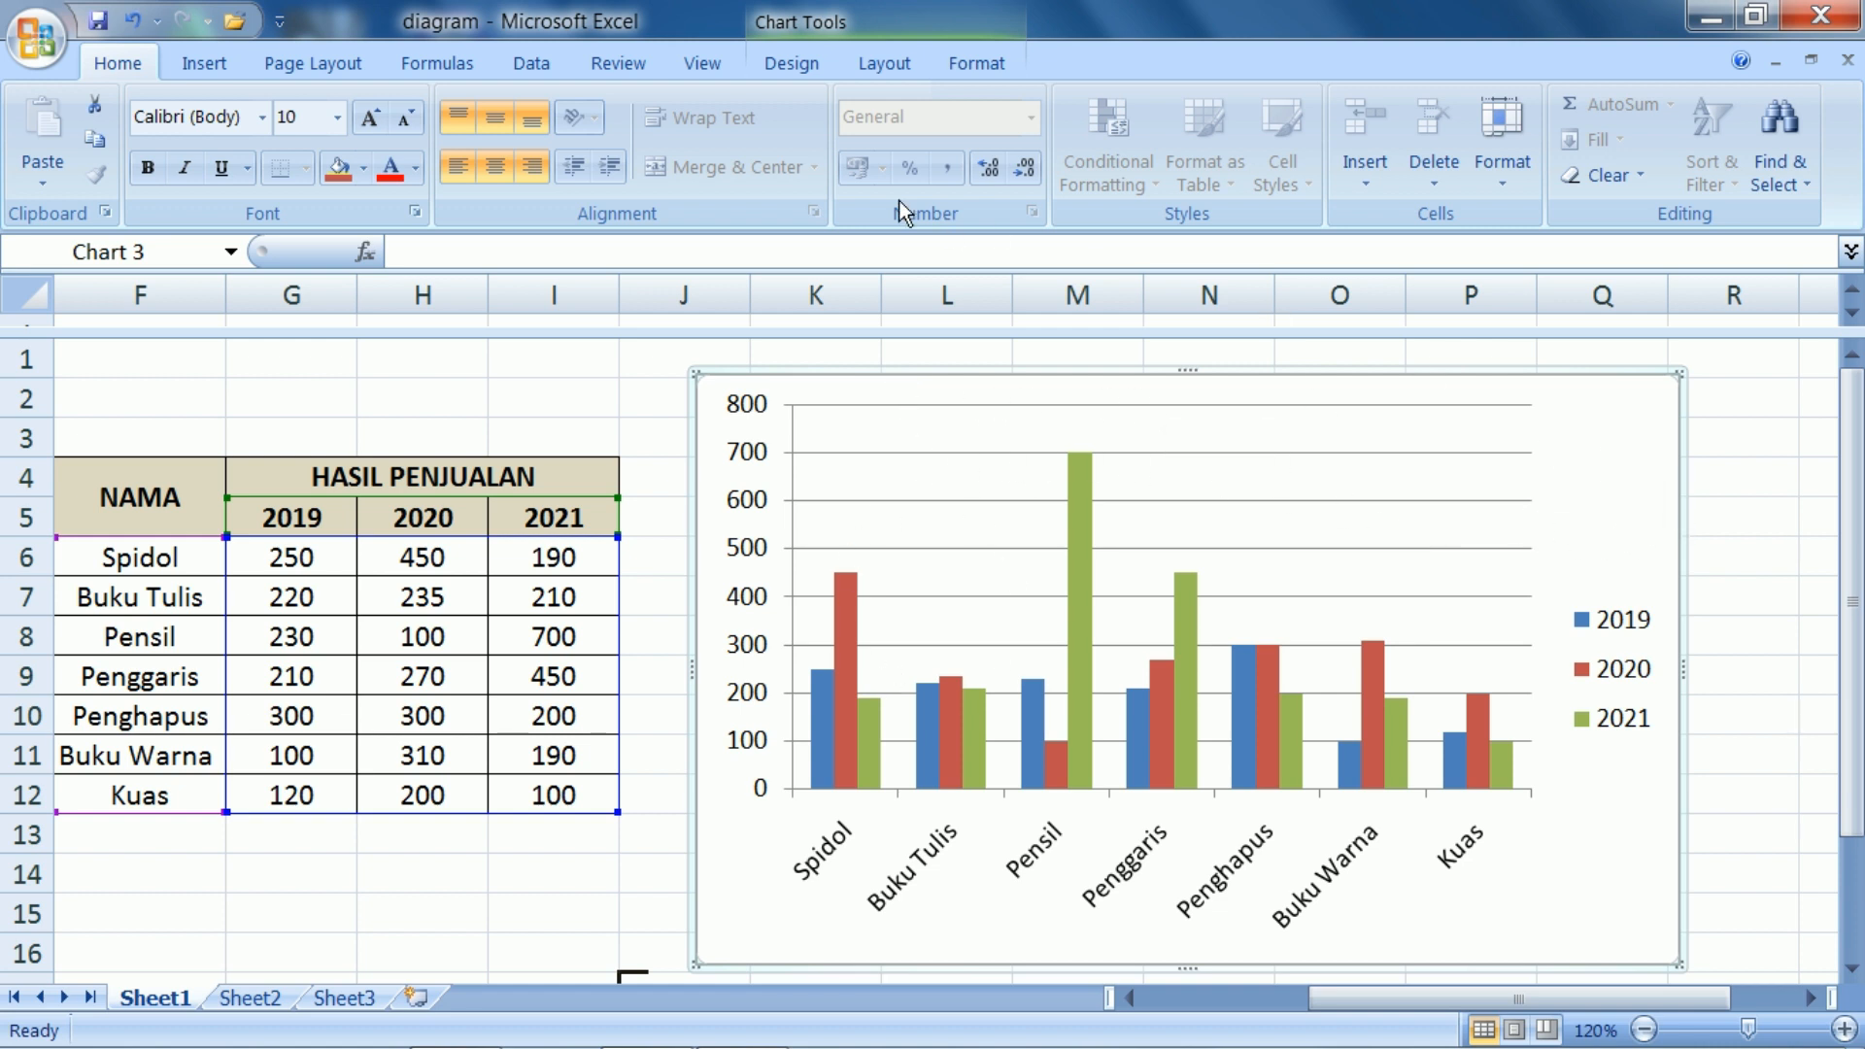
pyautogui.click(871, 62)
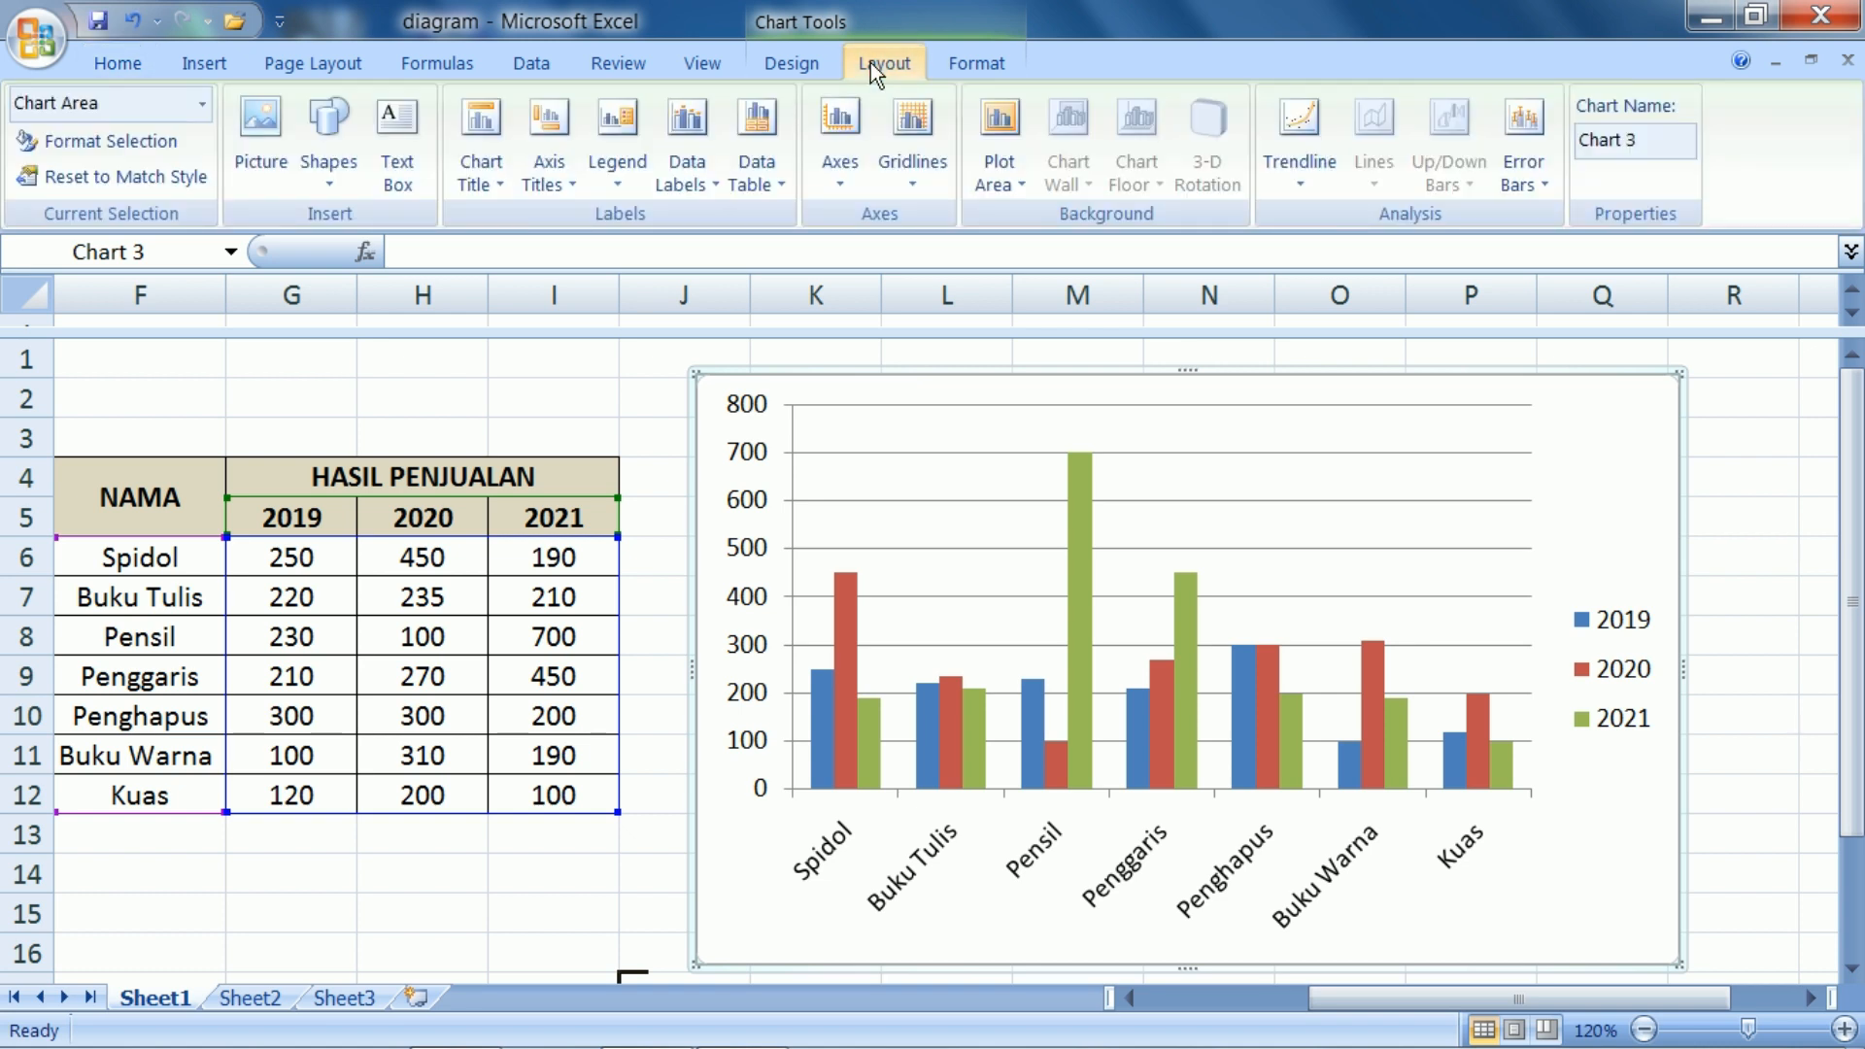
pyautogui.click(494, 183)
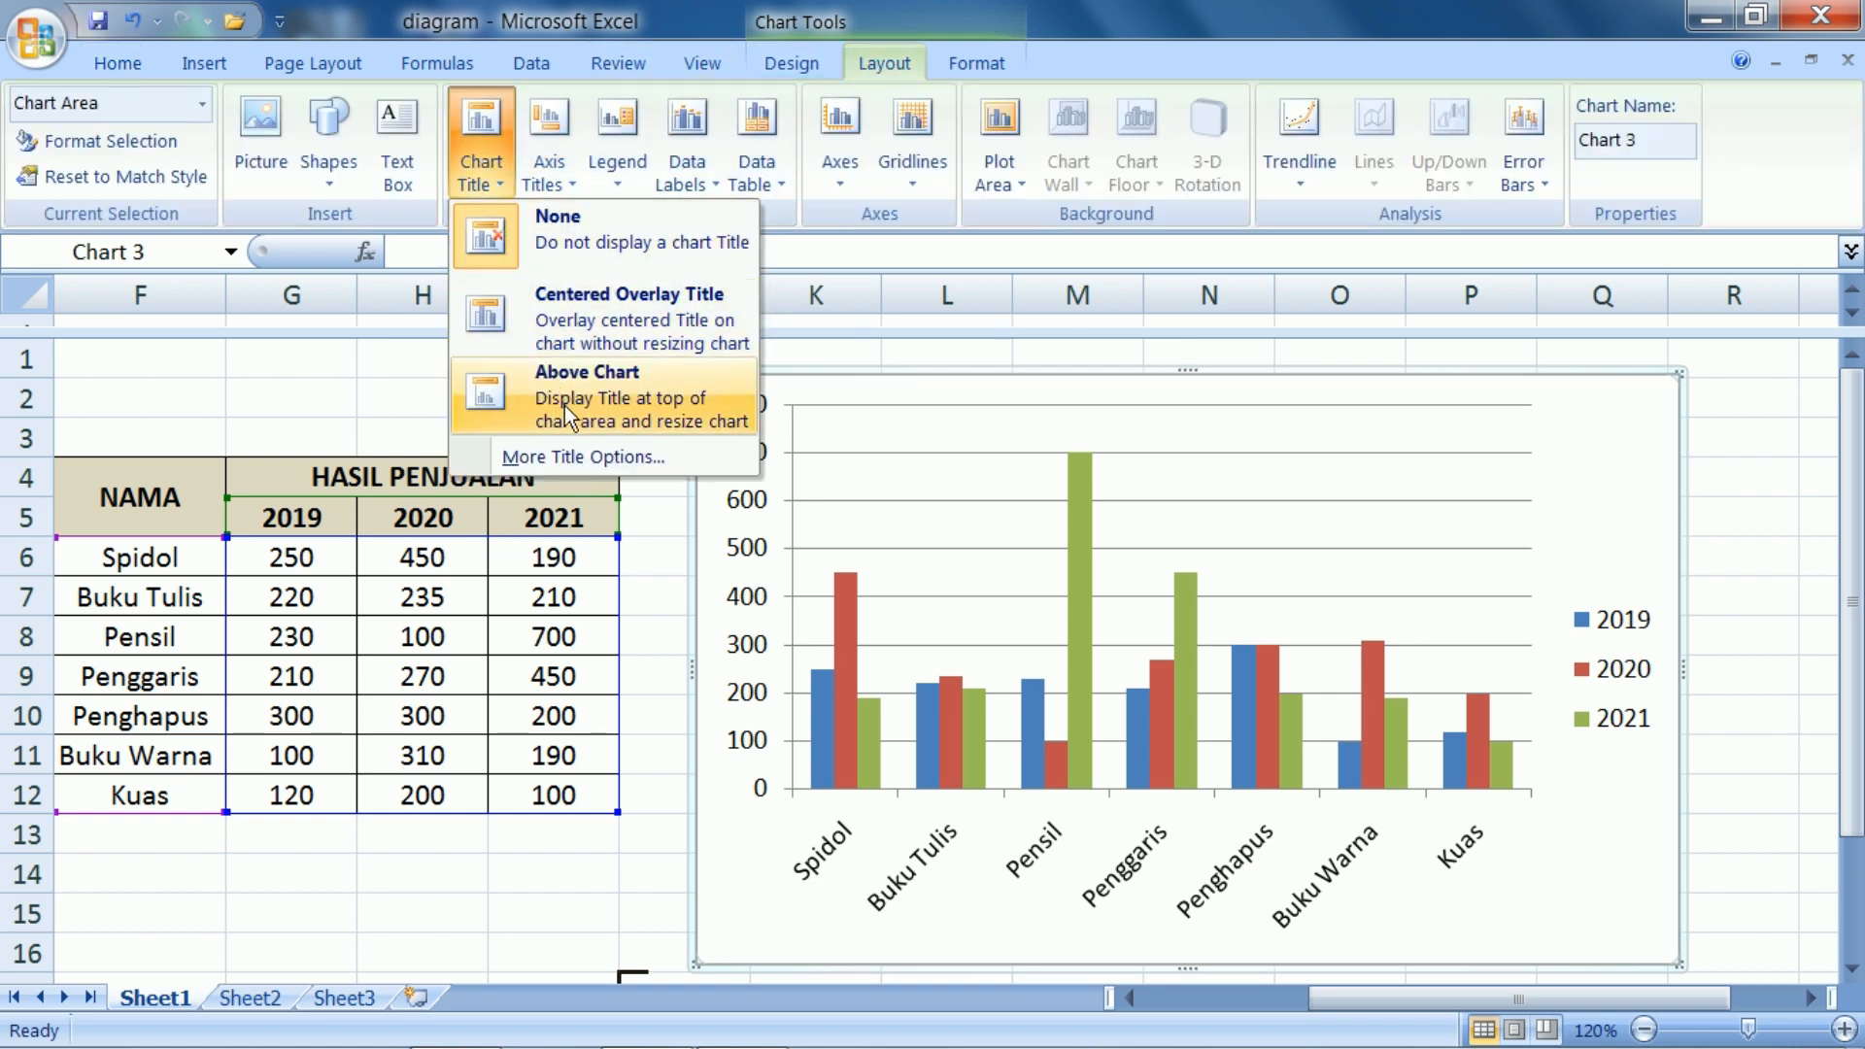
pyautogui.click(587, 395)
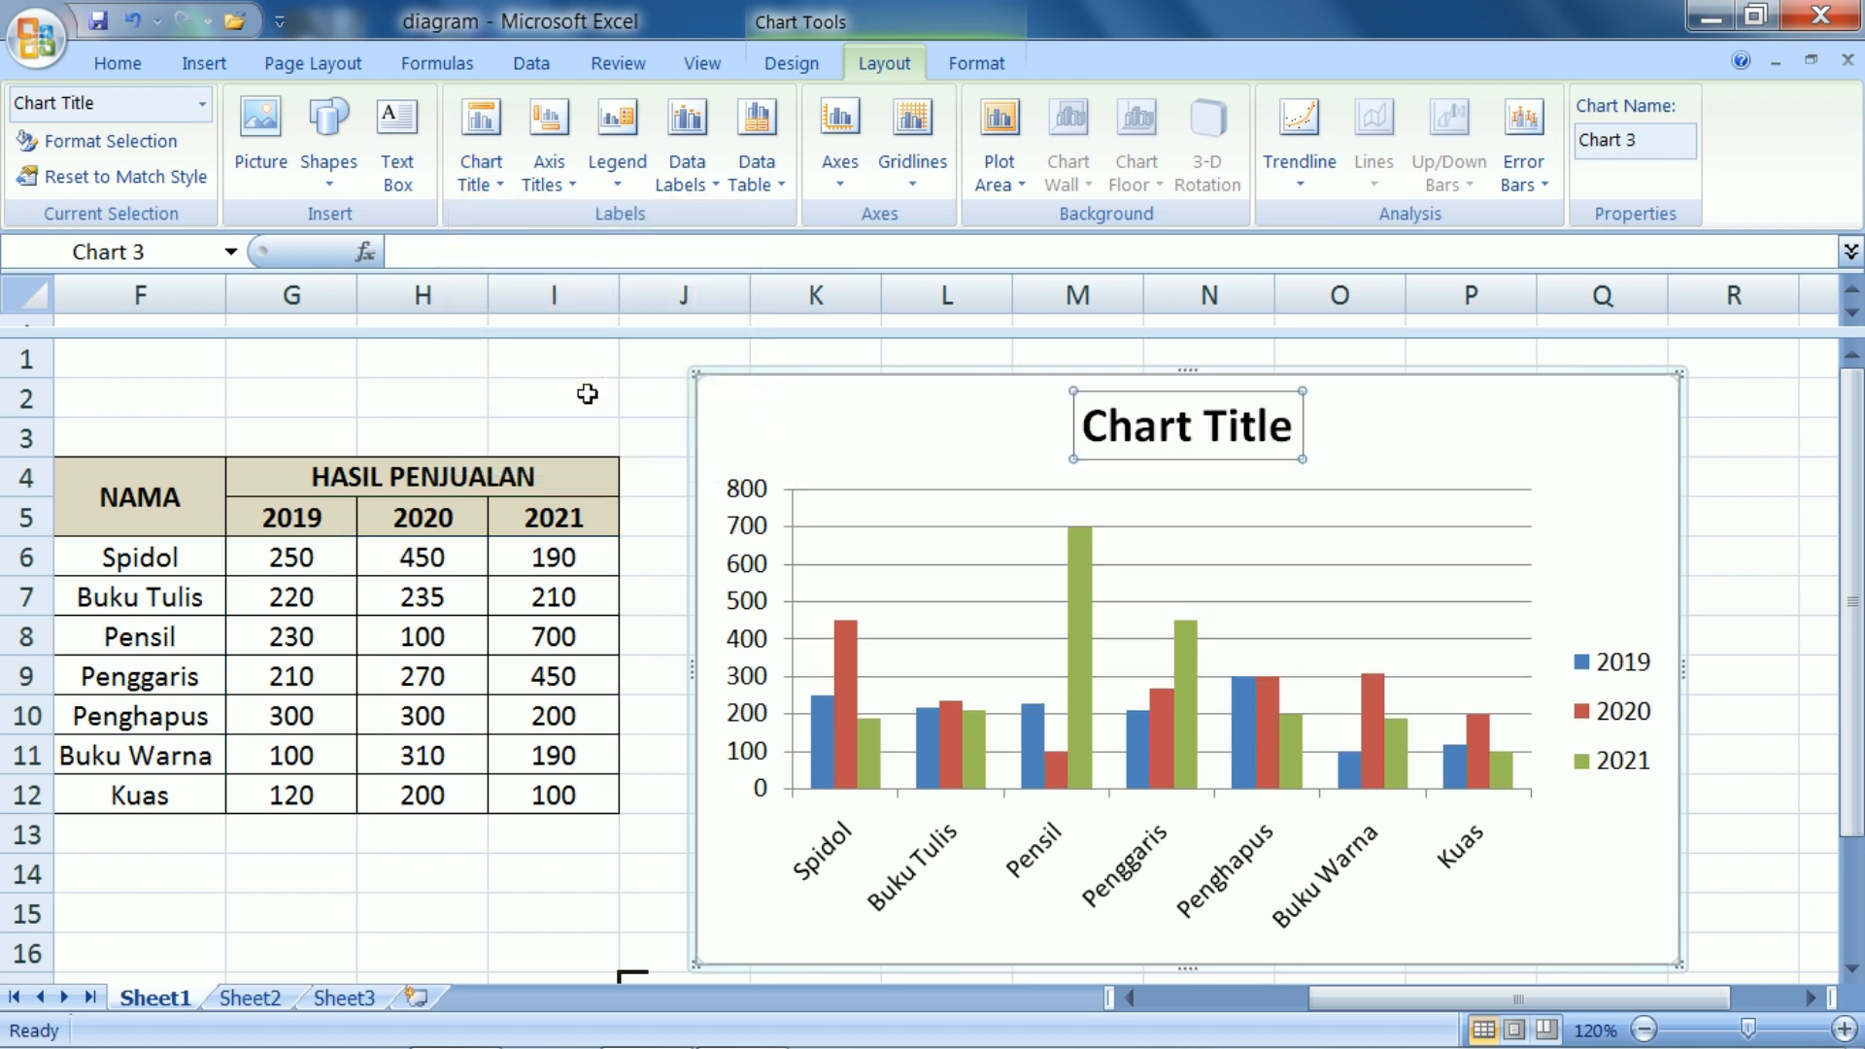
pyautogui.moveTo(1290, 428); pyautogui.dragTo(1099, 438)
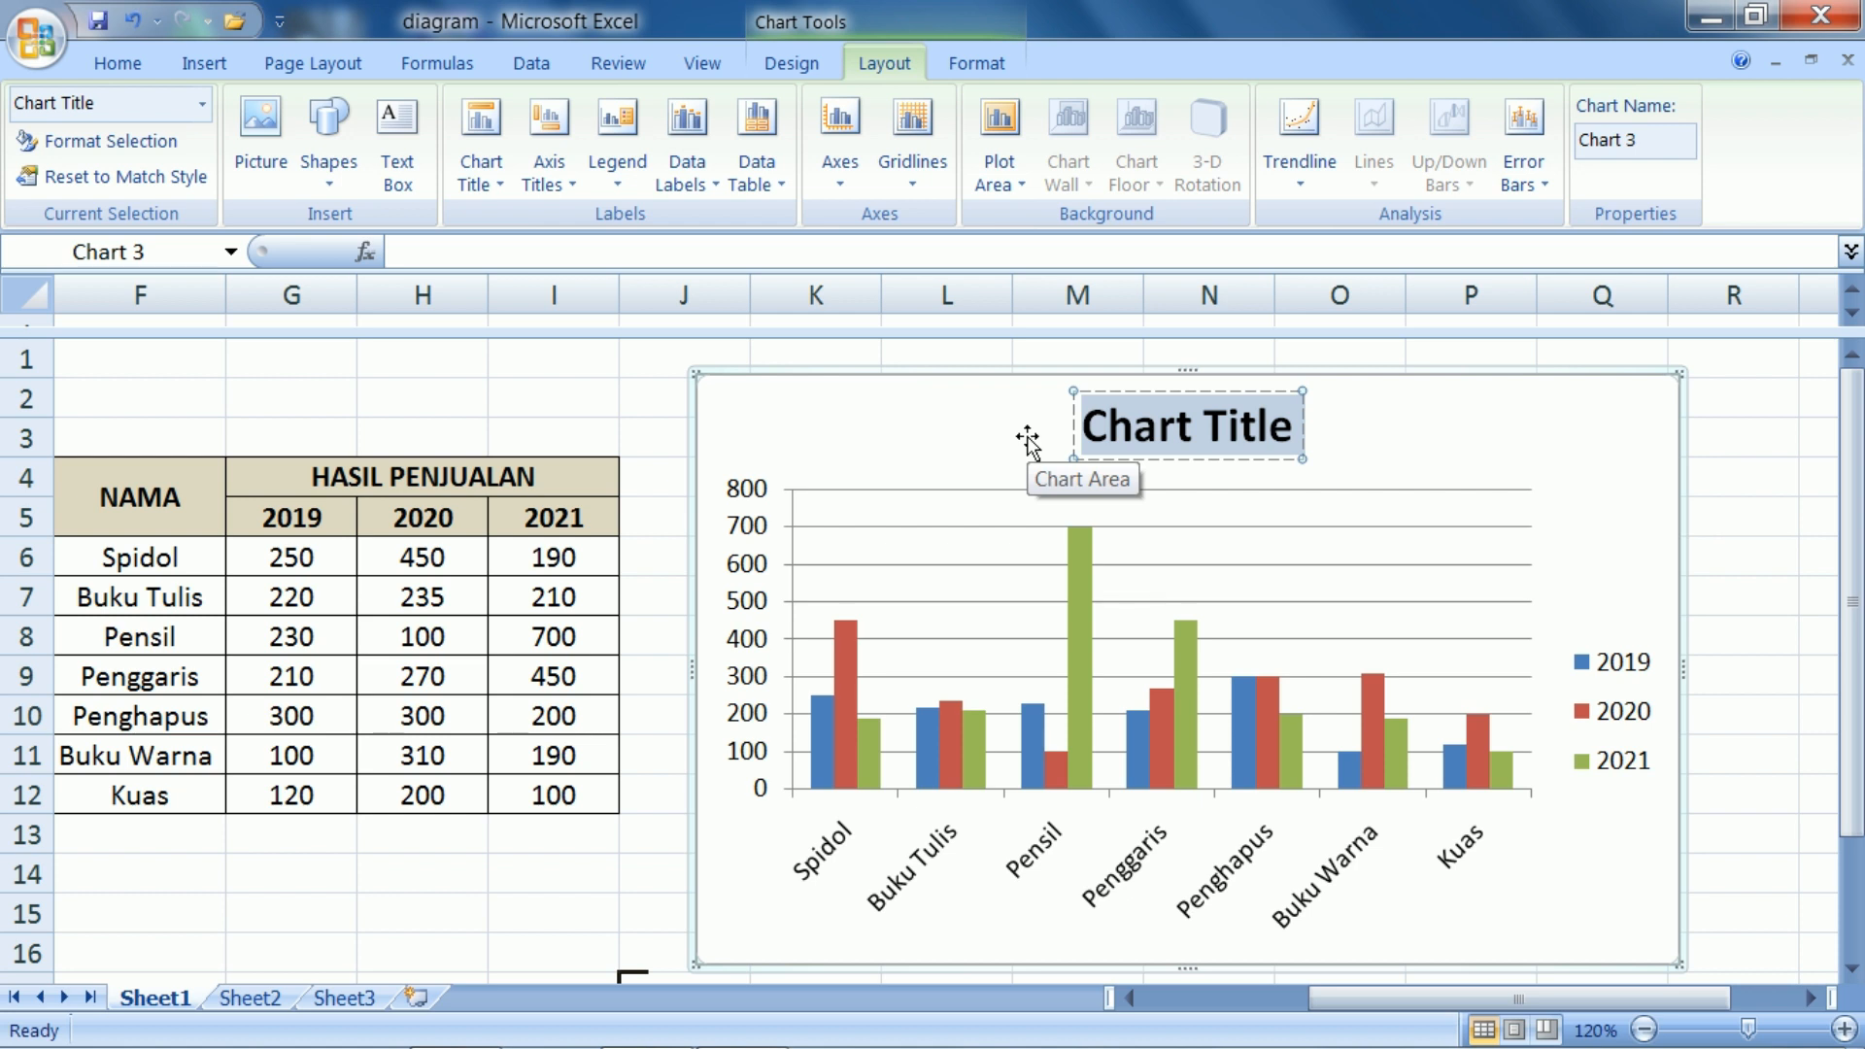
pyautogui.write('HASIL PEN')
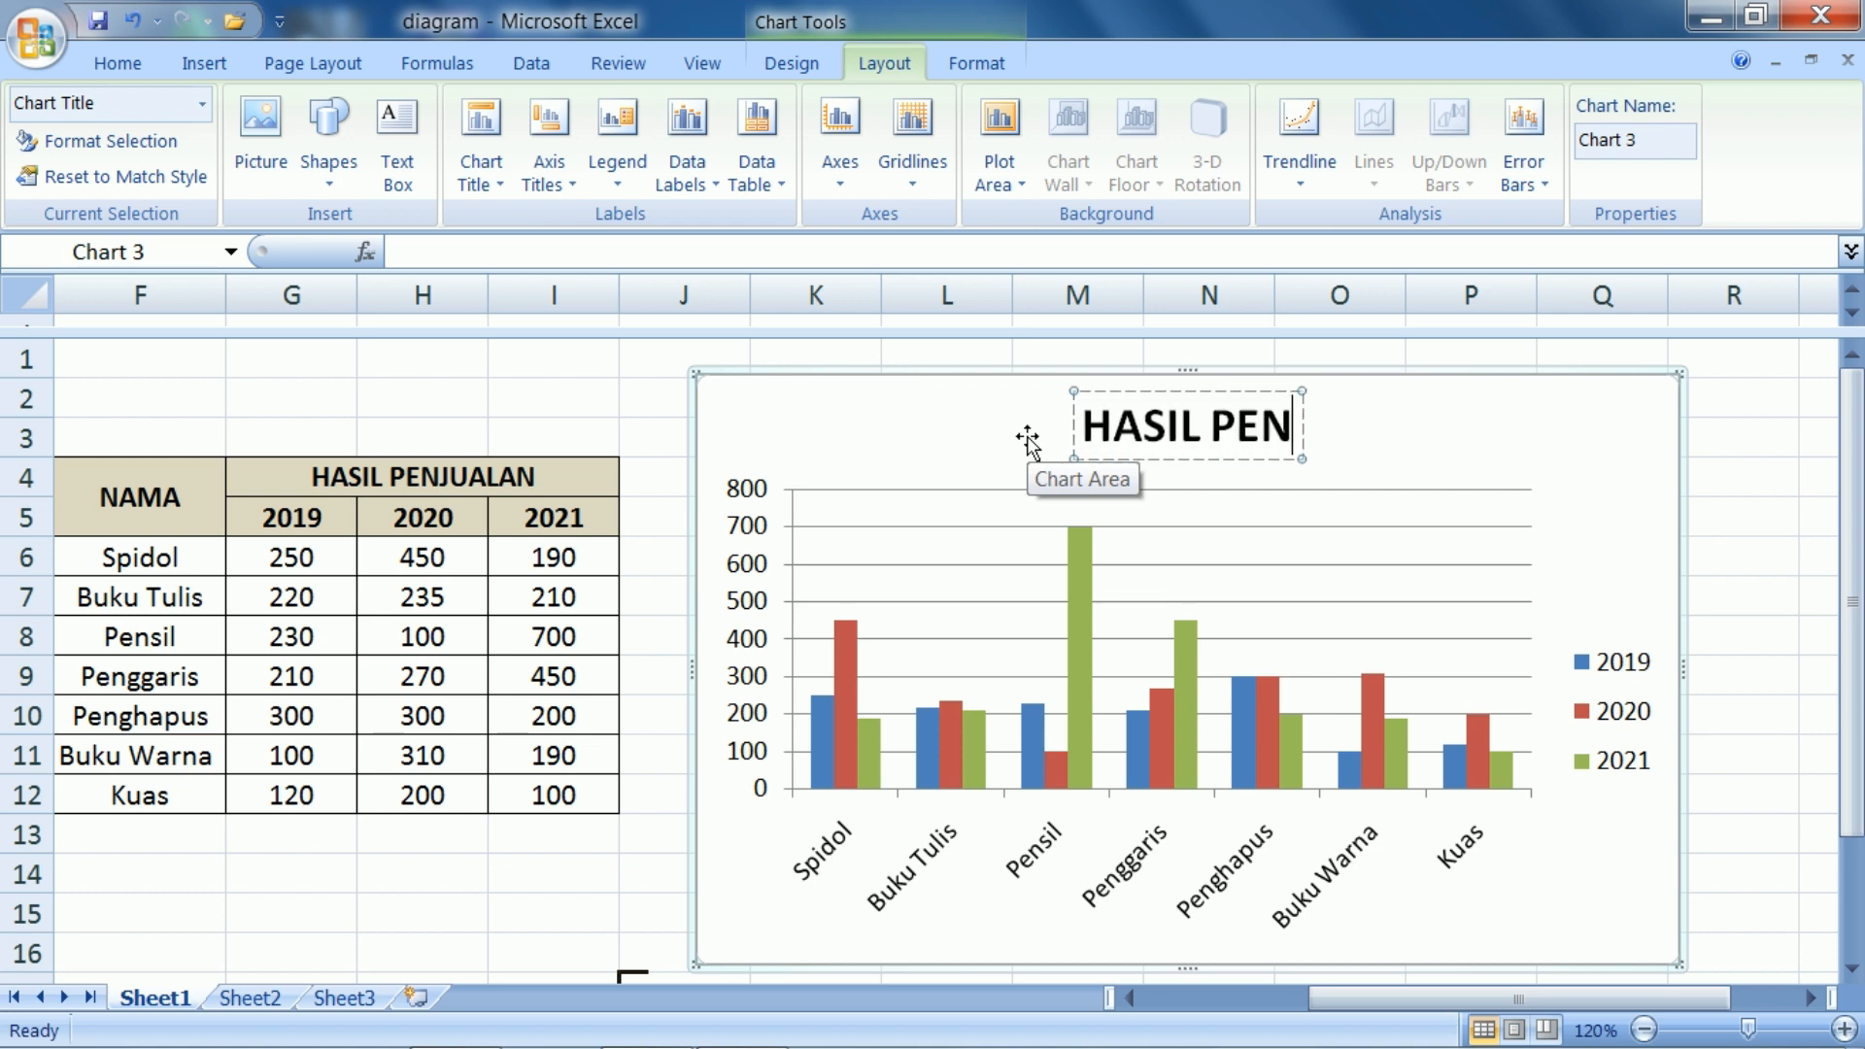
pyautogui.write('JUALAN')
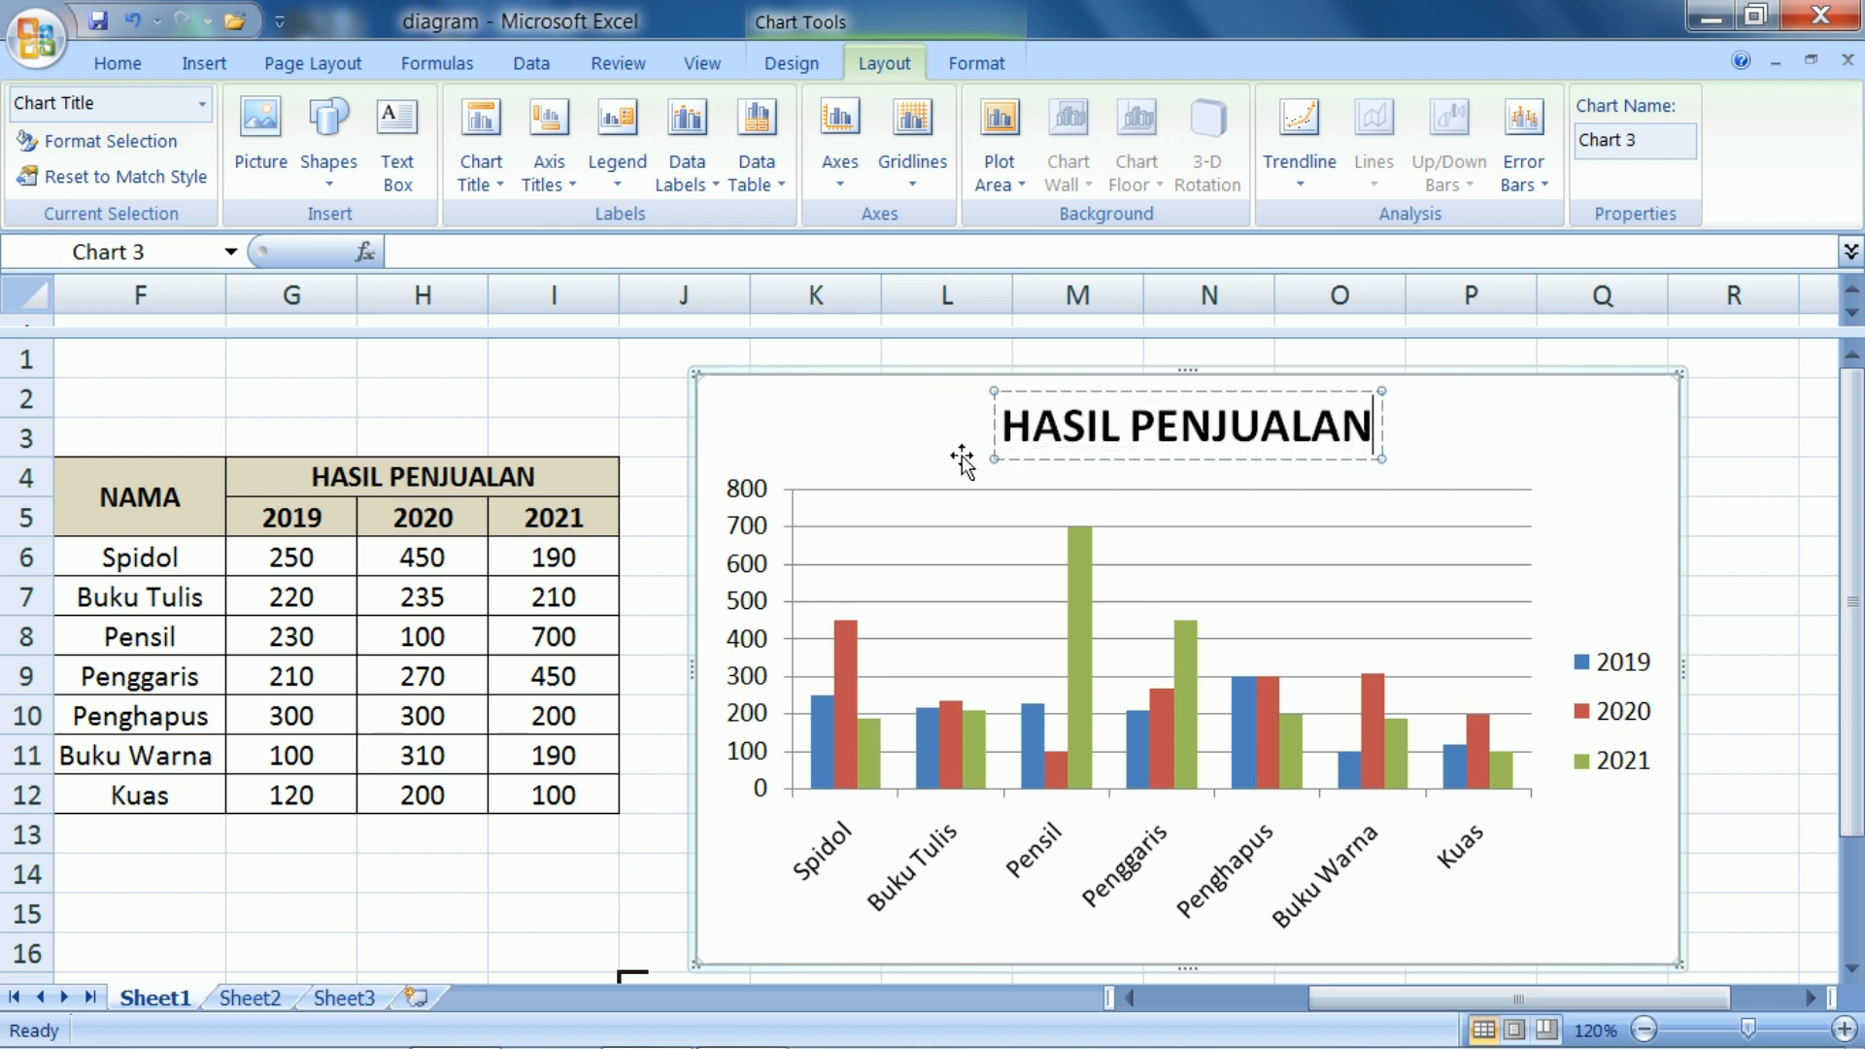
pyautogui.click(1566, 460)
# Fill the column chart's background with the lightest tint of the dark blue theme colour
pyautogui.moveTo(1856, 456)
pyautogui.mouseDown()
pyautogui.moveTo(1860, 545)
pyautogui.moveTo(1857, 457)
pyautogui.mouseUp()
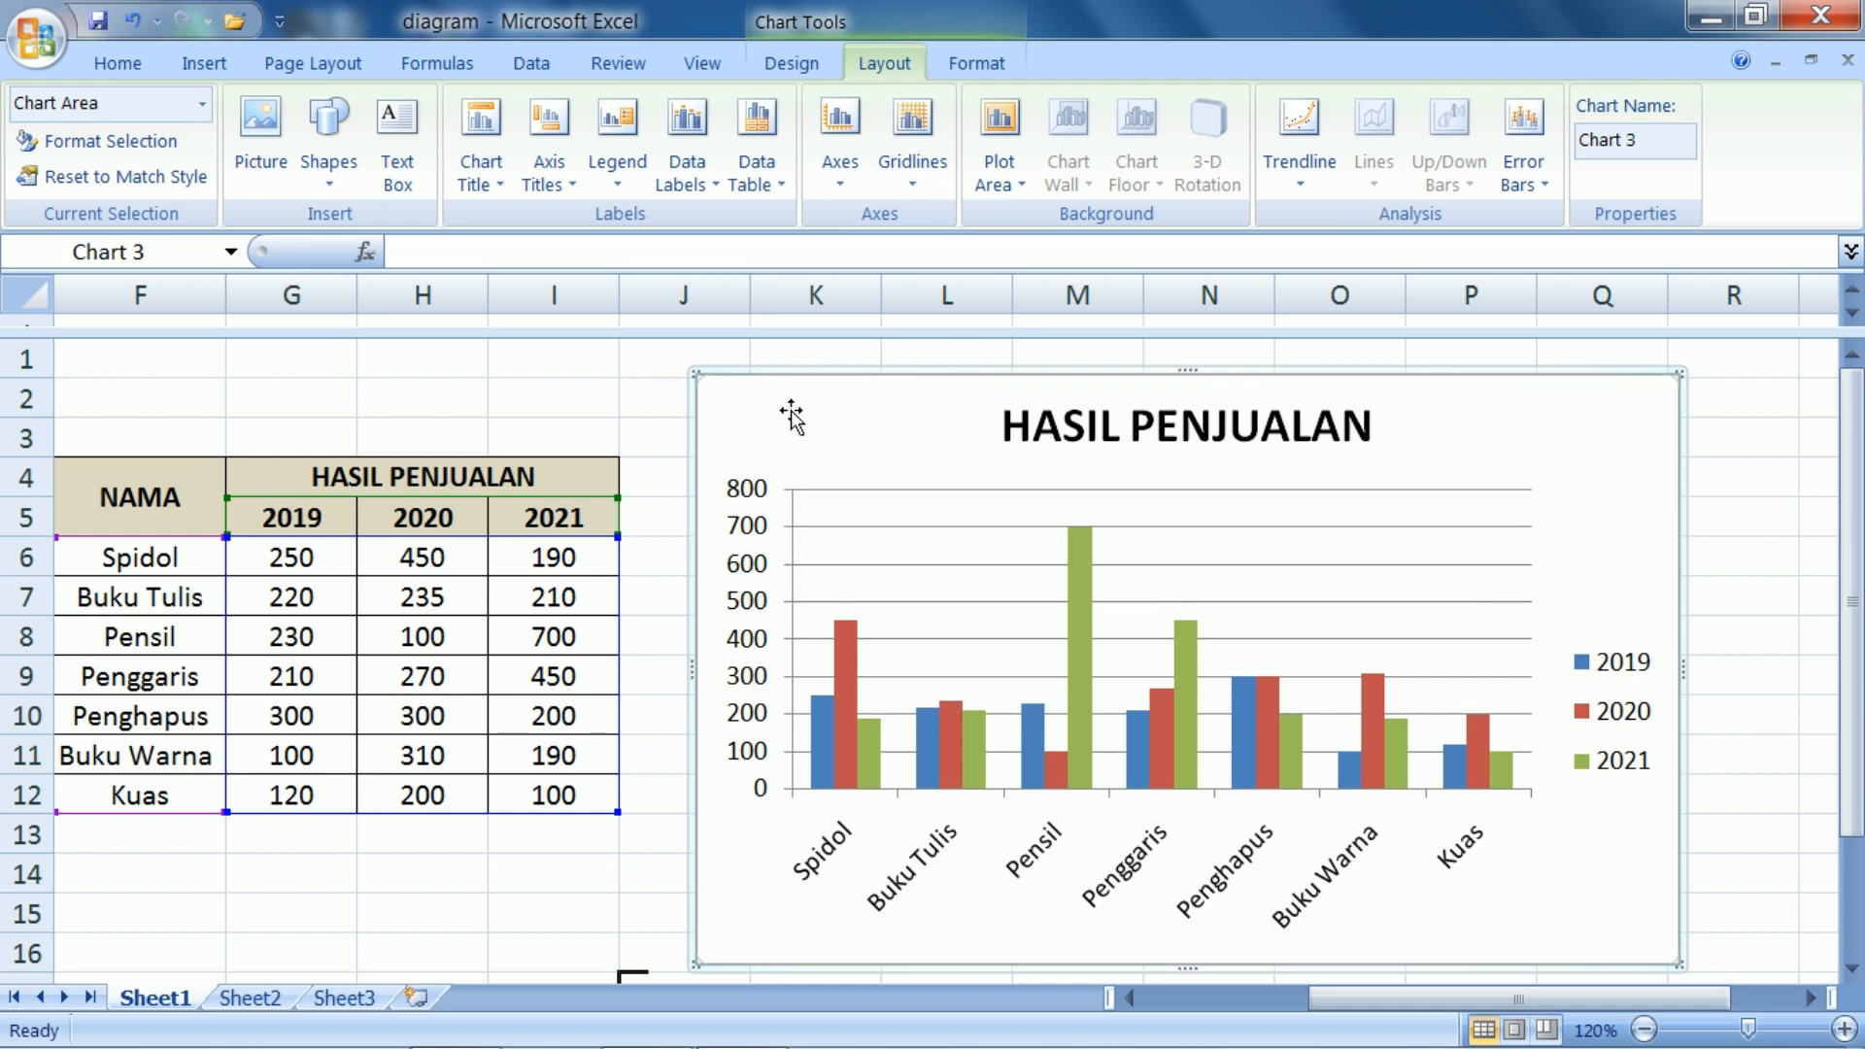
pyautogui.rightClick(1549, 428)
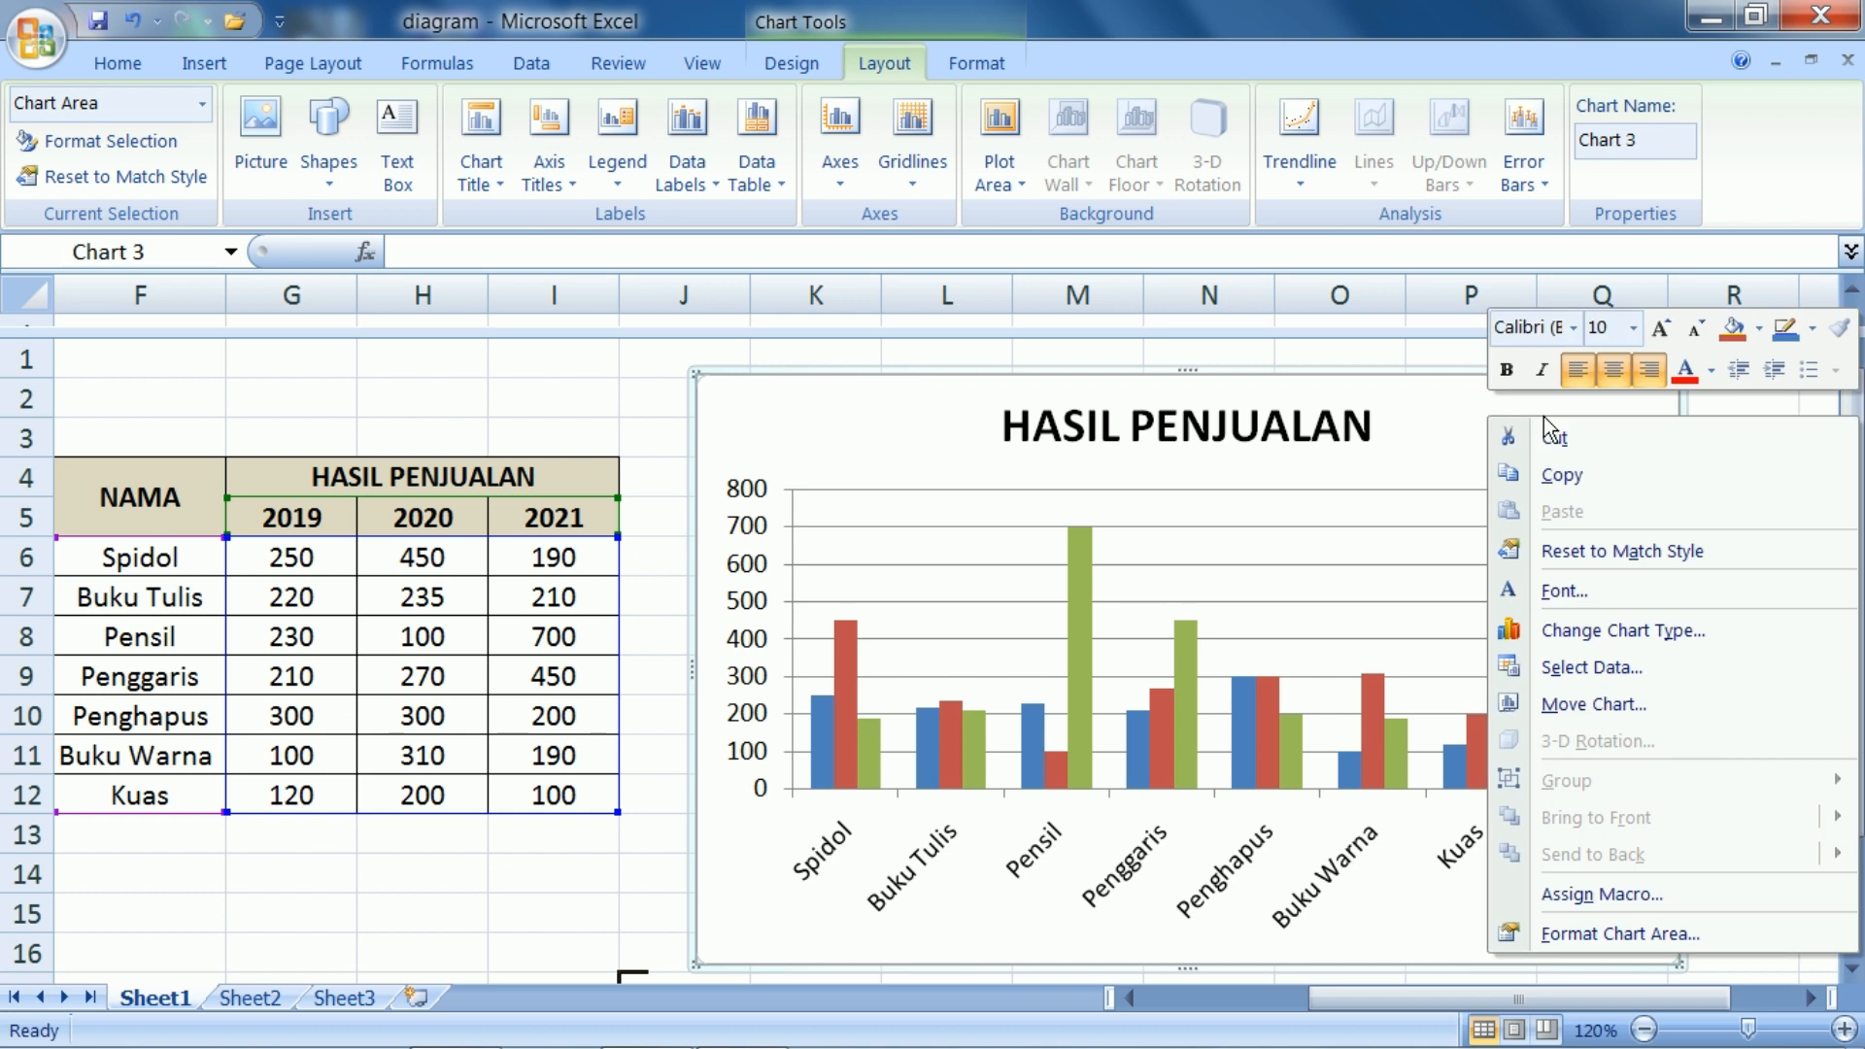
pyautogui.click(1757, 330)
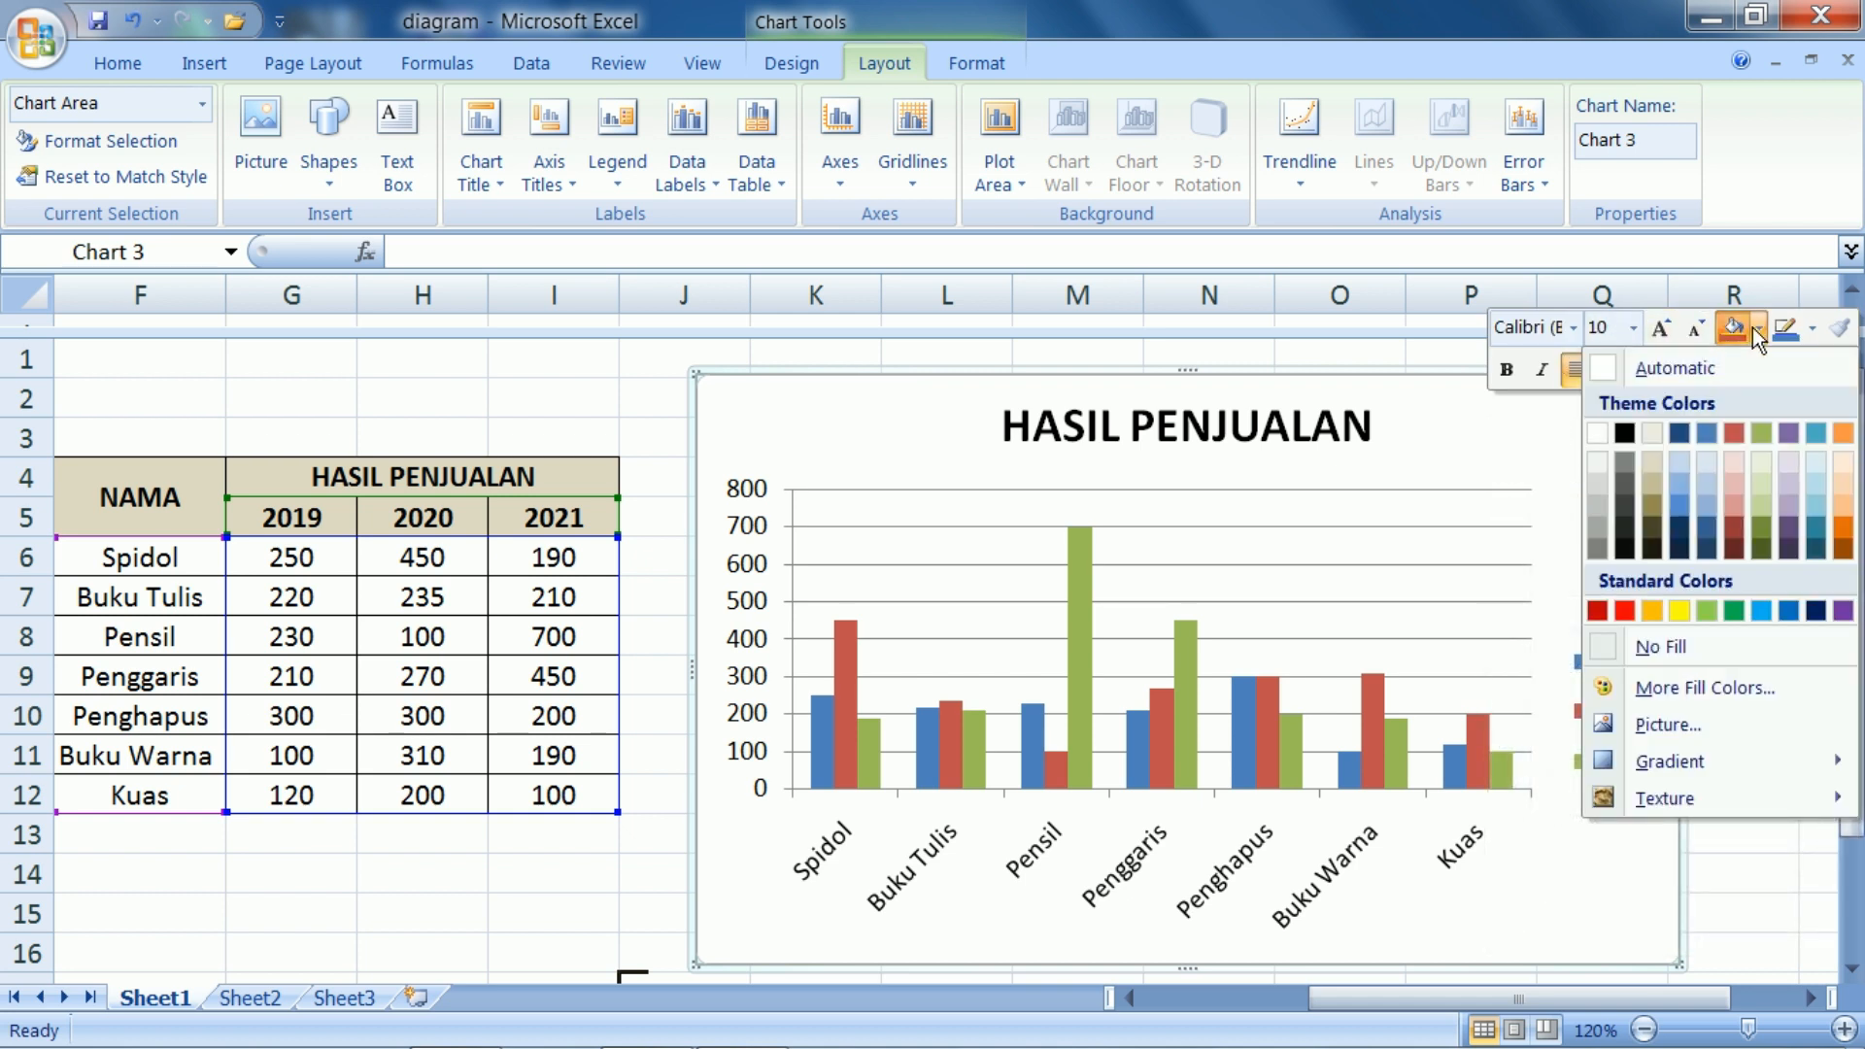
pyautogui.click(1675, 458)
pyautogui.click(1769, 516)
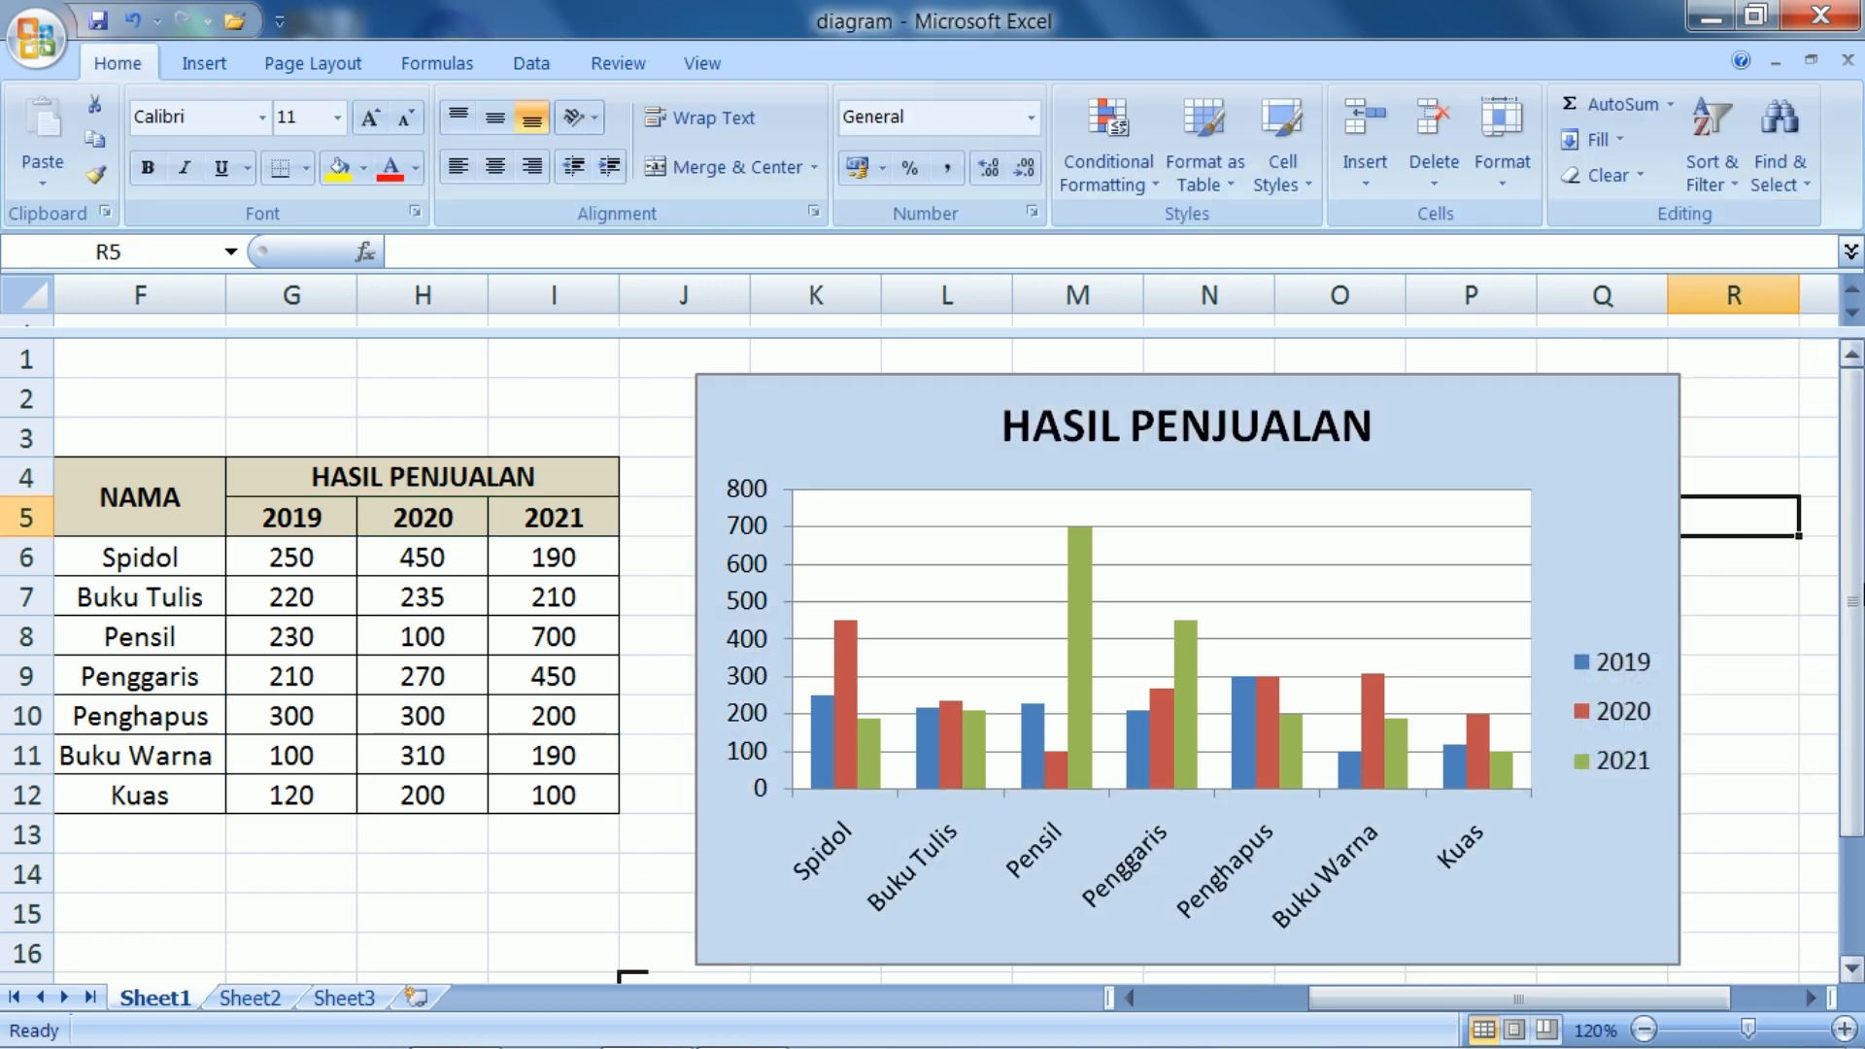
pyautogui.moveTo(1863, 589)
pyautogui.mouseDown()
pyautogui.moveTo(1863, 671)
pyautogui.moveTo(1862, 589)
pyautogui.moveTo(1852, 622)
pyautogui.mouseUp()
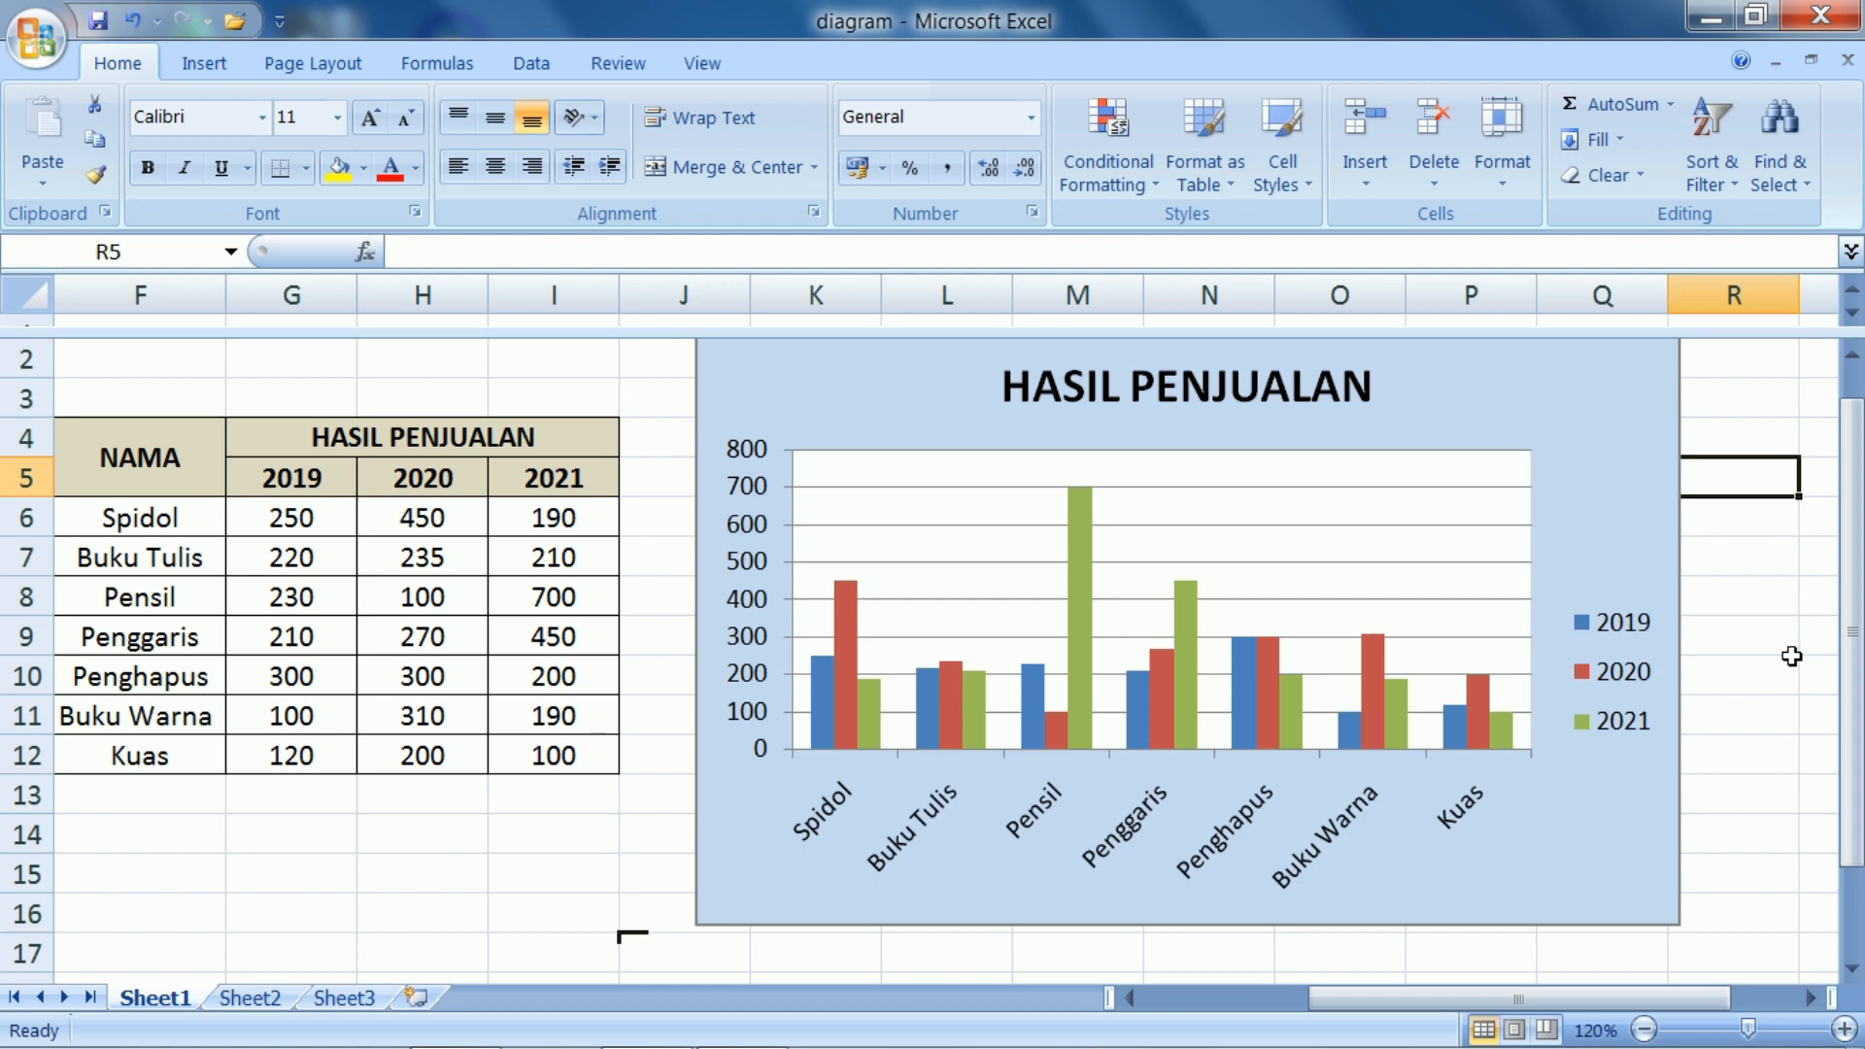
# Insert a 3-D pie chart from empty cell G15 below the sales table
pyautogui.moveTo(1502, 998); pyautogui.dragTo(1338, 998)
pyautogui.moveTo(1860, 565); pyautogui.dragTo(1860, 665)
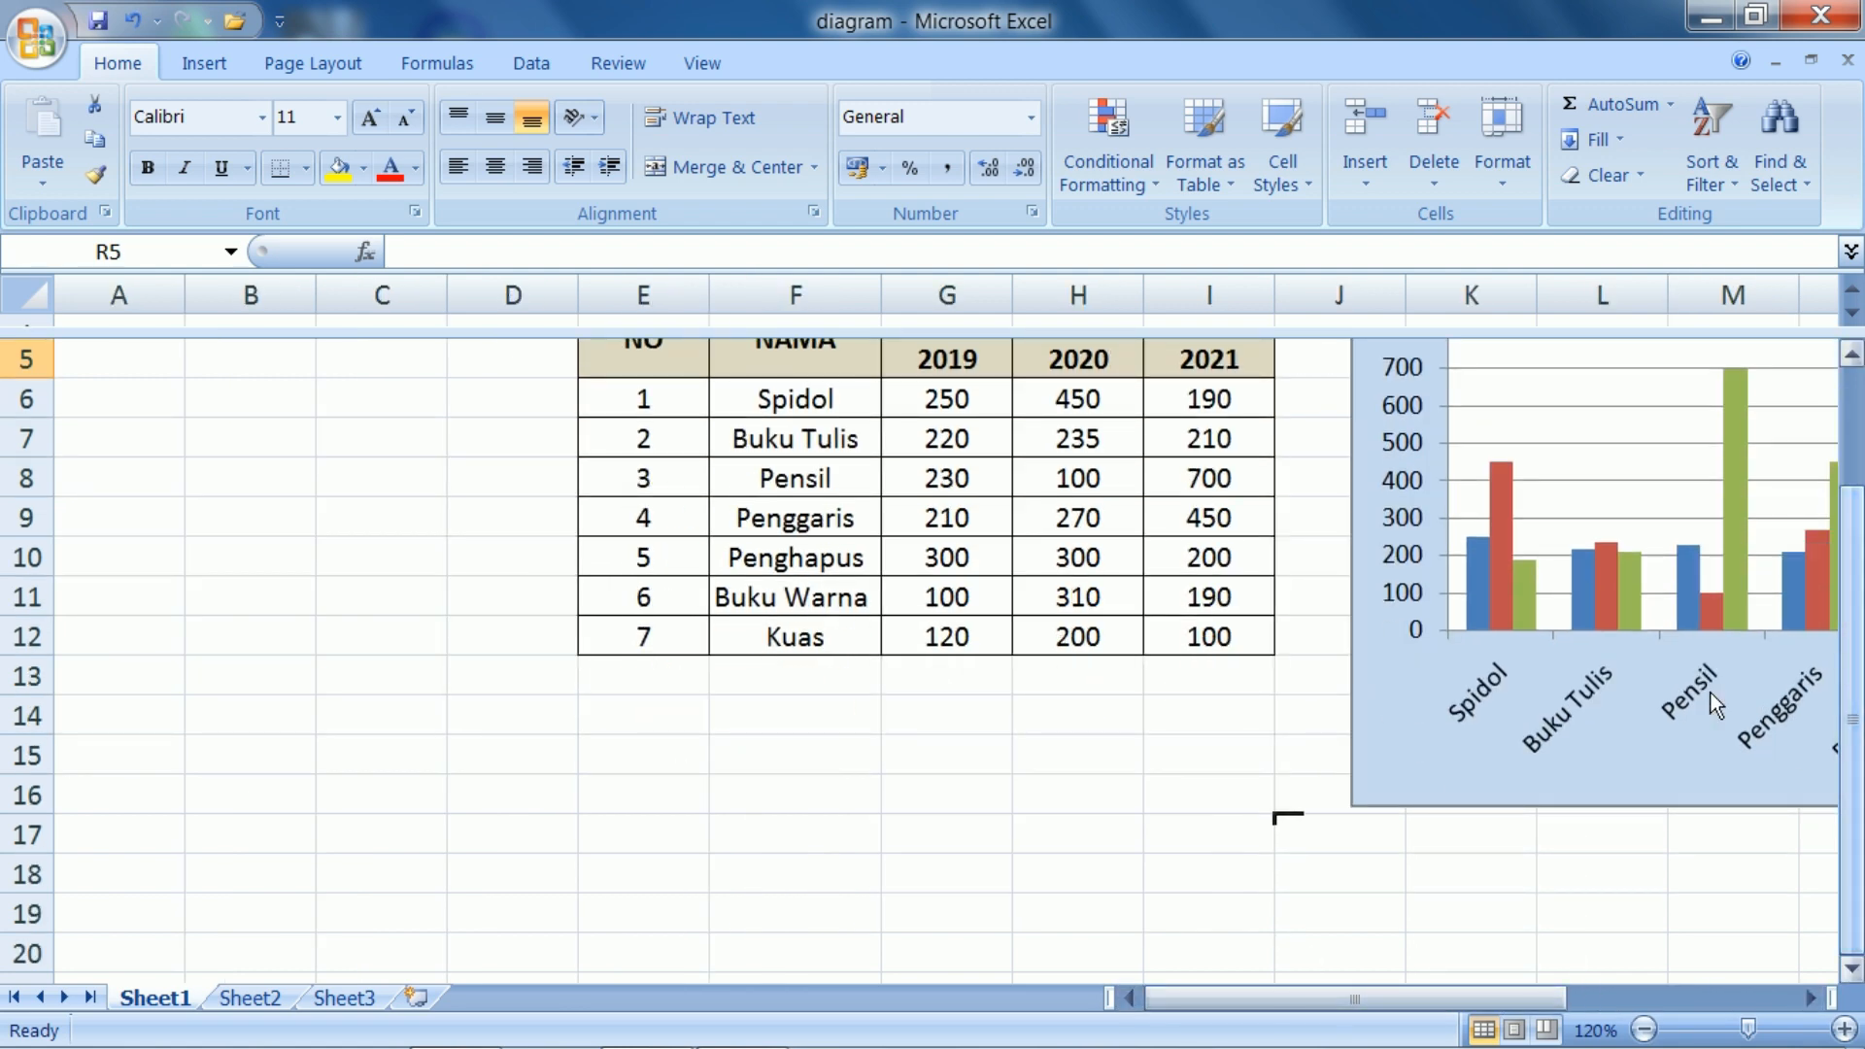
pyautogui.click(953, 760)
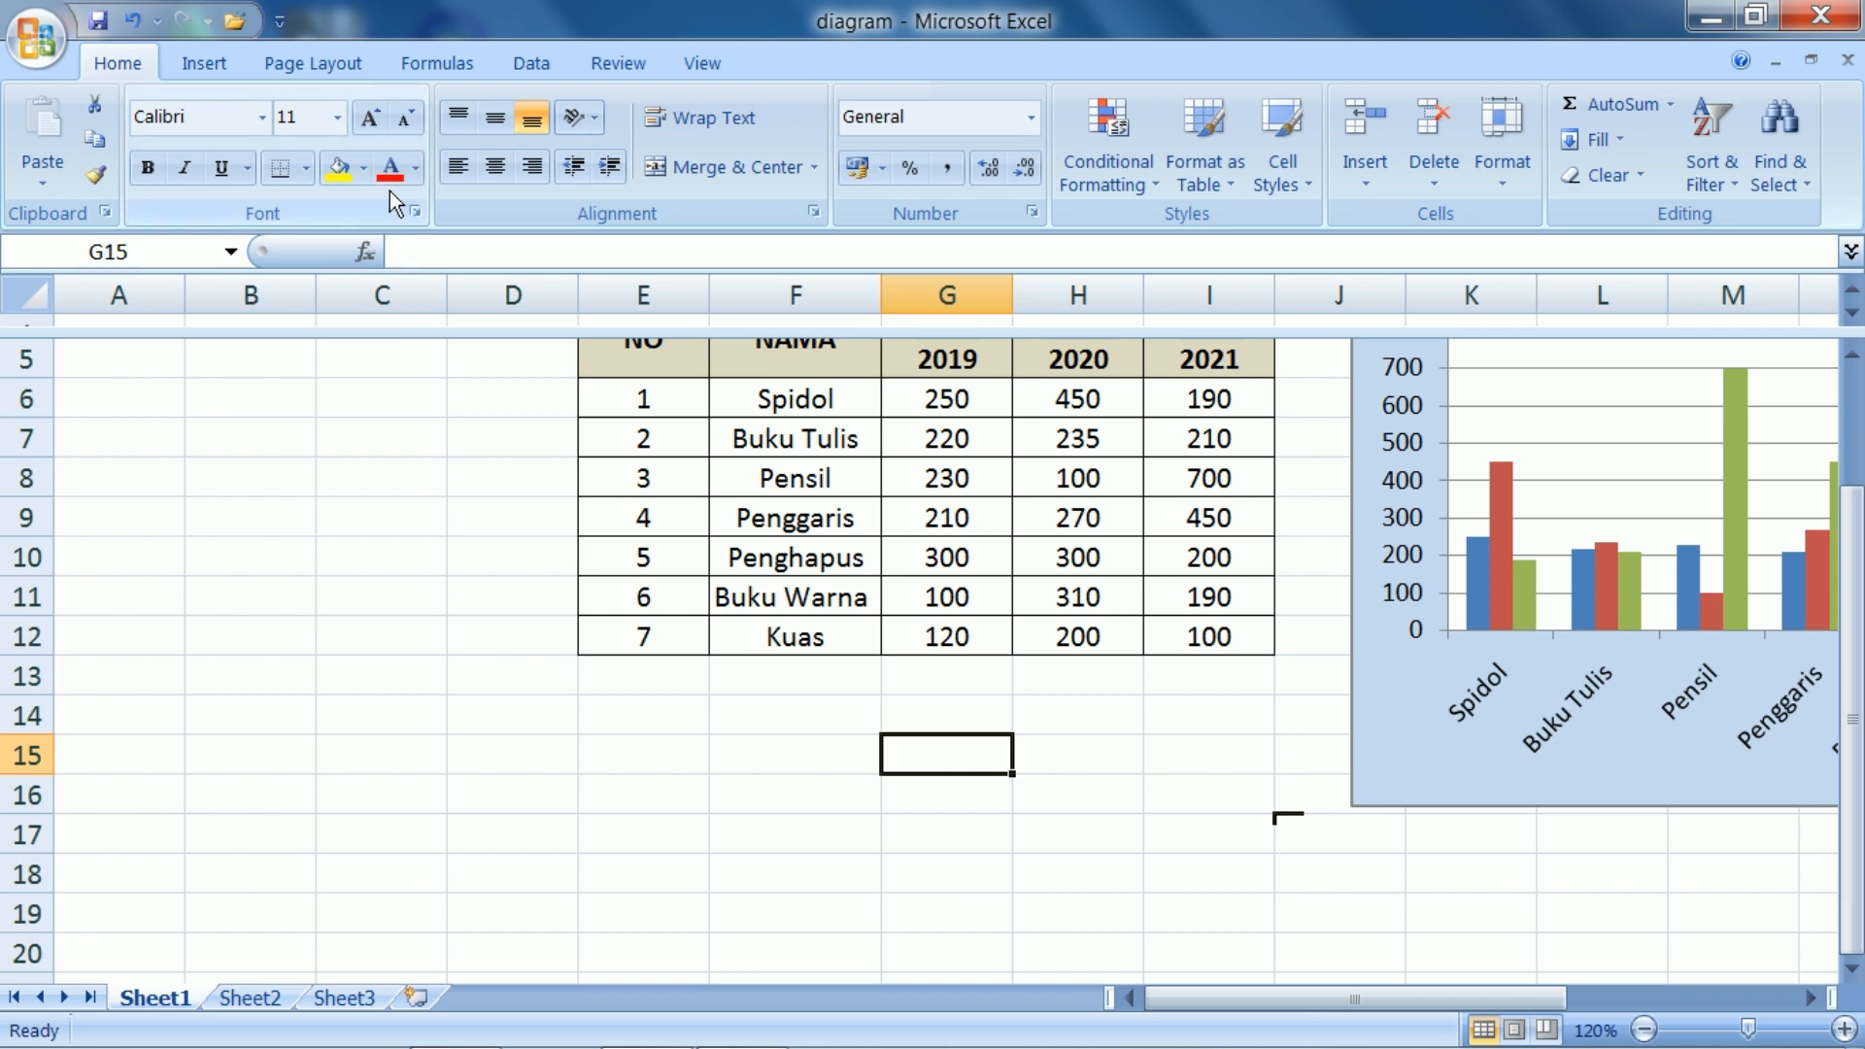
pyautogui.click(207, 62)
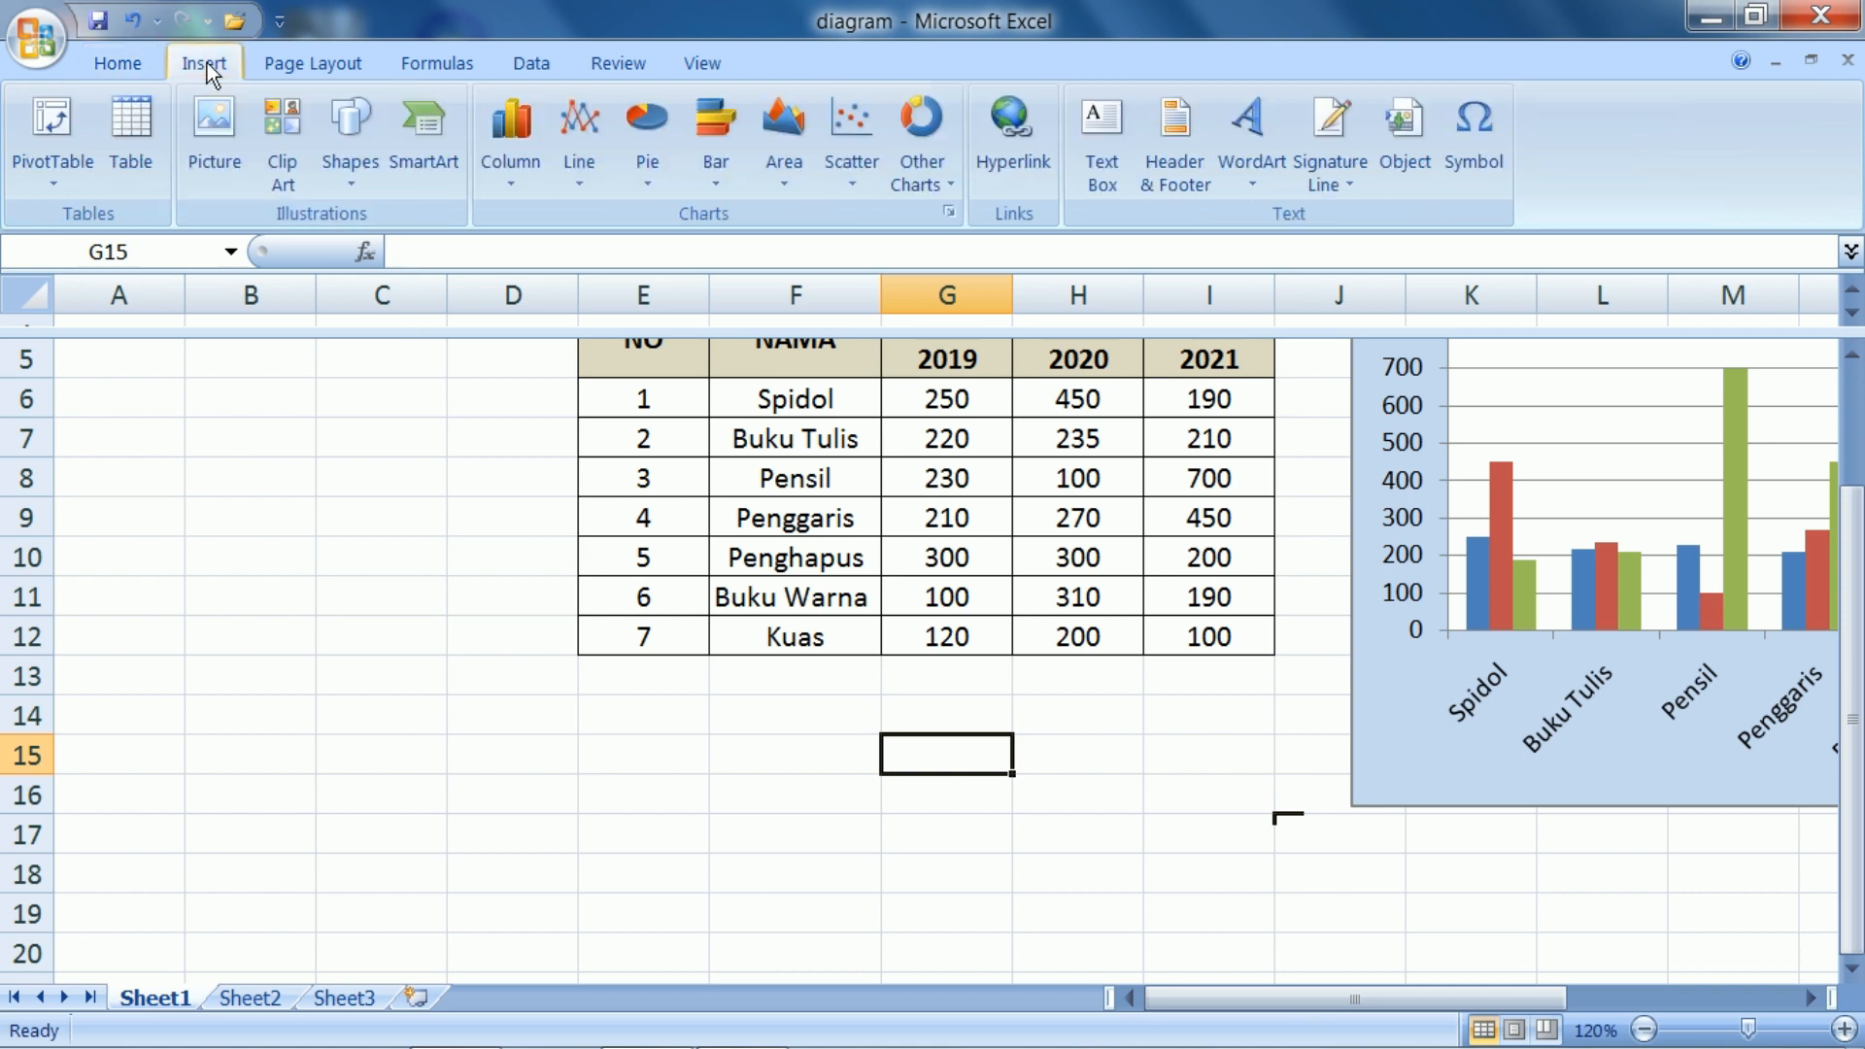
pyautogui.click(649, 179)
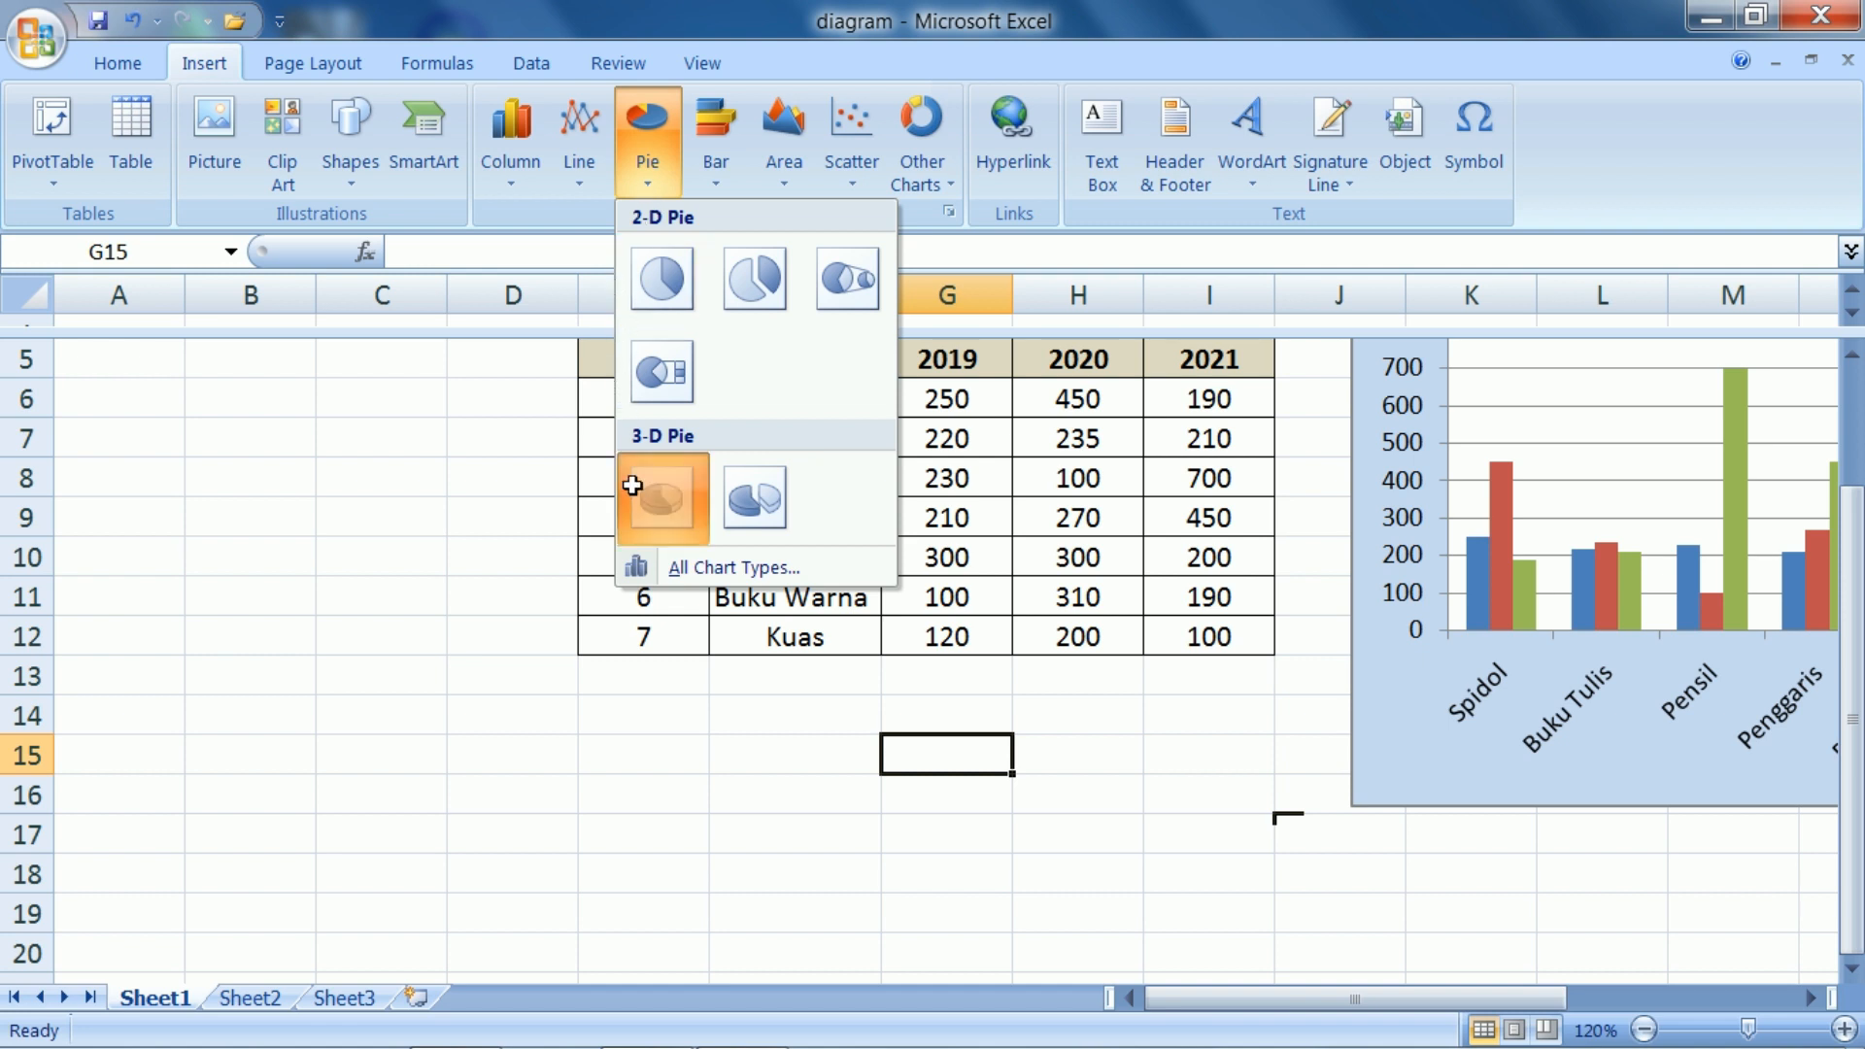
pyautogui.click(662, 497)
pyautogui.rightClick(736, 565)
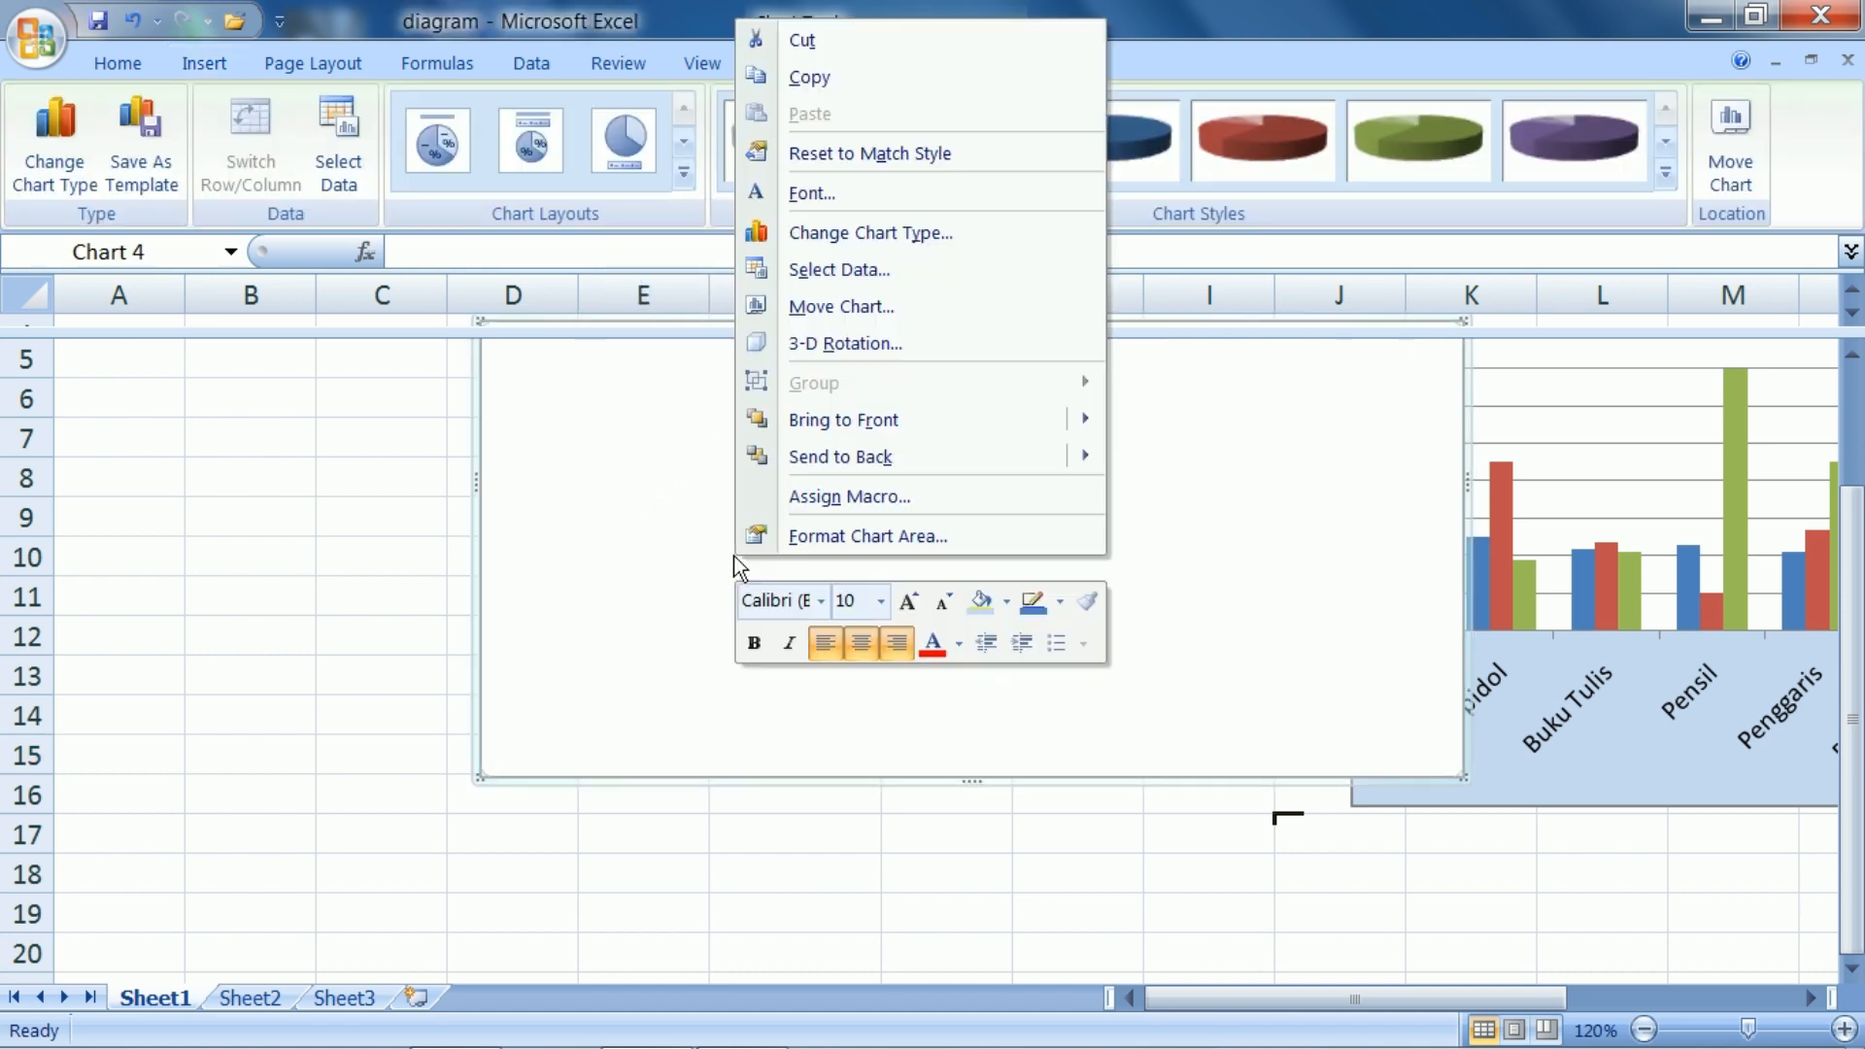
pyautogui.click(891, 269)
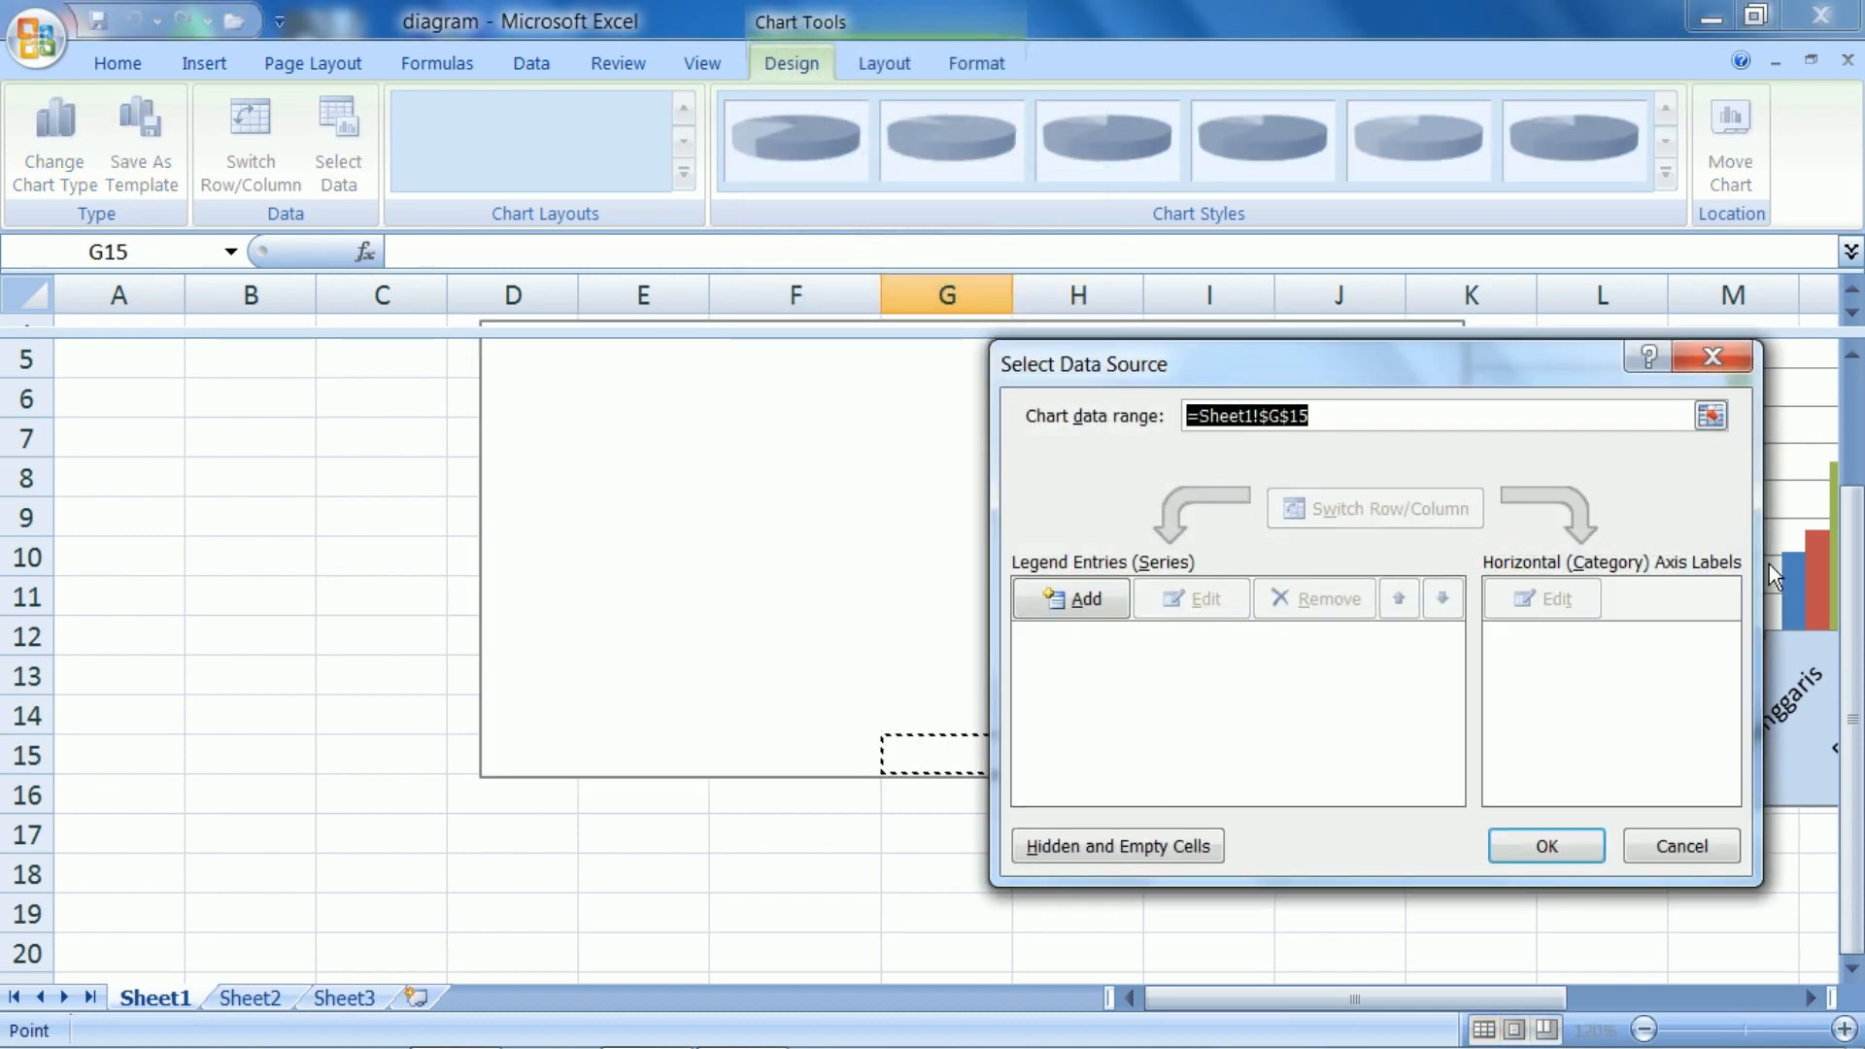
pyautogui.click(1720, 367)
# Move the blank pie chart below the sales table so it starts at column A, row 16
pyautogui.moveTo(1853, 632); pyautogui.dragTo(1863, 510)
pyautogui.moveTo(1361, 495); pyautogui.dragTo(878, 729)
pyautogui.scroll(-2, 1270, 708)
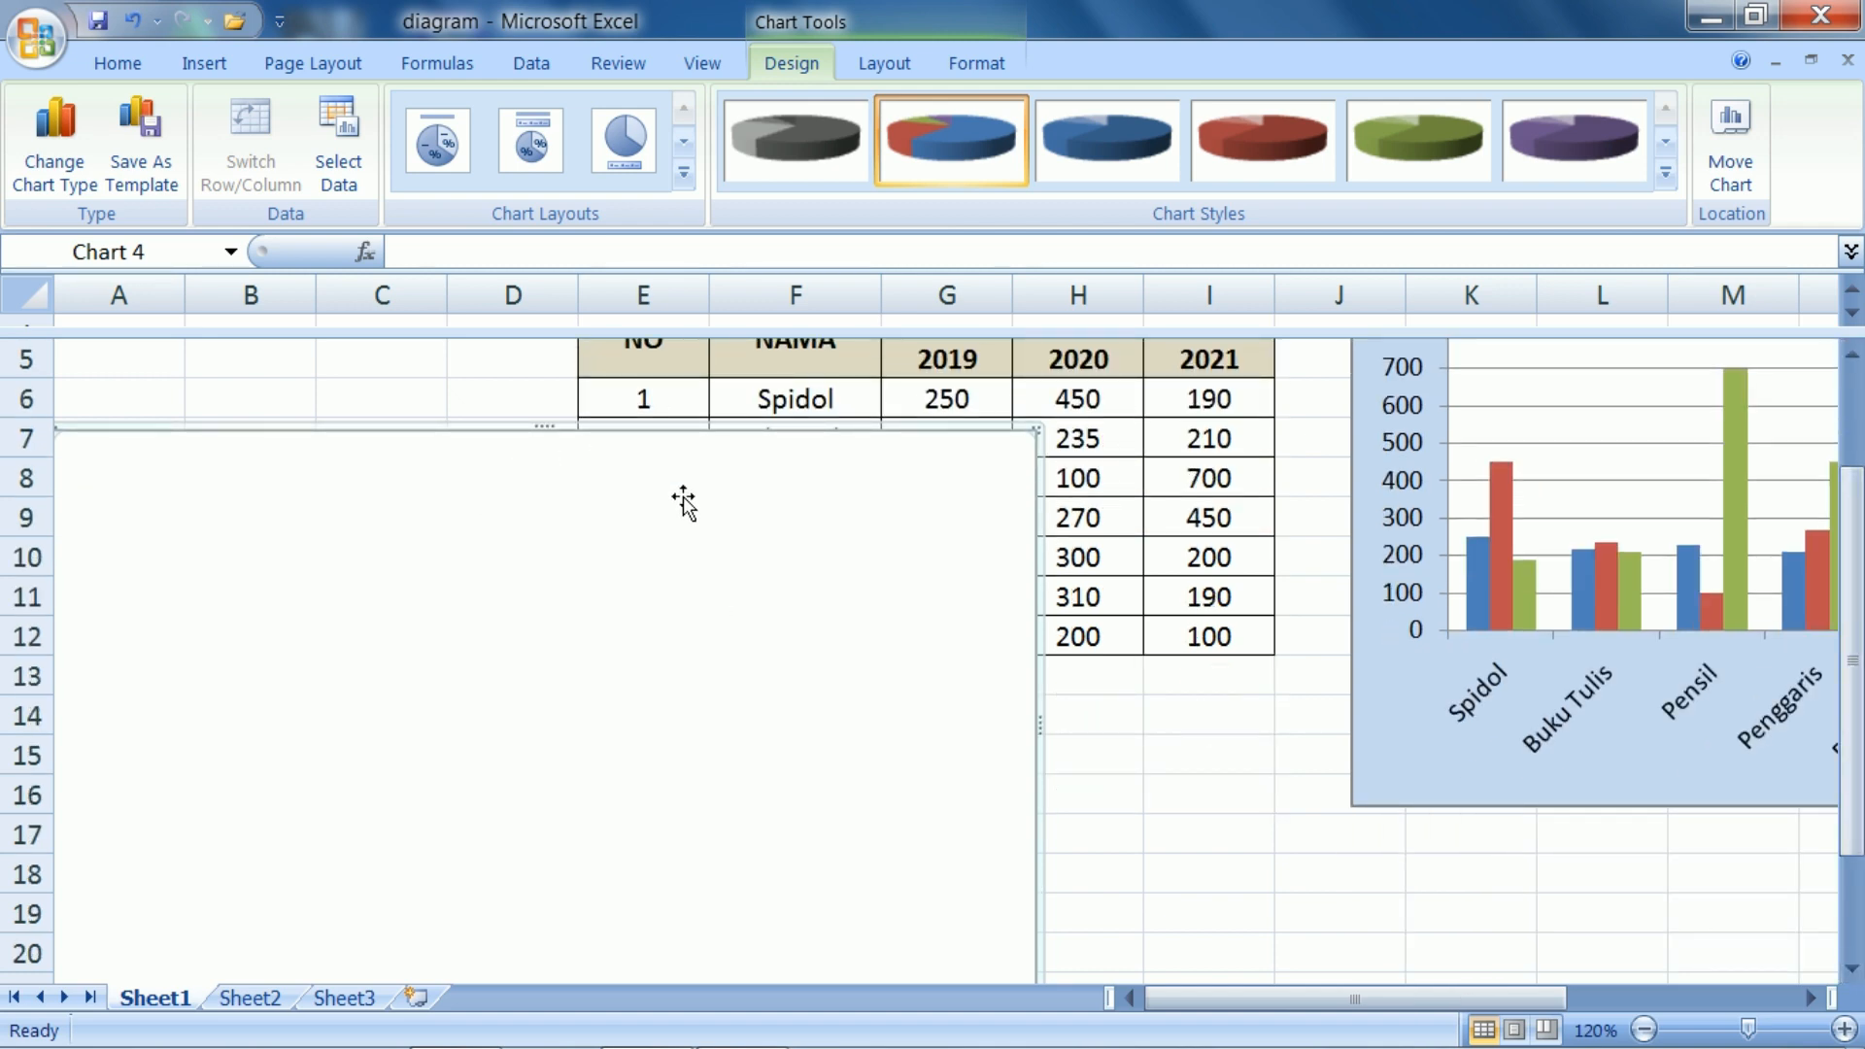
pyautogui.moveTo(680, 500); pyautogui.dragTo(685, 851)
# Set the pie chart's data range to F6:I12 on Sheet1, covering the product names and yearly sales
pyautogui.rightClick(814, 837)
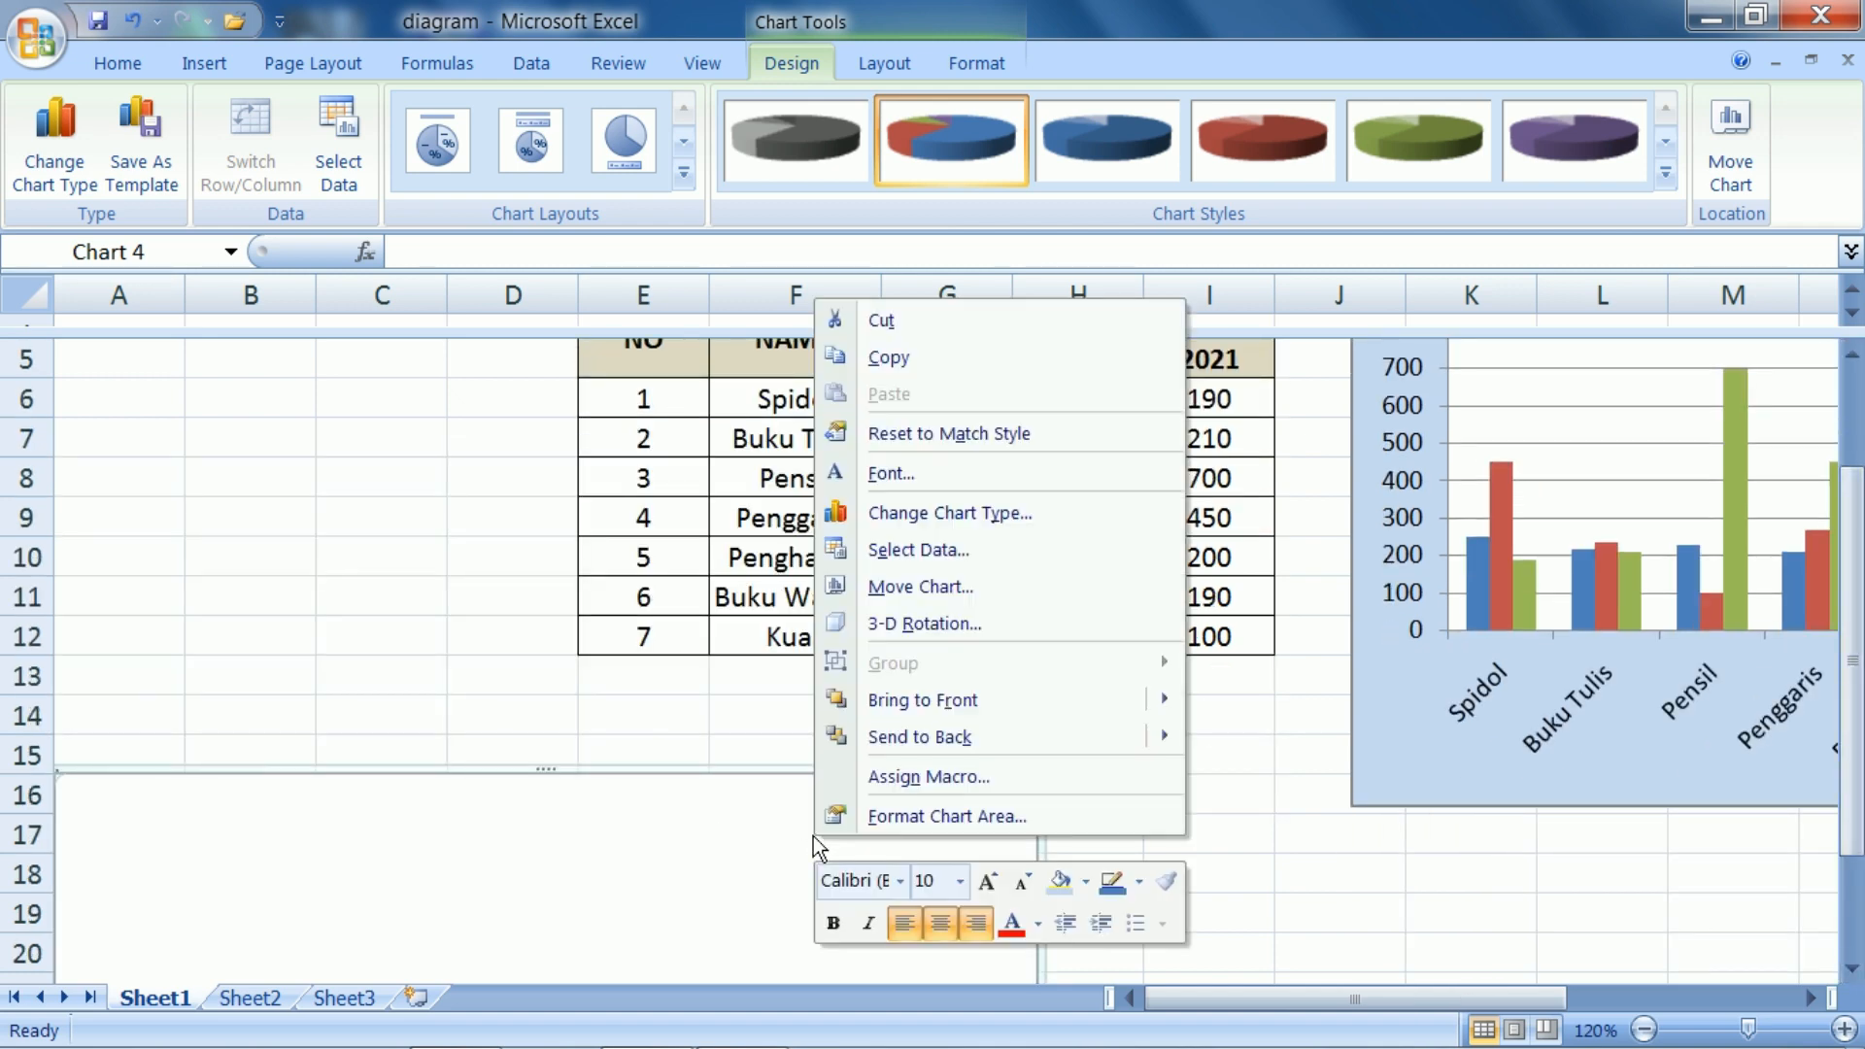
pyautogui.click(901, 560)
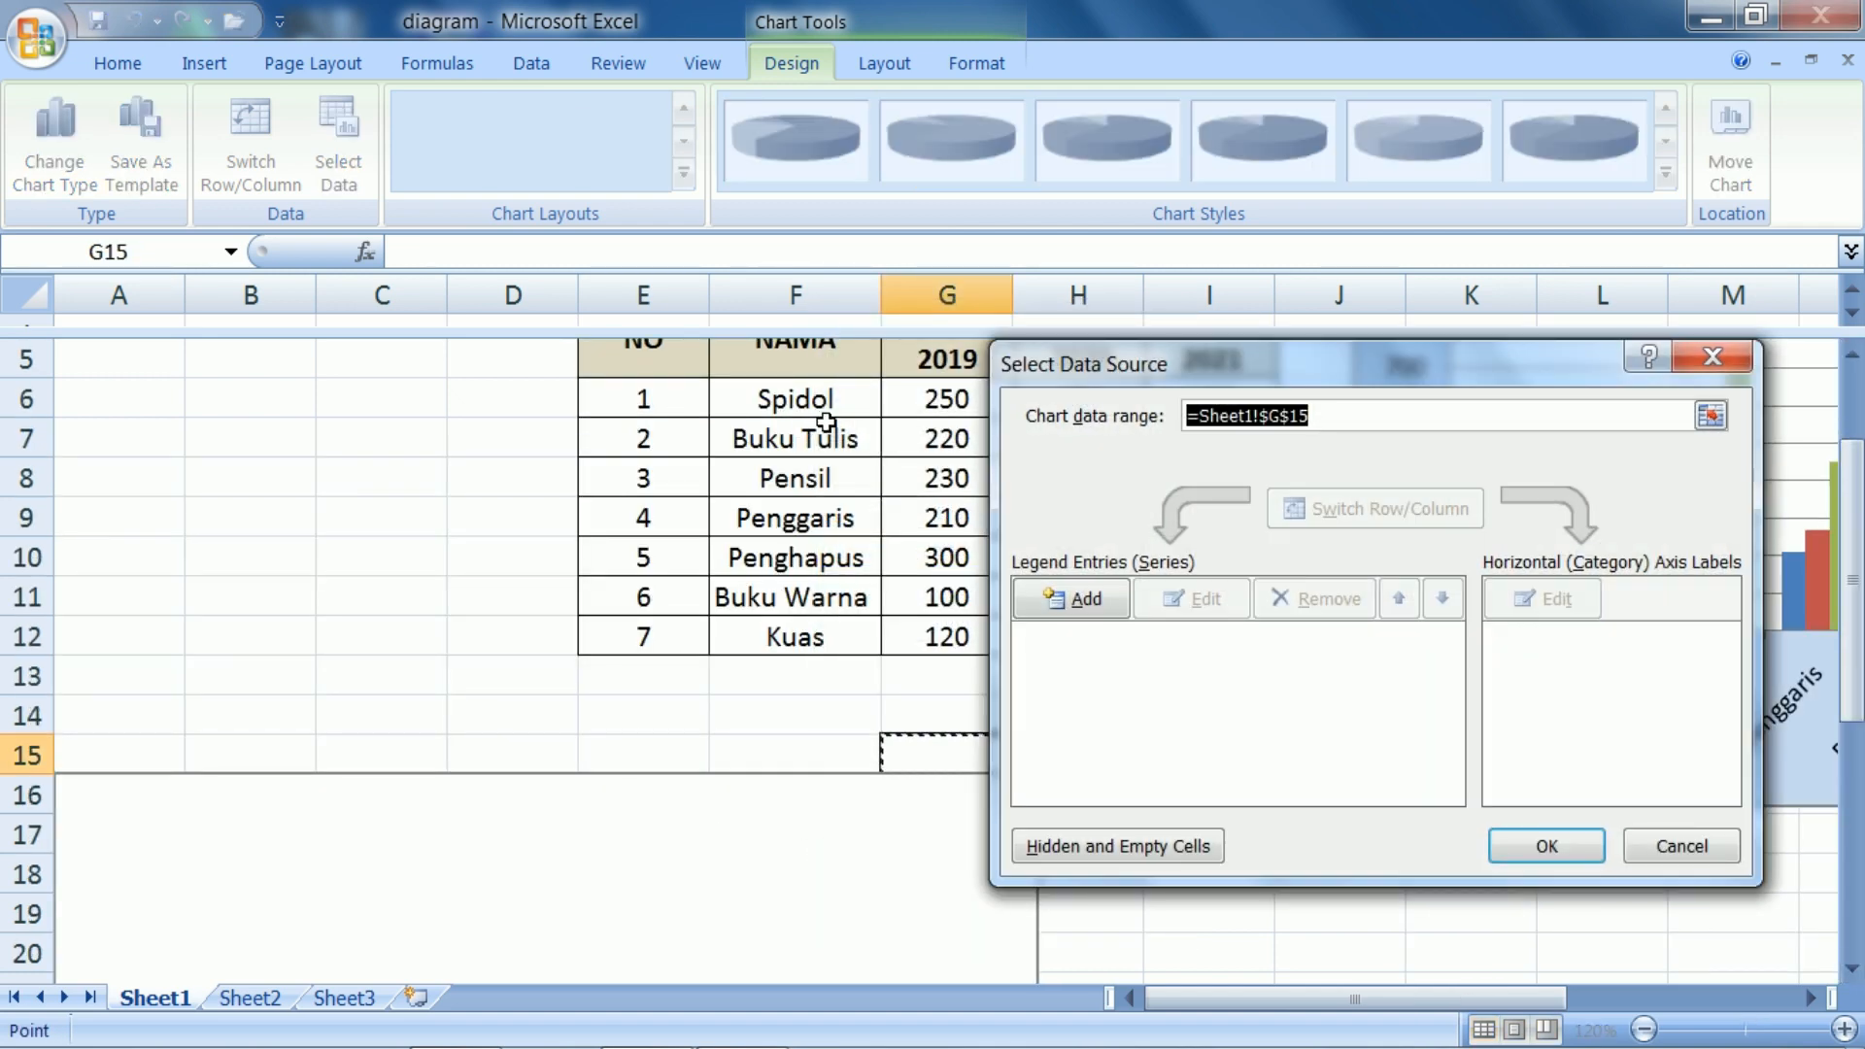
pyautogui.moveTo(799, 420); pyautogui.dragTo(1203, 627)
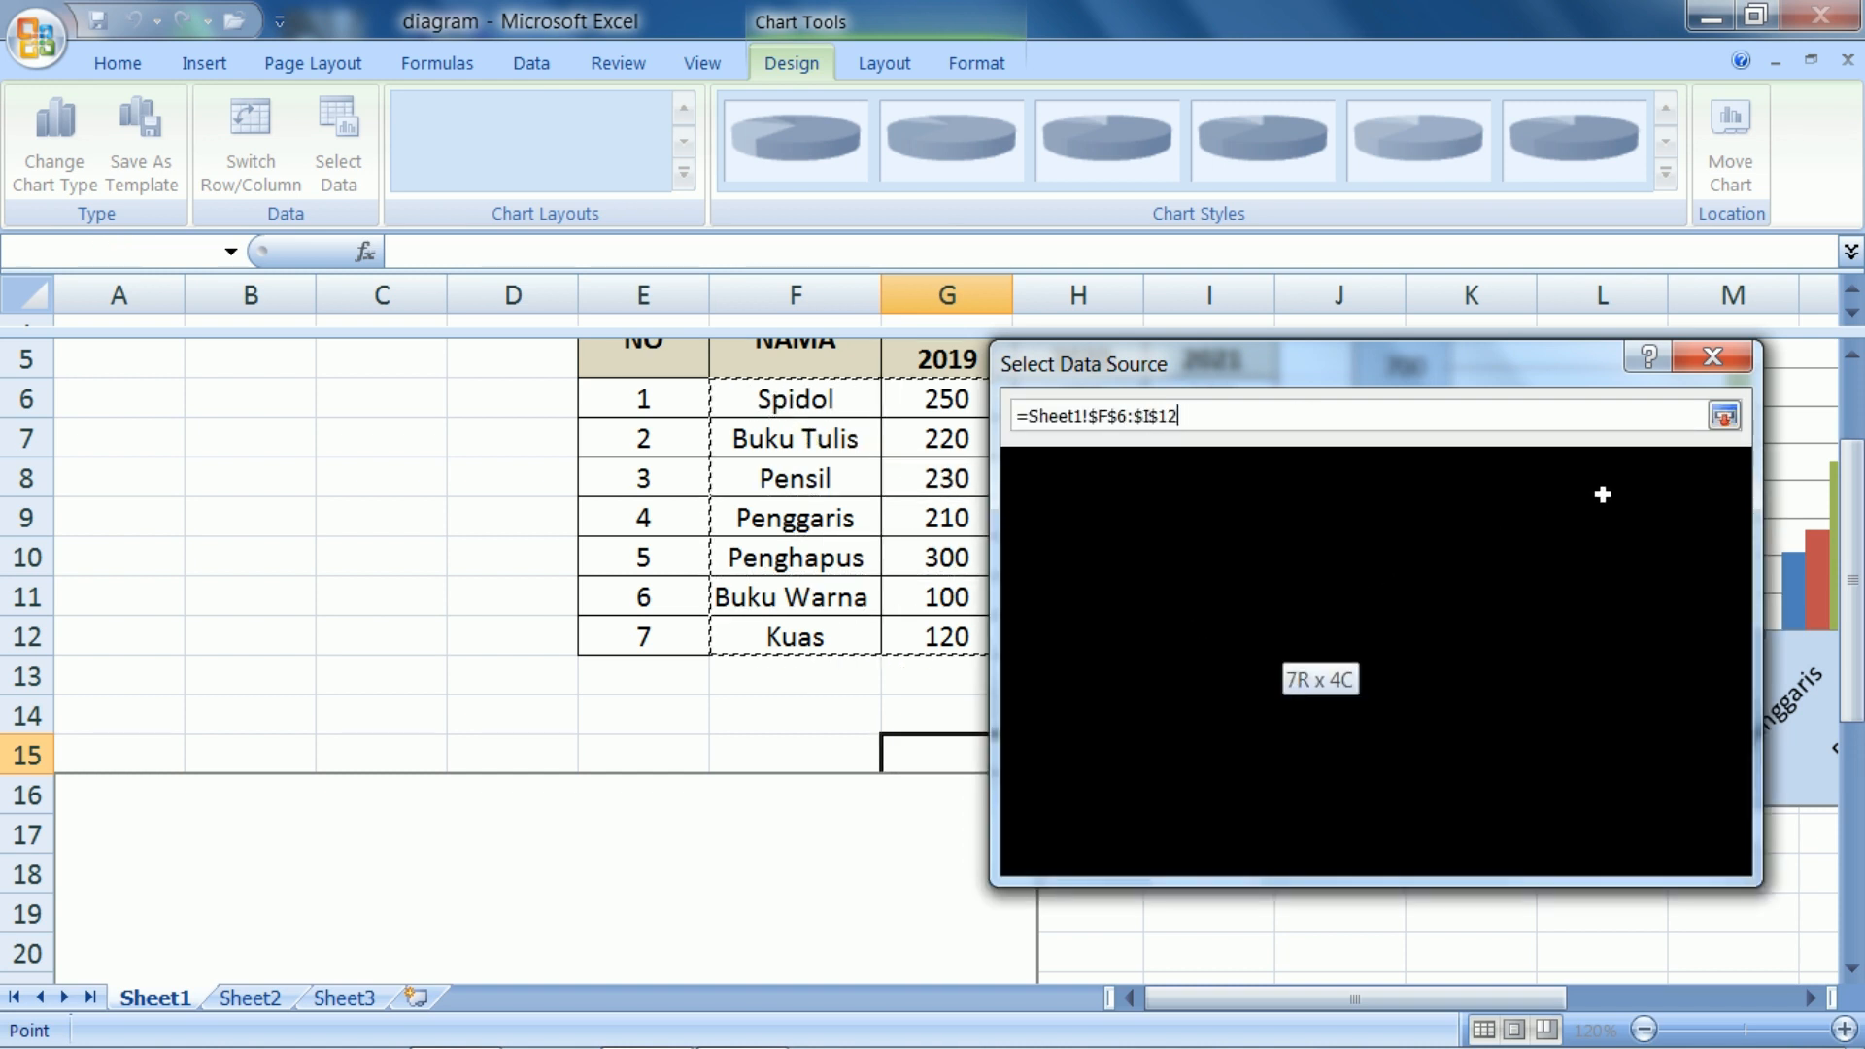
pyautogui.click(1545, 847)
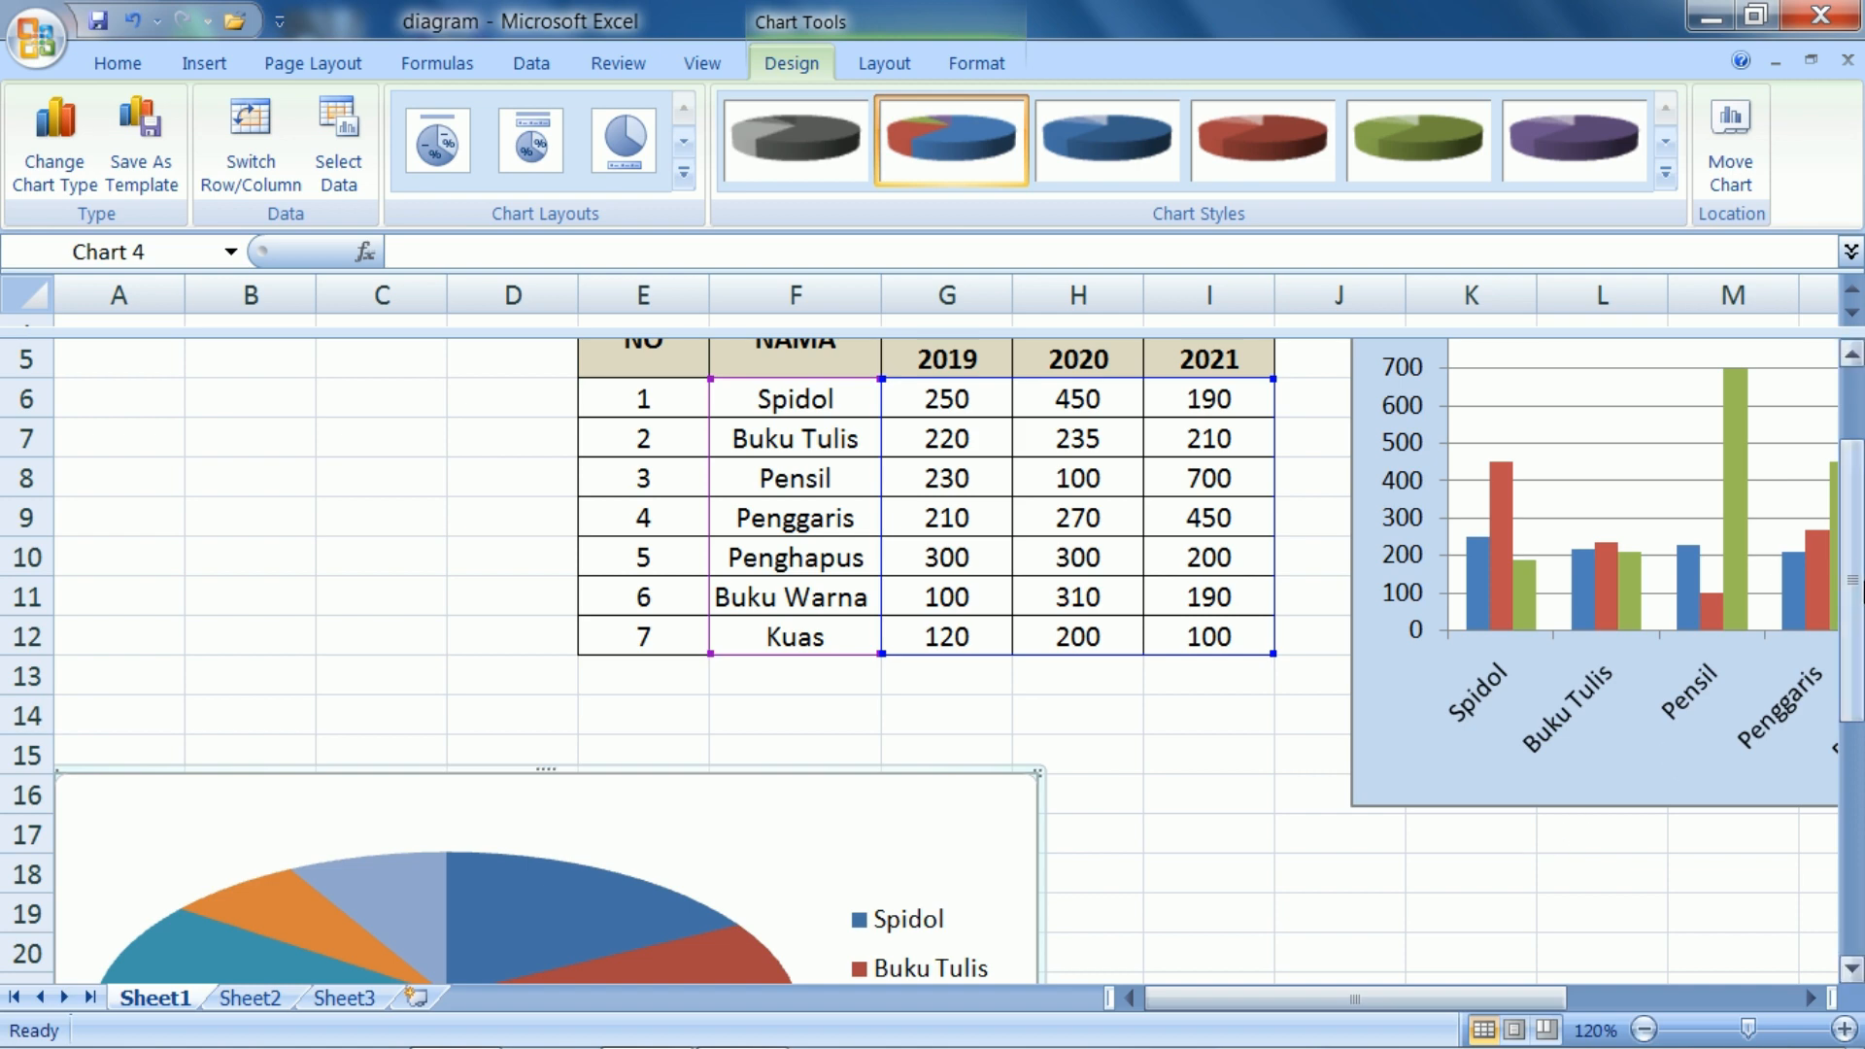
# Zoom the sheet out to 80% and shift the whole pie chart right so its edge starts in column B
pyautogui.moveTo(1853, 580); pyautogui.dragTo(1853, 758)
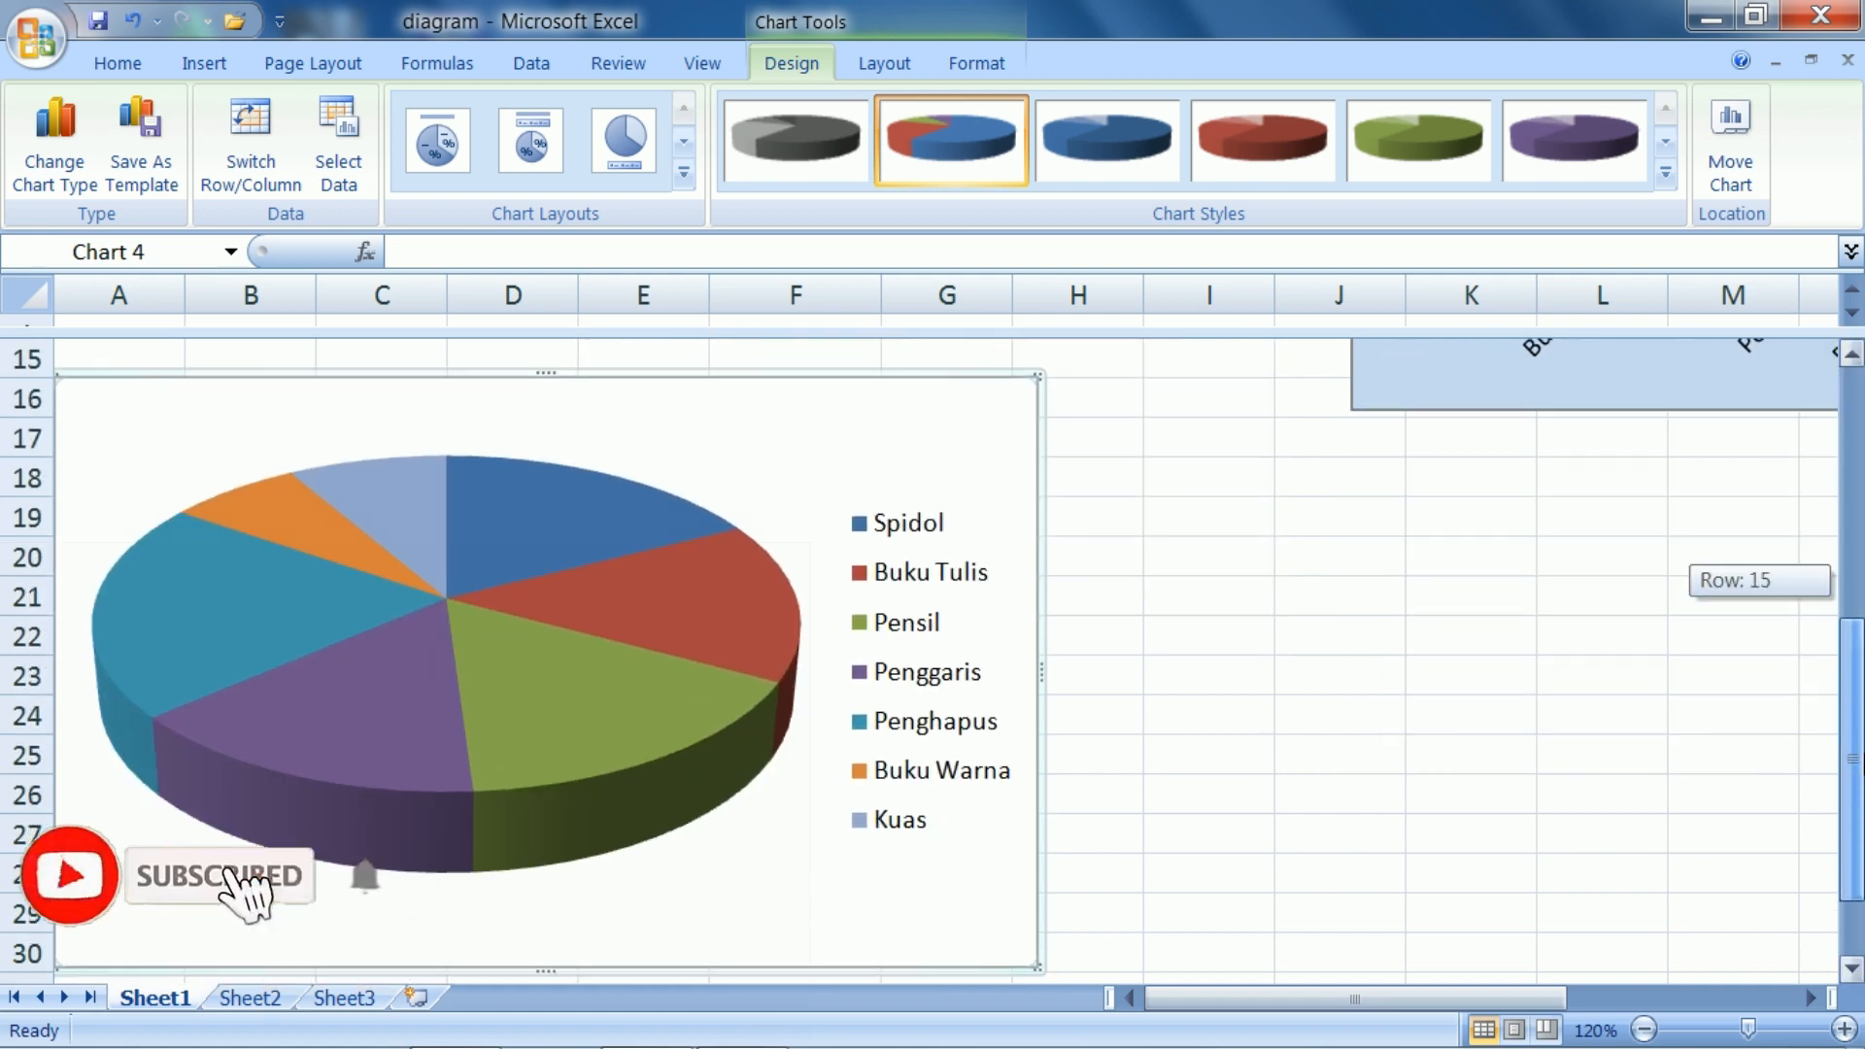
pyautogui.click(1644, 1030)
pyautogui.click(1644, 1030)
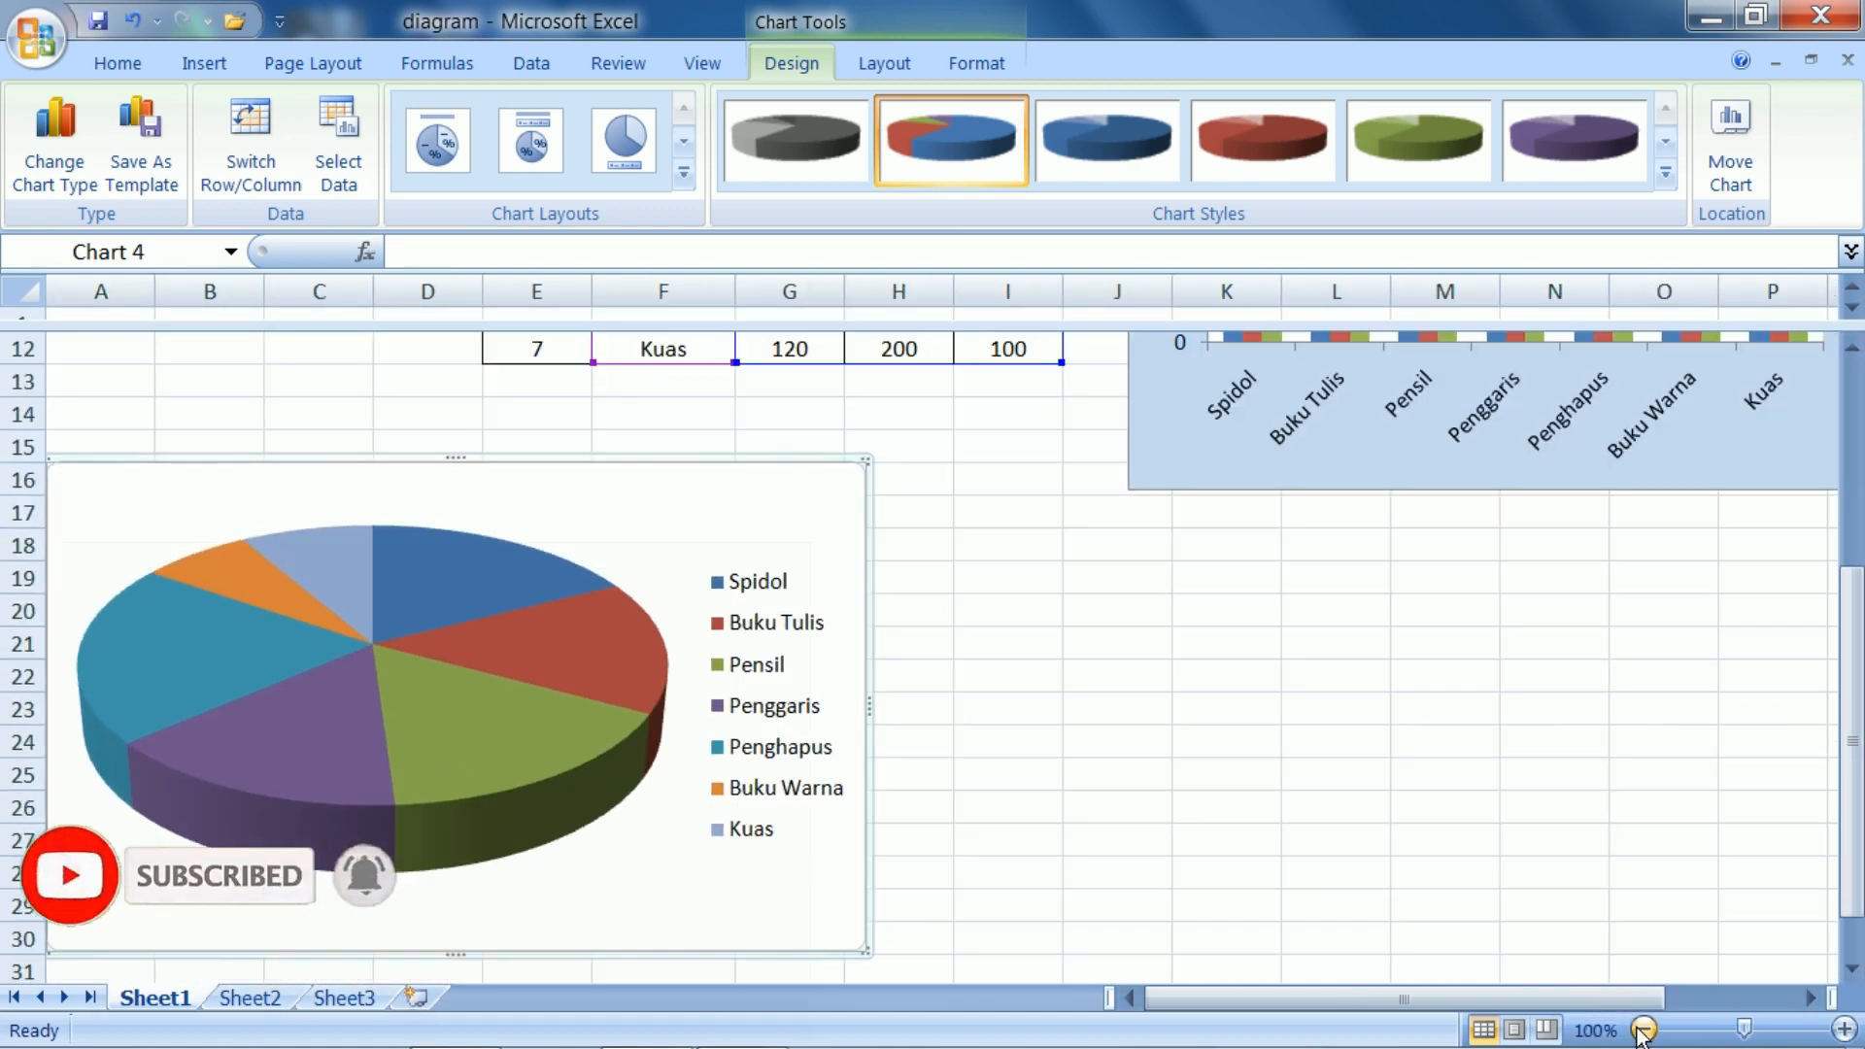
pyautogui.click(1644, 1030)
pyautogui.click(1644, 1030)
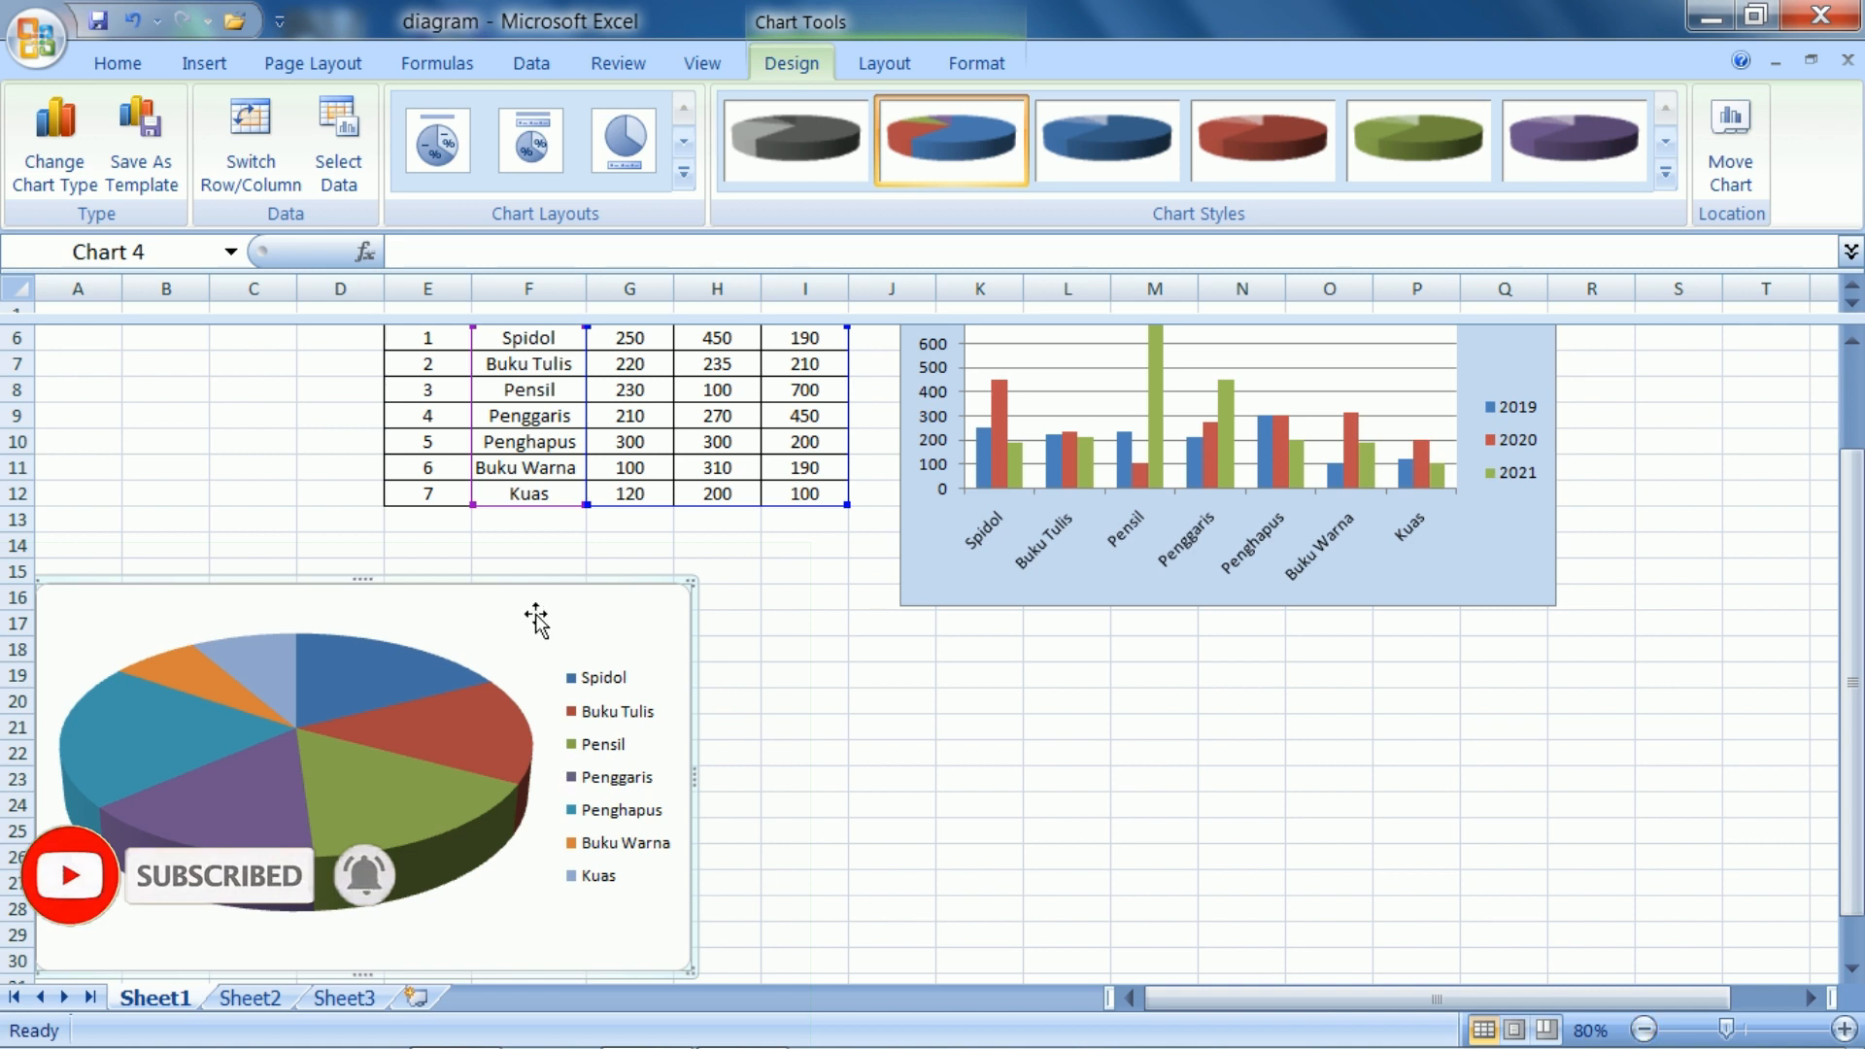
pyautogui.moveTo(535, 619); pyautogui.dragTo(738, 622)
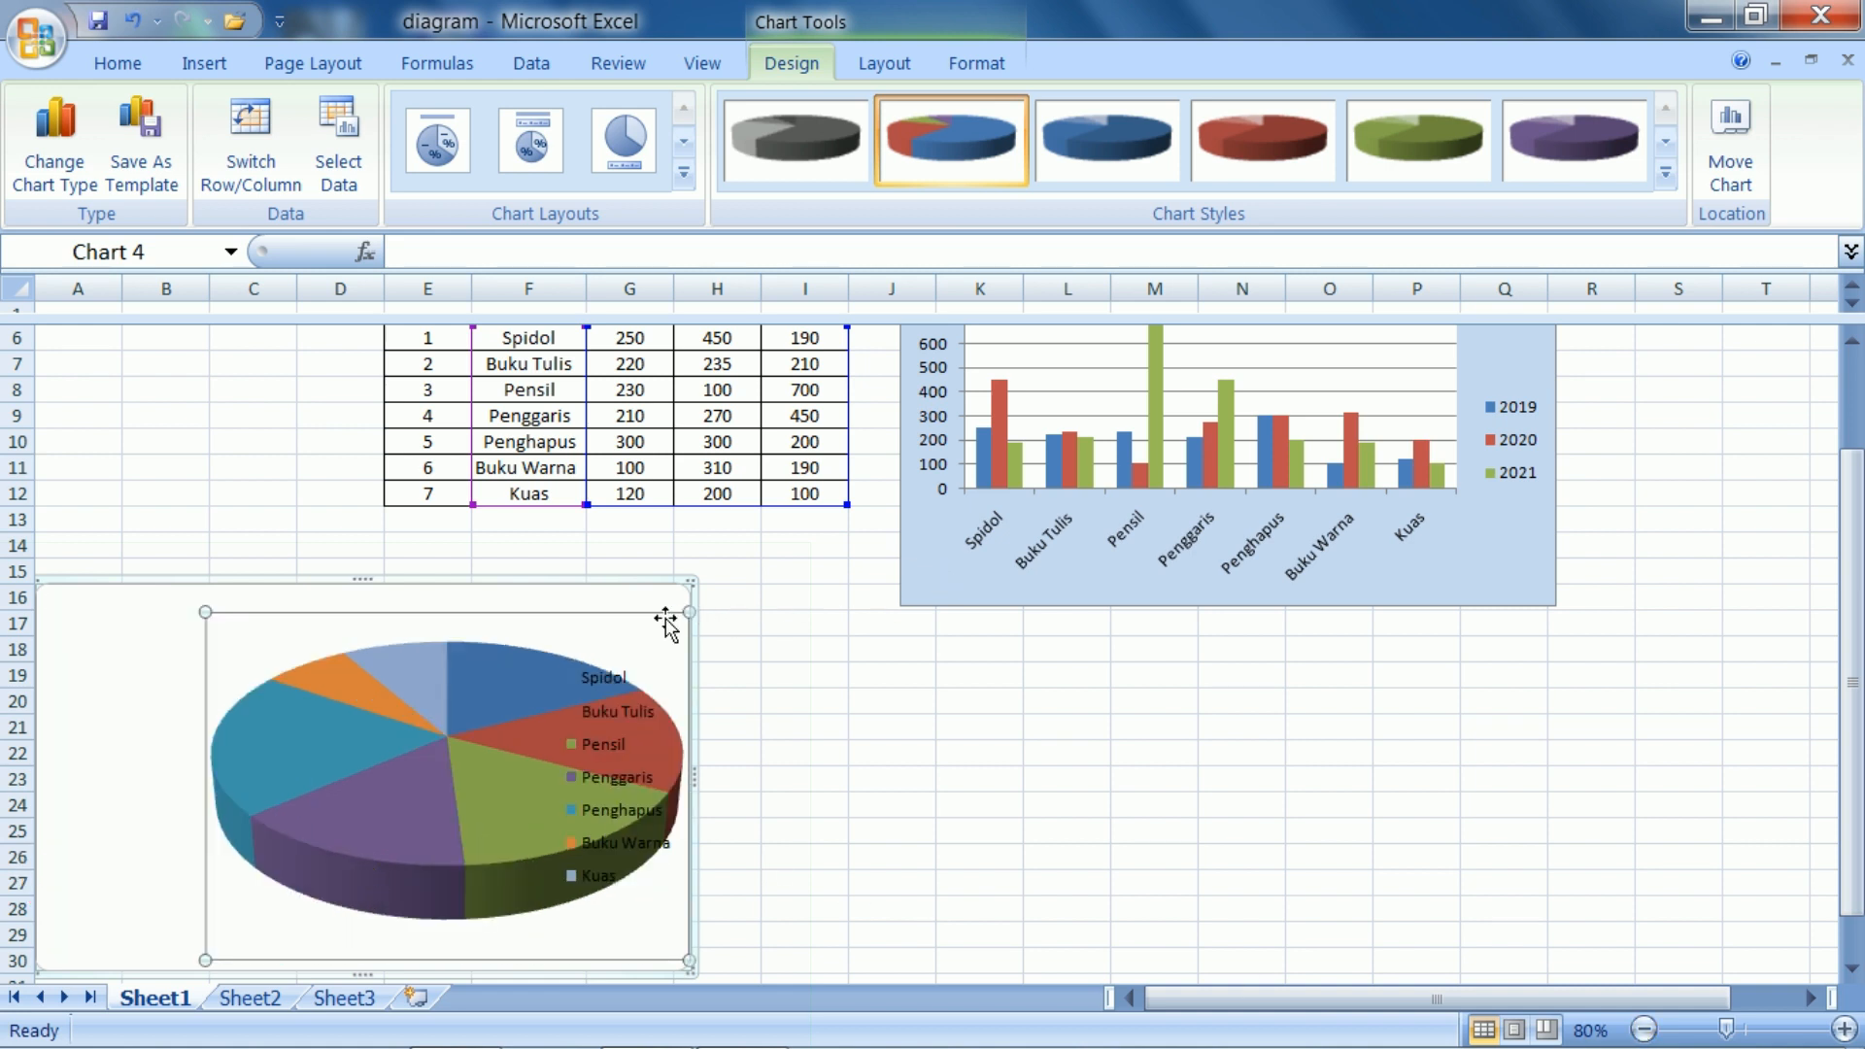
pyautogui.hotkey('ctrl', 'z')
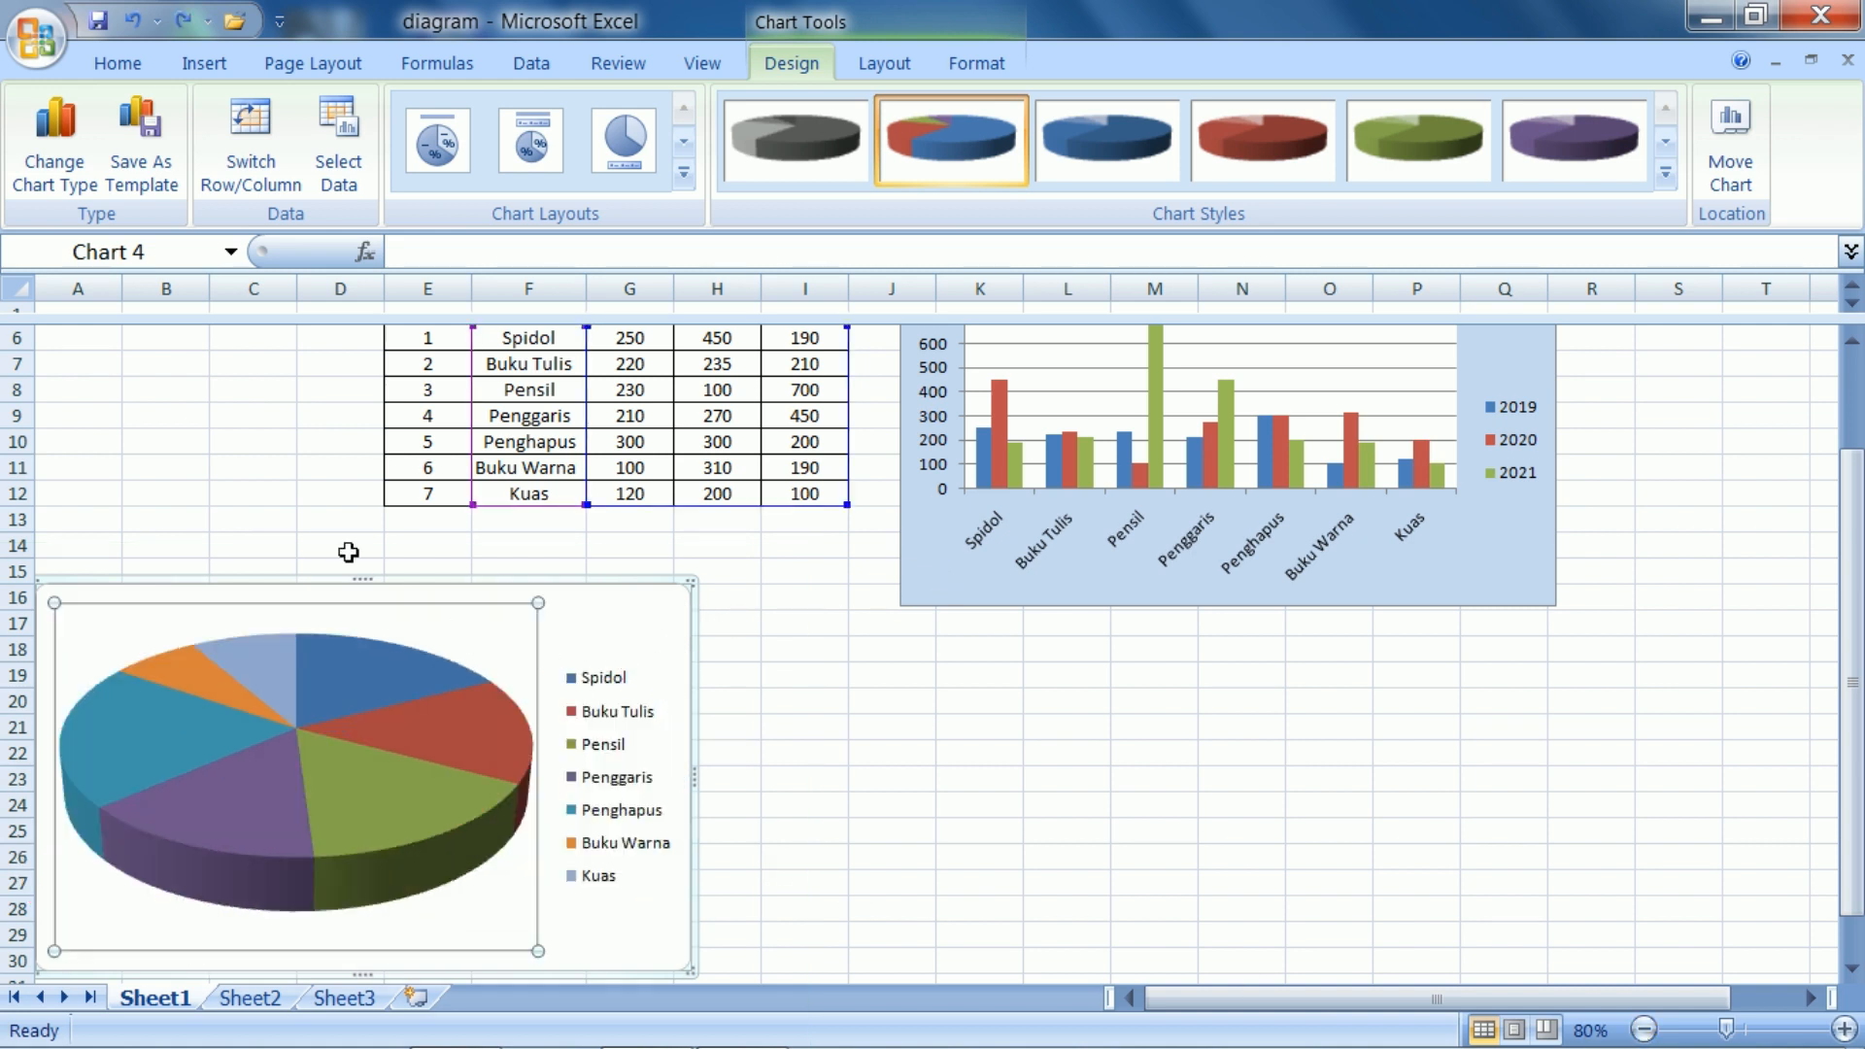
pyautogui.moveTo(651, 620); pyautogui.dragTo(749, 623)
# Add a title above the 3-D pie chart reading "hasil penjualan"
pyautogui.rightClick(750, 622)
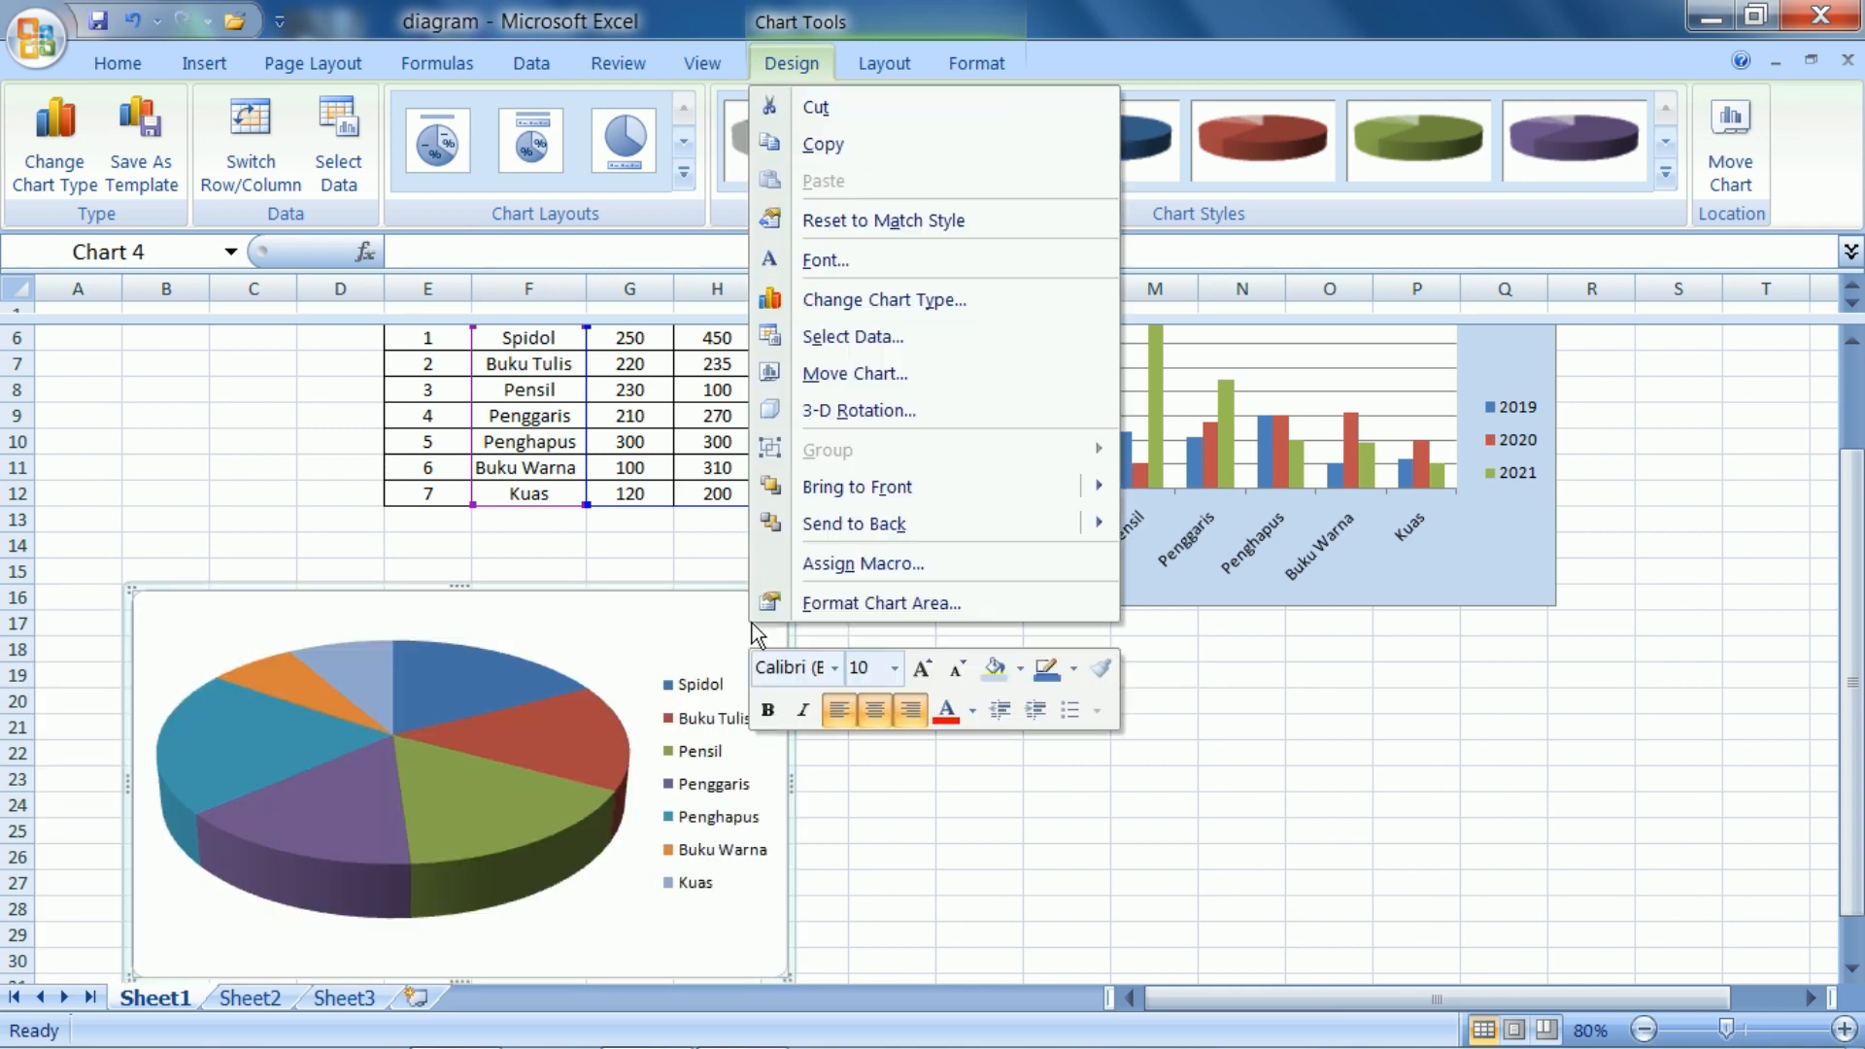
pyautogui.click(880, 61)
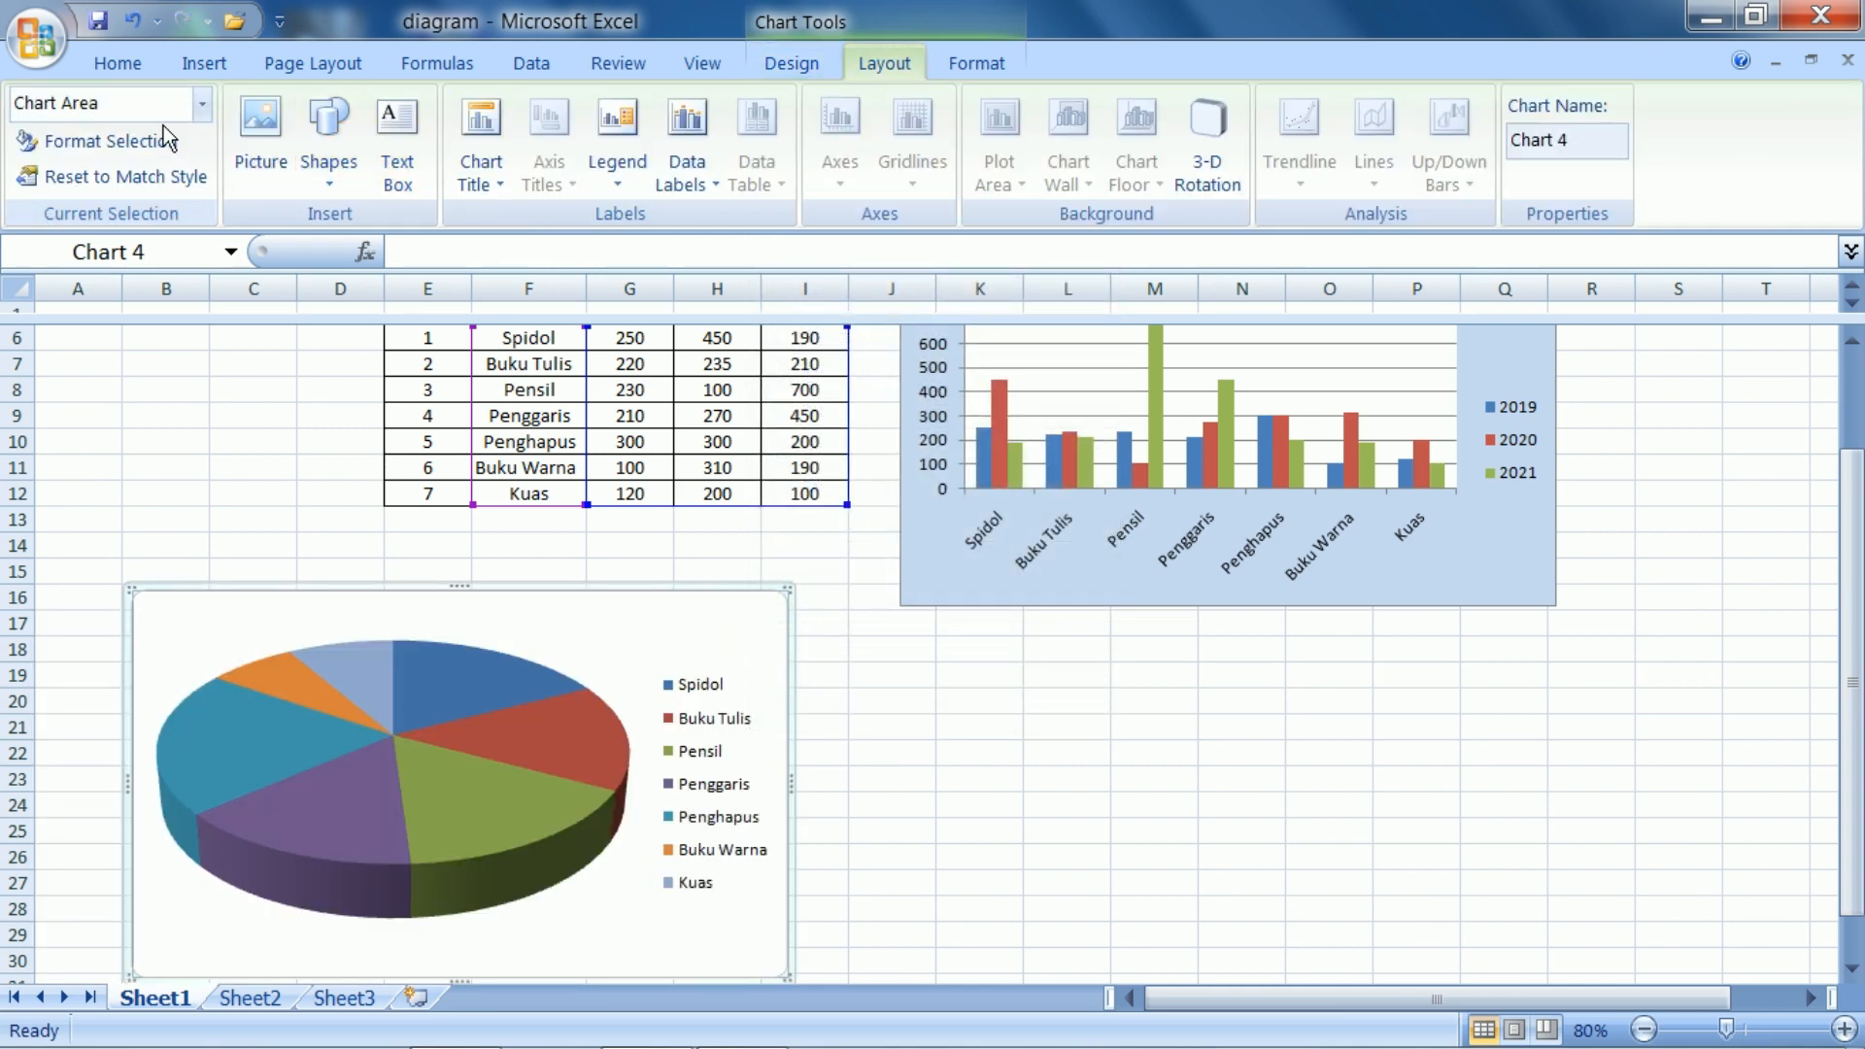
pyautogui.click(476, 167)
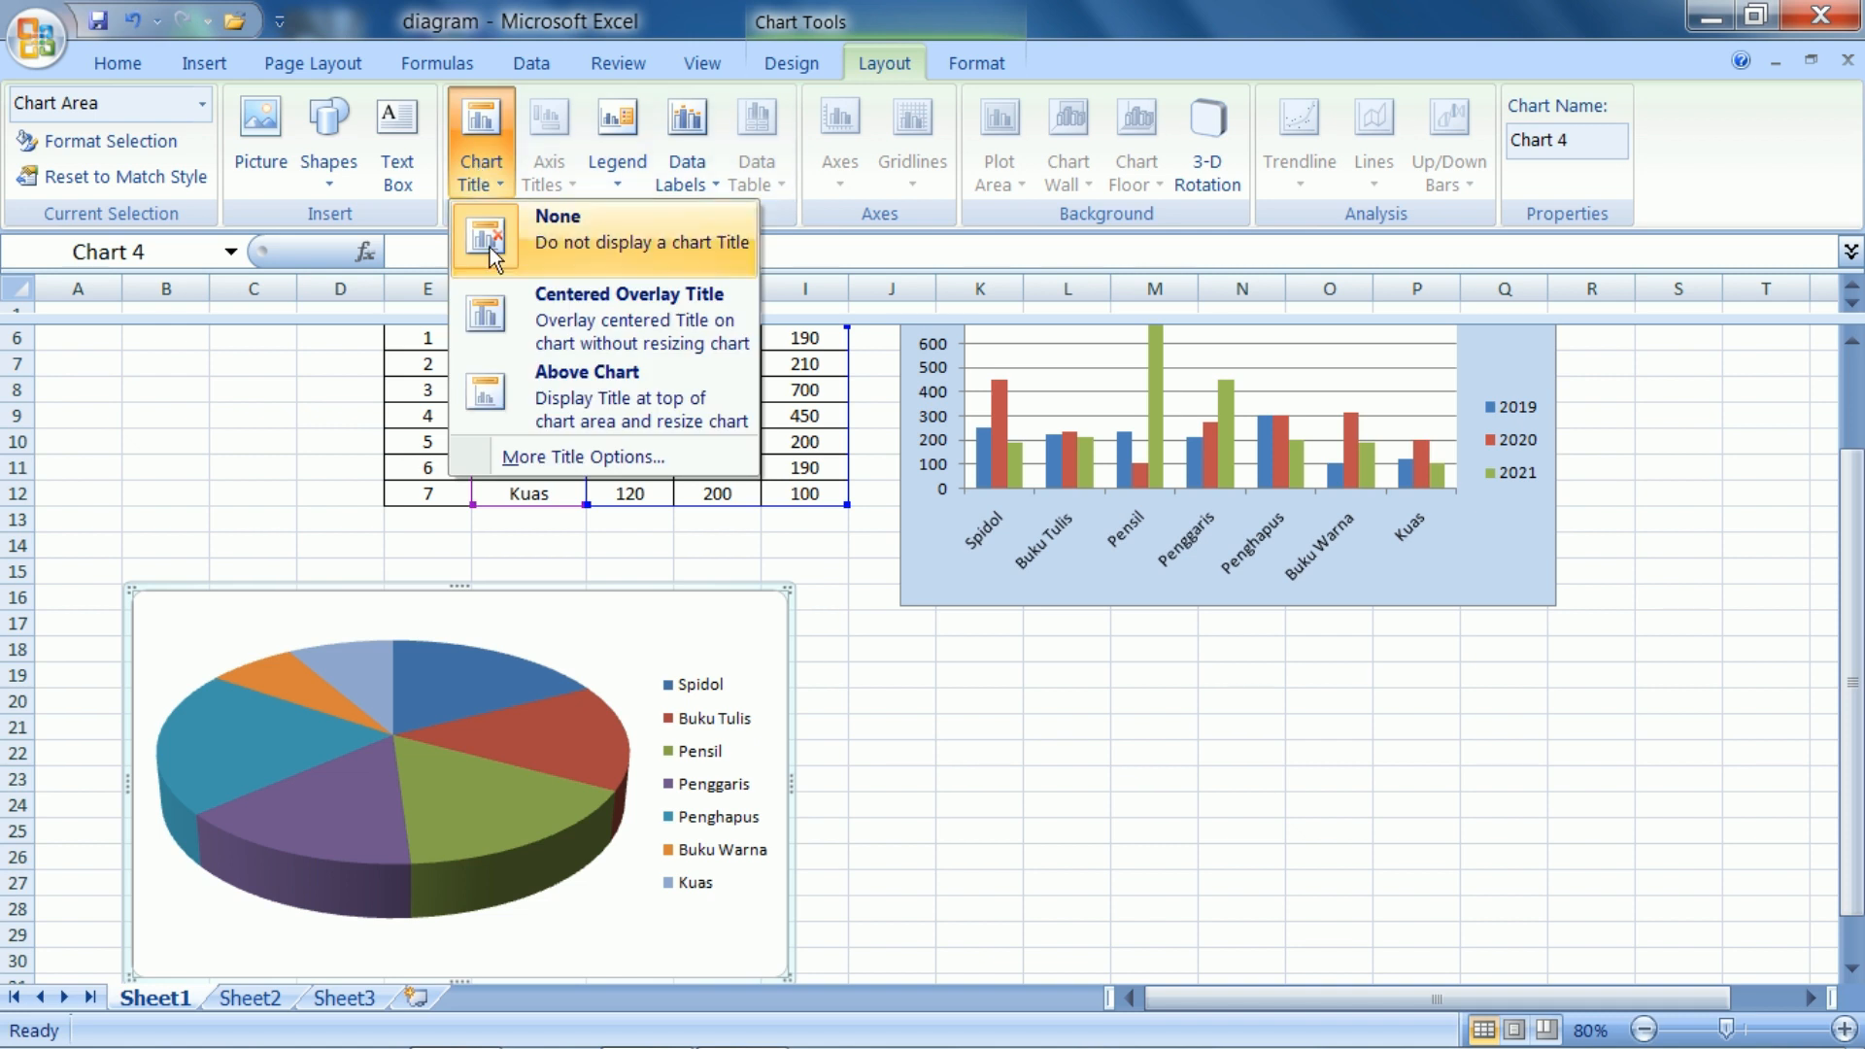
pyautogui.click(548, 385)
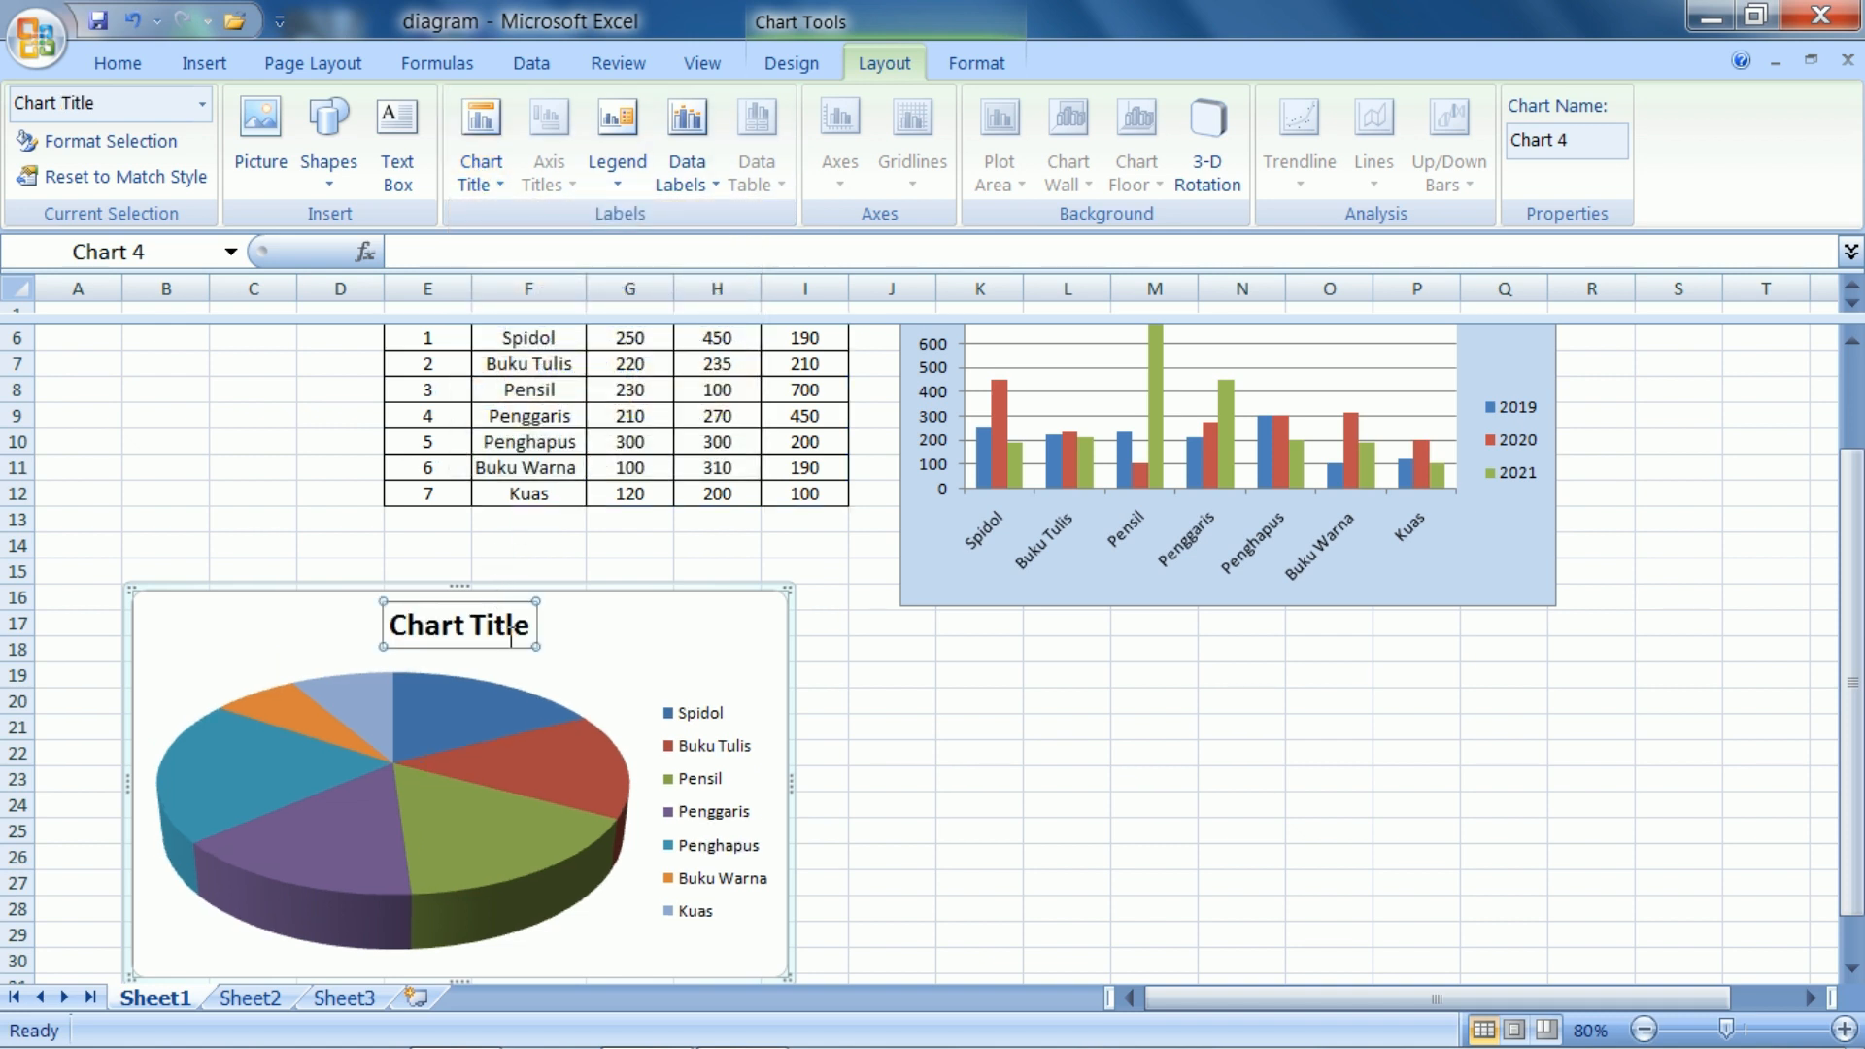
pyautogui.moveTo(525, 631); pyautogui.dragTo(355, 654)
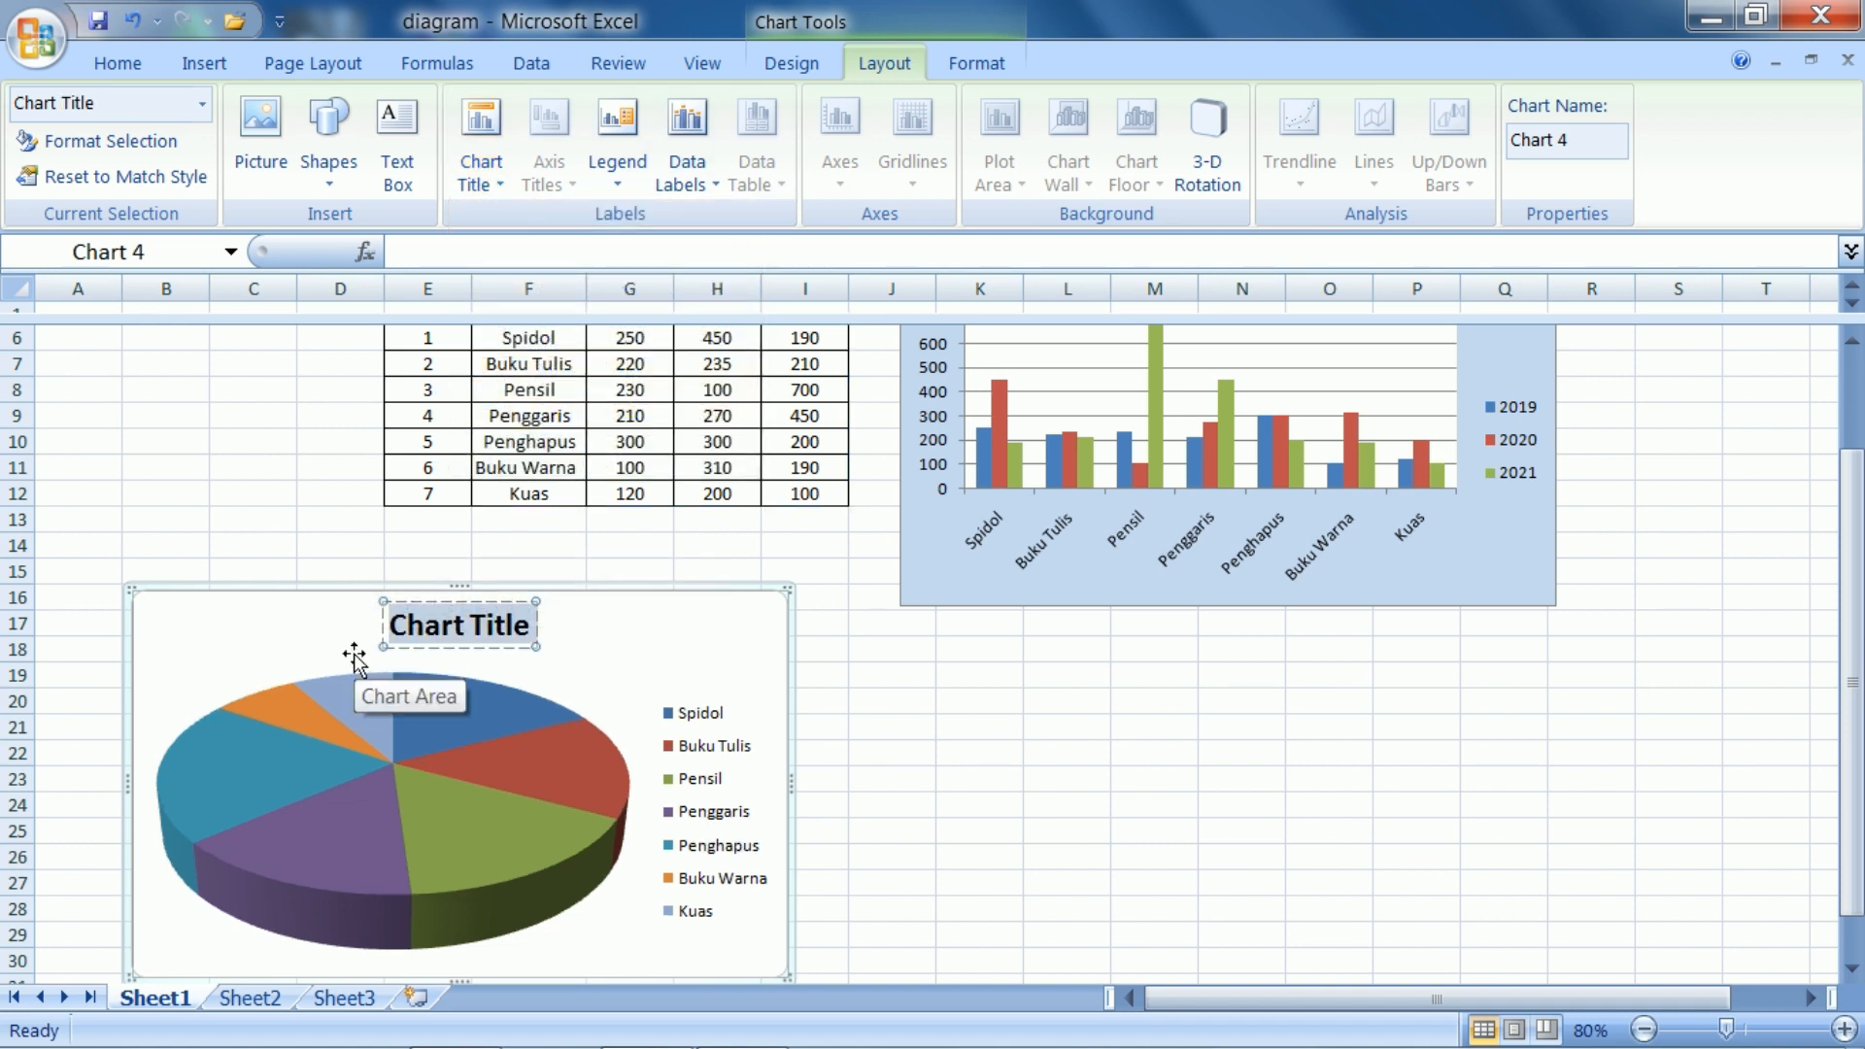
pyautogui.write('hasil p')
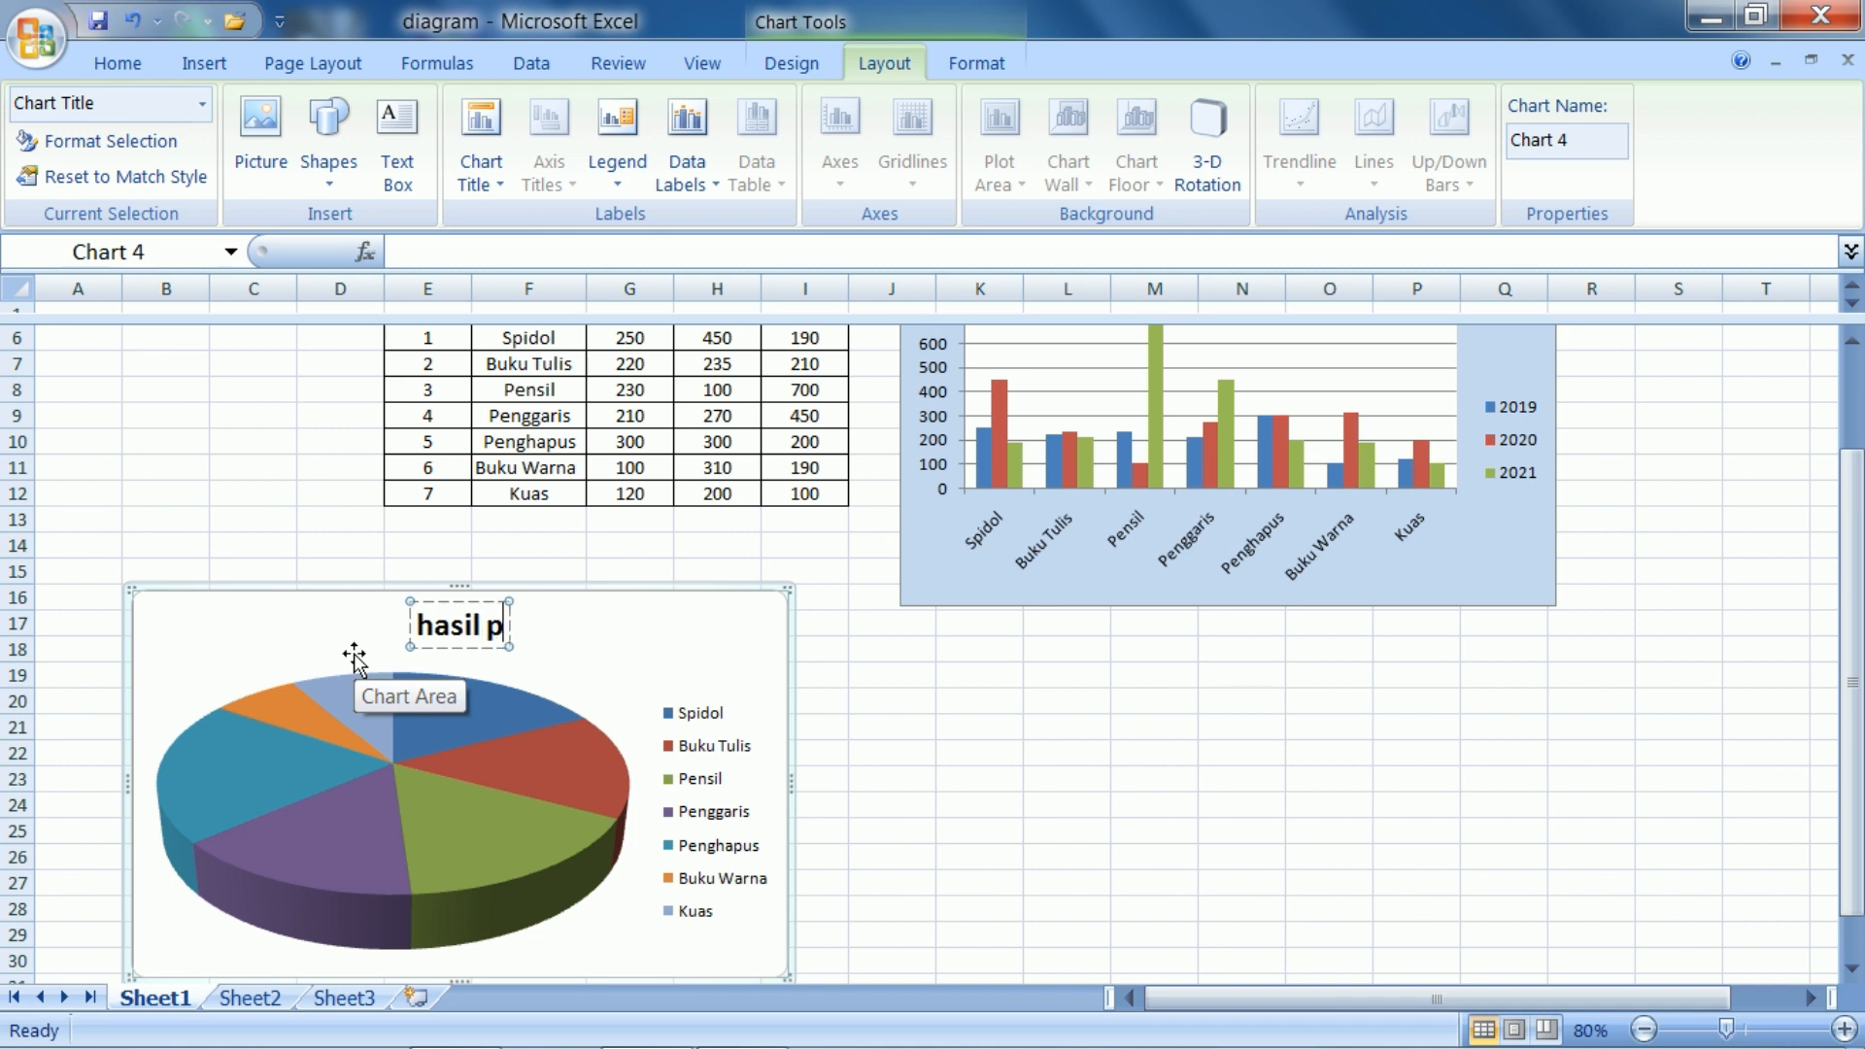
pyautogui.write('enjualan')
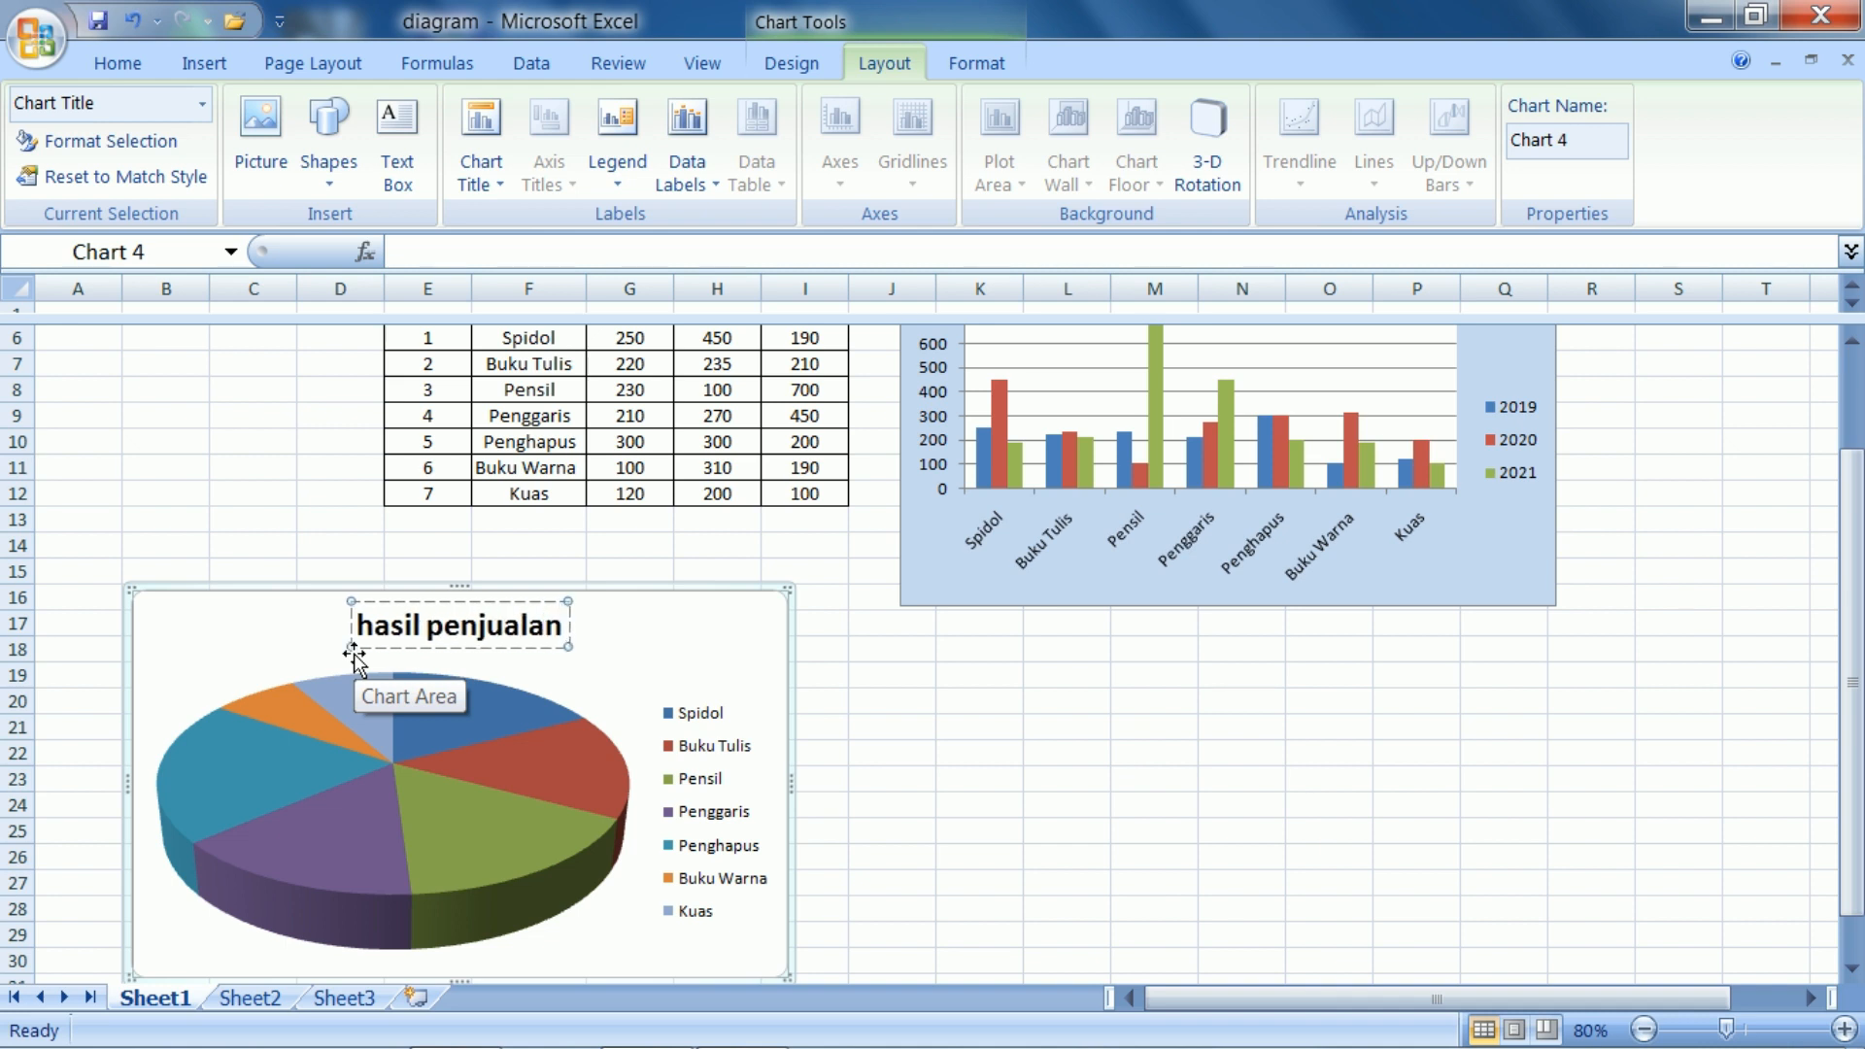
pyautogui.click(275, 520)
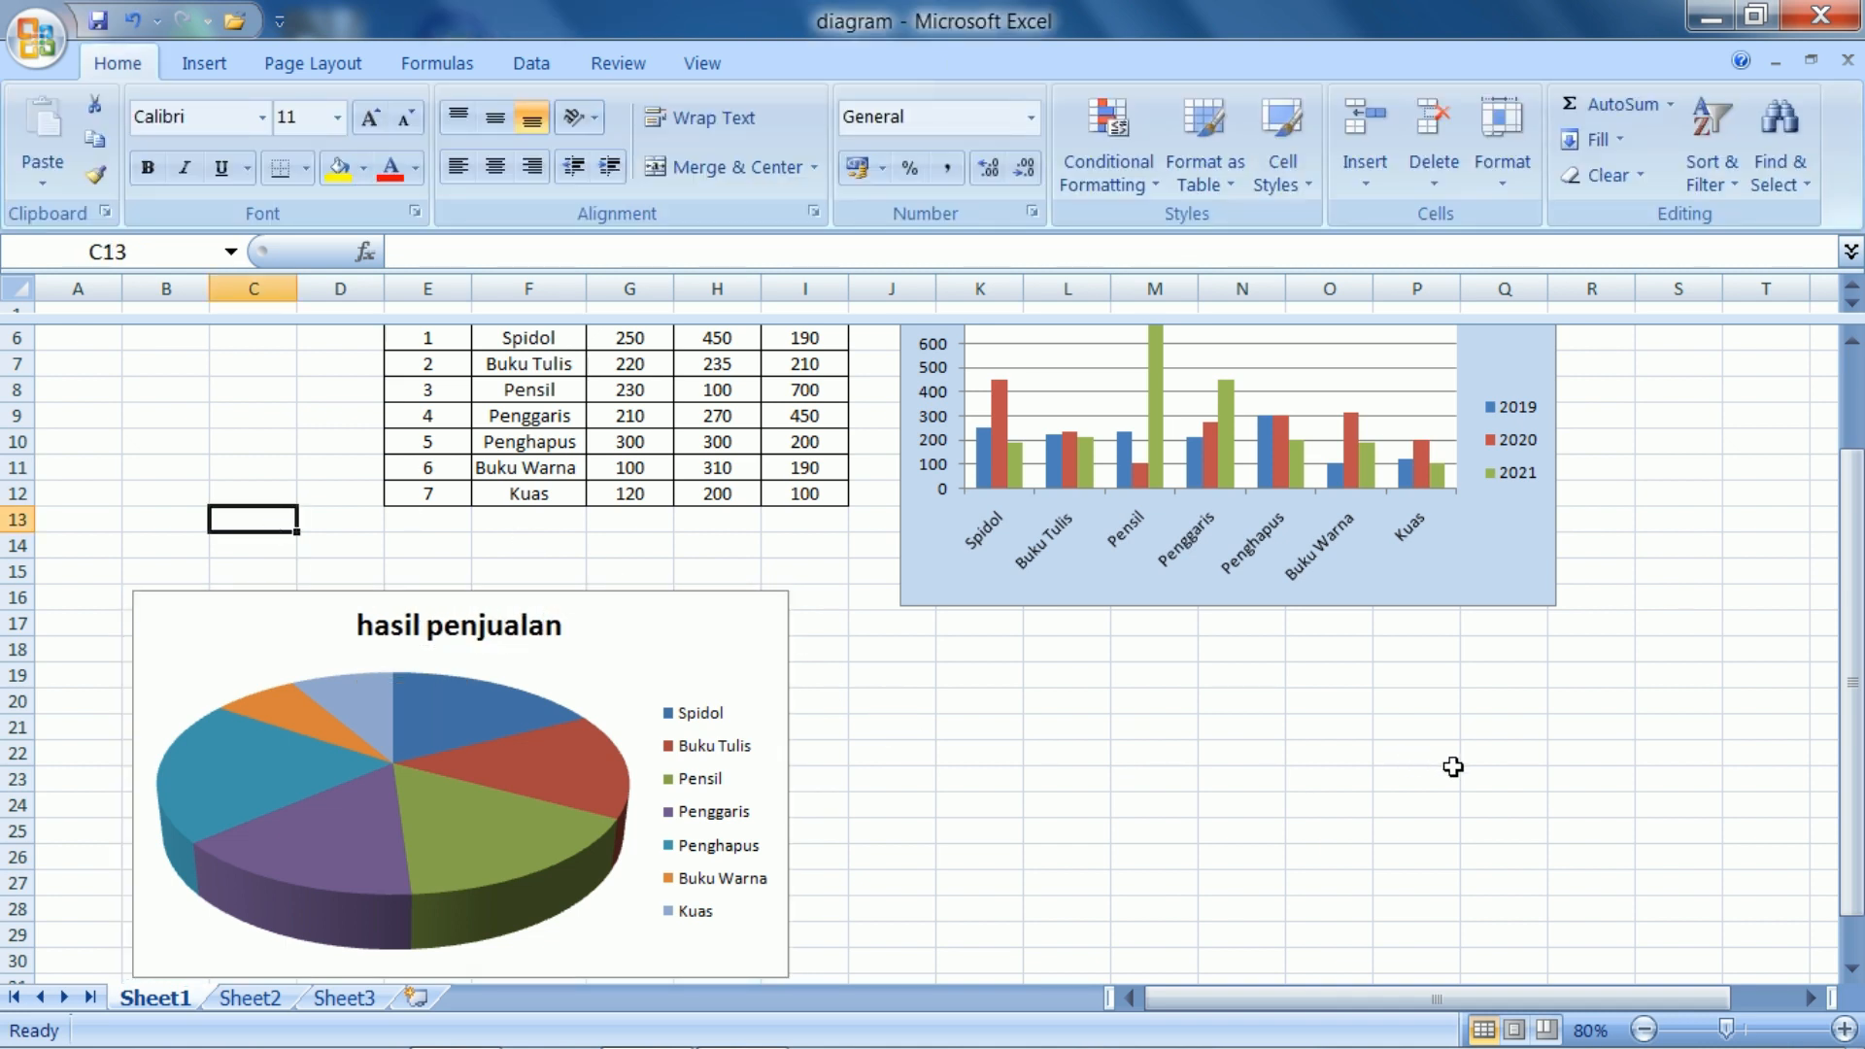
pyautogui.scroll(2, 1452, 766)
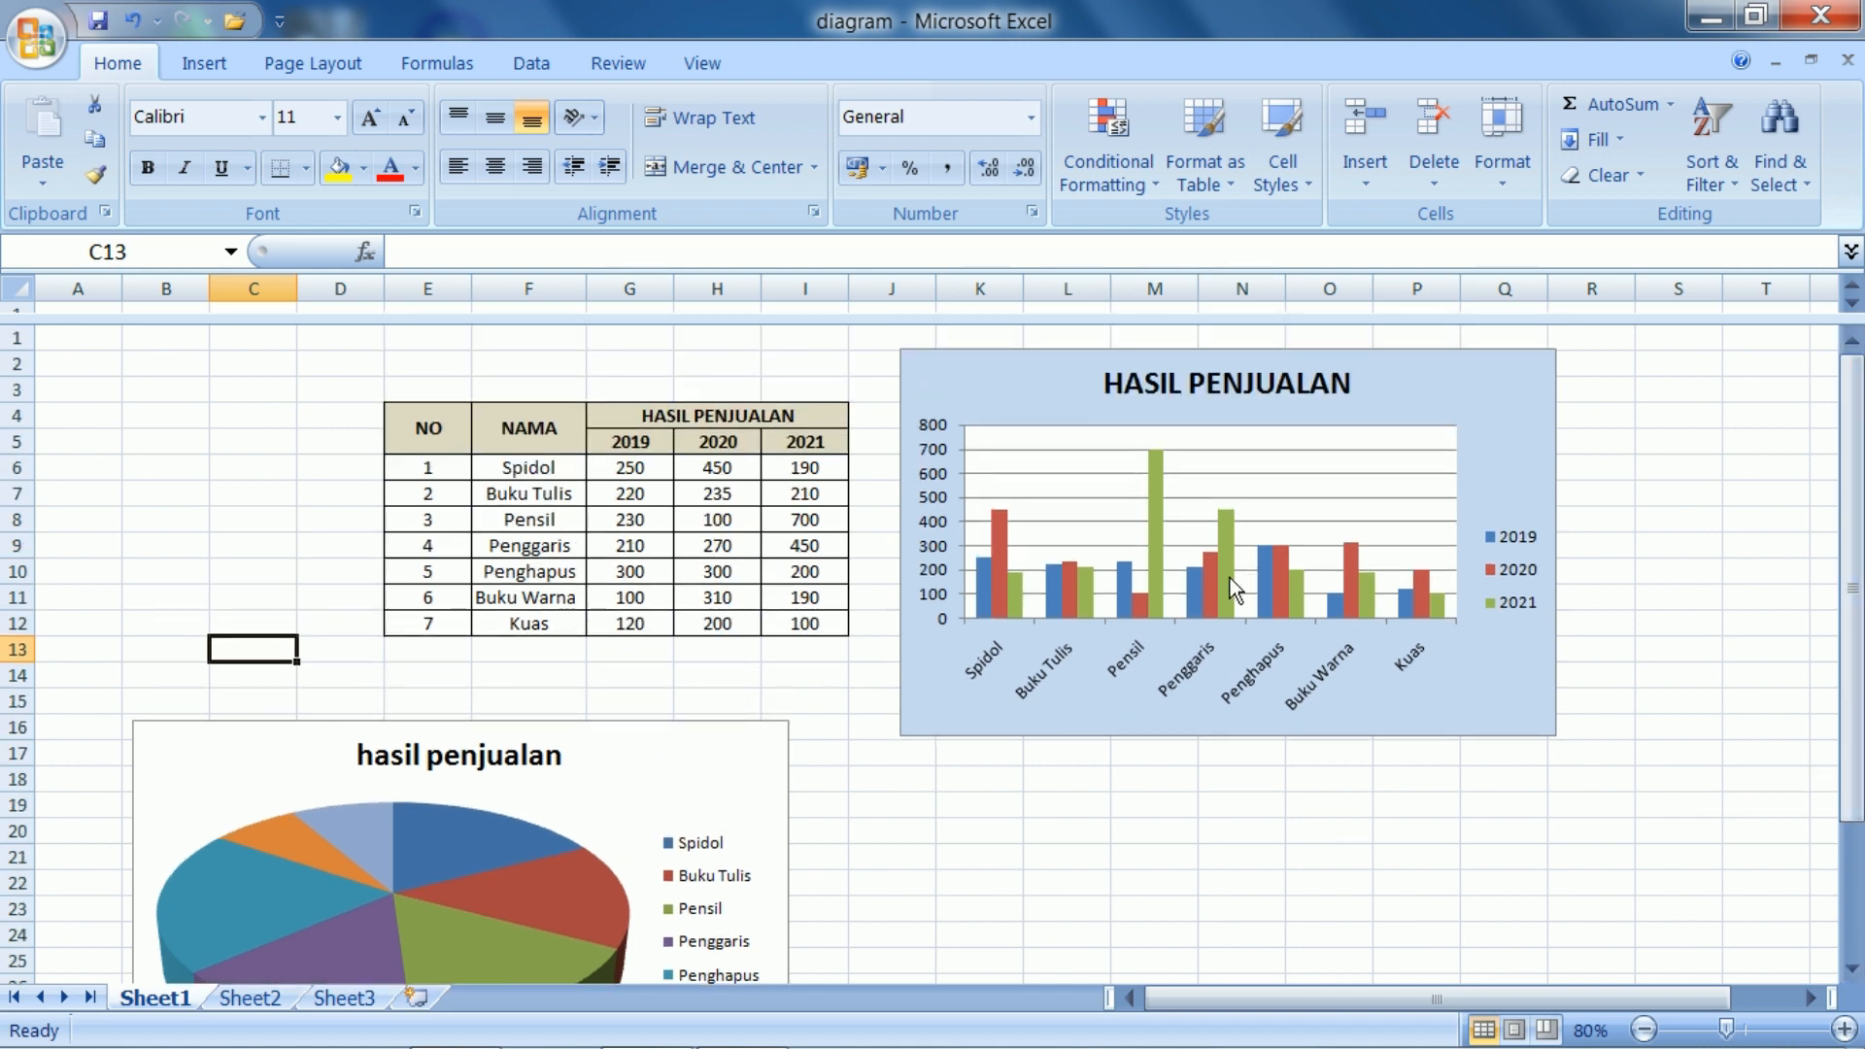
pyautogui.click(1226, 579)
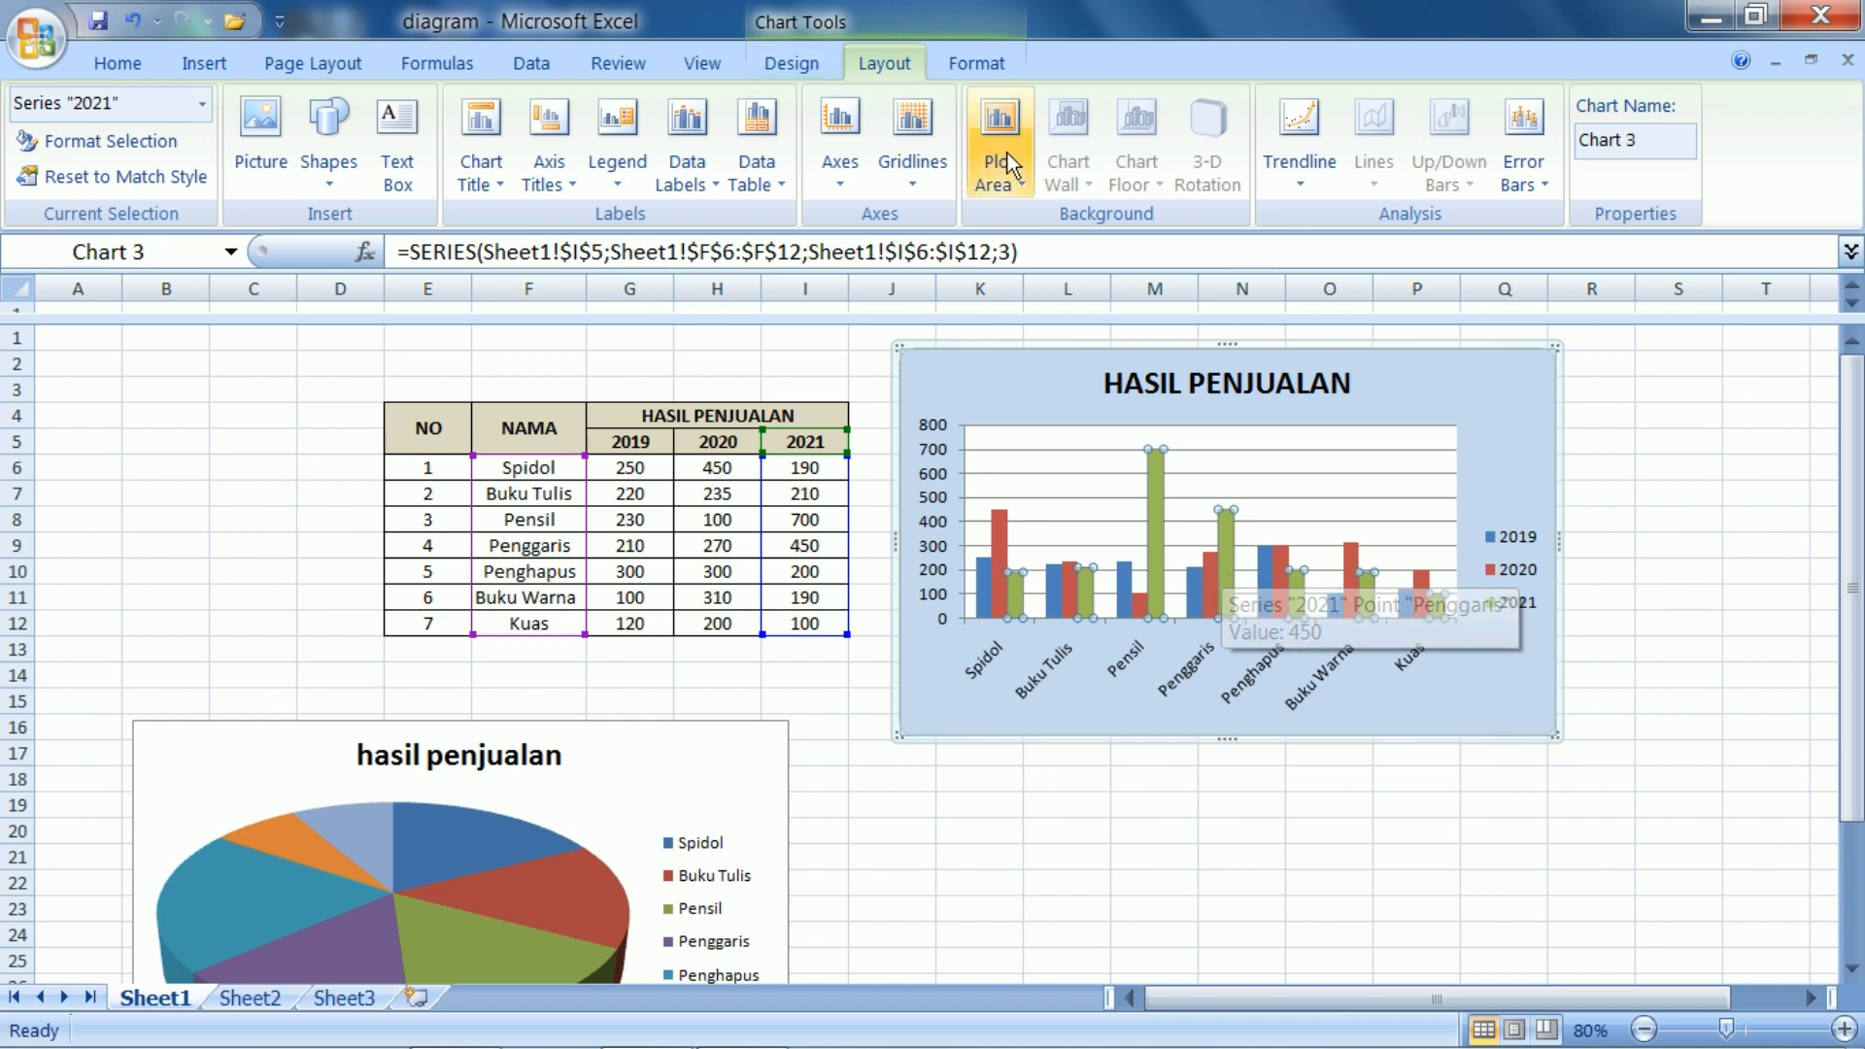
pyautogui.click(977, 62)
pyautogui.click(852, 64)
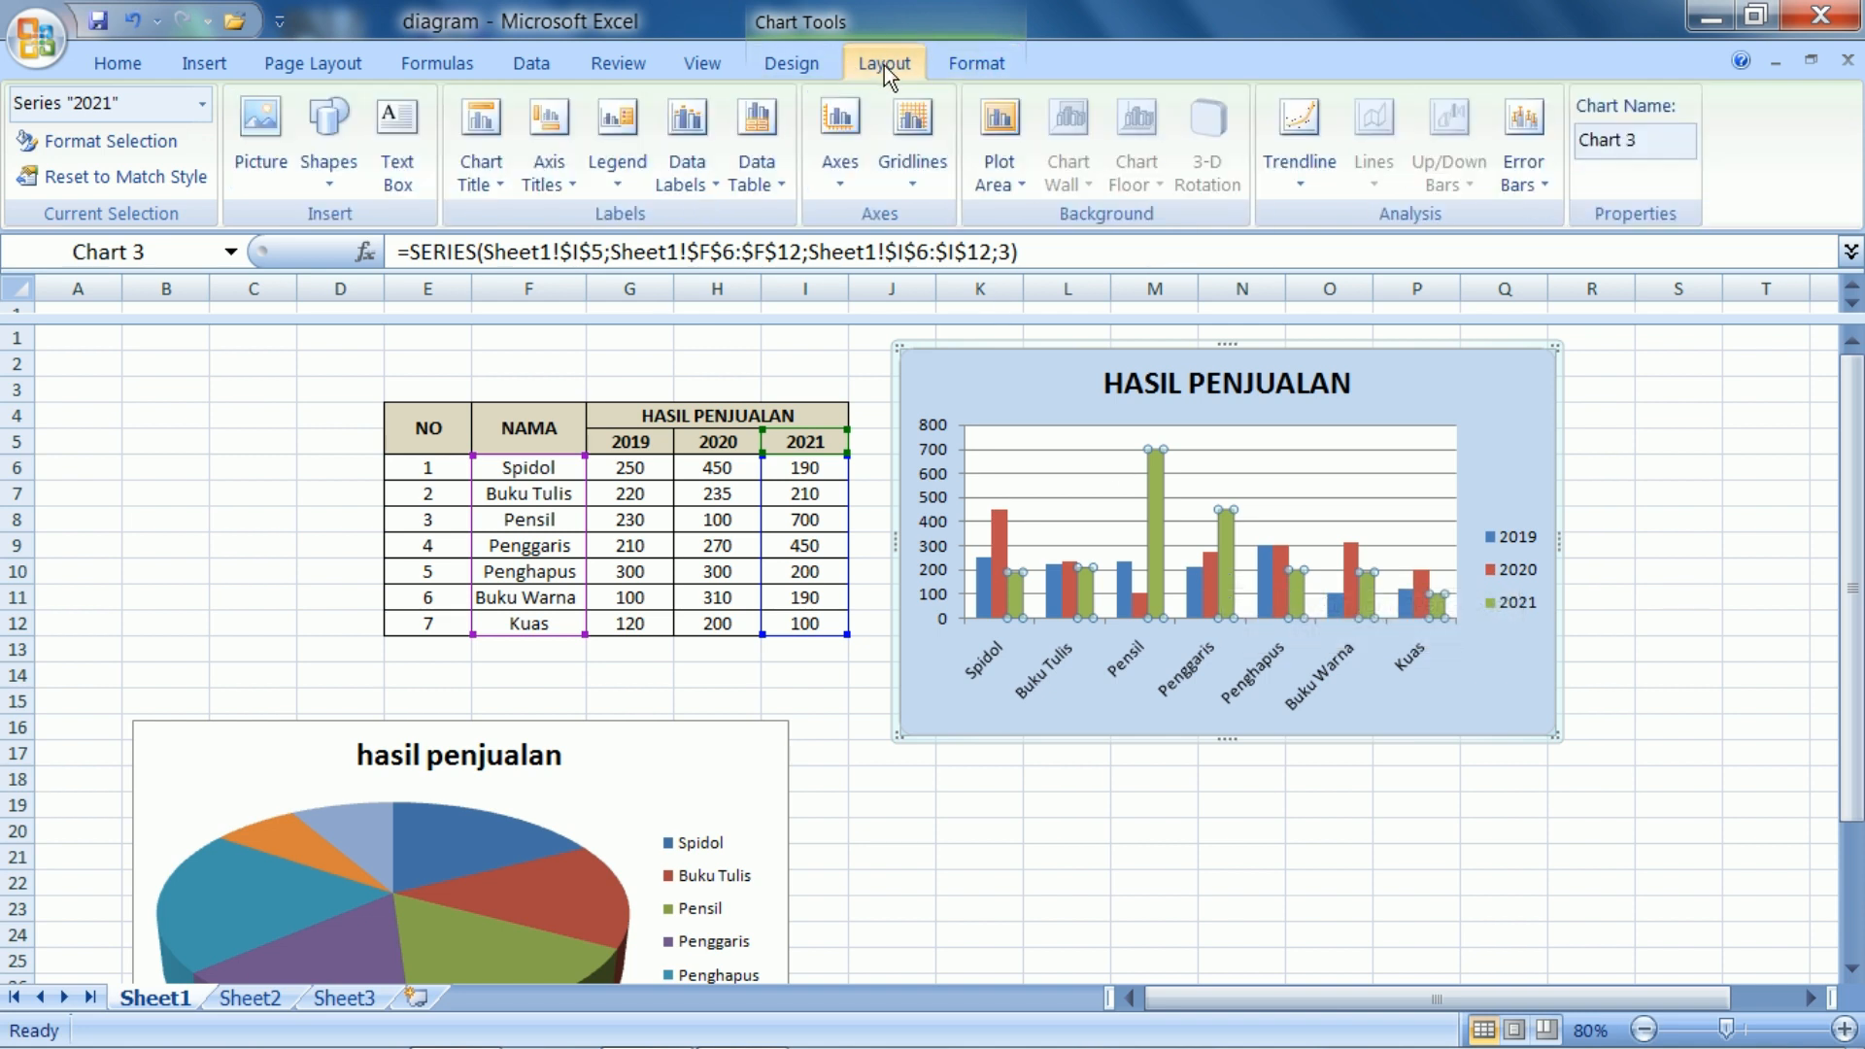
pyautogui.rightClick(1160, 500)
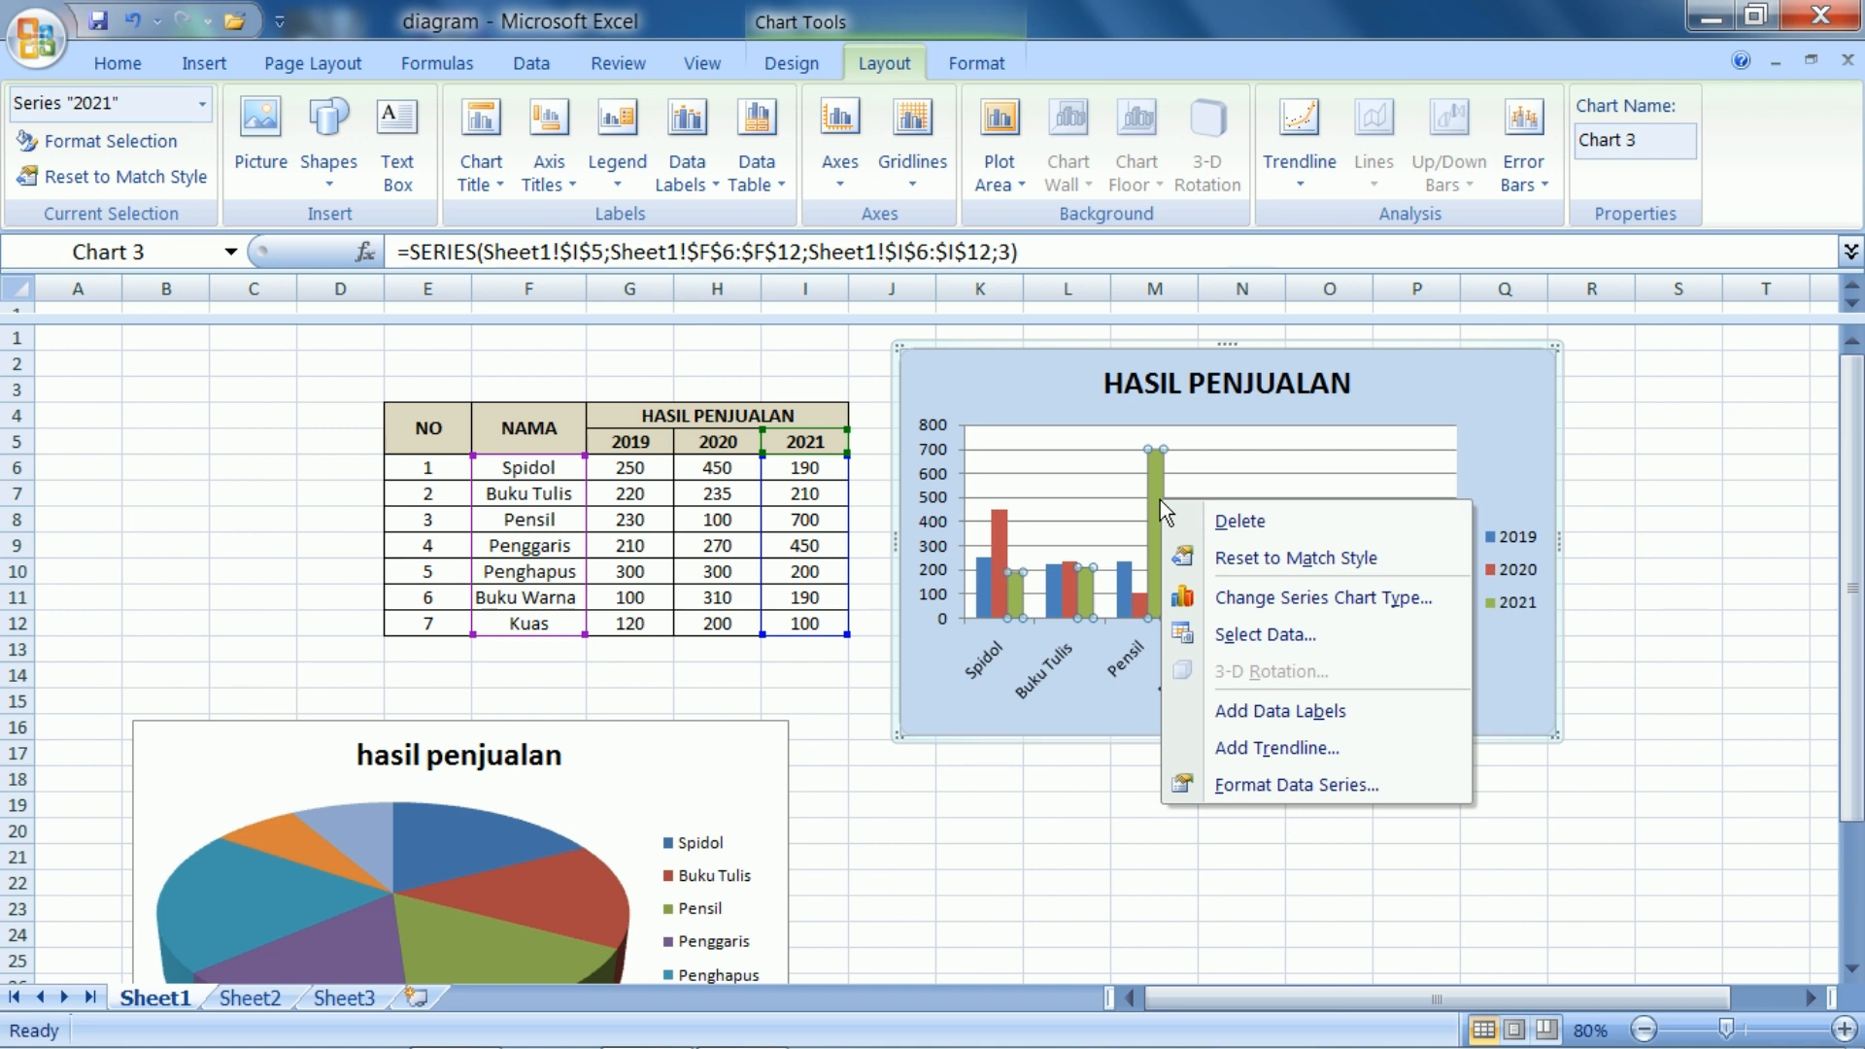
pyautogui.click(1086, 826)
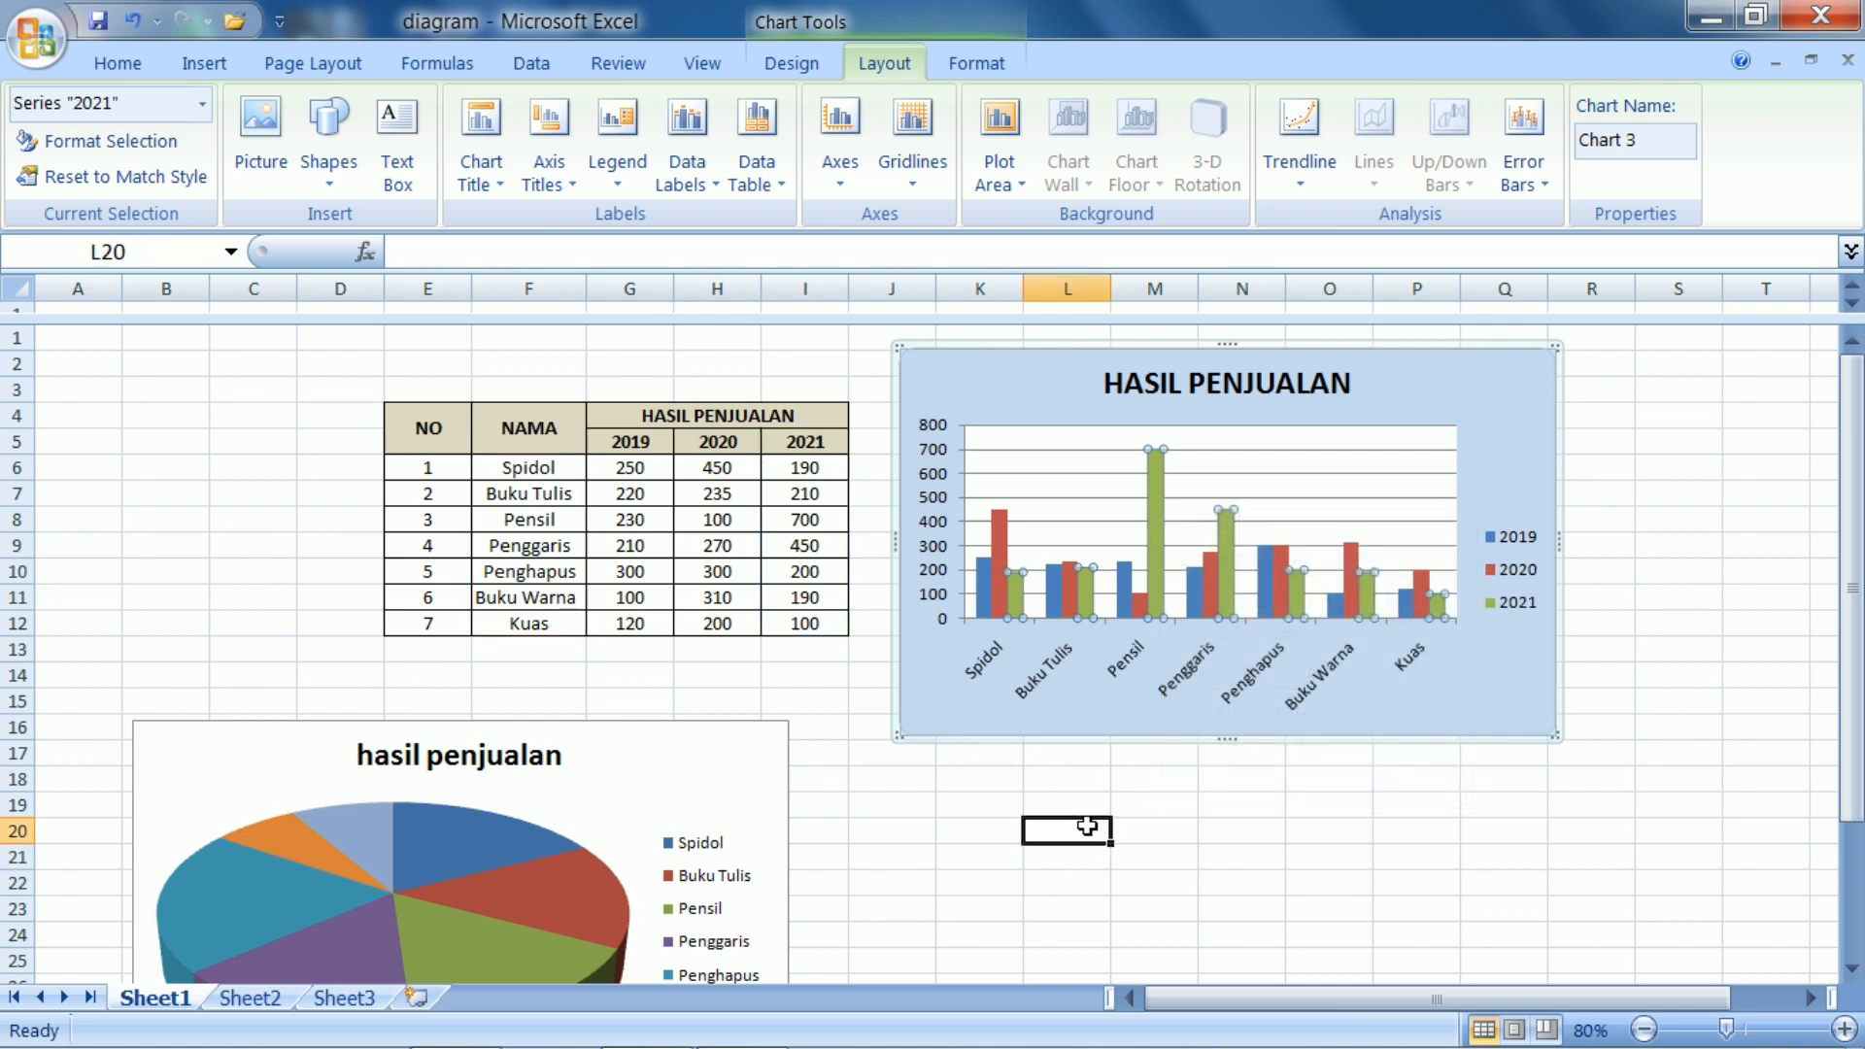
pyautogui.moveTo(1851, 544); pyautogui.dragTo(1850, 654)
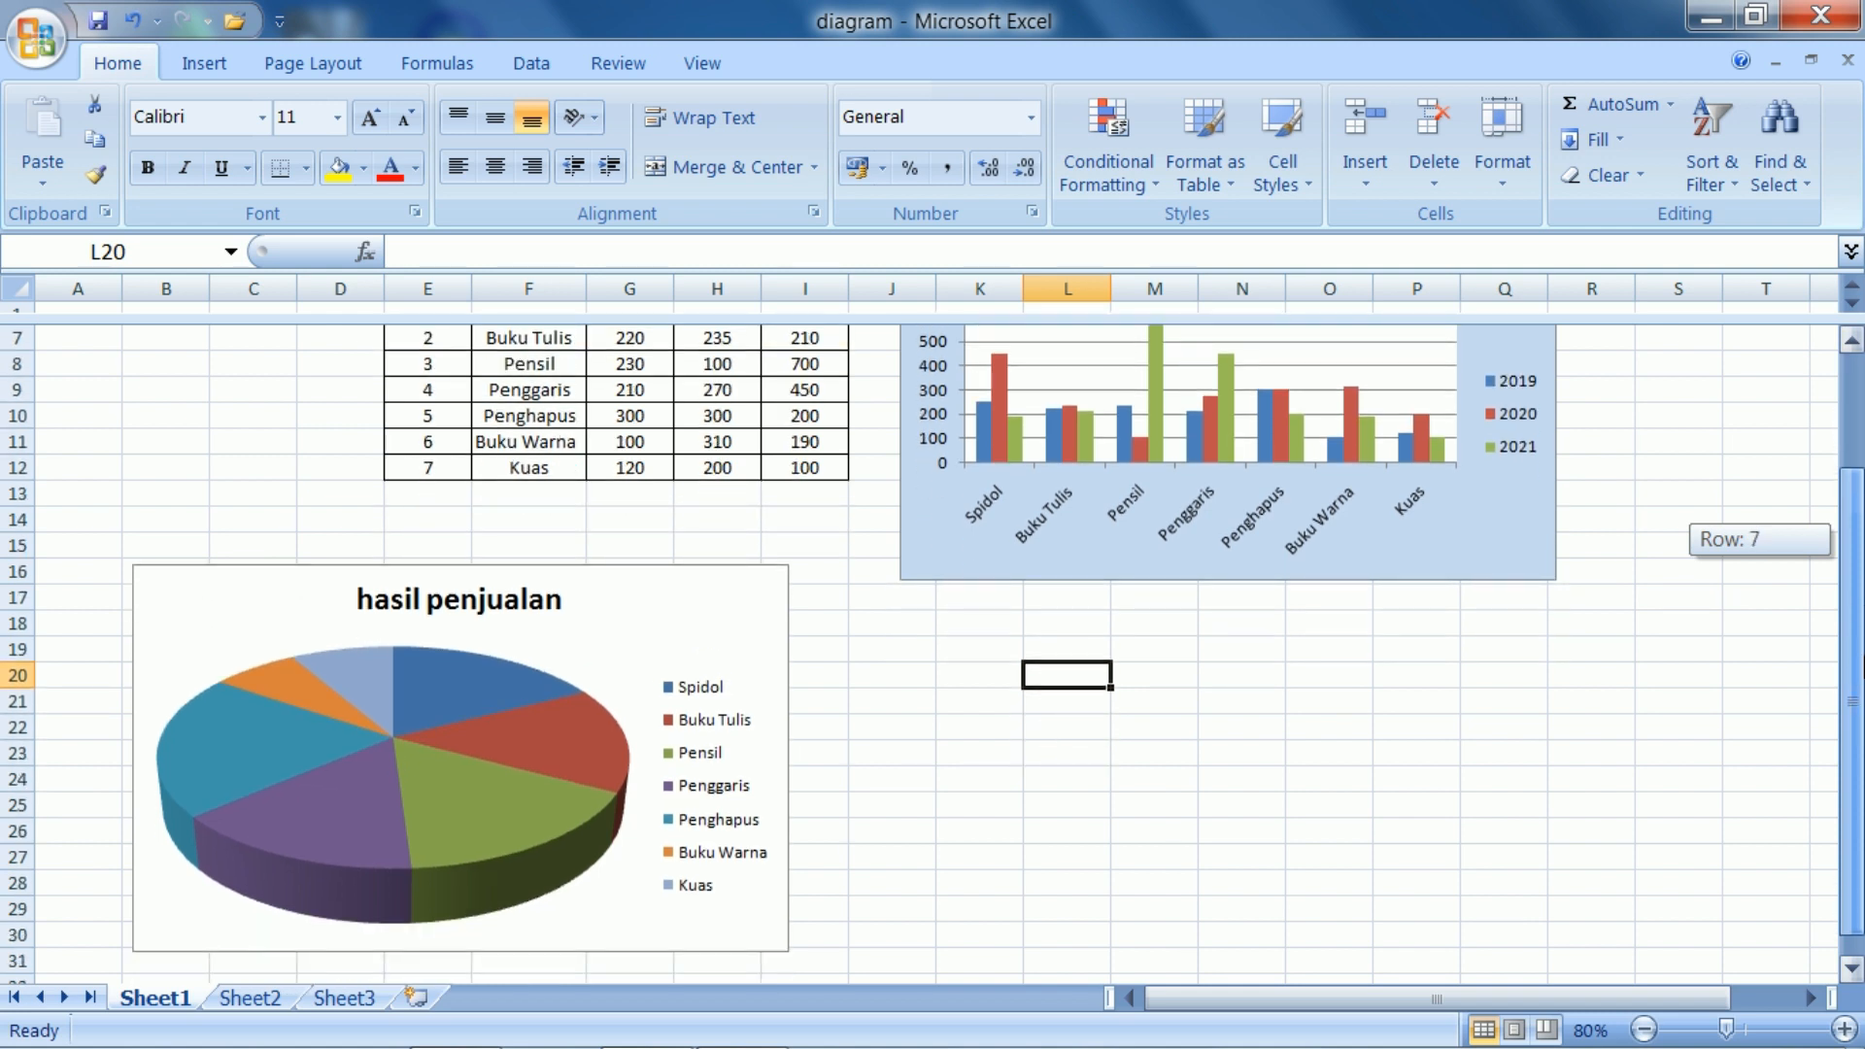
# Shift the pie chart right so its edge starts in column C, keeping it below the sales table
pyautogui.click(251, 583)
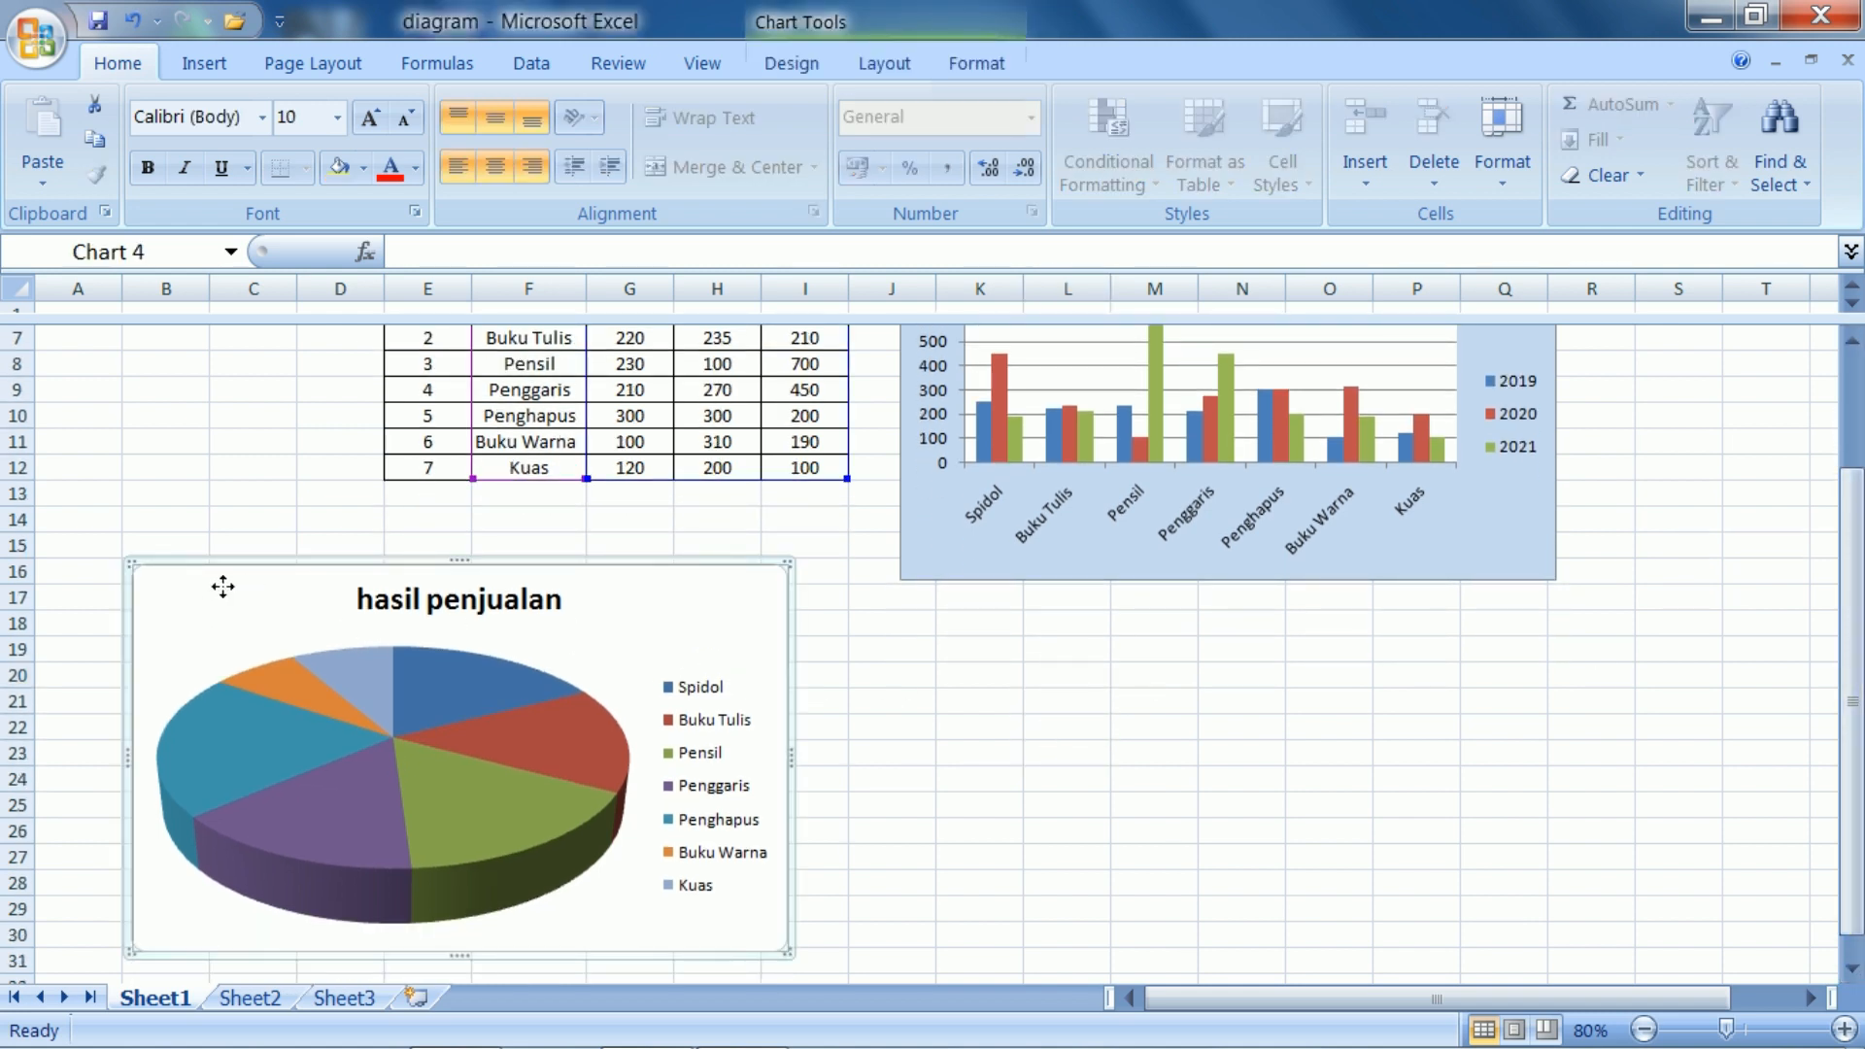
pyautogui.moveTo(222, 587); pyautogui.dragTo(300, 587)
pyautogui.moveTo(1851, 704); pyautogui.dragTo(1851, 629)
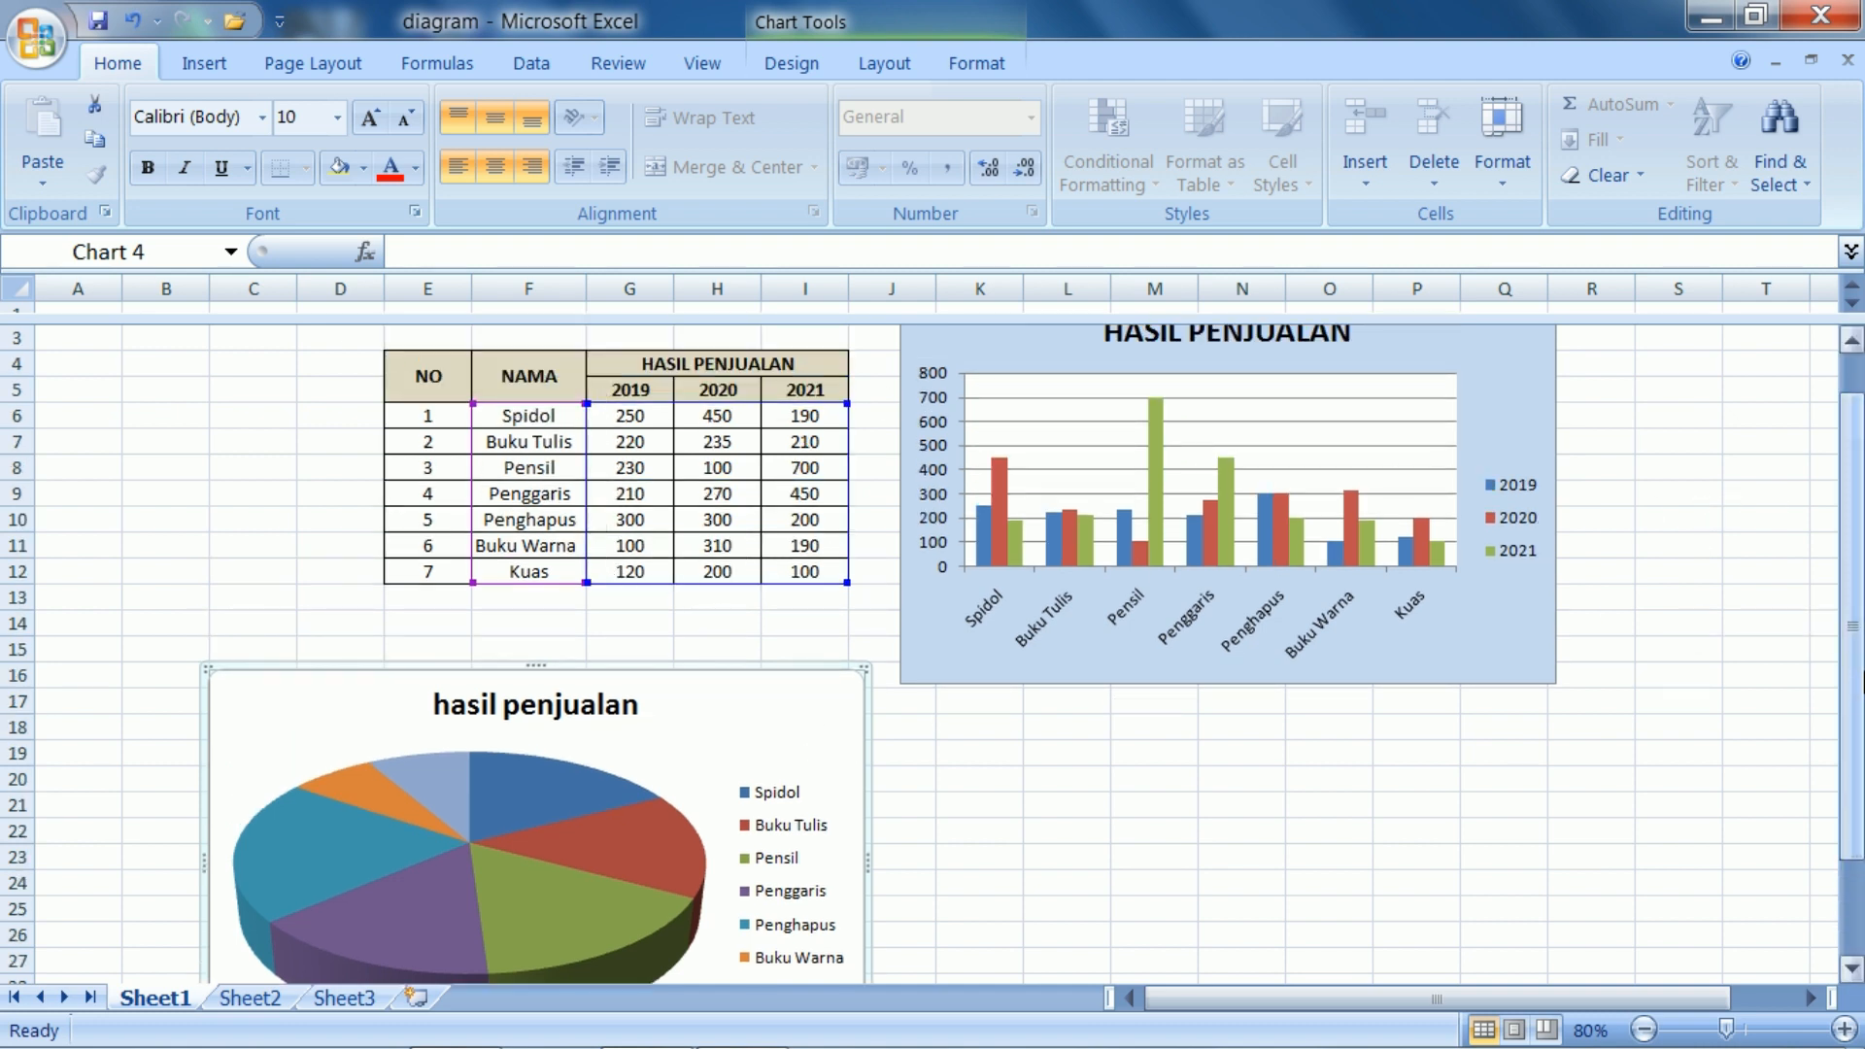
pyautogui.moveTo(1850, 598); pyautogui.dragTo(1851, 670)
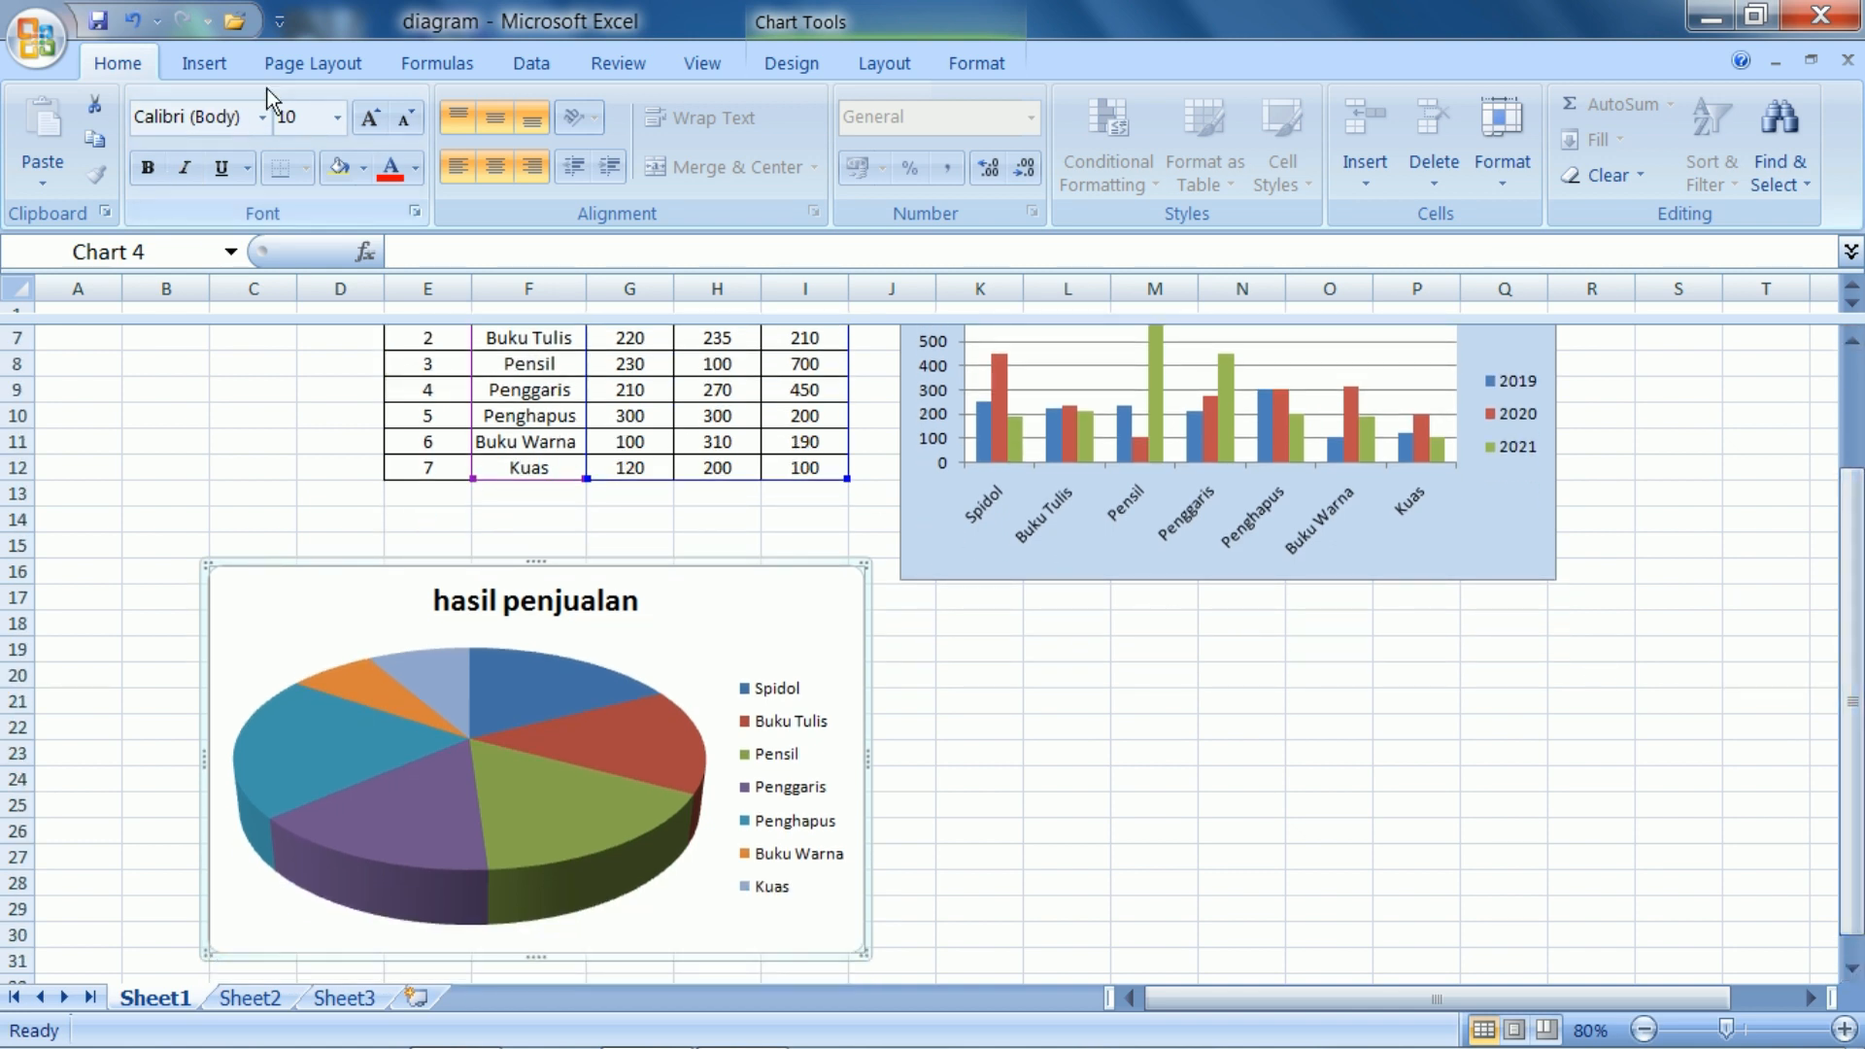
# Try a 3-D clustered bar chart while the pie chart is selected, and place it below the column chart
pyautogui.click(219, 74)
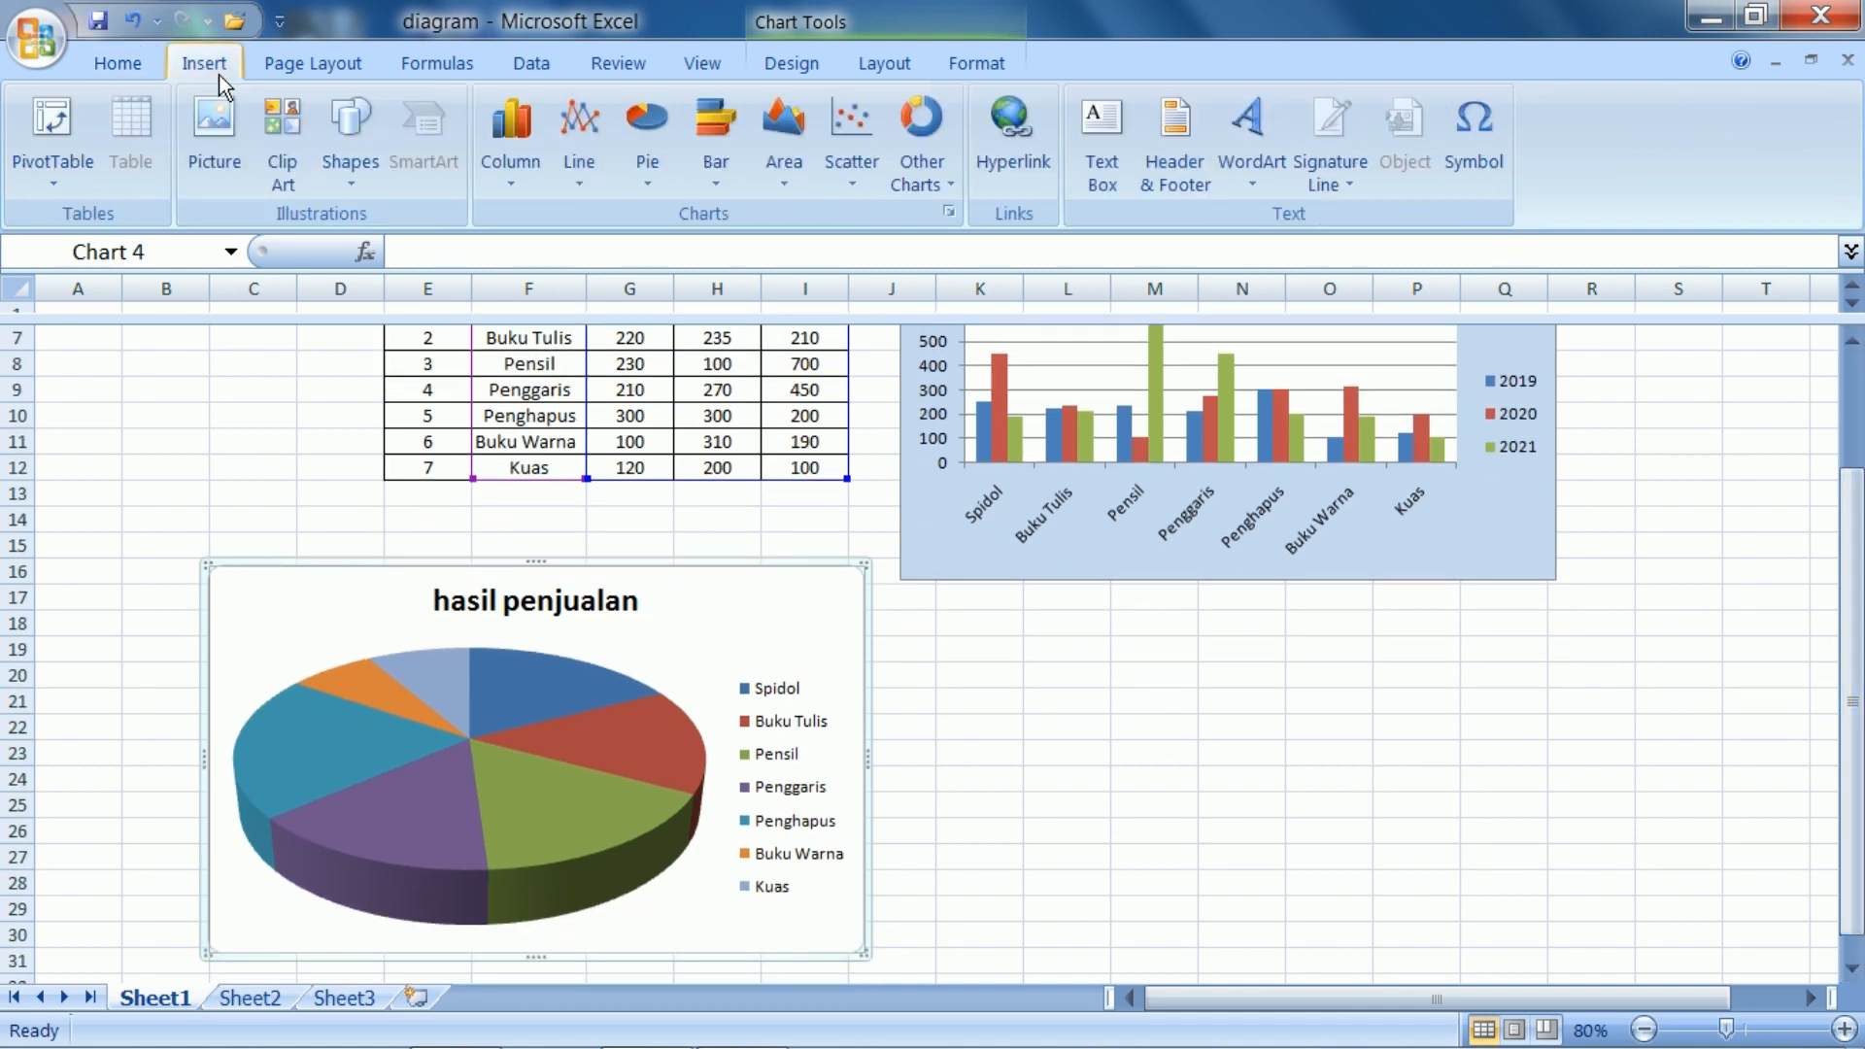
pyautogui.click(721, 177)
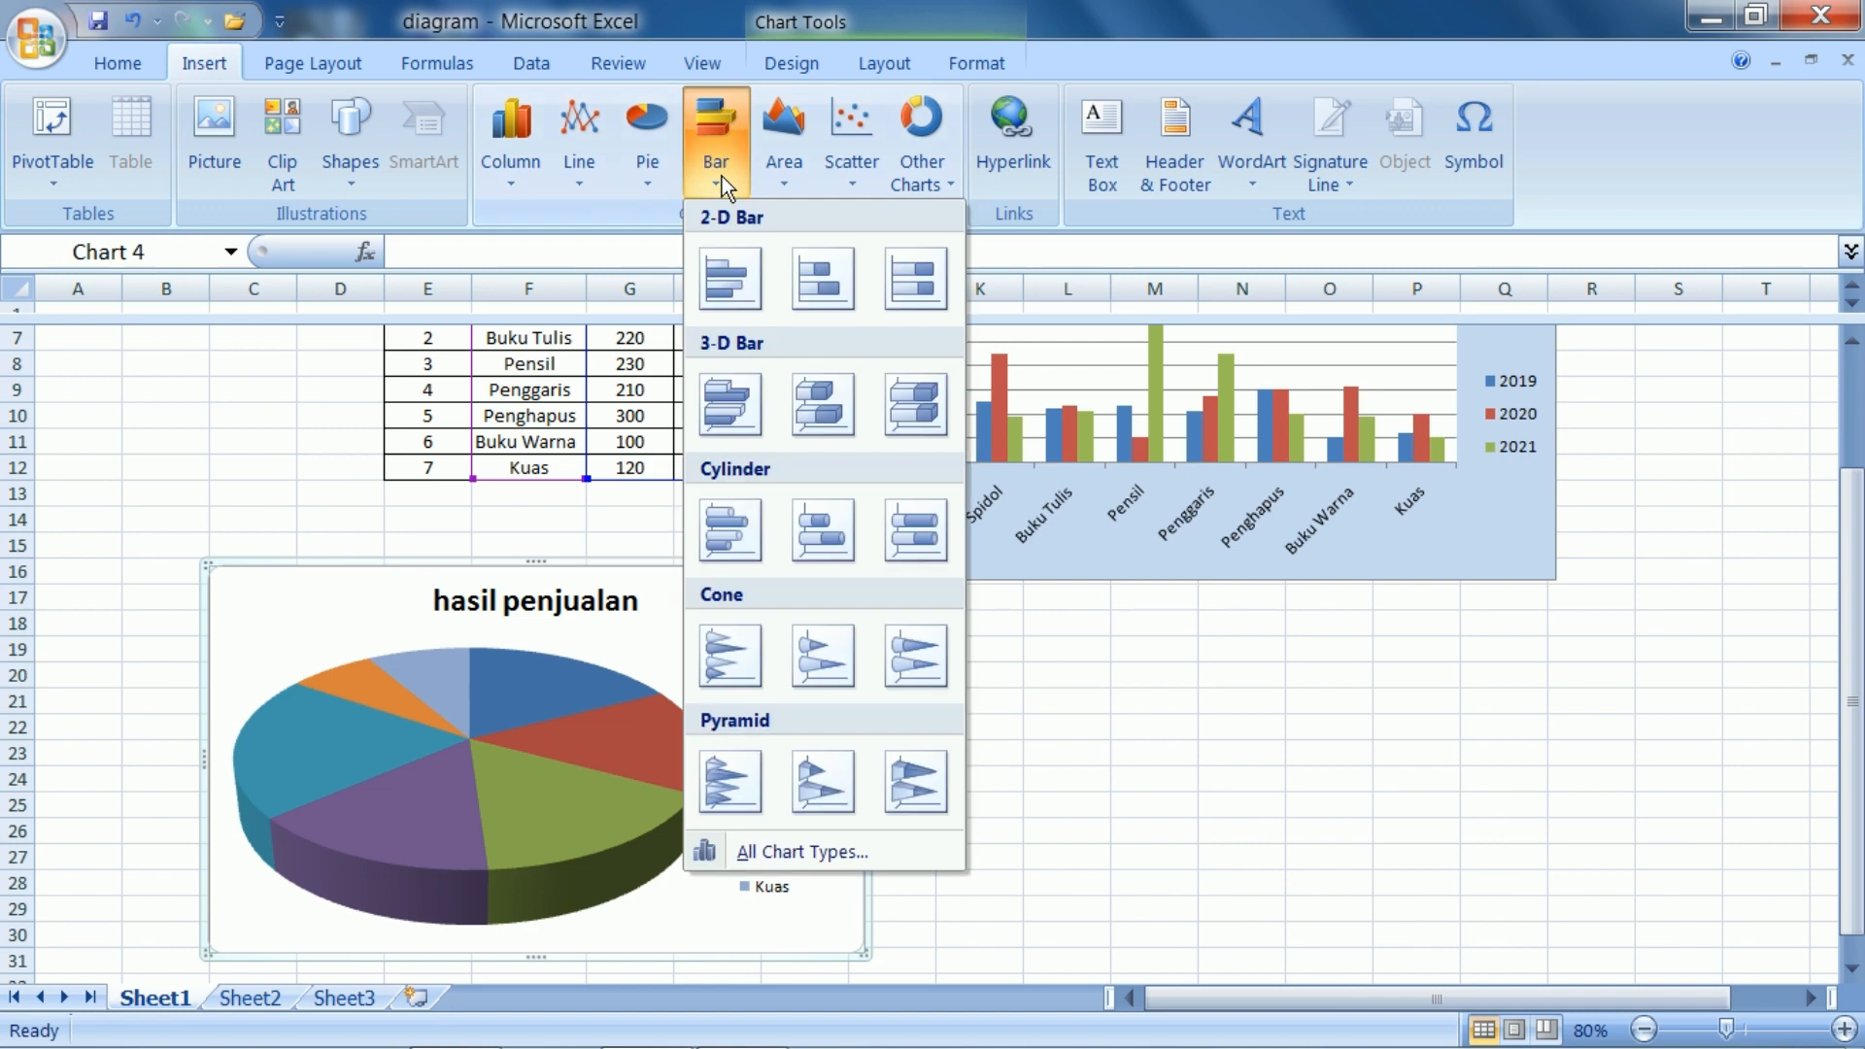
pyautogui.click(702, 404)
pyautogui.moveTo(683, 603); pyautogui.dragTo(1424, 641)
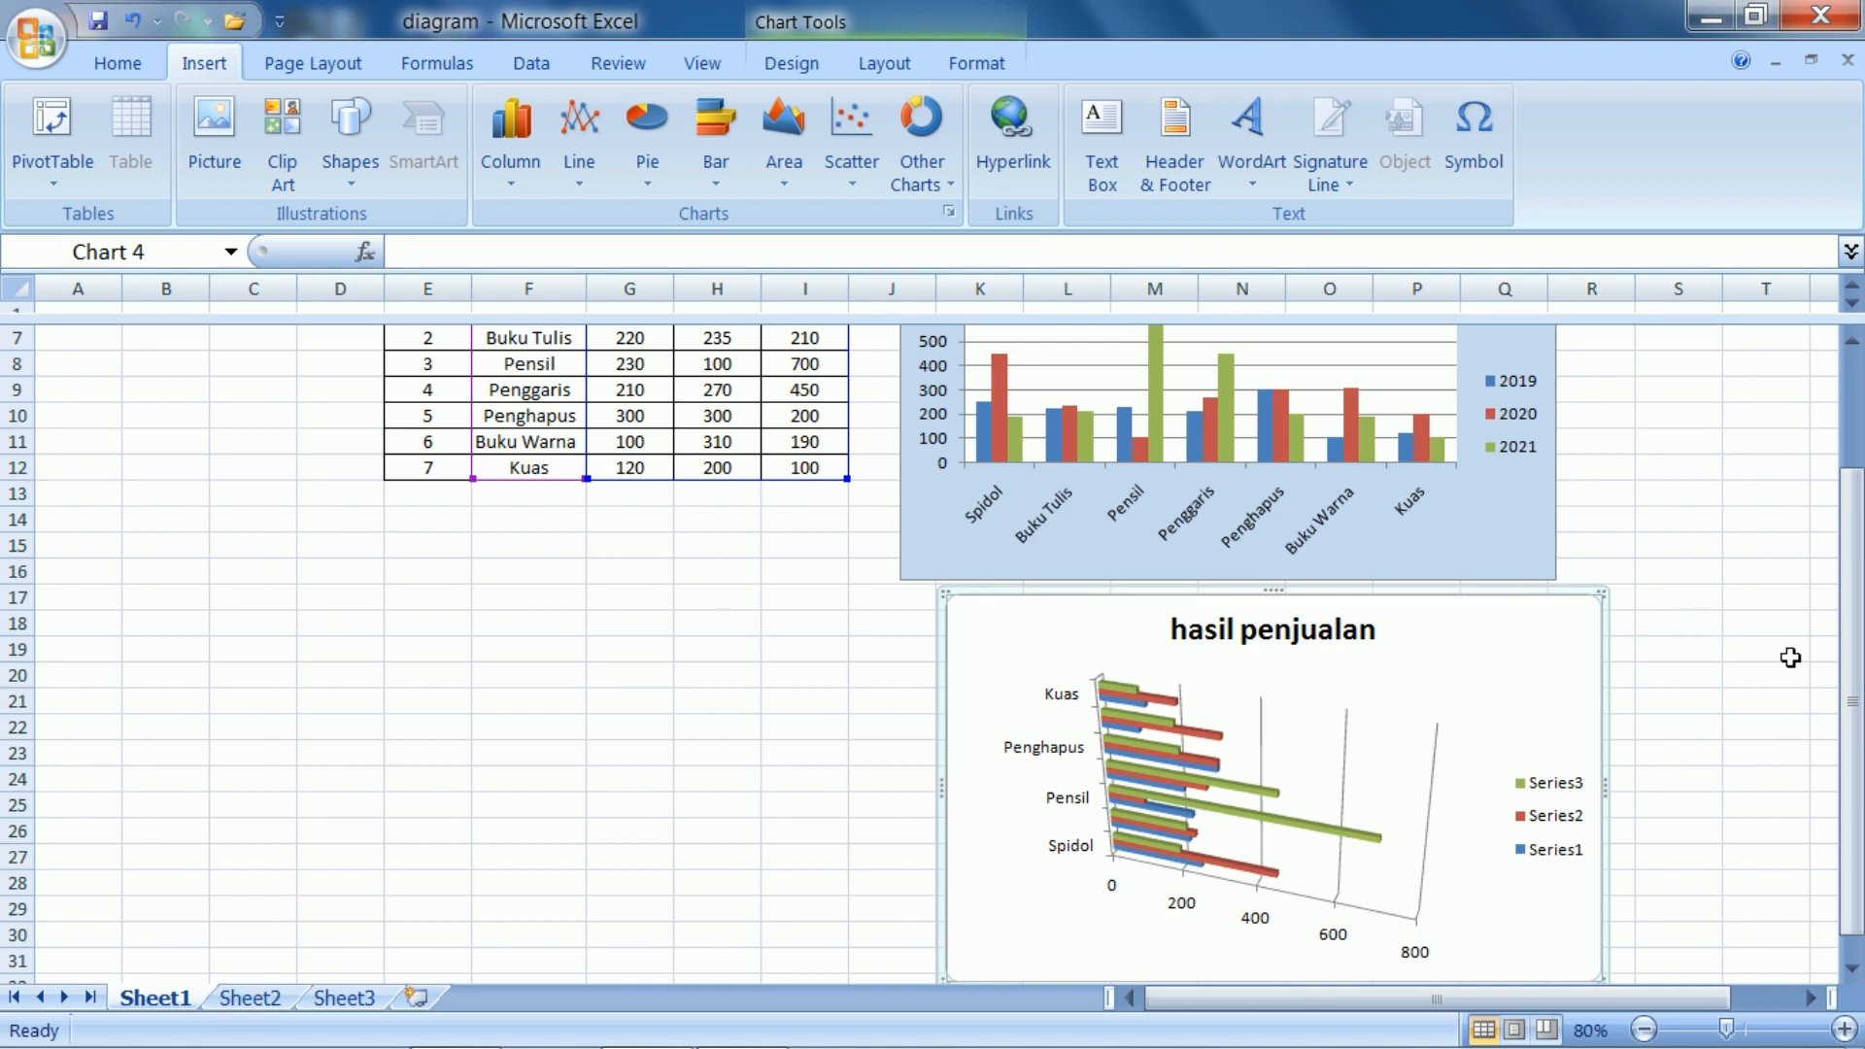
pyautogui.moveTo(1852, 657); pyautogui.dragTo(1852, 669)
pyautogui.moveTo(1553, 630); pyautogui.dragTo(1367, 636)
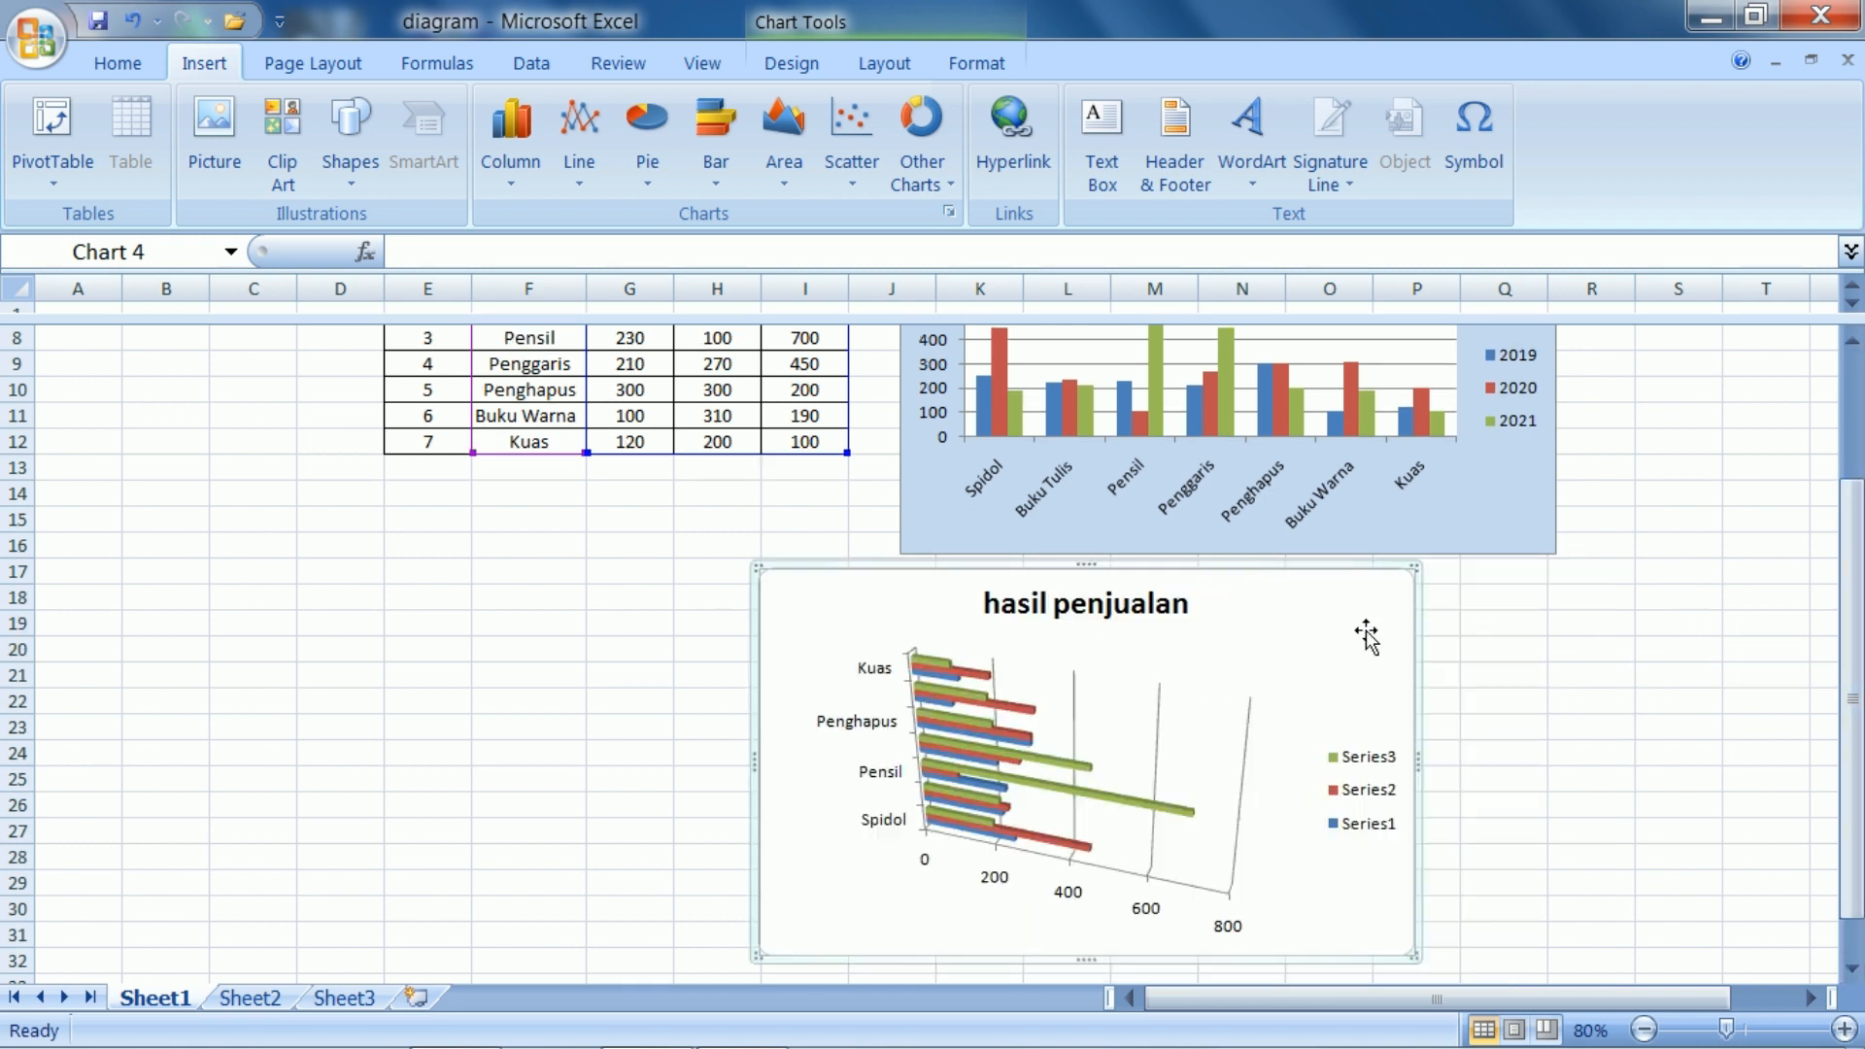
# Undo the chart moves and the change to a 3-D bar chart
pyautogui.hotkey('ctrl', 'z')
pyautogui.hotkey('ctrl', 'z')
pyautogui.hotkey('ctrl', 'z')
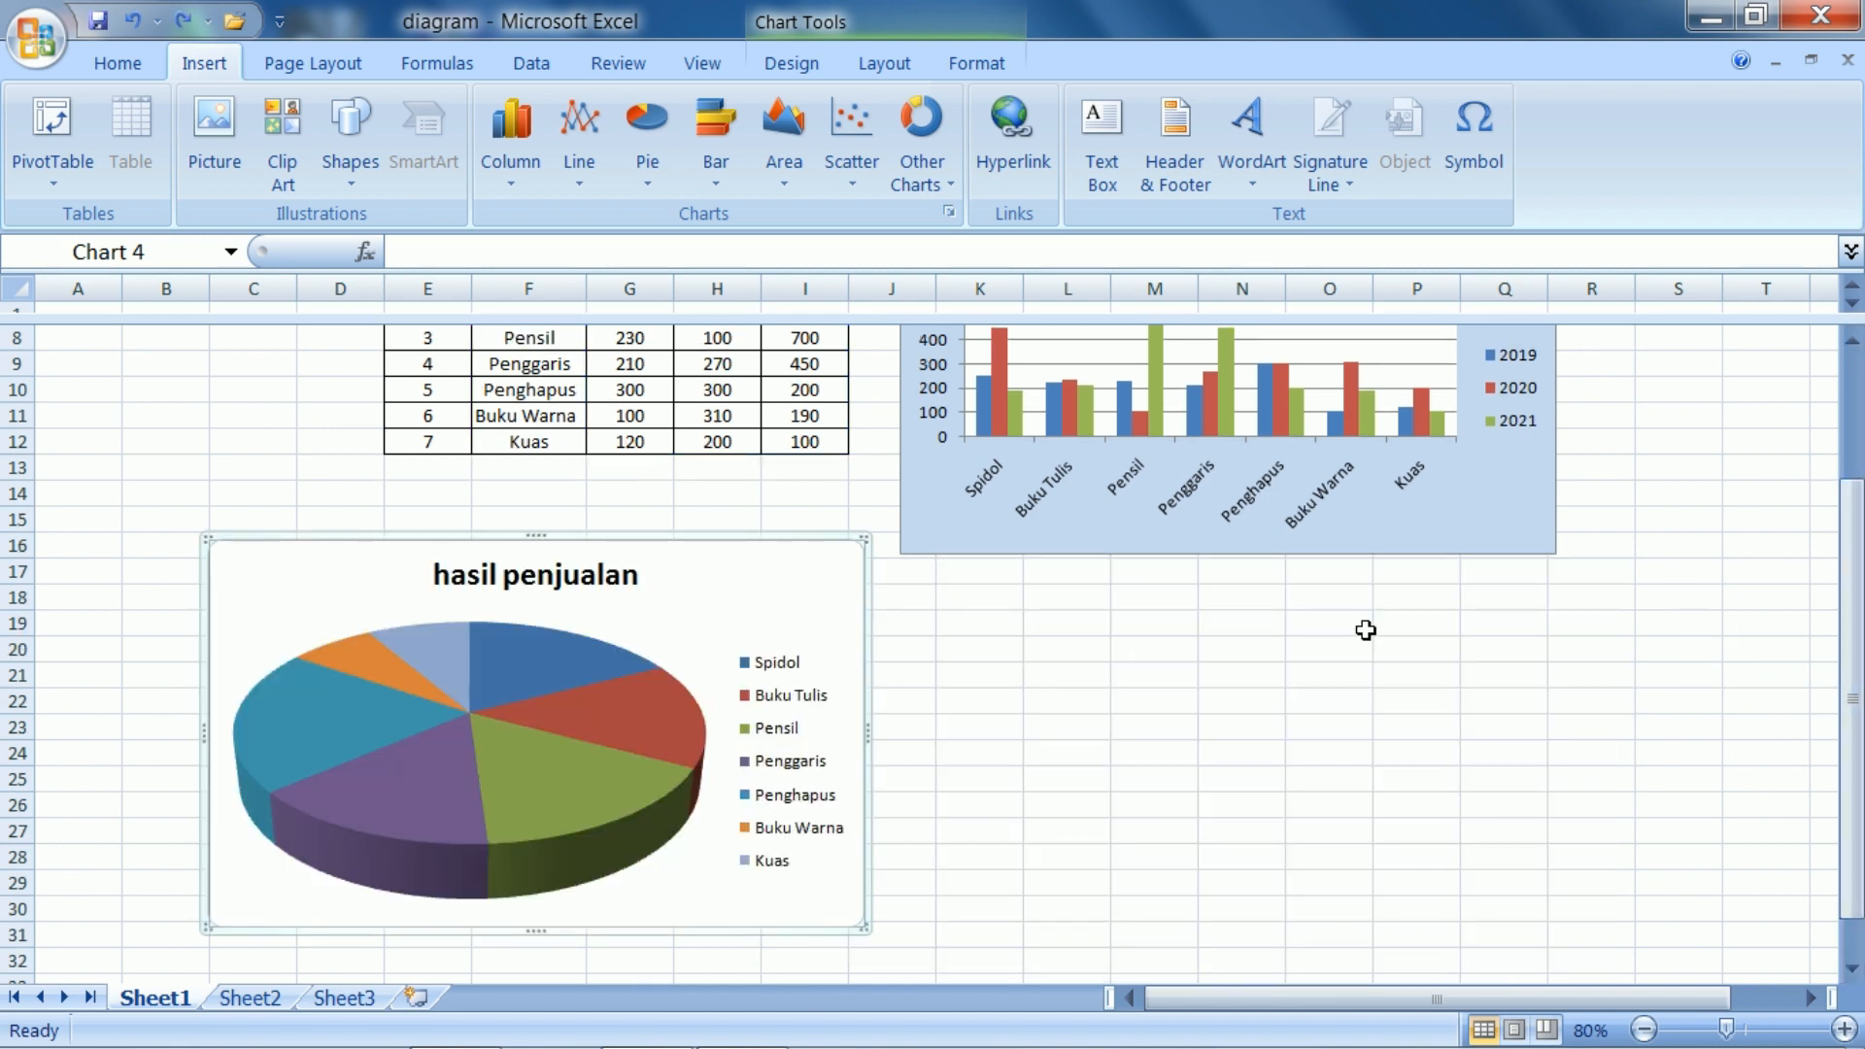
# Insert a 2-D clustered bar chart from empty cell K18 below the column chart
pyautogui.click(1313, 633)
pyautogui.click(970, 594)
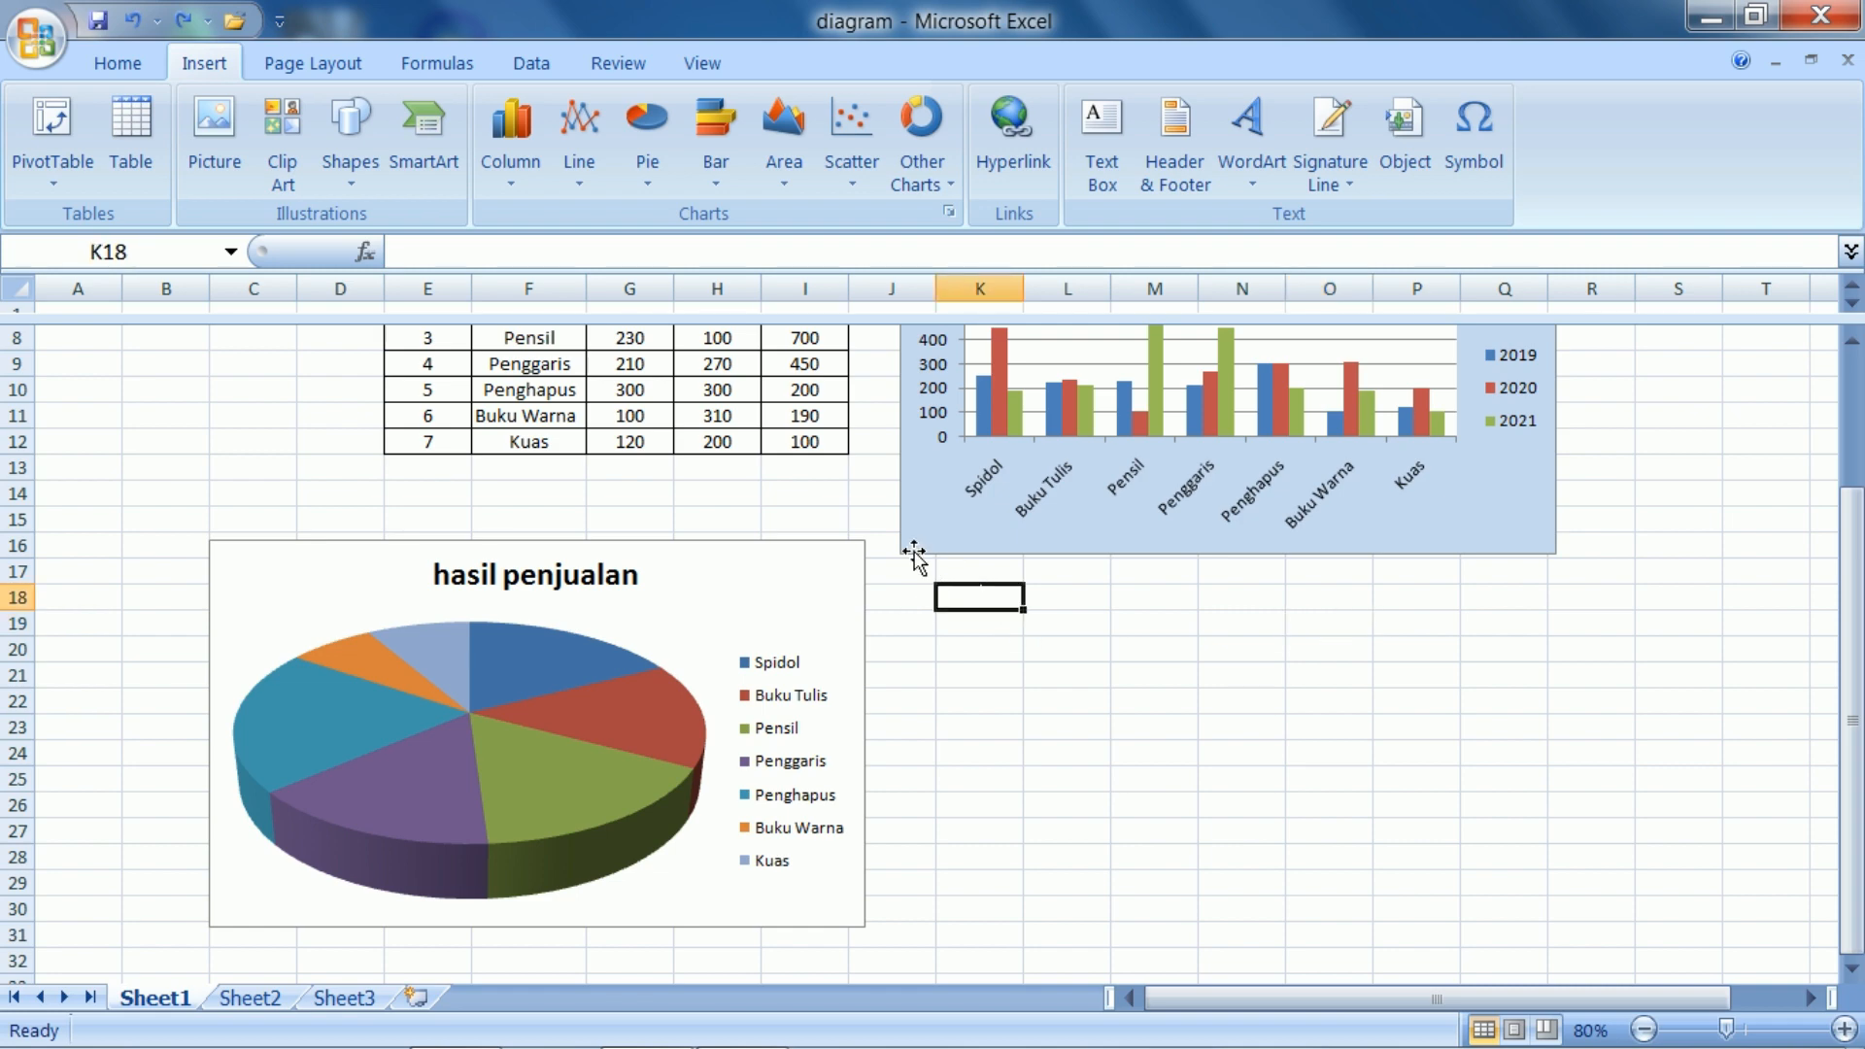
pyautogui.click(715, 191)
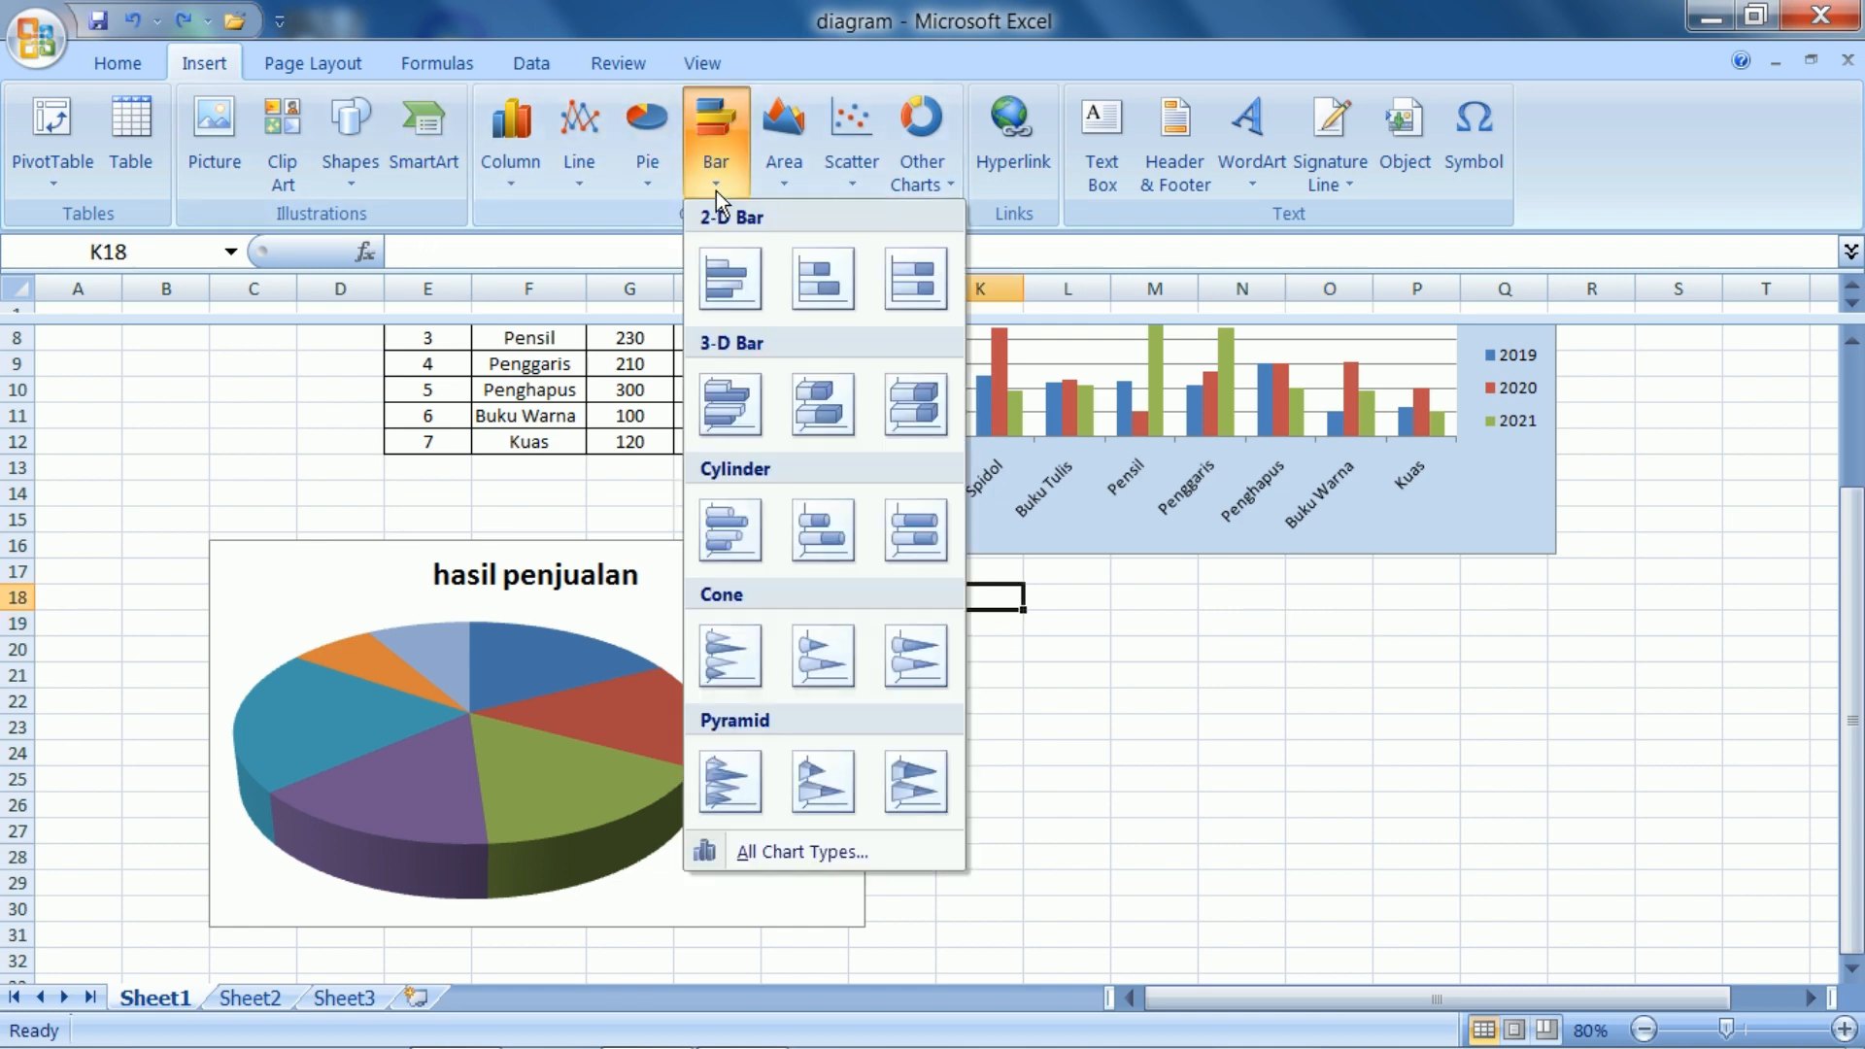
pyautogui.click(720, 281)
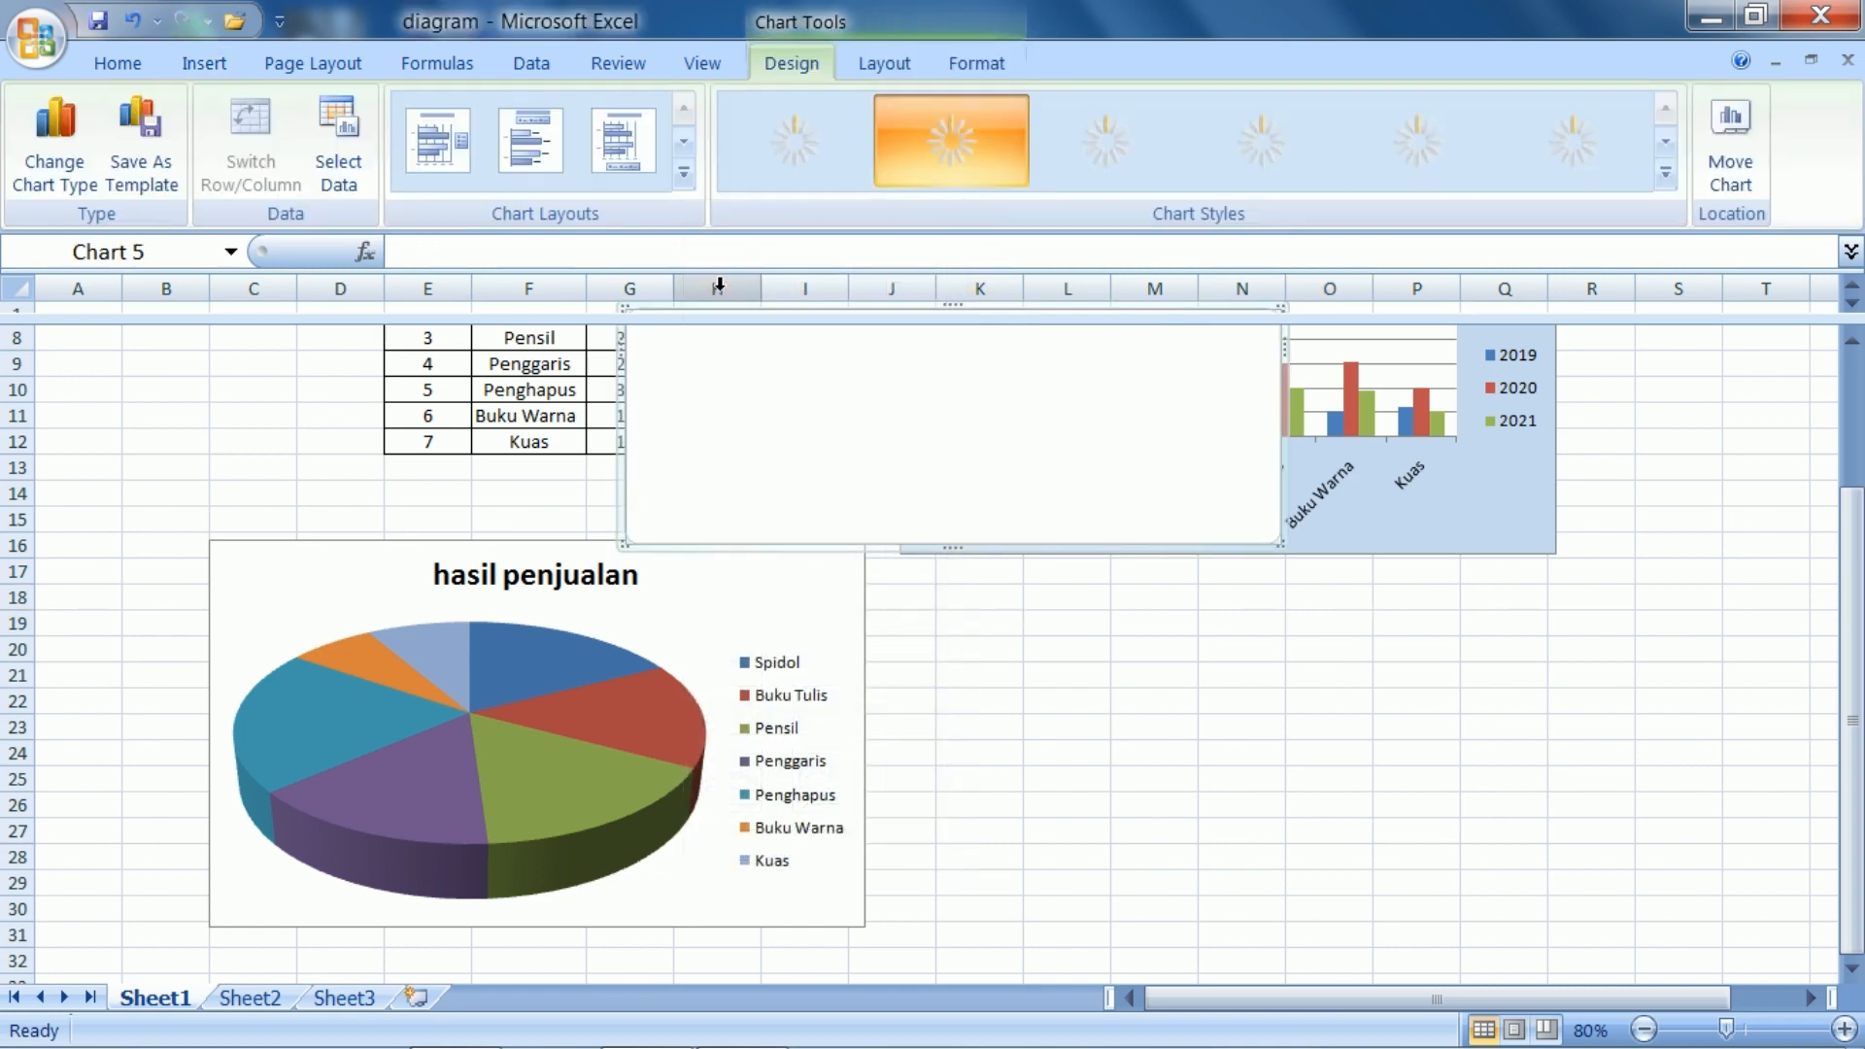
# Move the blank bar chart below the column chart so it starts at column K, row 18
pyautogui.rightClick(792, 449)
pyautogui.scroll(3, 1000, 508)
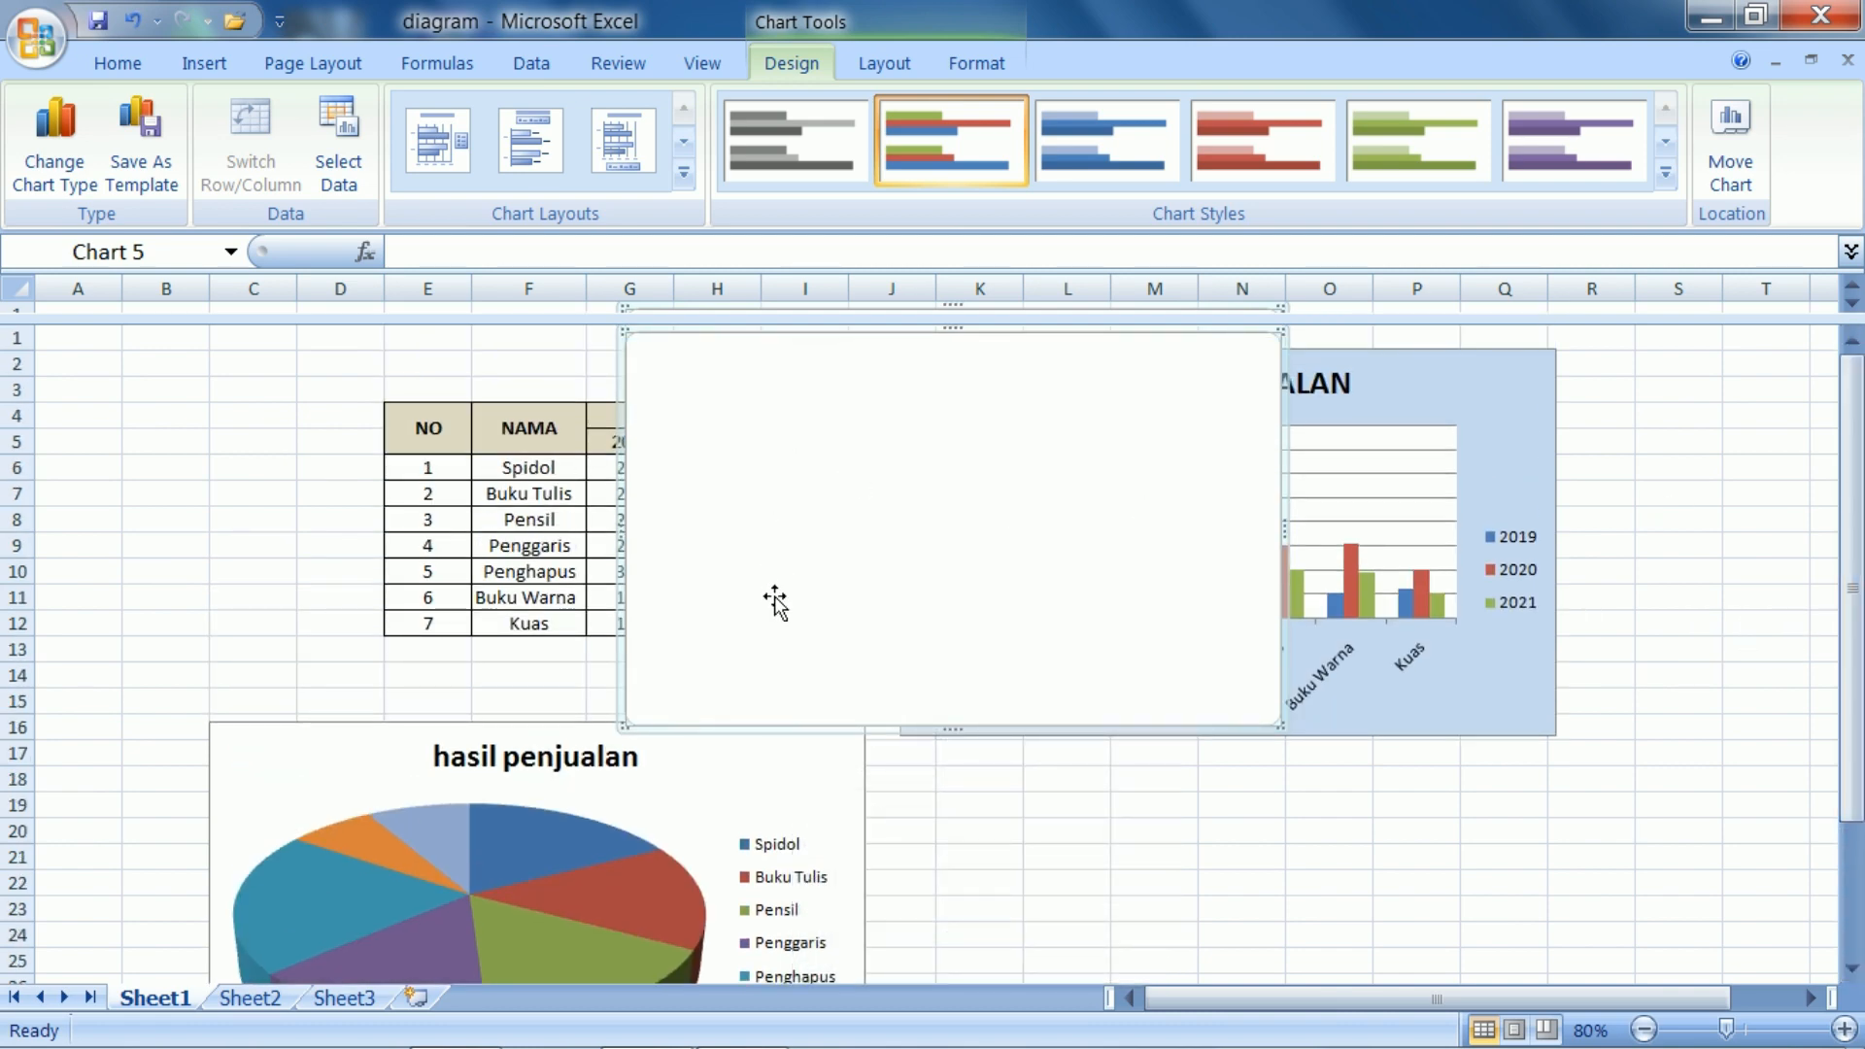
pyautogui.moveTo(777, 351); pyautogui.dragTo(1100, 791)
pyautogui.scroll(-2, 1671, 719)
# Set the bar chart's data range to G6:I12 on Sheet1, covering the 2019–2021 sales figures, and deselect the chart
pyautogui.rightClick(1321, 767)
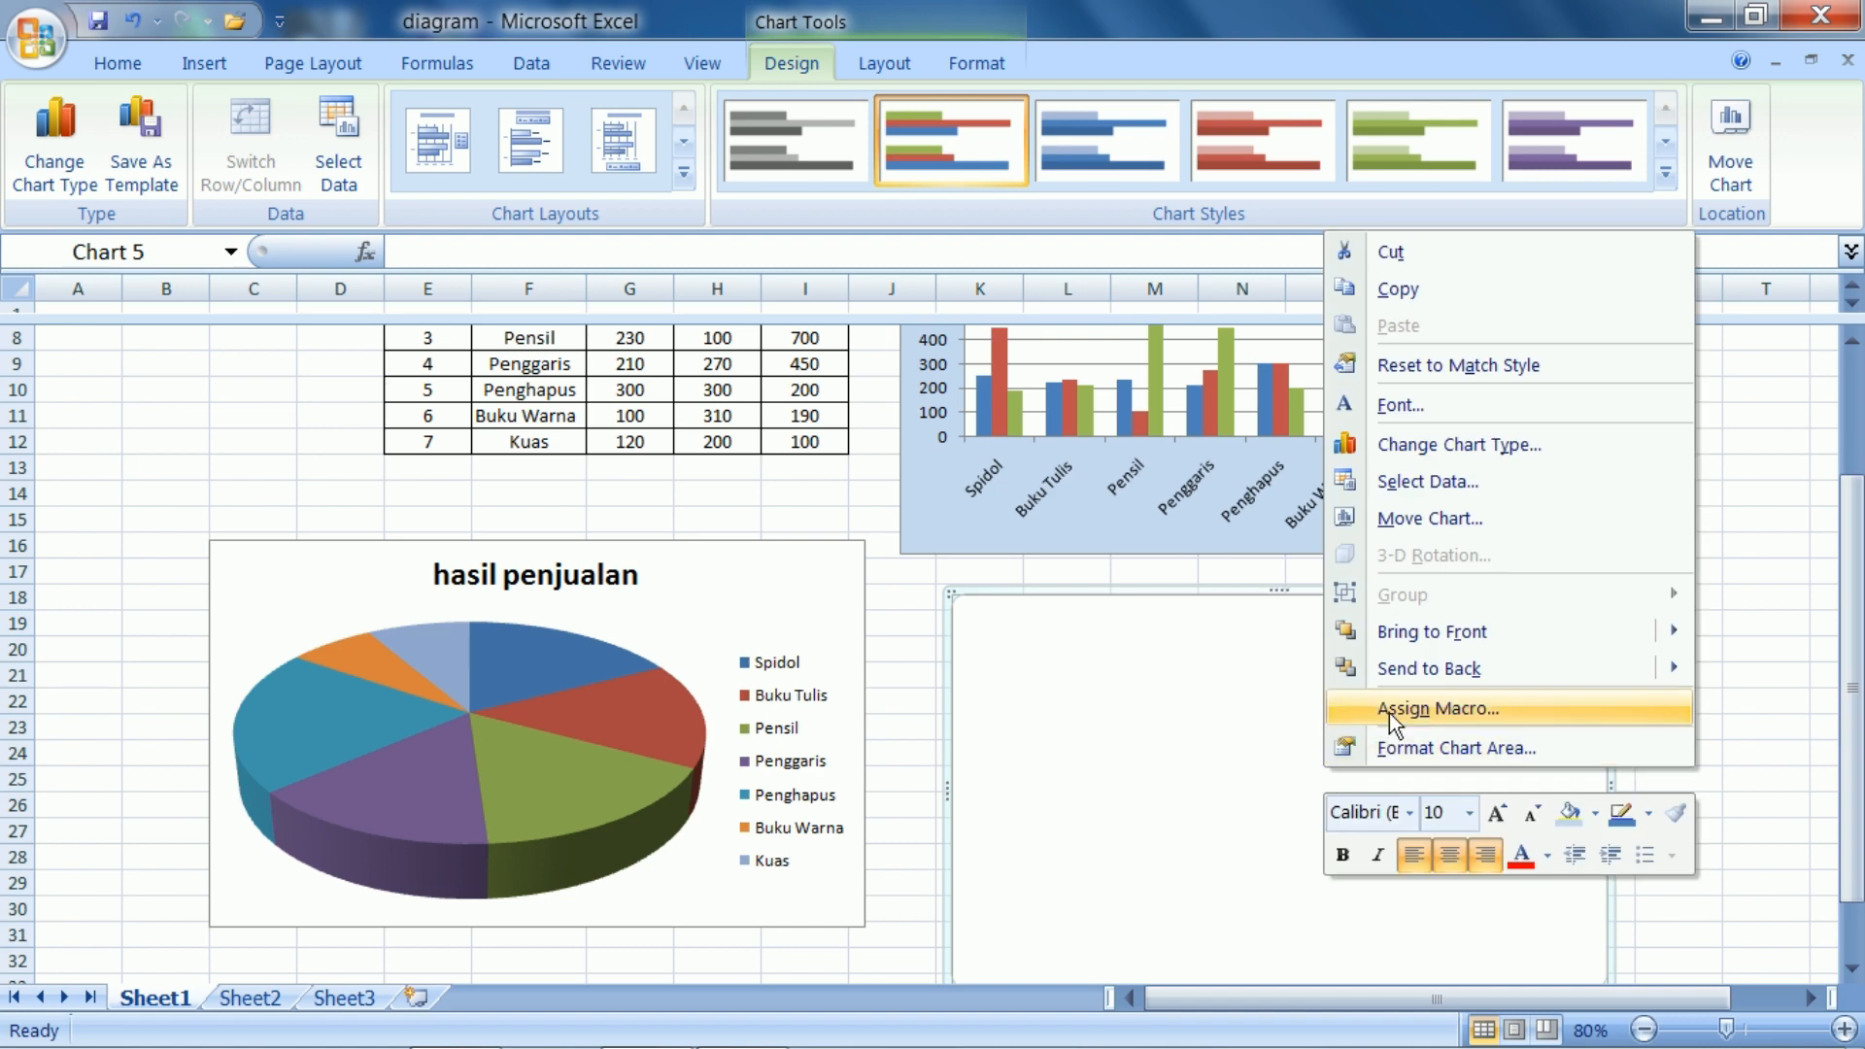
pyautogui.click(1394, 483)
pyautogui.scroll(1, 630, 352)
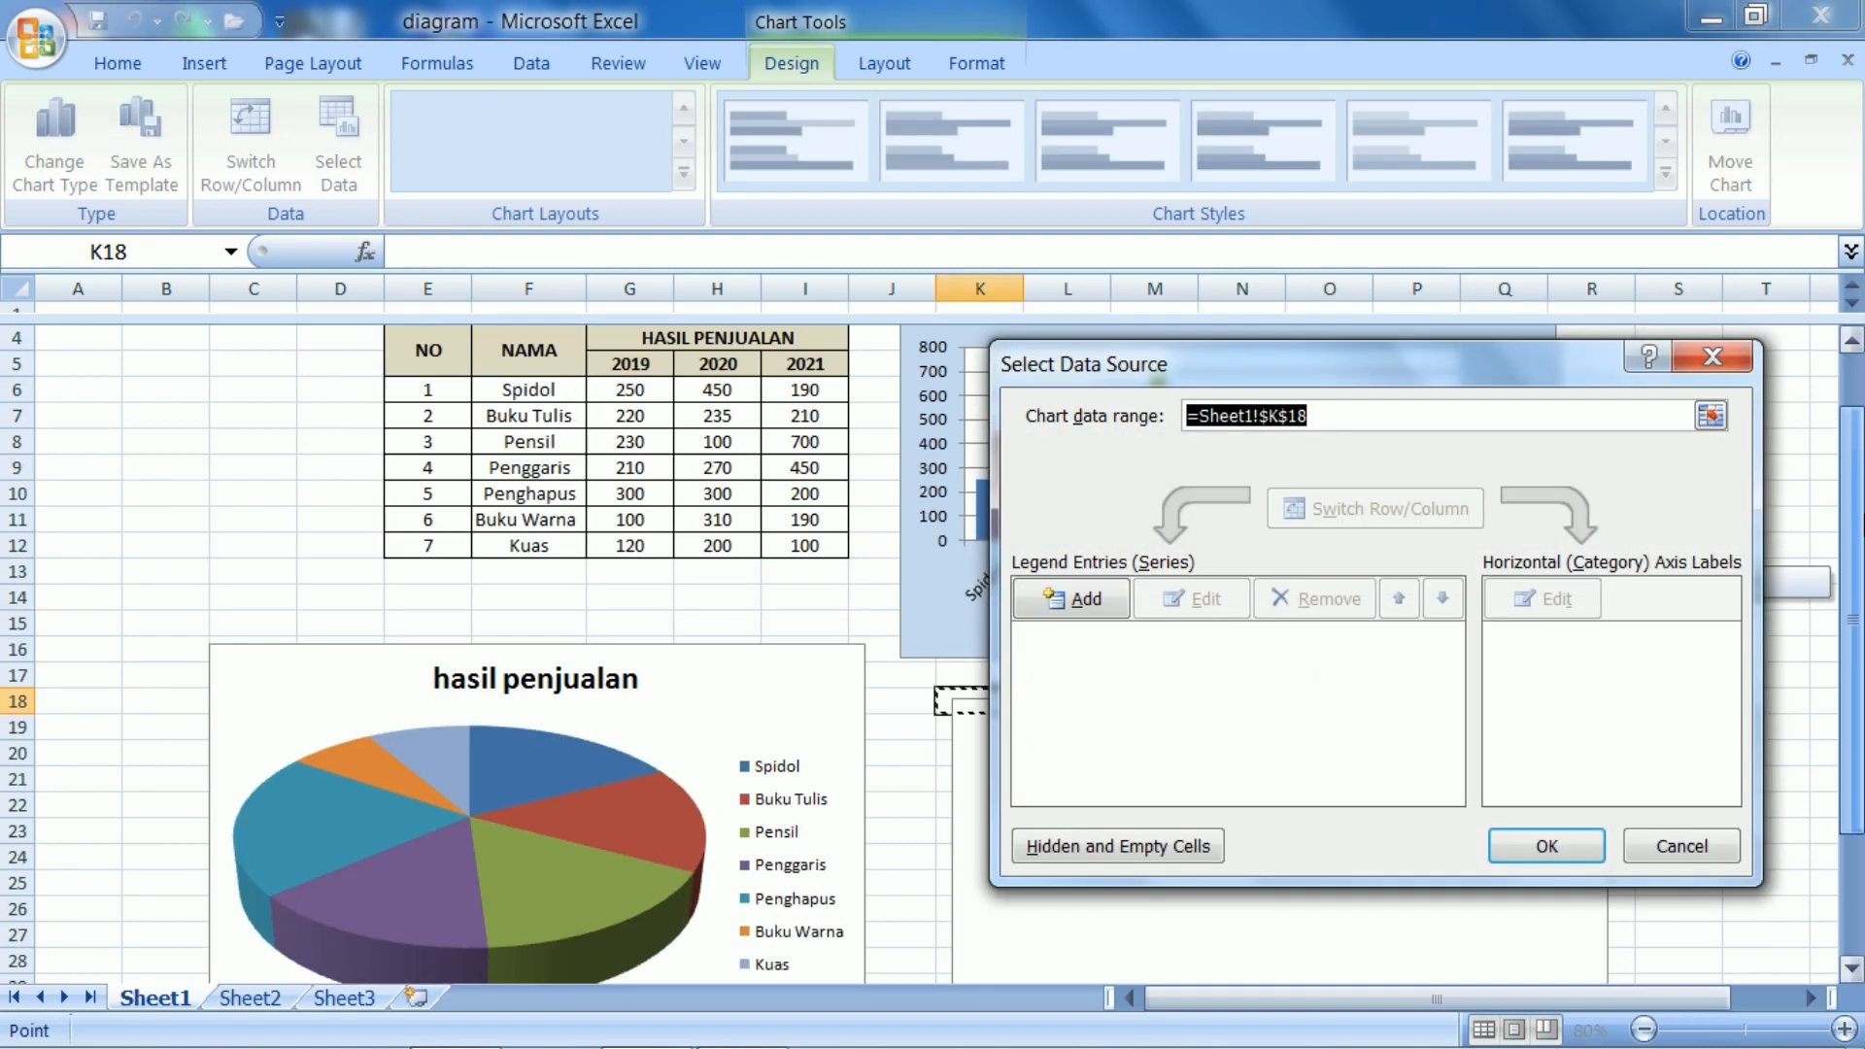
pyautogui.moveTo(627, 390); pyautogui.dragTo(797, 542)
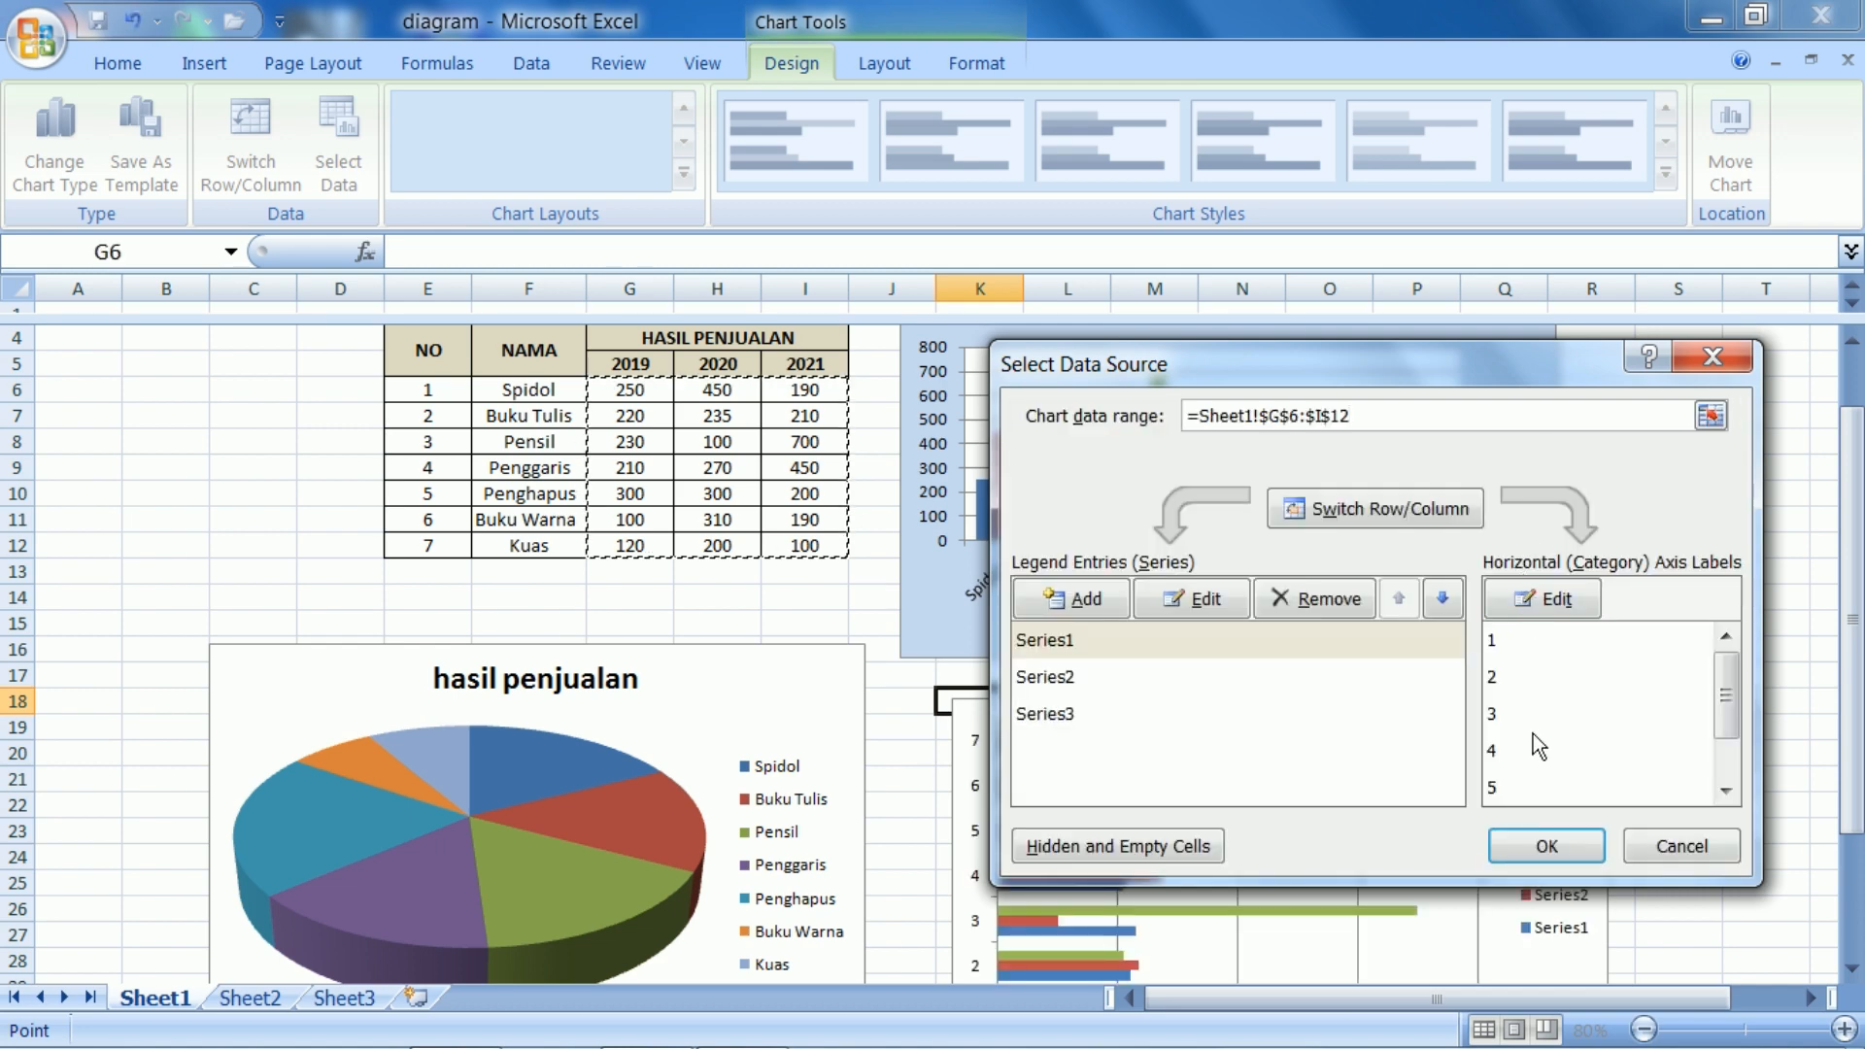
pyautogui.click(1525, 838)
pyautogui.moveTo(1848, 719)
pyautogui.mouseDown()
pyautogui.moveTo(1849, 667)
pyautogui.moveTo(1849, 809)
pyautogui.moveTo(1849, 739)
pyautogui.mouseUp()
pyautogui.click(1646, 1030)
pyautogui.click(1676, 607)
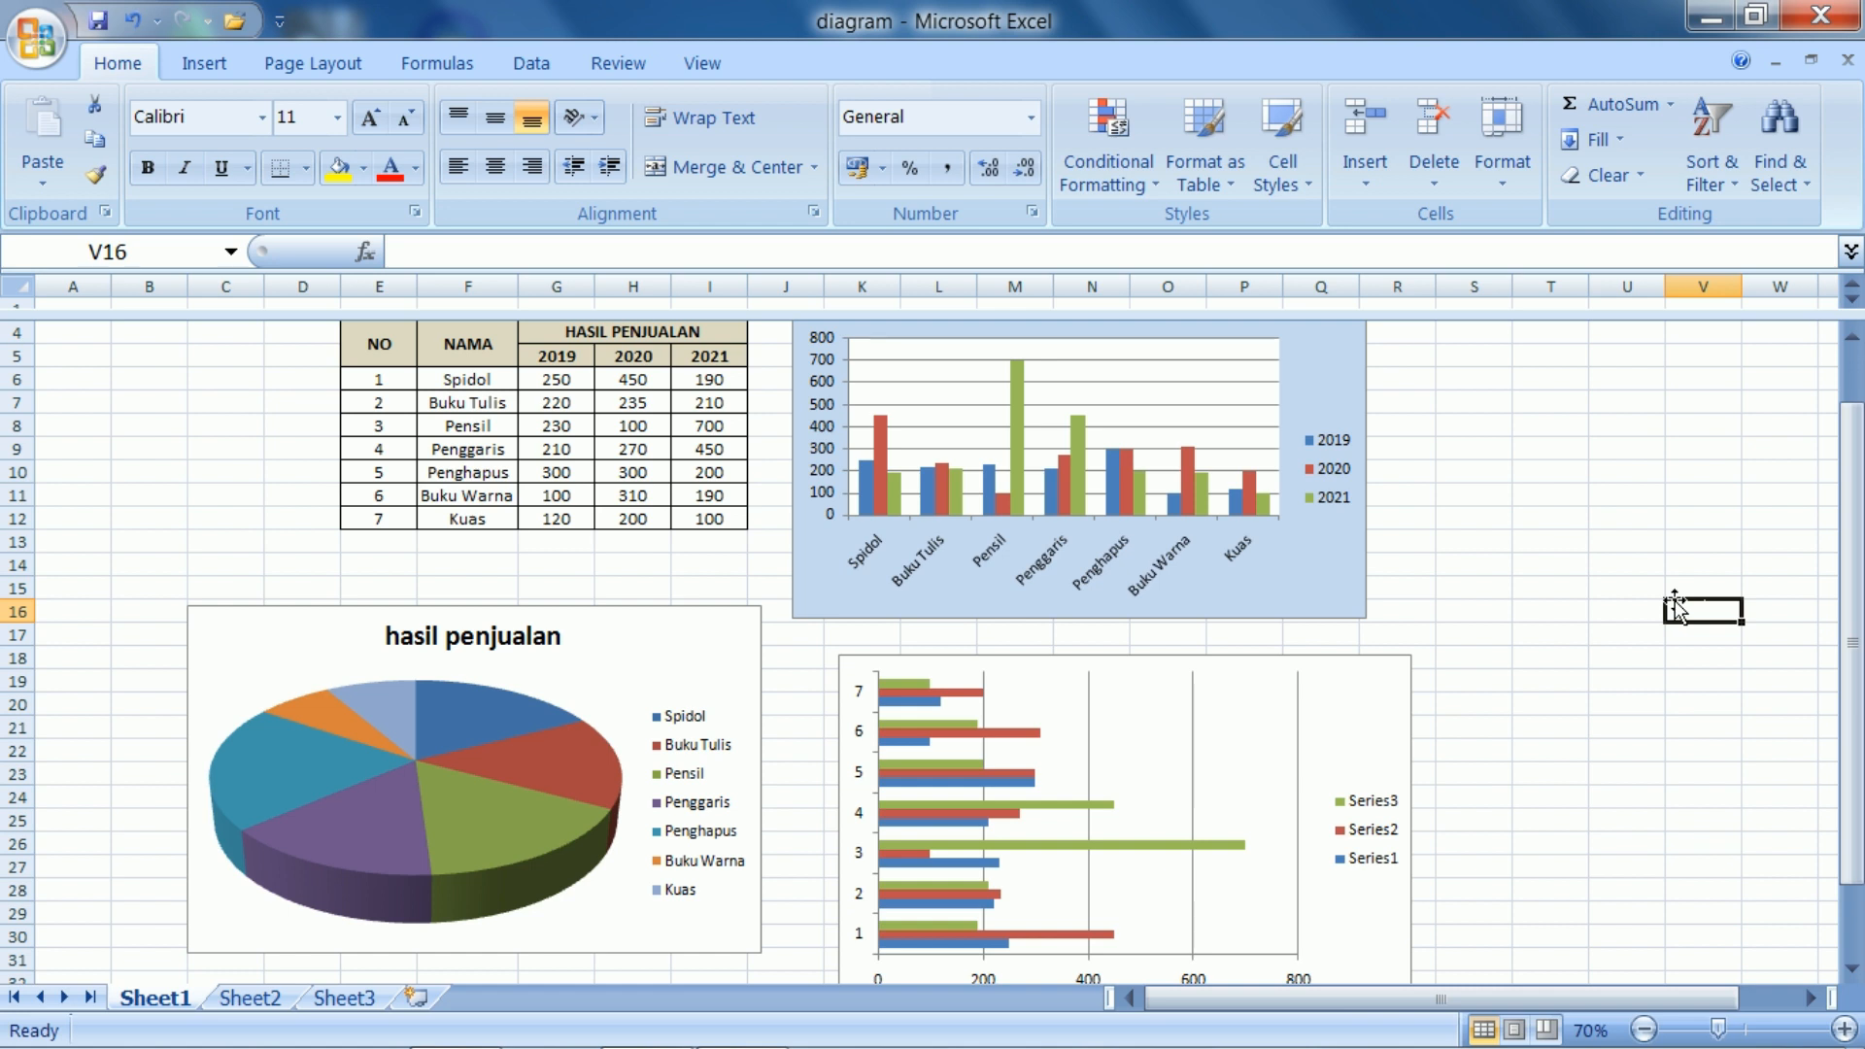